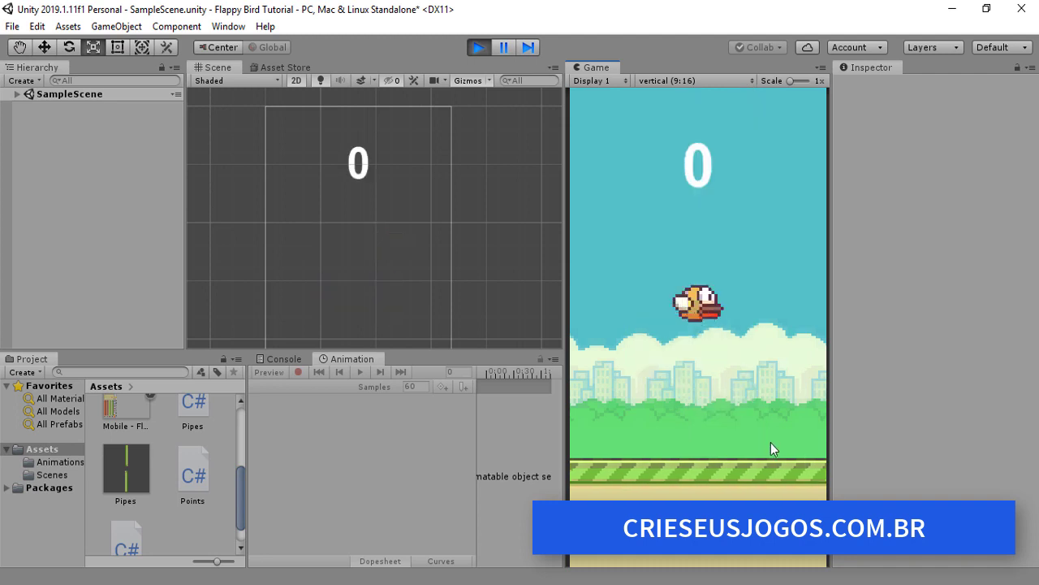
- Playtest the finished Flappy Bird game in the Game view, flapping the bird until game over
click(770, 456)
click(773, 471)
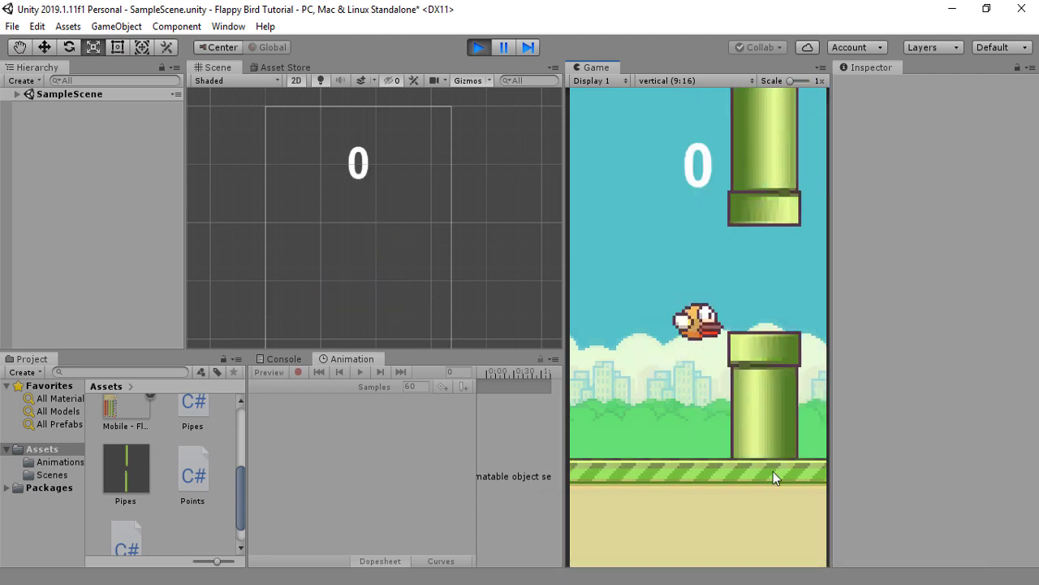
click(773, 471)
click(773, 471)
click(702, 385)
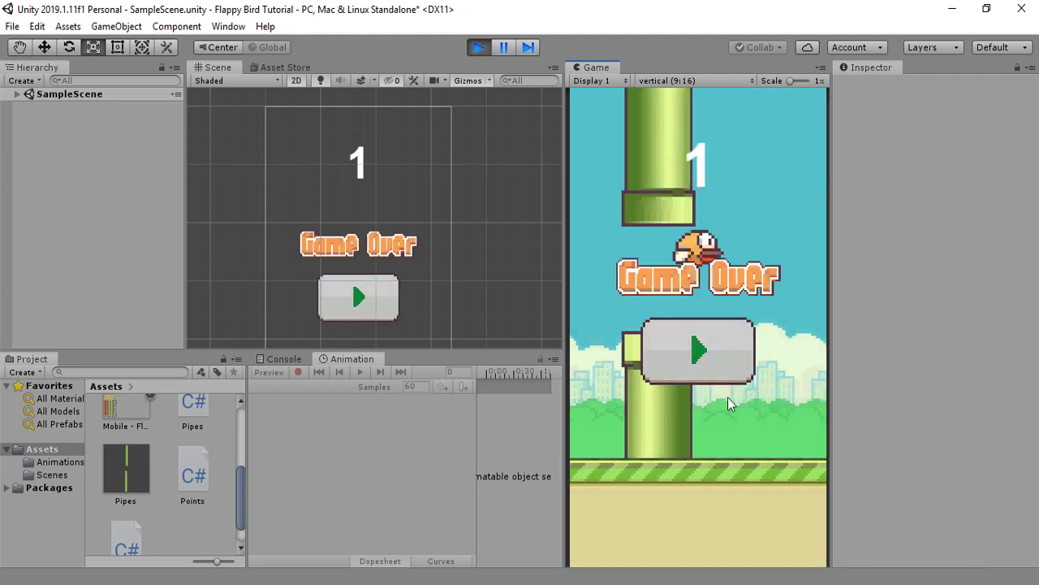
- Maximize the Game view and play another round of the Flappy Bird game
key(shift+space)
click(572, 374)
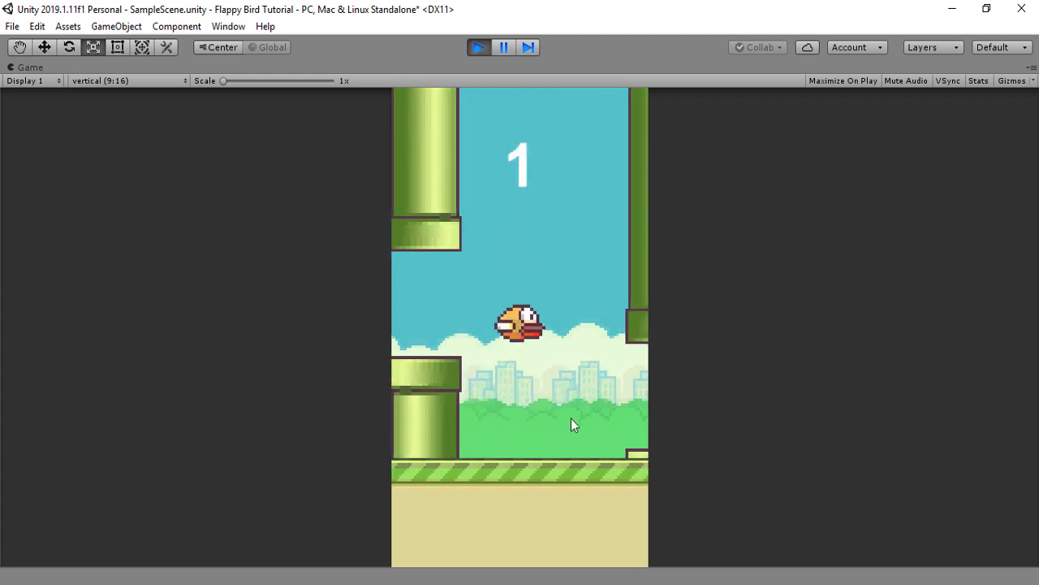
click(571, 419)
click(568, 402)
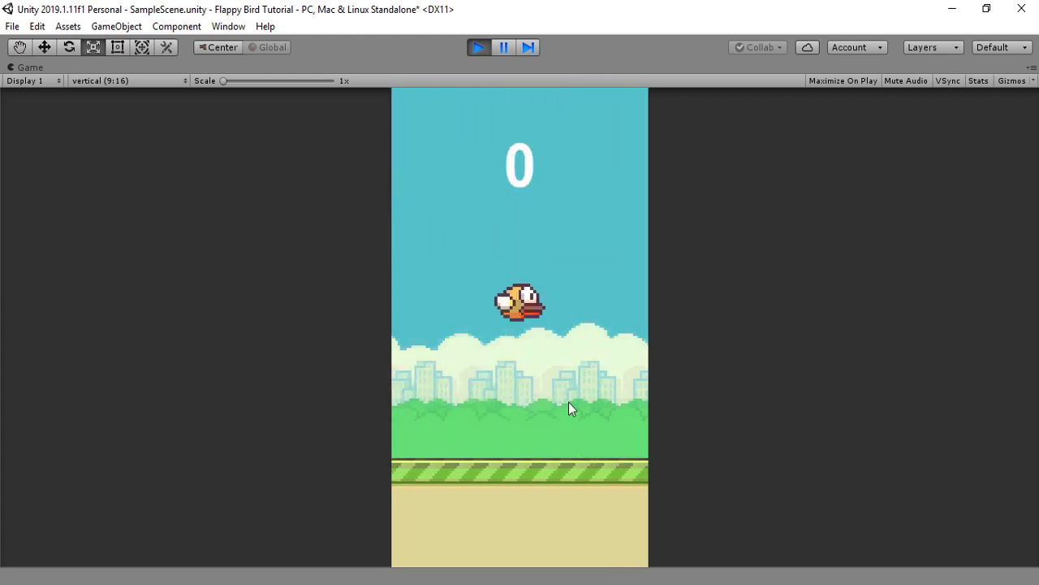
click(601, 460)
click(602, 467)
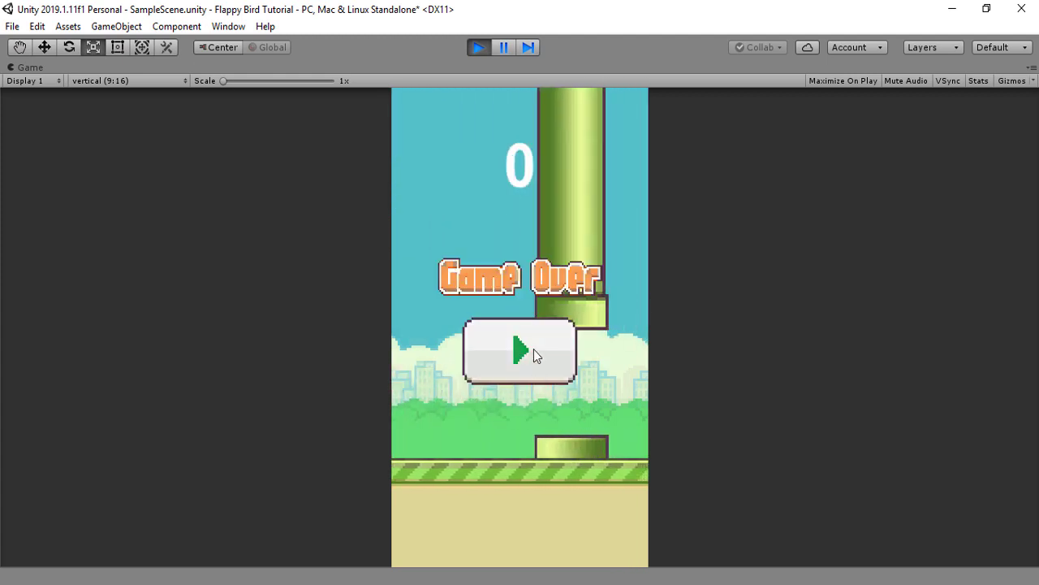
- Restart the game after game over, fly the bird through several pipes, and stop the playtest
click(533, 349)
click(601, 467)
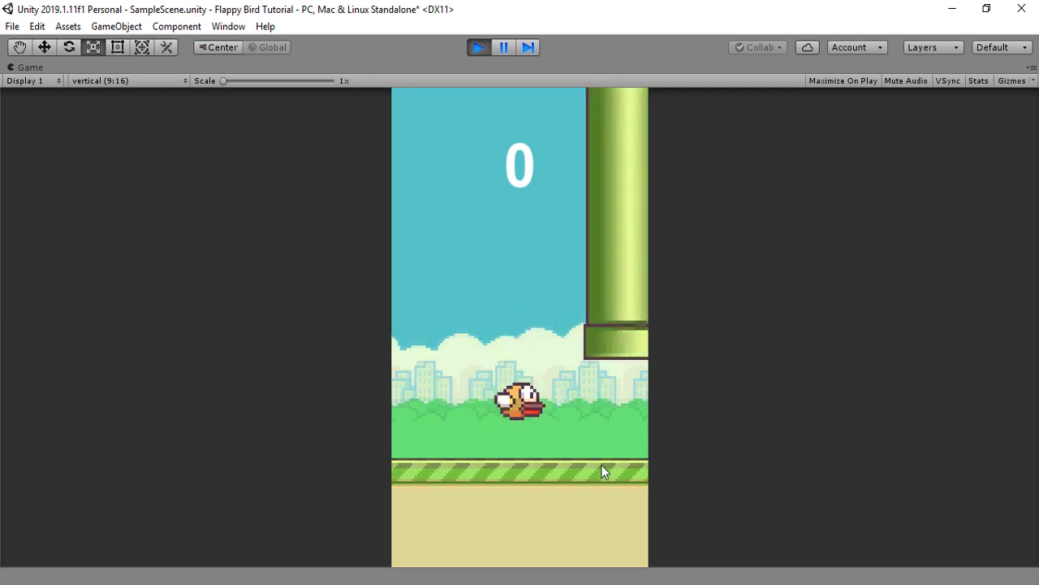
click(577, 393)
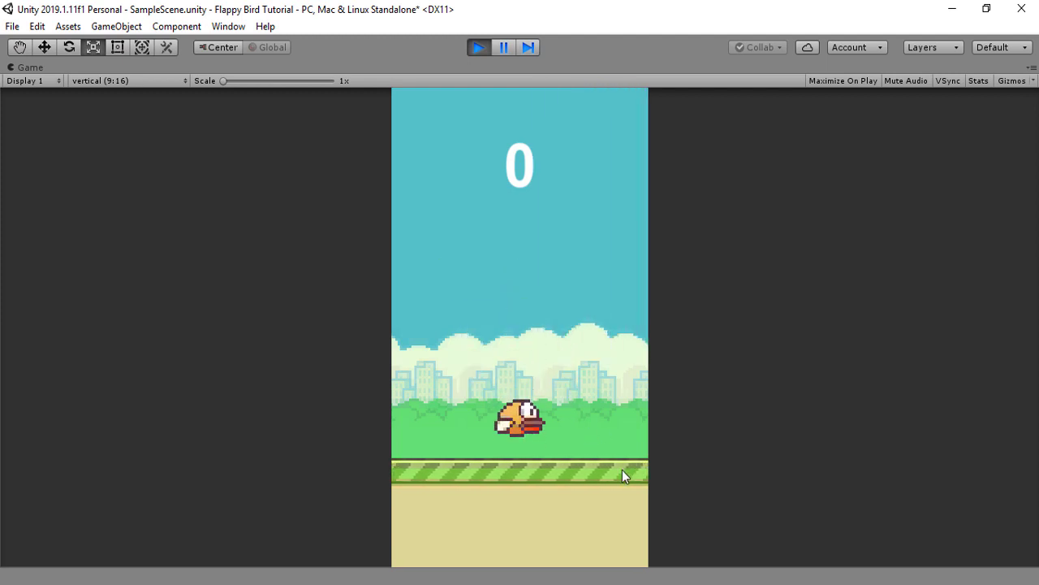
click(622, 469)
click(622, 469)
click(590, 418)
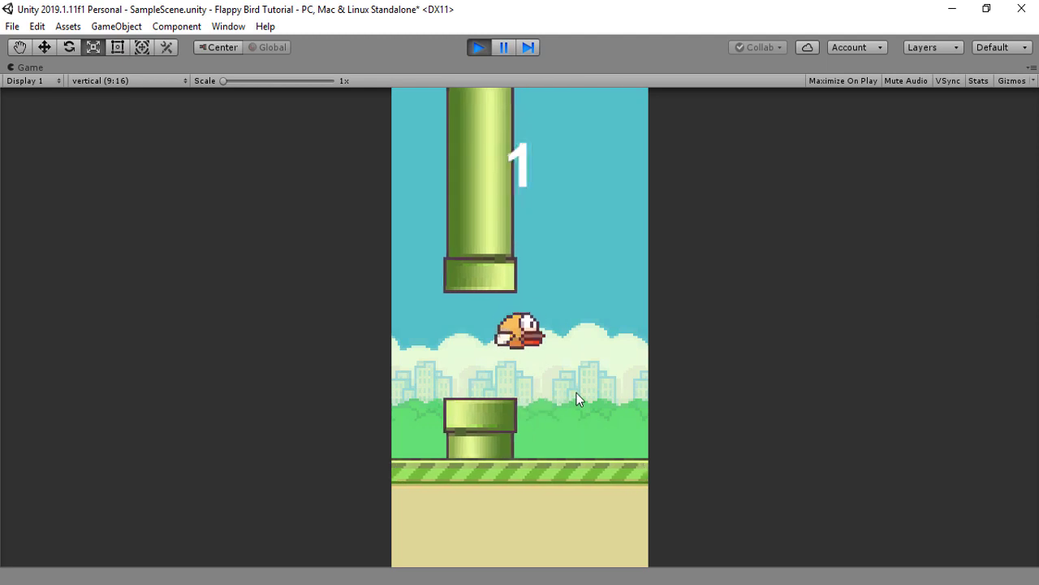
click(582, 406)
click(586, 420)
click(583, 414)
click(582, 406)
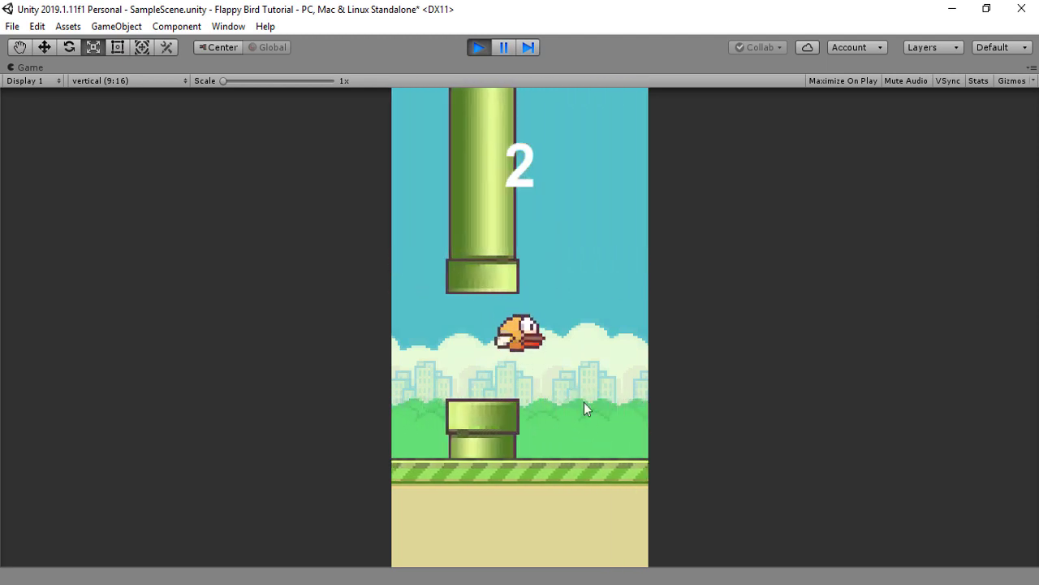
click(600, 425)
click(600, 430)
click(595, 426)
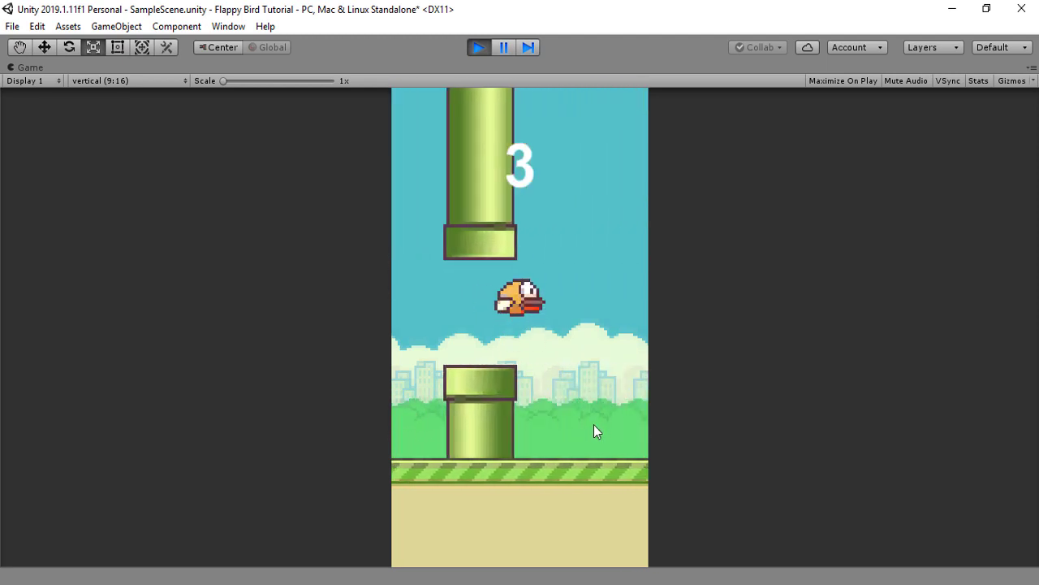
click(601, 439)
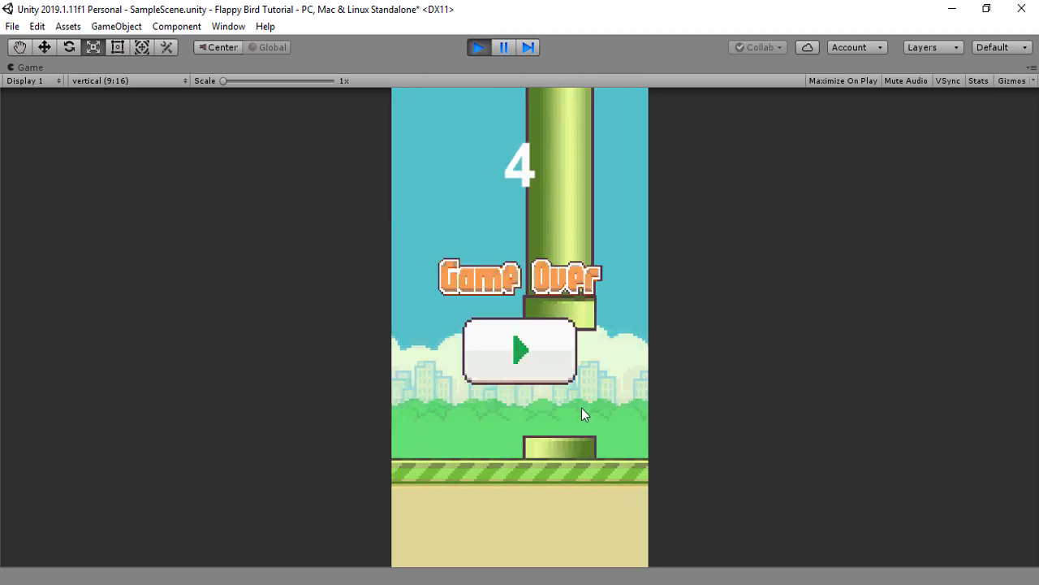
click(546, 350)
click(479, 47)
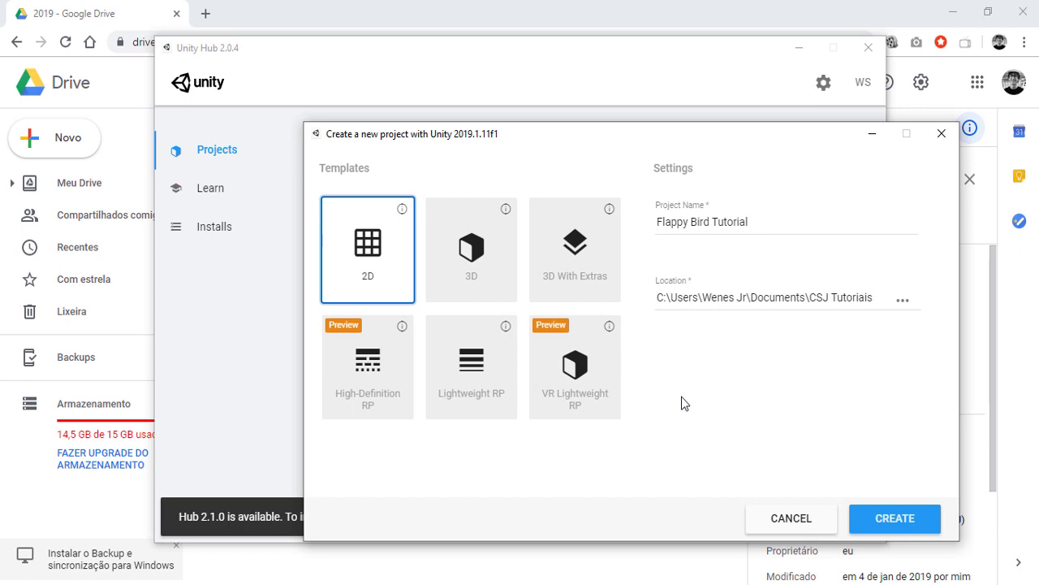
- Create a new project named Flappy Bird Tutorial from the 2D template
drag(767, 222, 650, 312)
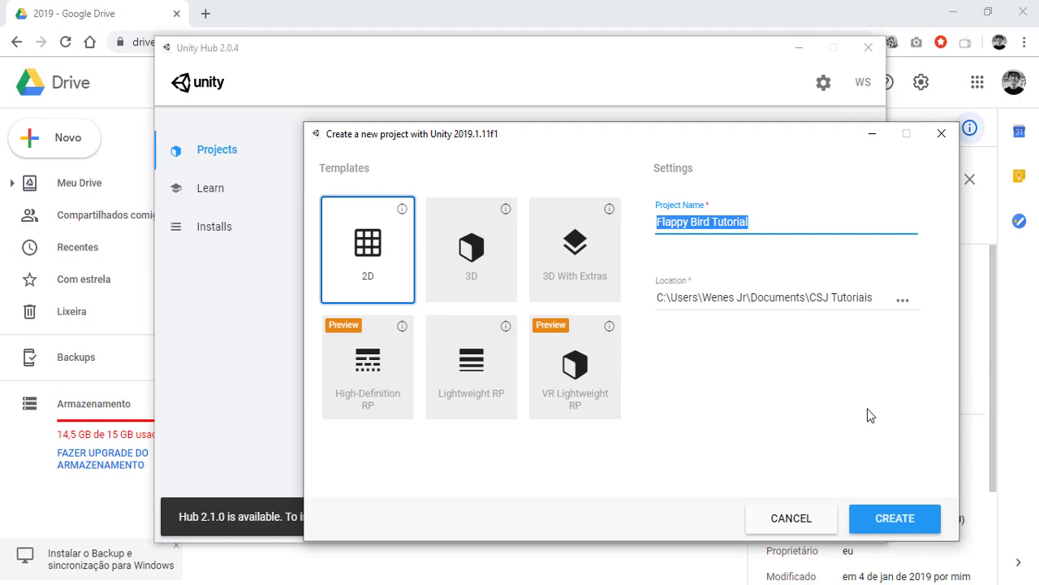
click(908, 525)
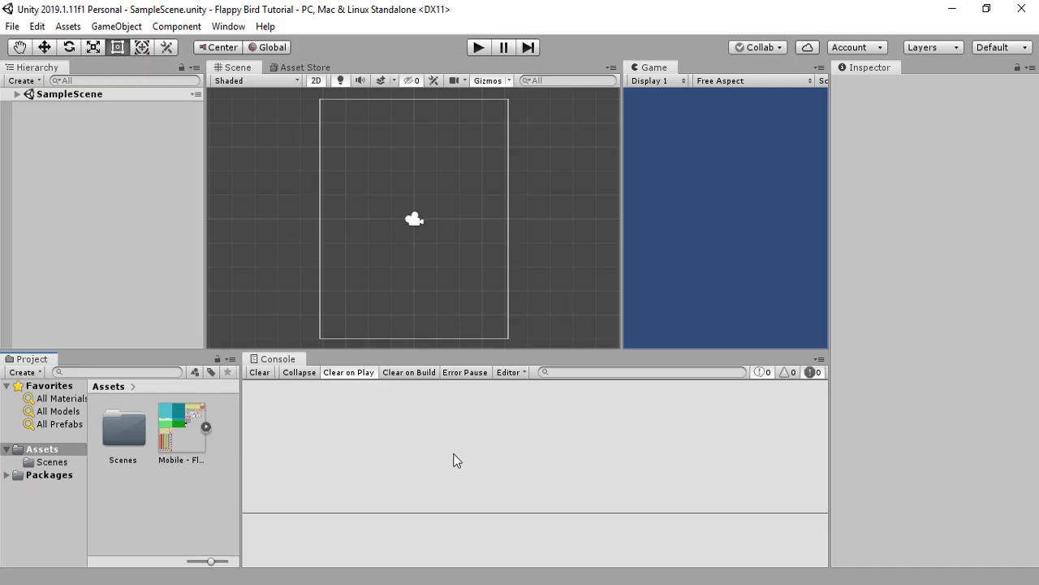
- Select the Mobile - Flappy Bird sprite sheet in the Assets folder and review its import settings
click(187, 441)
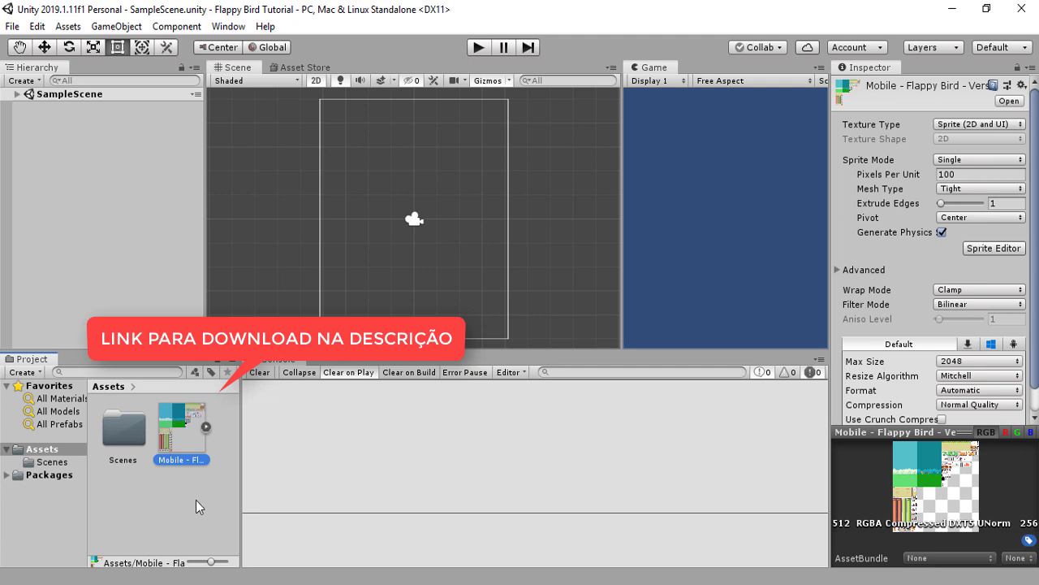
click(199, 498)
click(182, 432)
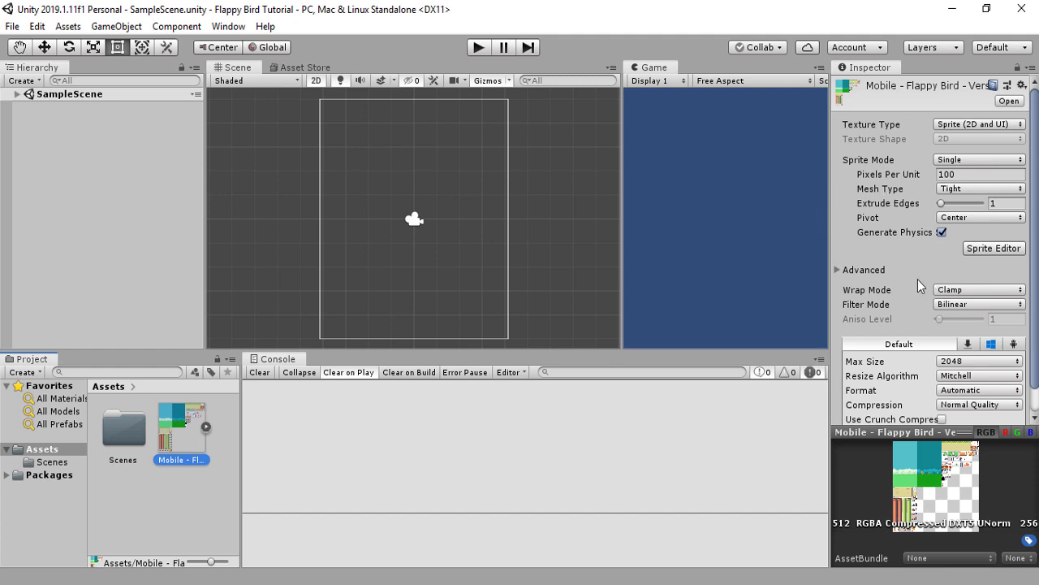
scroll(893, 259, down, 1)
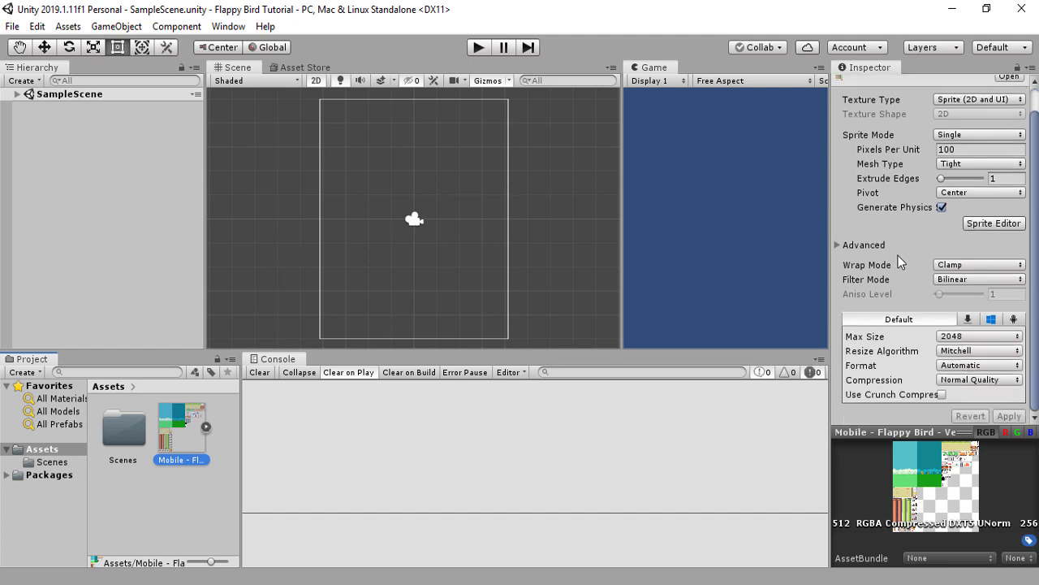
scroll(898, 259, up, 1)
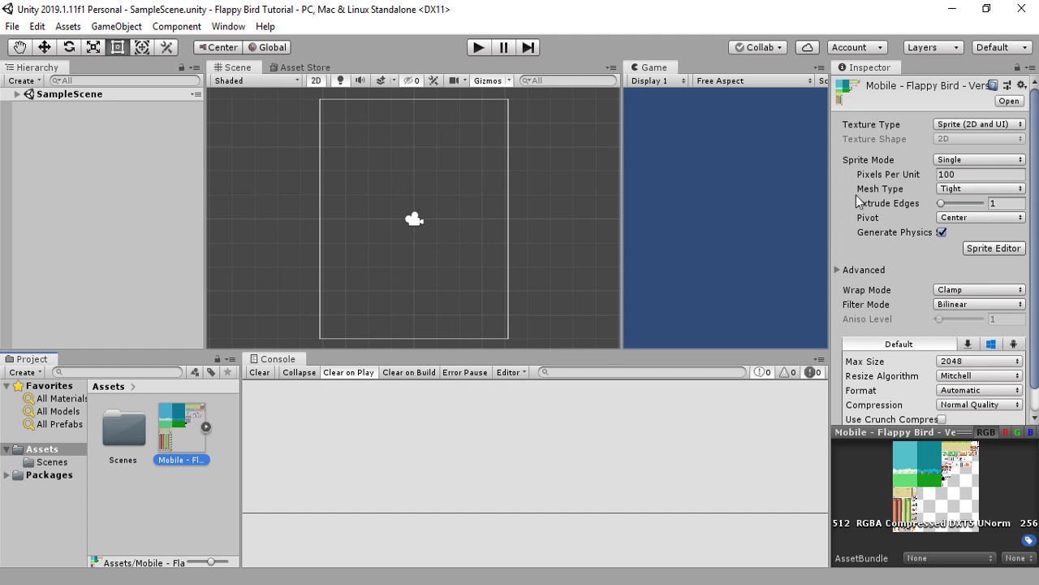
- Place the whole Flappy Bird sprite sheet in the scene to preview it as a single sprite, and delete it again
click(201, 427)
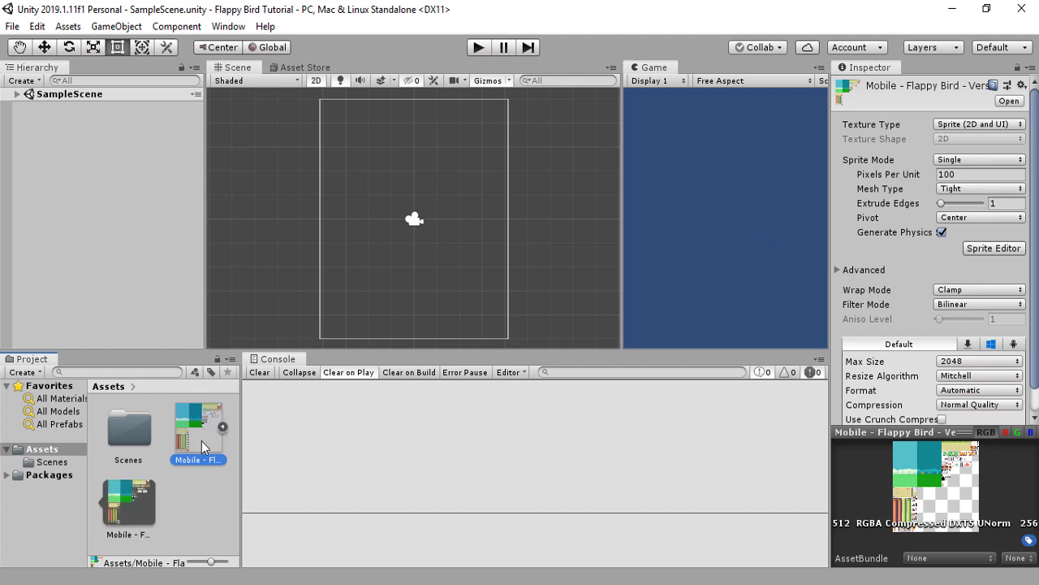
drag(390, 203, 435, 236)
scroll(459, 234, up, 4)
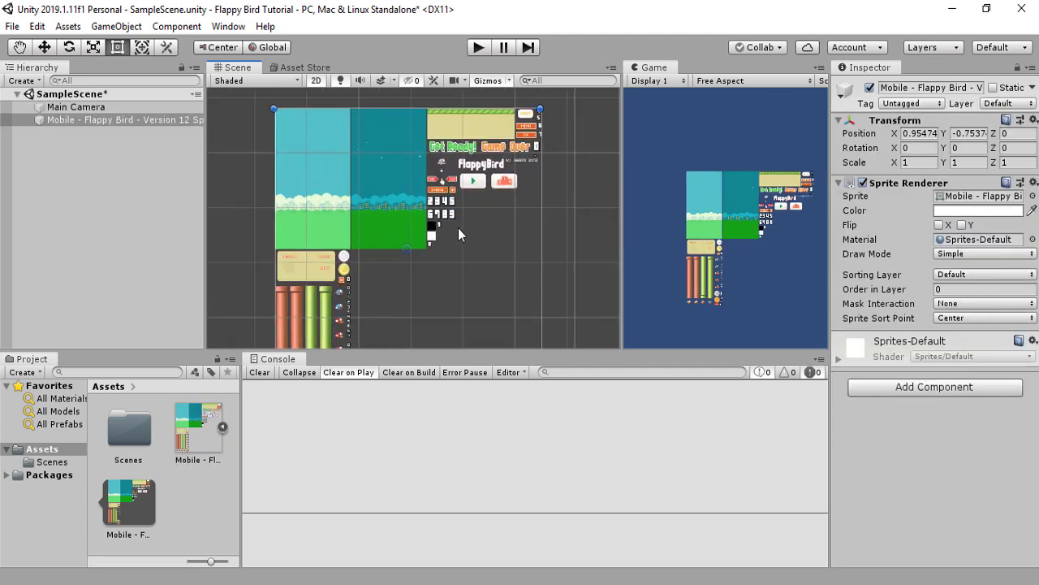
scroll(458, 227, down, 2)
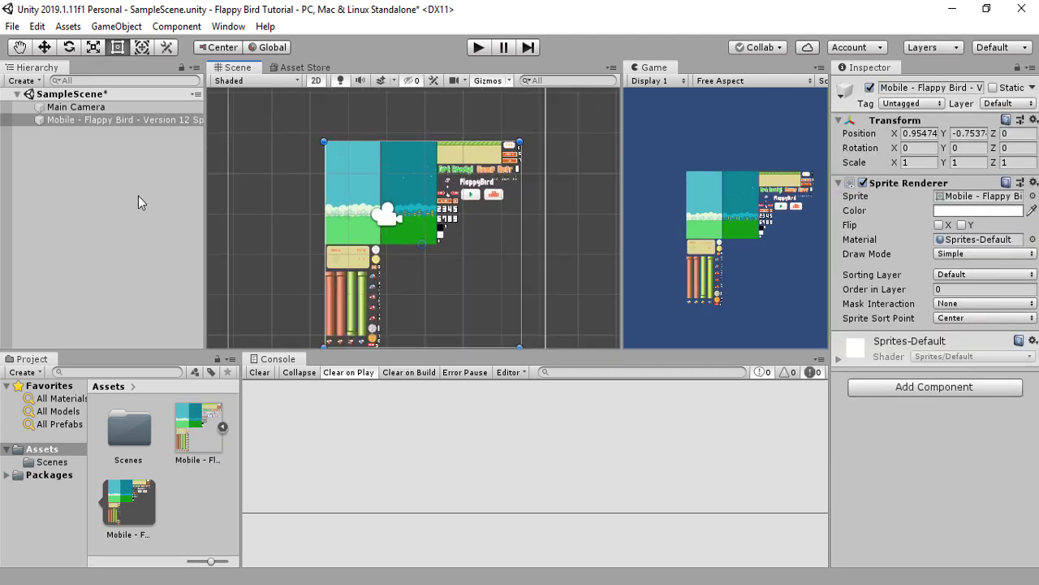
click(119, 120)
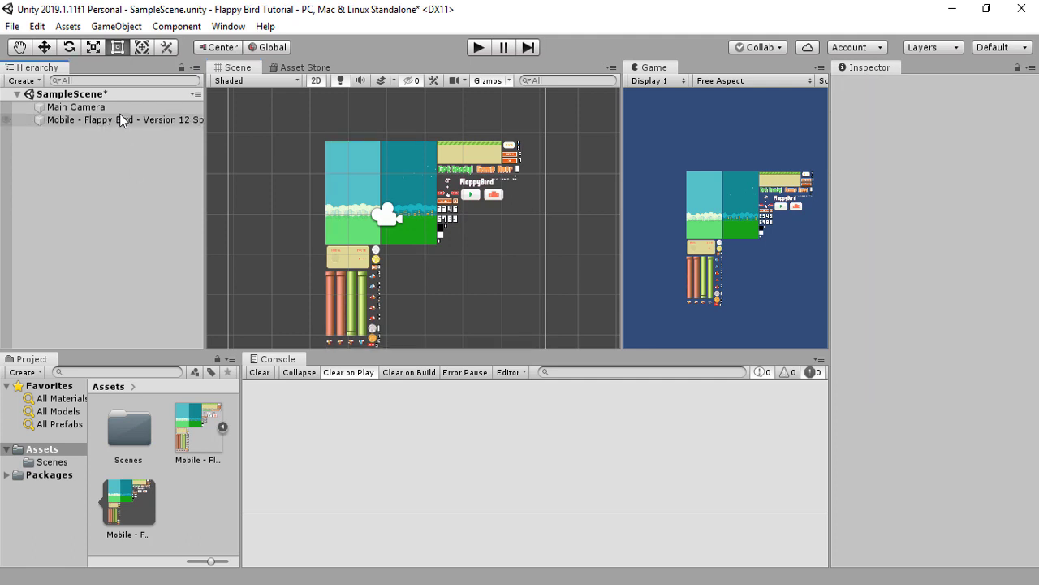
key(Delete)
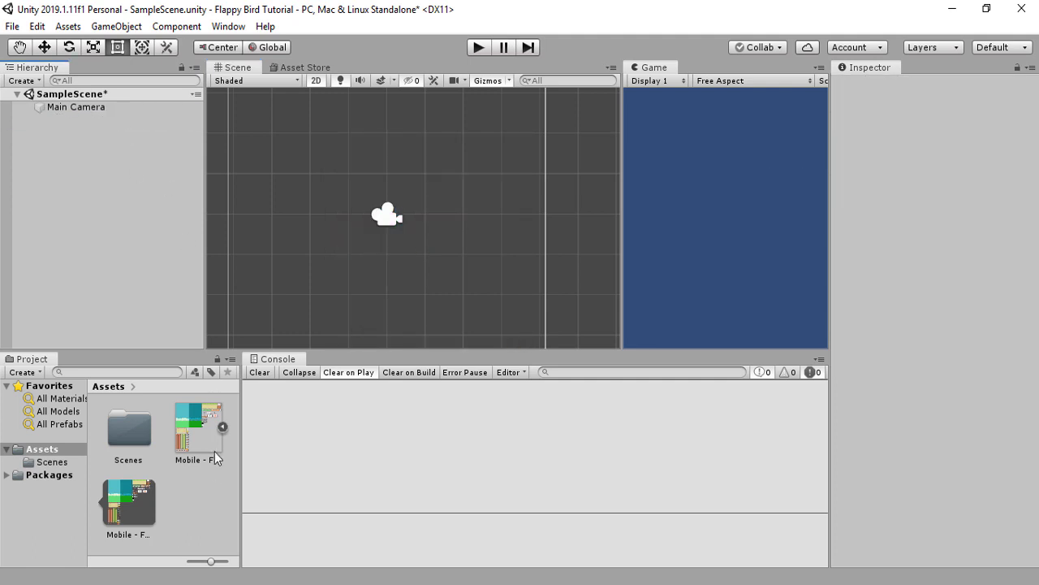
click(222, 428)
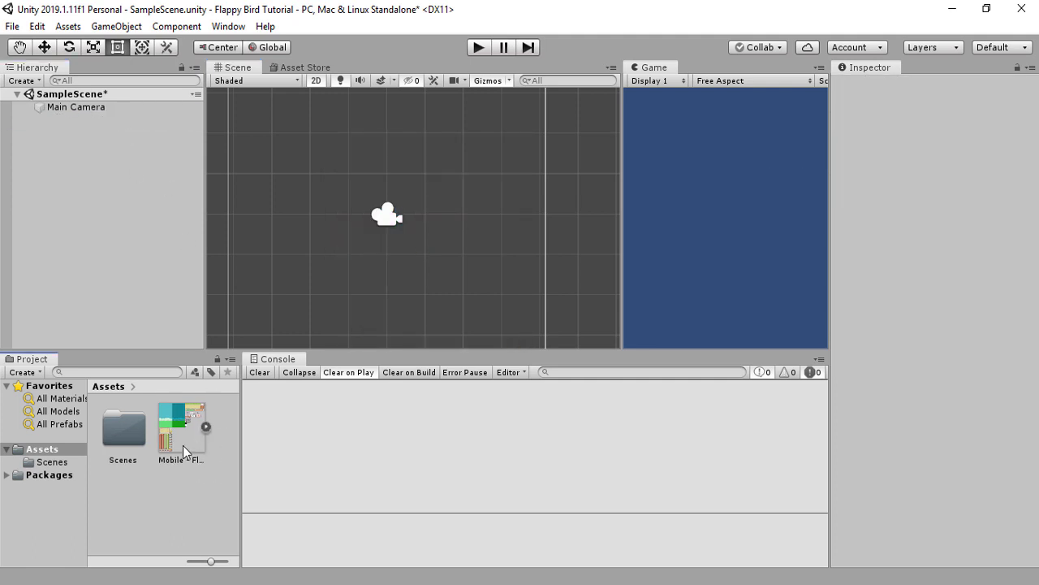
- Set the Flappy Bird sprite sheet's Sprite Mode to Multiple, apply the import settings, and open it in the Sprite Editor
click(182, 445)
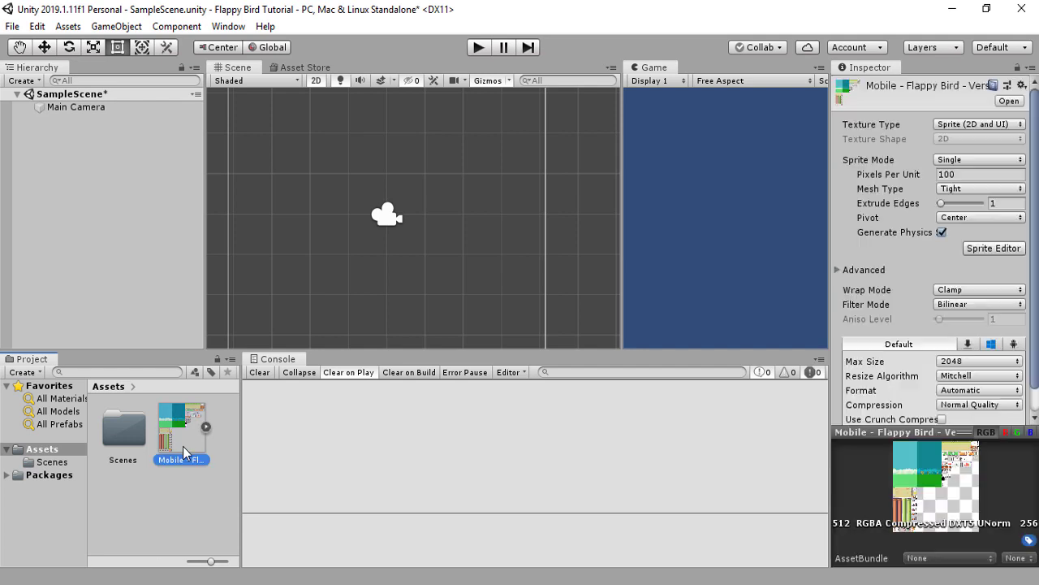
click(968, 160)
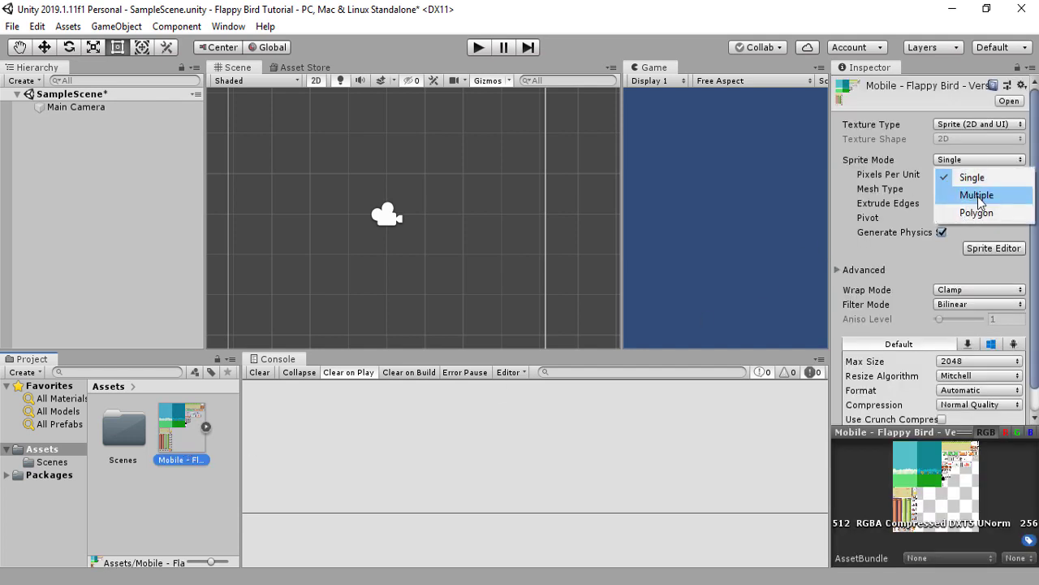
click(978, 195)
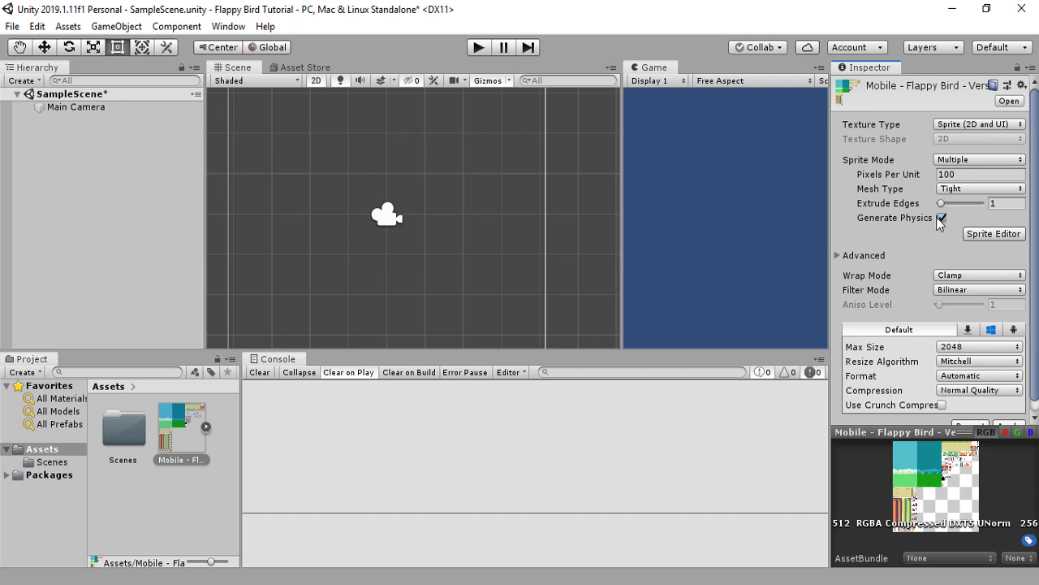
click(988, 236)
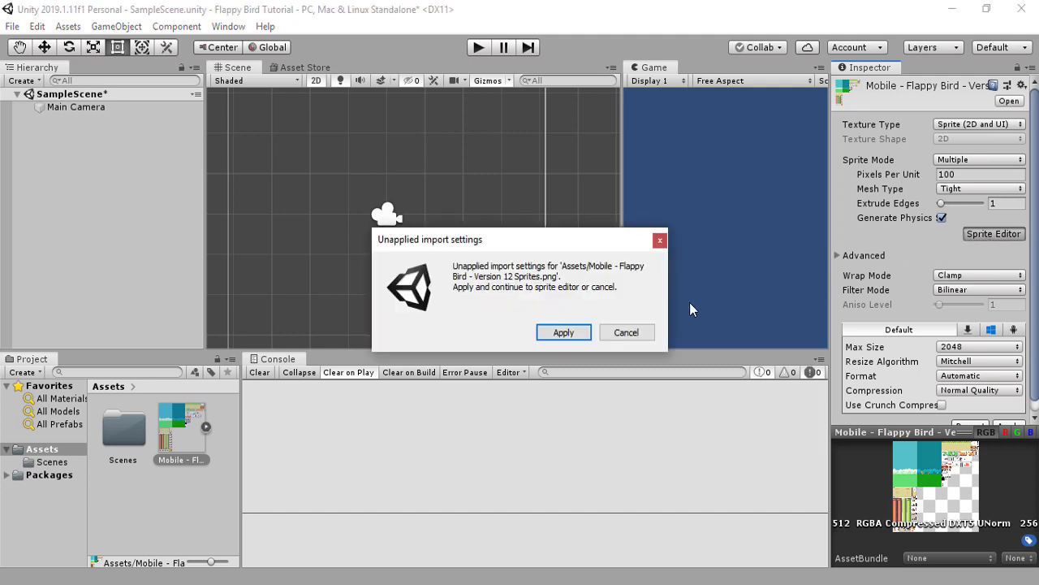
click(560, 332)
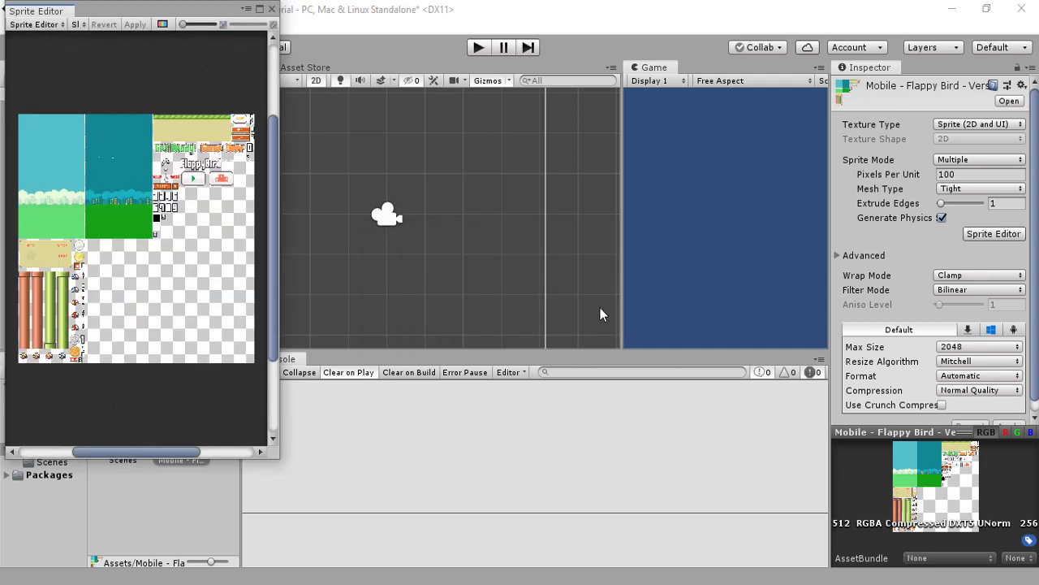
- Reposition and enlarge the Sprite Editor window, and inspect the sheet's backgrounds, pipes and interface sprites up close
drag(160, 16, 423, 62)
drag(535, 199, 865, 238)
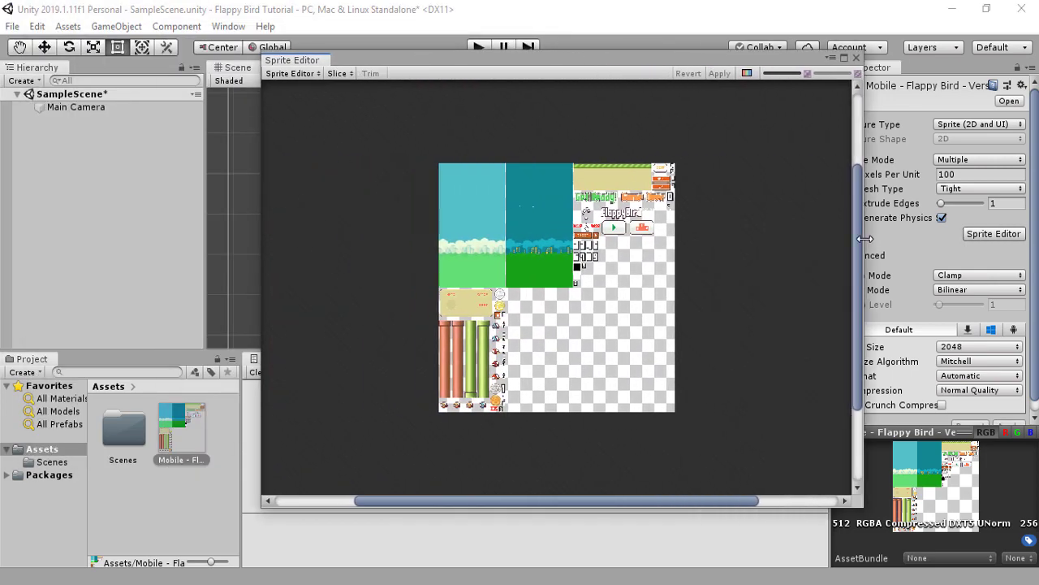
scroll(689, 229, up, 3)
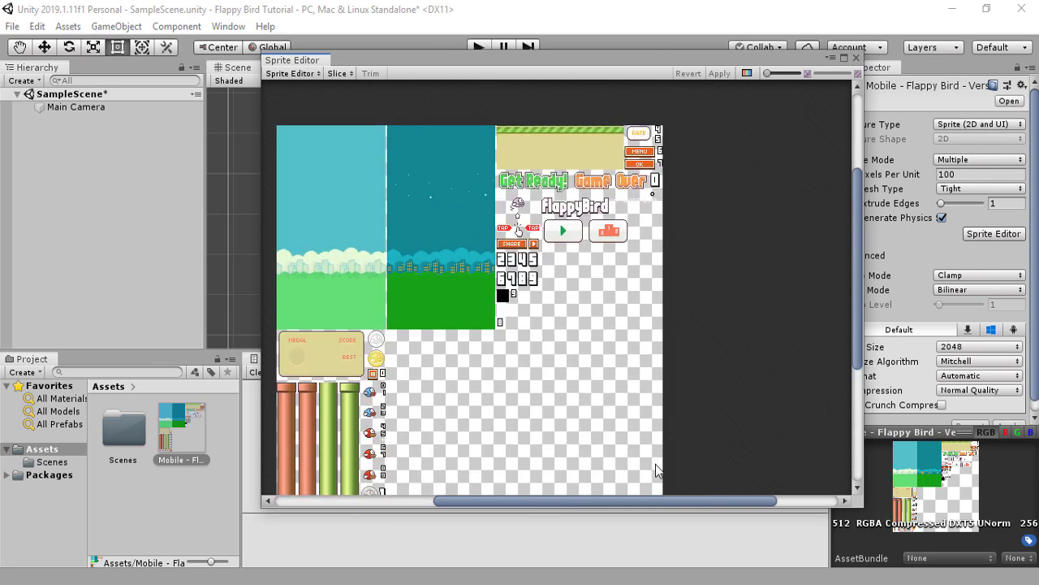
drag(681, 510, 668, 563)
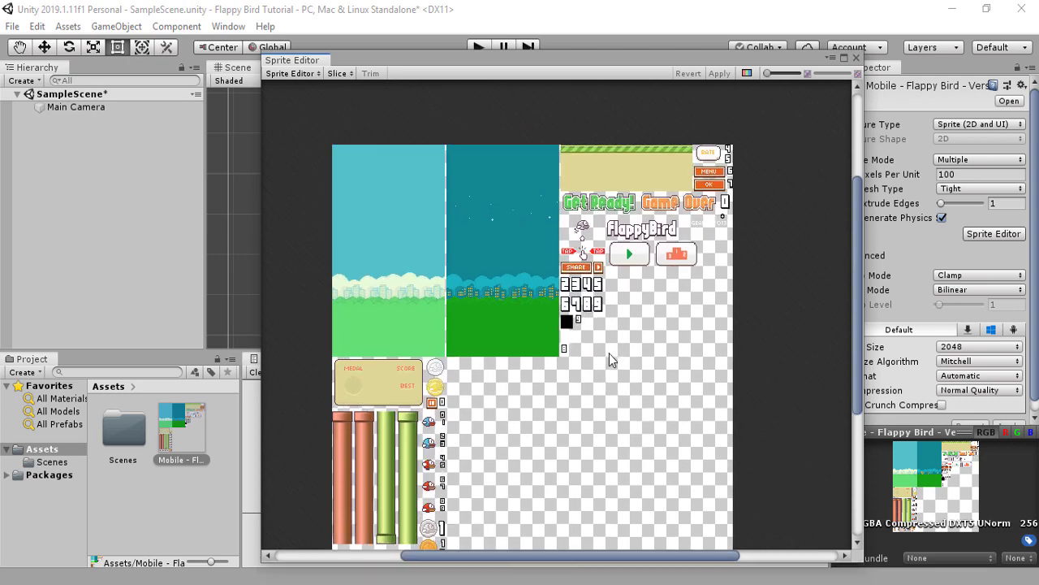
scroll(611, 288, up, 3)
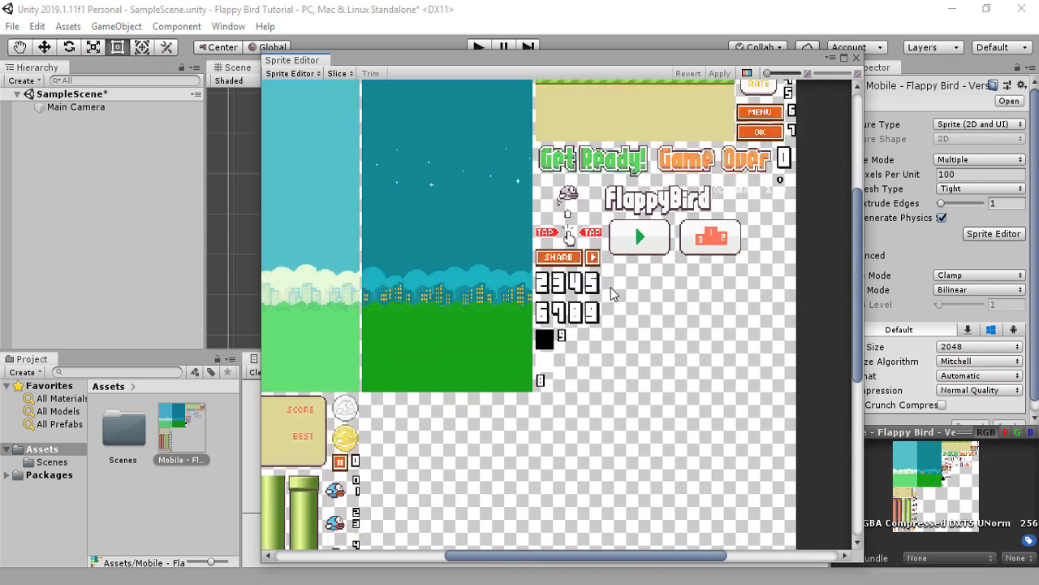
middle_drag(491, 330, 591, 237)
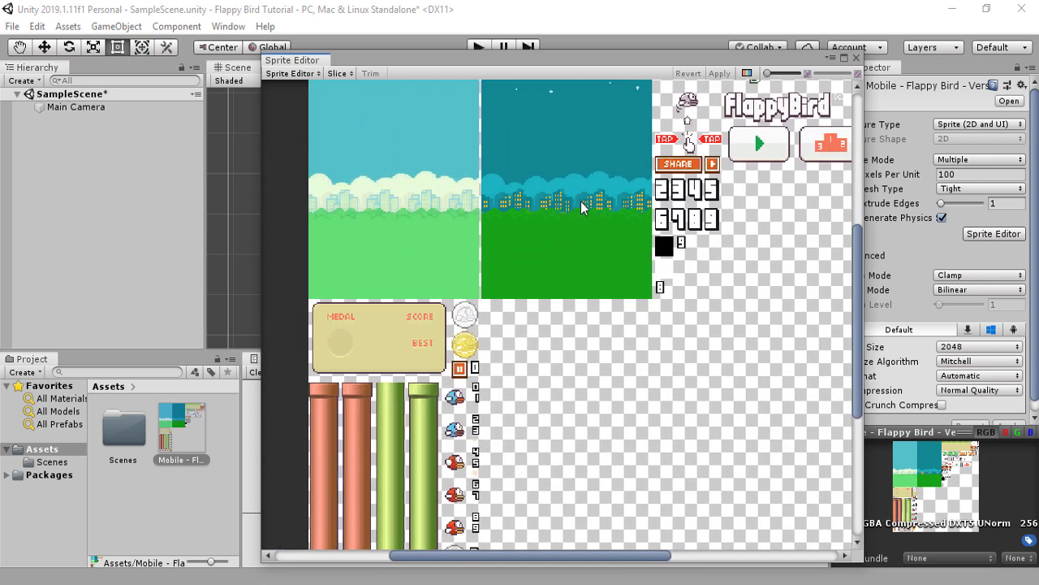
middle_drag(688, 200, 677, 357)
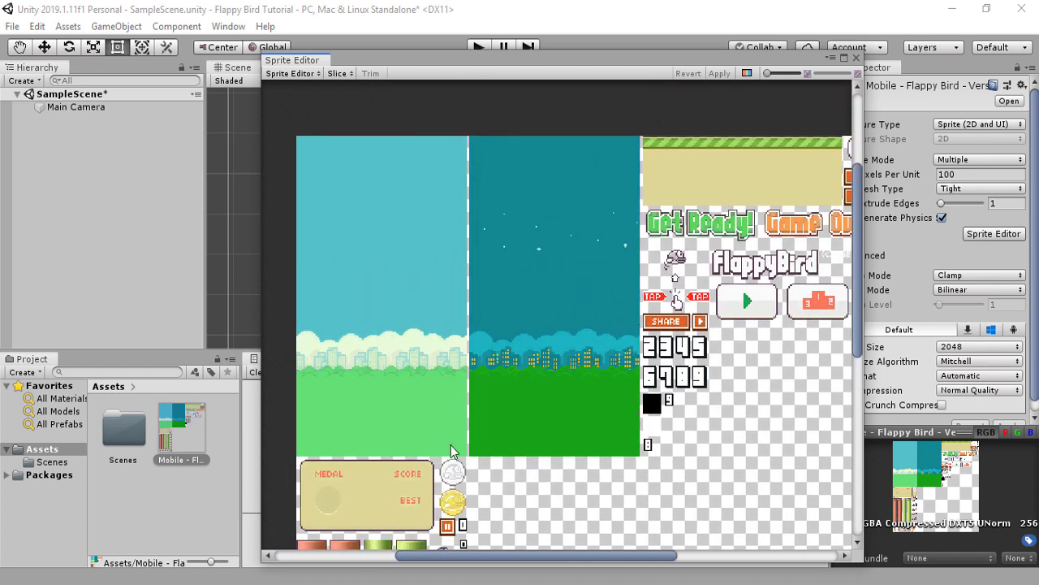
- Draw a sprite slice around the daytime background, about 145 by 202 px
scroll(447, 454, up, 12)
scroll(502, 385, down, 7)
middle_drag(504, 384, 629, 425)
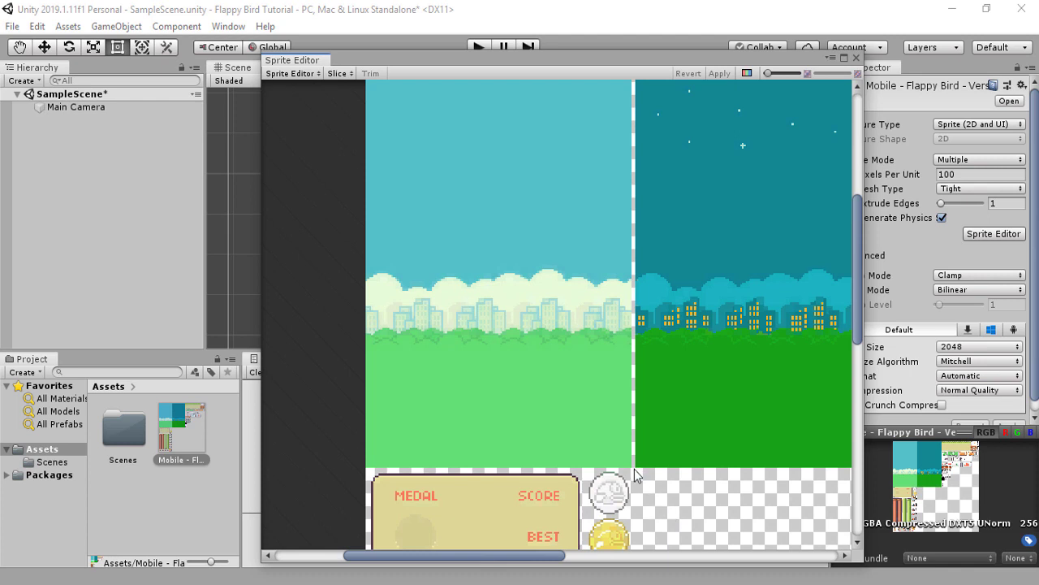
drag(633, 470, 349, 179)
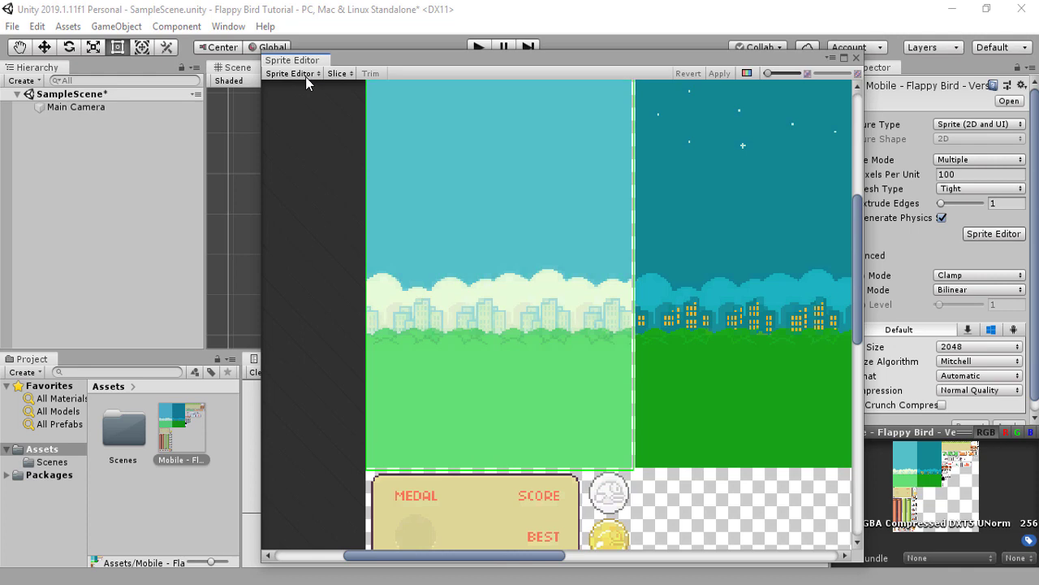
drag(305, 77, 305, 77)
- Draw a sprite slice around the white play button with the green arrow, about 56 by 34 px
middle_drag(483, 277, 353, 242)
middle_drag(634, 258, 476, 276)
scroll(631, 281, up, 1)
scroll(633, 284, up, 3)
scroll(633, 276, down, 2)
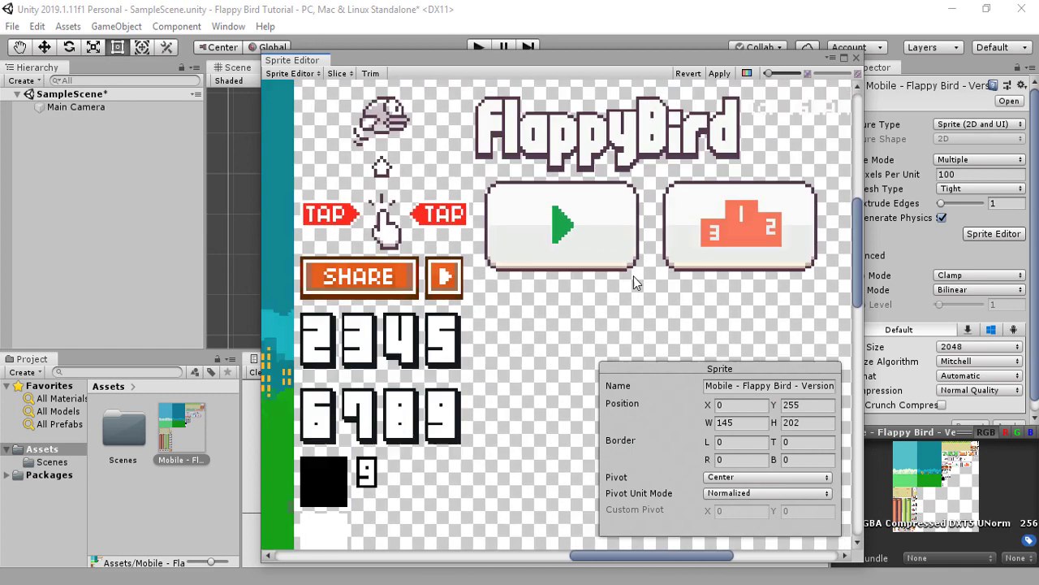
middle_drag(633, 276, 660, 310)
scroll(652, 318, up, 1)
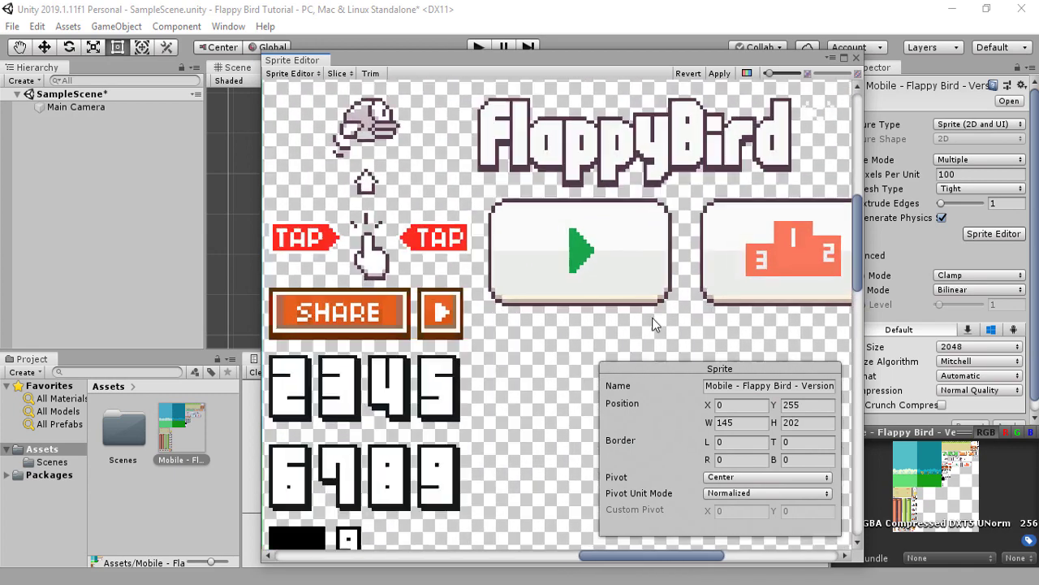
drag(679, 317, 482, 192)
- Draw a sprite slice around the Game Over text, about 100 by 25 px
mouse_move(662, 236)
middle_down()
mouse_move(537, 364)
mouse_move(521, 355)
middle_up()
mouse_move(598, 254)
middle_down()
mouse_move(577, 295)
mouse_move(524, 350)
middle_up()
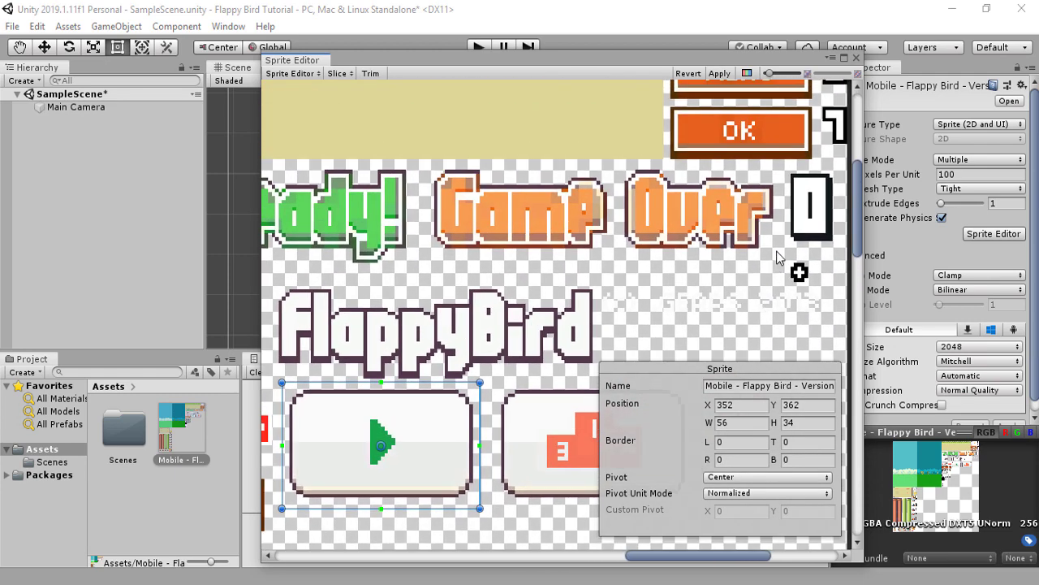
drag(778, 260, 430, 168)
- Draw a sprite slice around the striped ground block above the Get Ready text, about 171 by 58 px
middle_drag(586, 276, 708, 325)
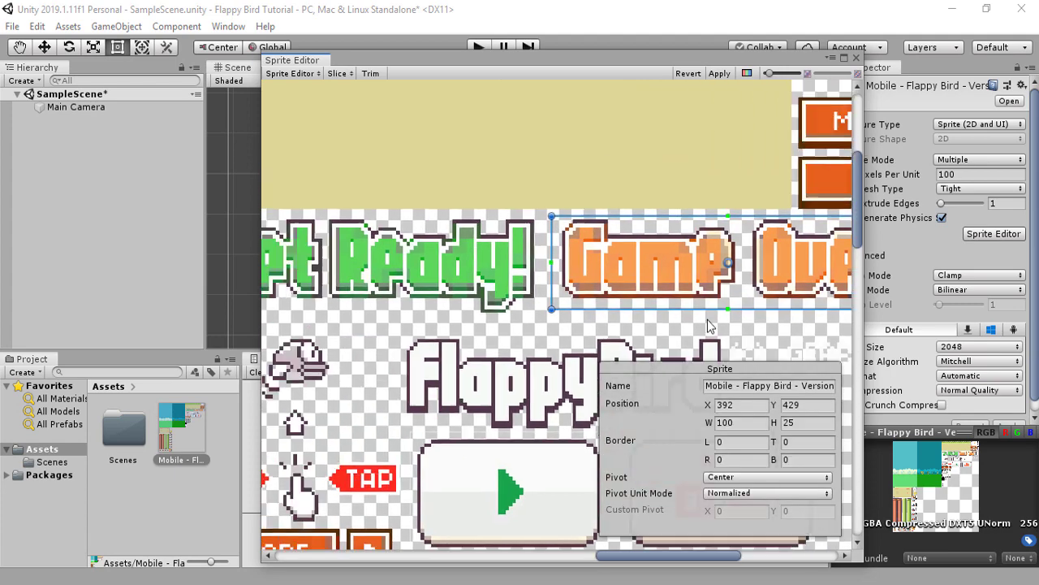
scroll(709, 325, down, 5)
scroll(483, 240, up, 3)
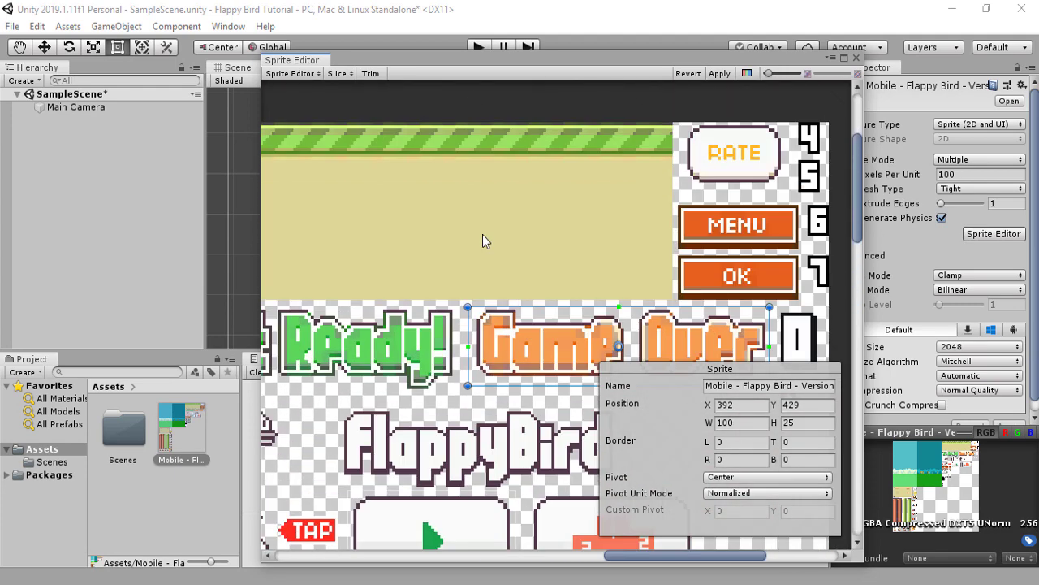
scroll(519, 235, up, 3)
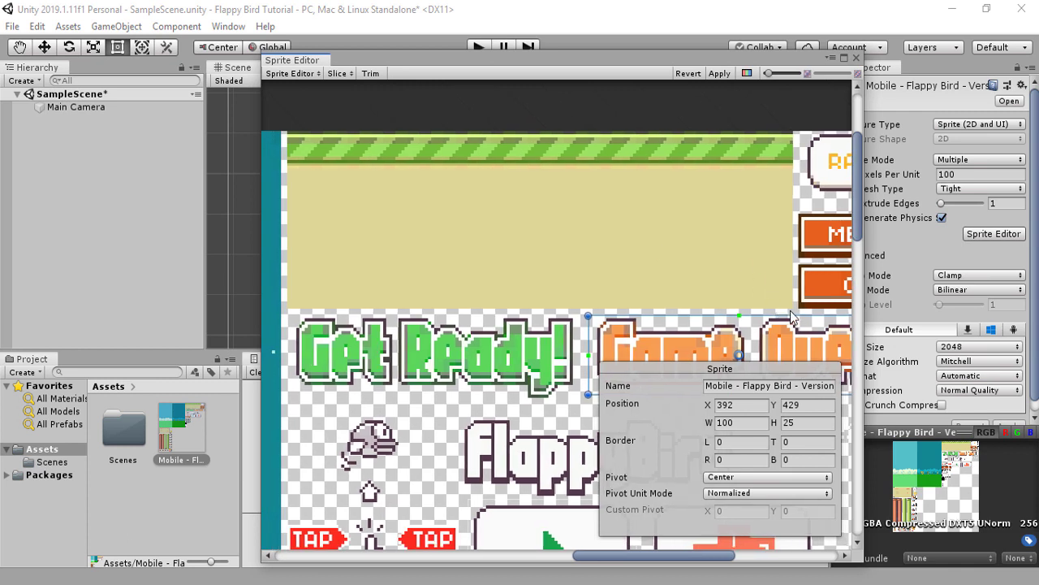
click(800, 133)
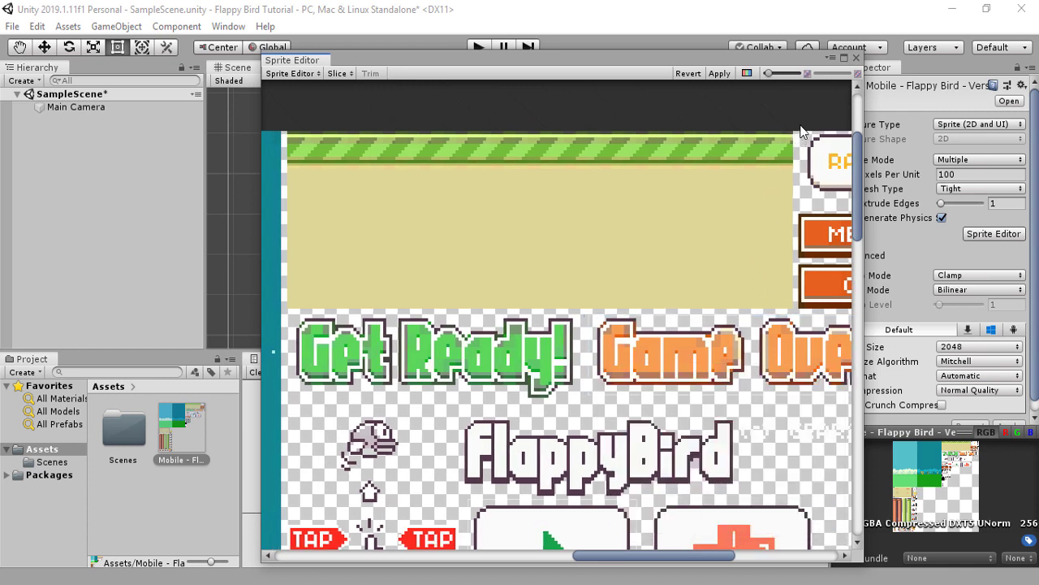
drag(800, 133, 284, 315)
- Draw a sprite slice around the green pipe with its cap at the upper end, about 26 by 165 px
middle_drag(346, 348, 356, 292)
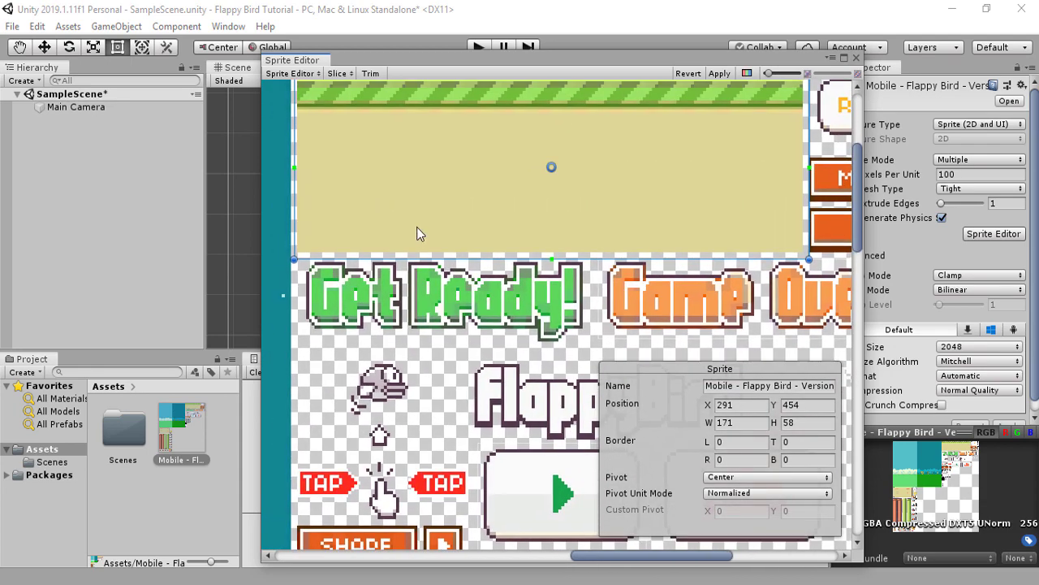
scroll(416, 226, up, 8)
scroll(477, 264, down, 5)
scroll(593, 281, up, 6)
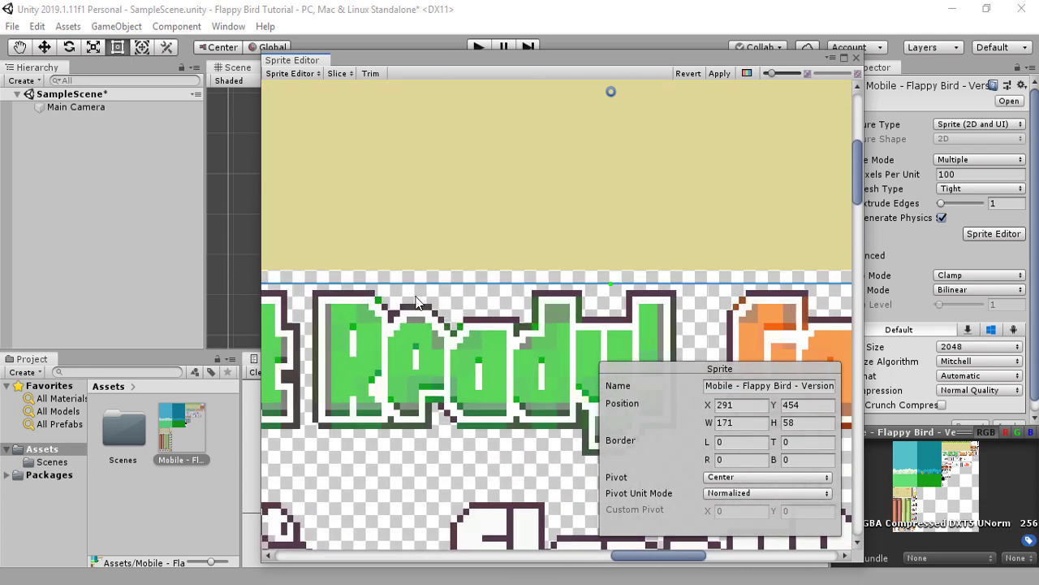
middle_drag(456, 302, 568, 314)
middle_drag(616, 288, 658, 292)
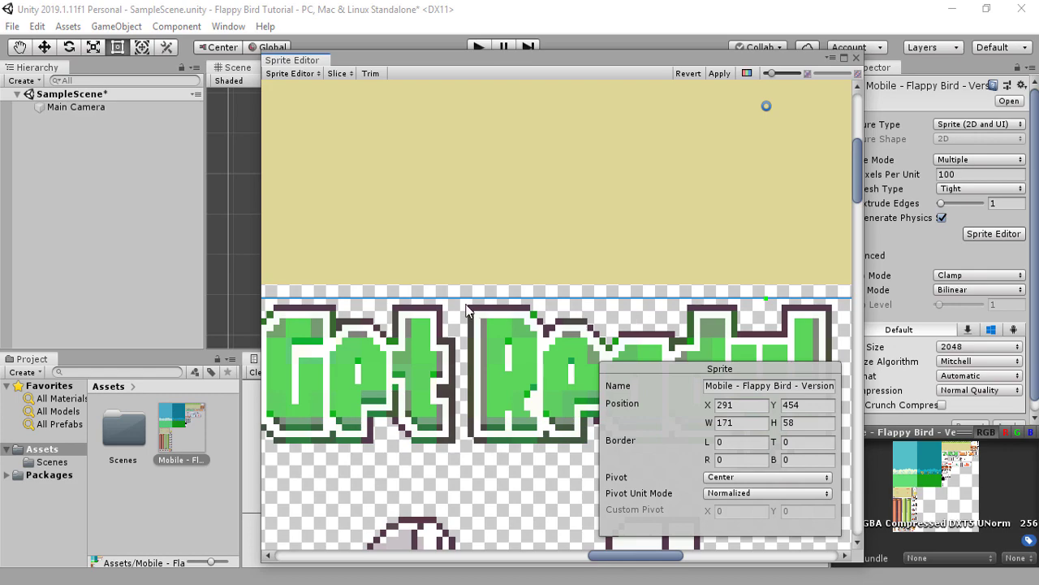
scroll(509, 325, down, 8)
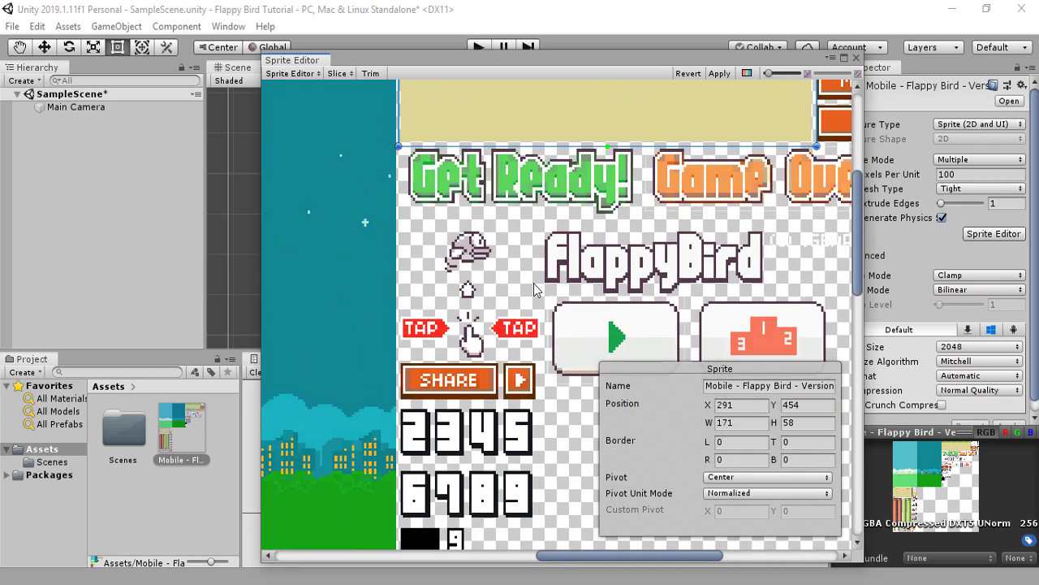
middle_drag(528, 343, 562, 203)
scroll(534, 238, down, 8)
middle_drag(549, 240, 622, 163)
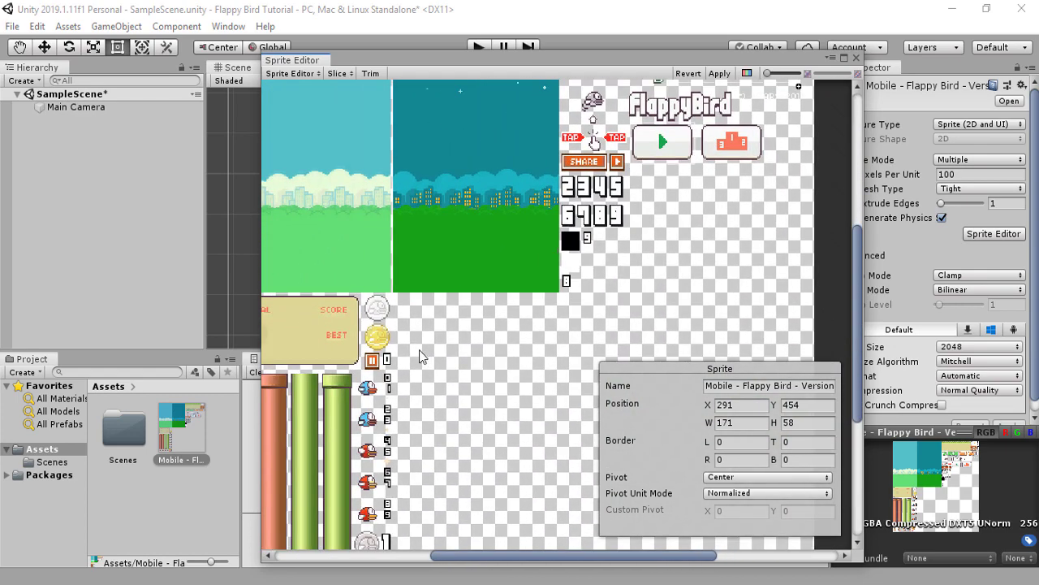
middle_drag(390, 358, 520, 252)
scroll(515, 254, up, 8)
middle_drag(427, 380, 489, 202)
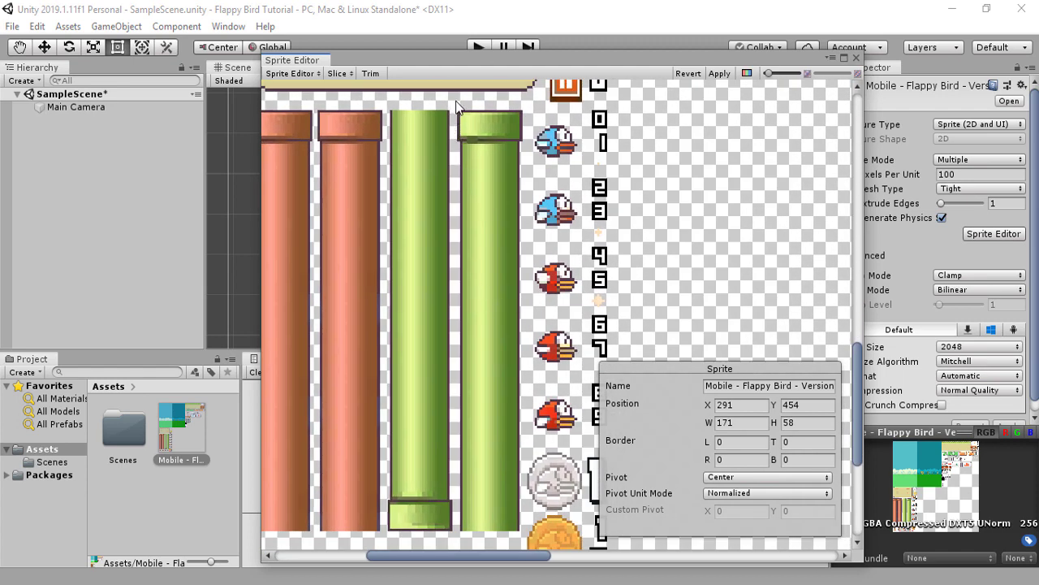
drag(458, 101, 522, 534)
- Lower the upper edge of the green pipe's slice so that it is 162 px high
middle_drag(471, 487, 510, 461)
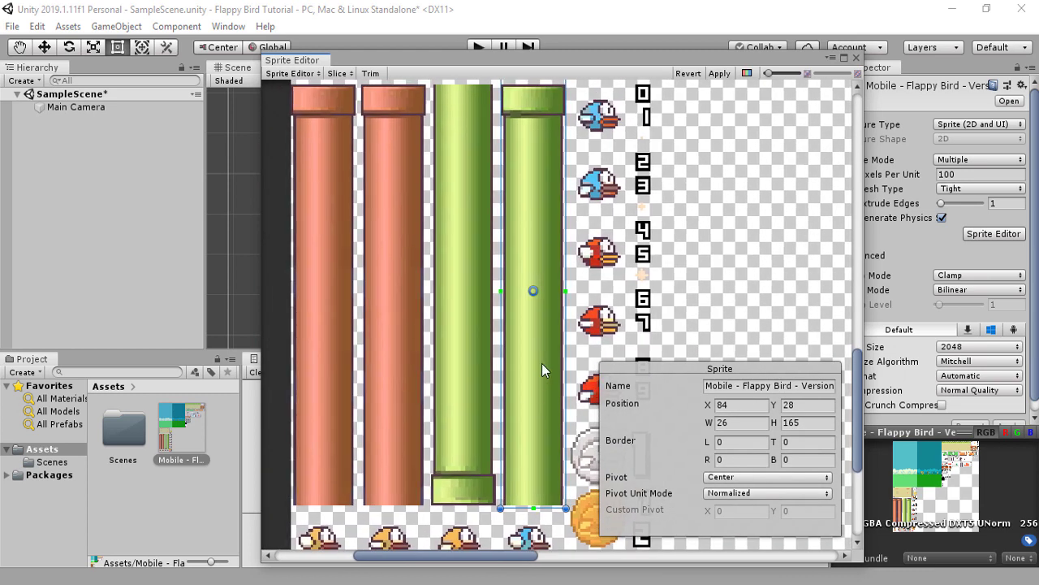
scroll(517, 358, down, 3)
scroll(527, 252, up, 3)
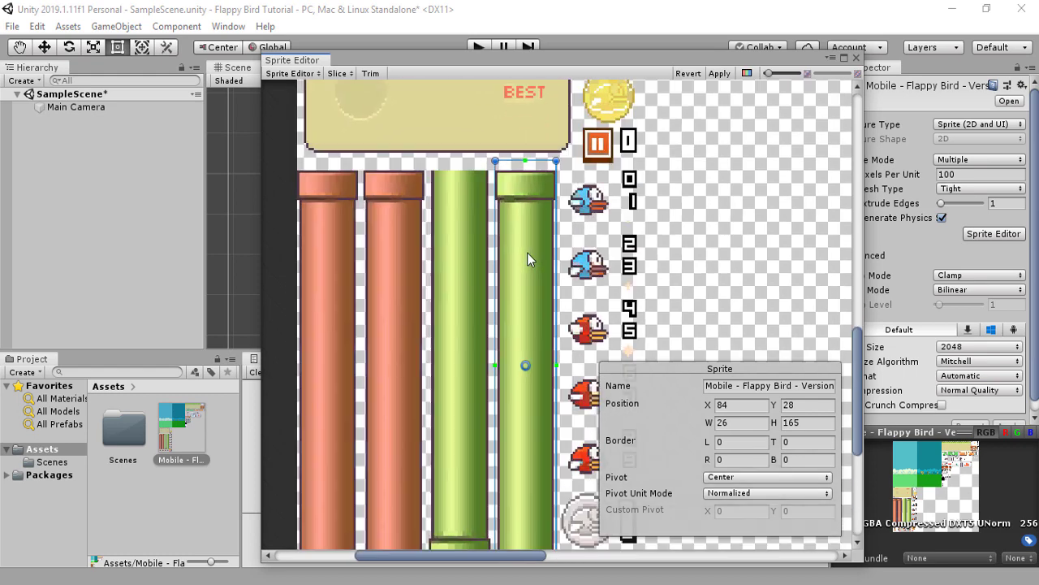
scroll(532, 227, up, 2)
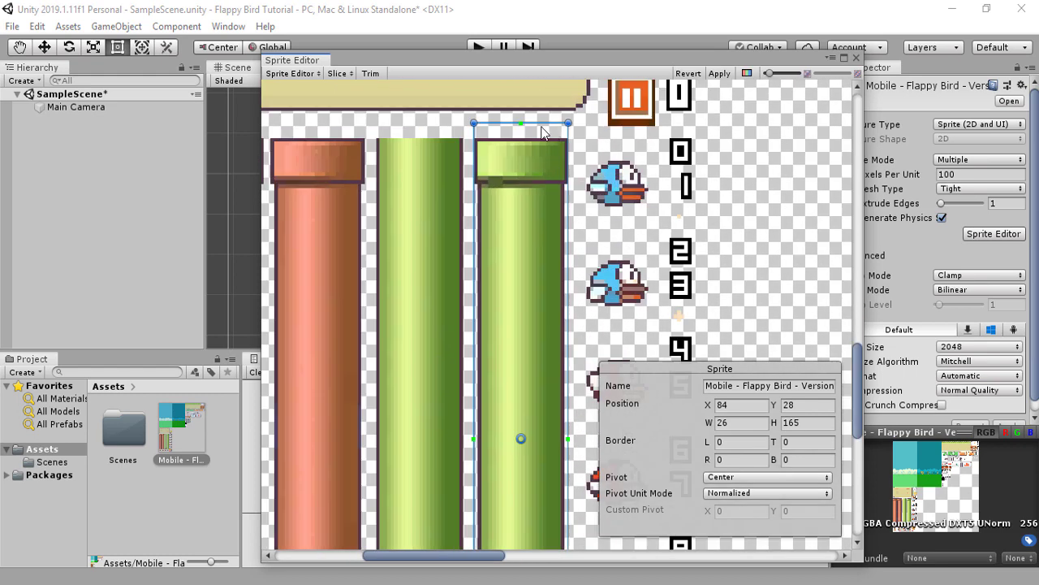
click(541, 120)
scroll(533, 129, up, 5)
click(530, 197)
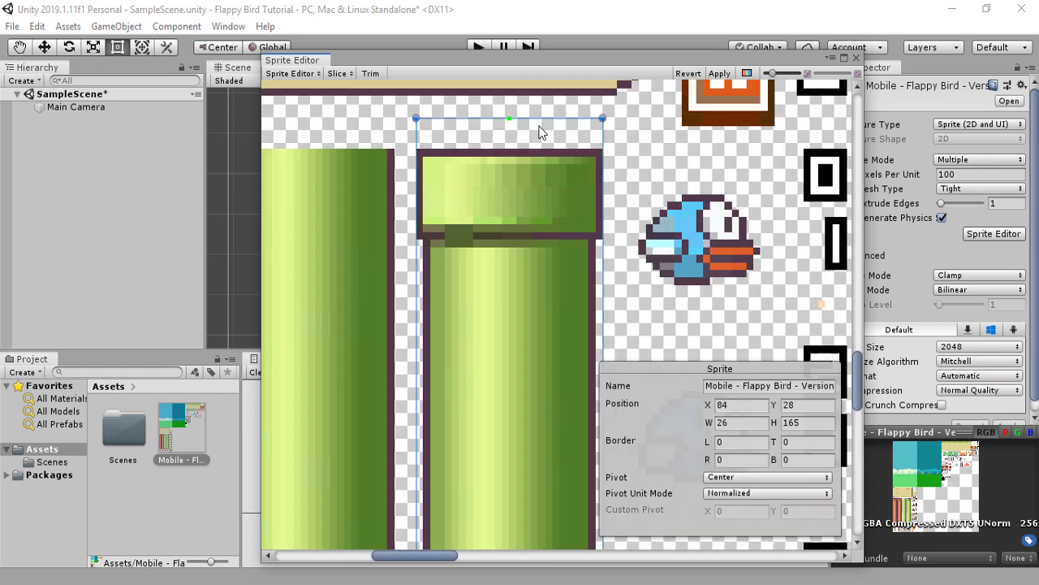
drag(536, 121, 540, 144)
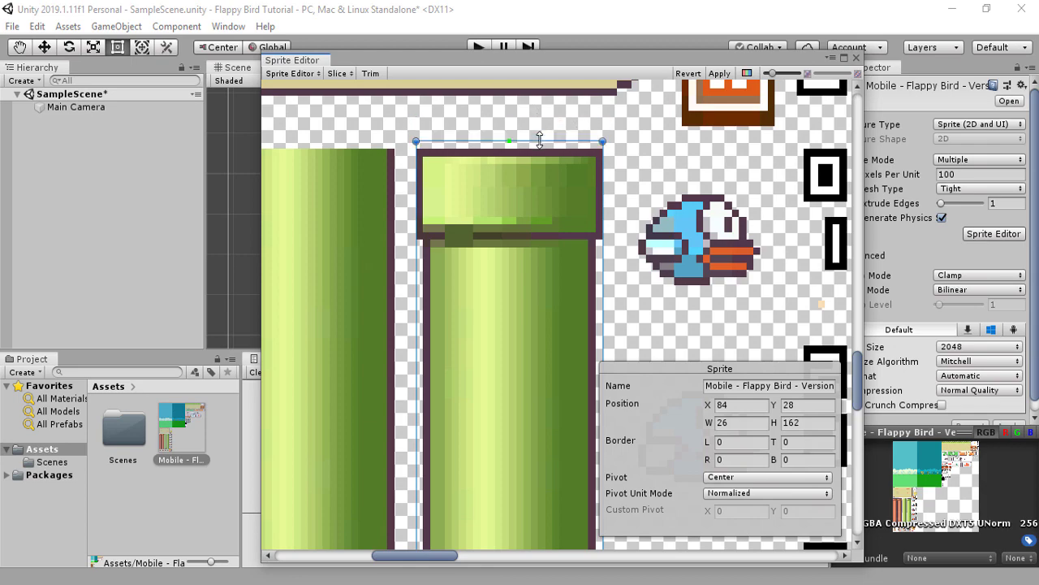
- Draw a separate rough slice around each of the three yellow birds below the pipes, about 20 to 22 px wide
scroll(540, 144, down, 5)
middle_drag(581, 228, 542, 183)
scroll(527, 218, up, 6)
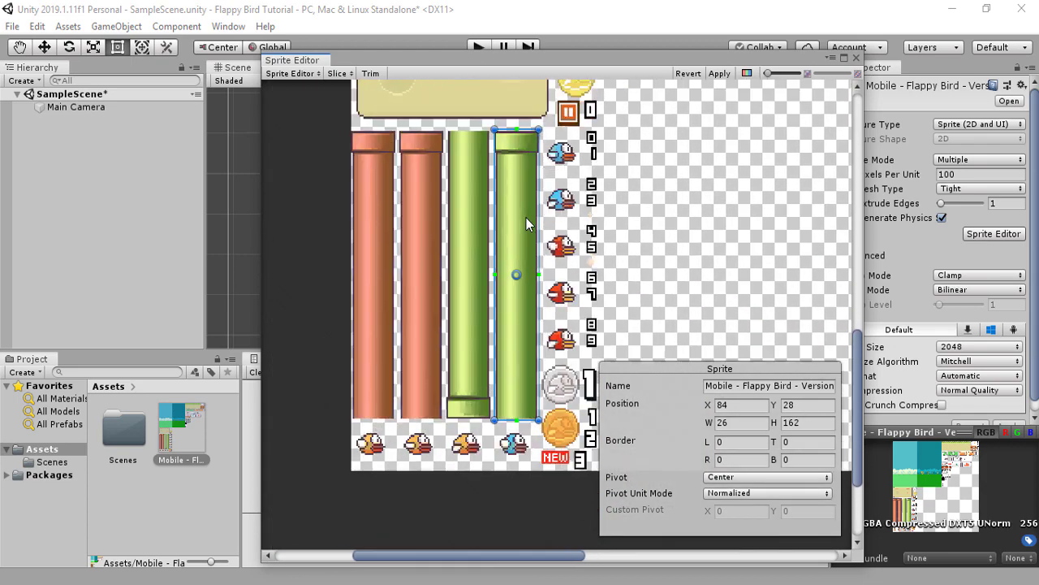
scroll(527, 218, down, 5)
middle_drag(472, 258, 444, 289)
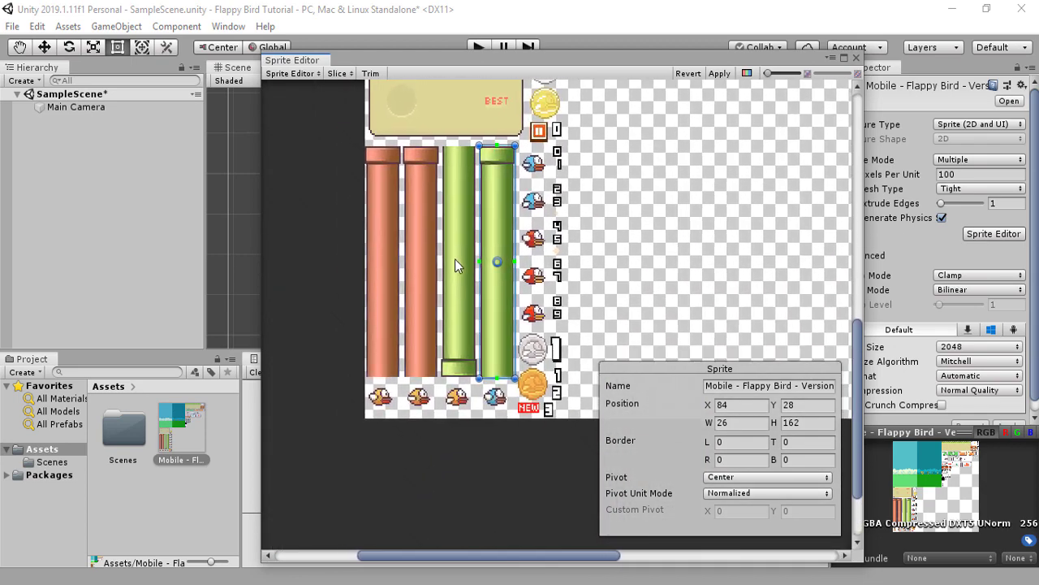
scroll(453, 261, up, 5)
middle_drag(445, 338, 502, 180)
scroll(503, 183, up, 6)
middle_drag(445, 331, 536, 120)
middle_drag(527, 215, 556, 143)
drag(316, 208, 413, 299)
drag(447, 205, 555, 298)
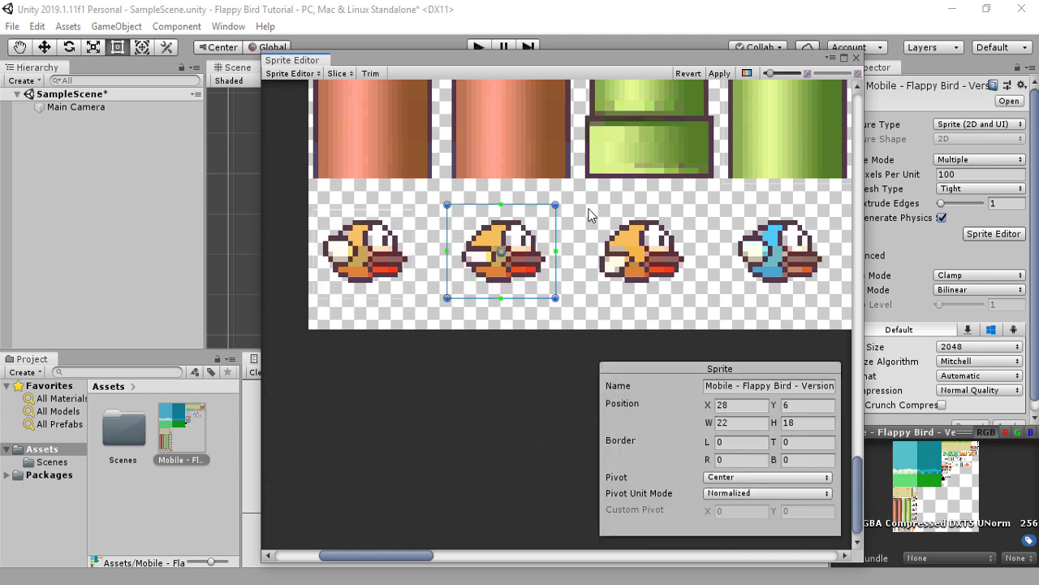
drag(591, 200, 695, 298)
- Tighten the first yellow bird's slice to its outline on all four sides, at X 3, Y 9 and 17 px wide
click(475, 272)
click(379, 258)
scroll(377, 254, up, 3)
middle_drag(391, 262, 476, 277)
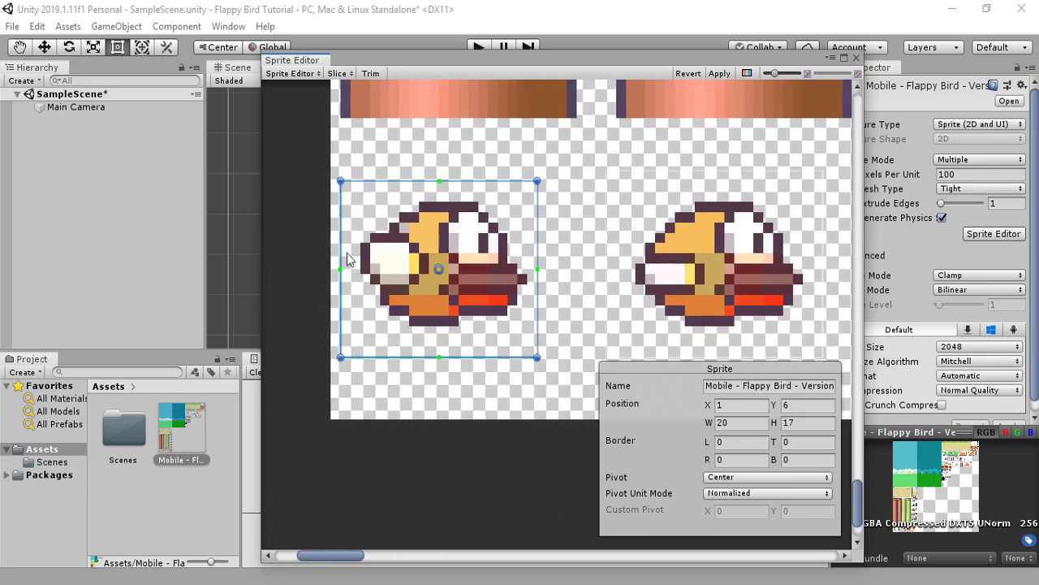
drag(344, 286, 360, 287)
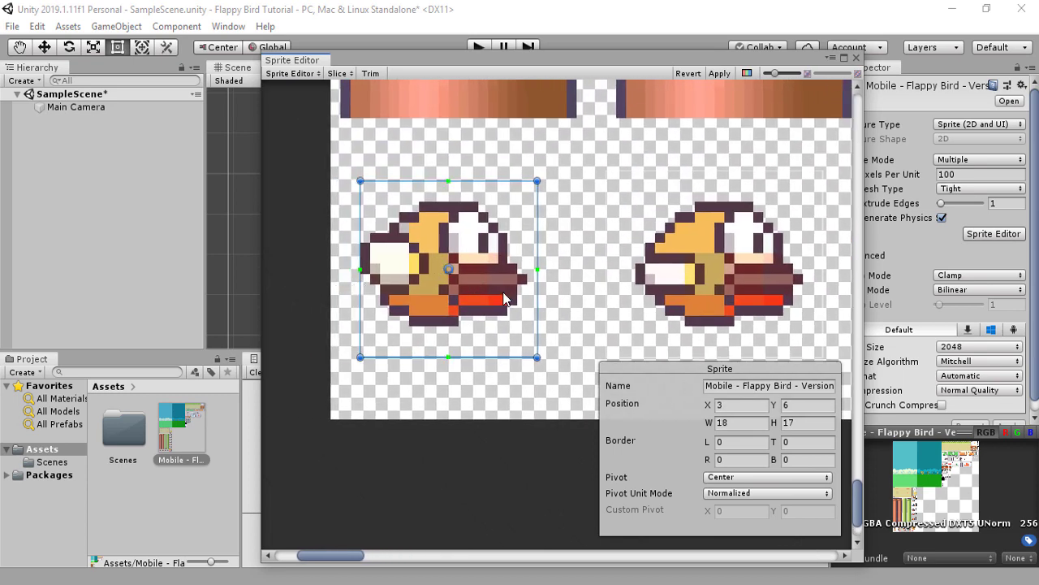
click(537, 307)
click(536, 307)
drag(537, 300, 531, 300)
drag(498, 357, 498, 326)
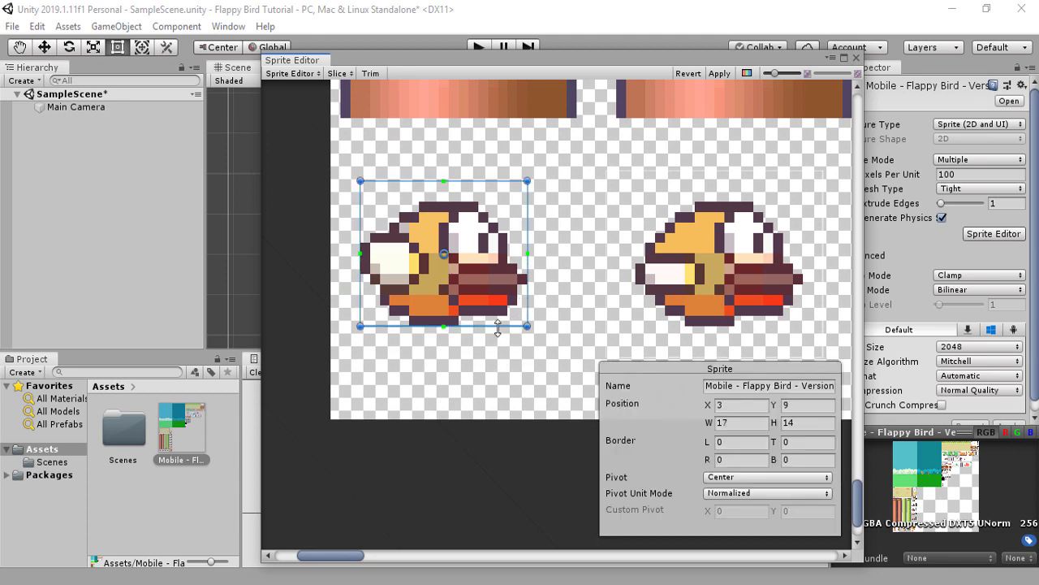
drag(472, 183, 477, 200)
- Tighten the second yellow bird's slice to its outline on all four sides, at X 31, Y 9 and 17 px wide
scroll(590, 247, right, 3)
click(589, 246)
drag(483, 285, 512, 283)
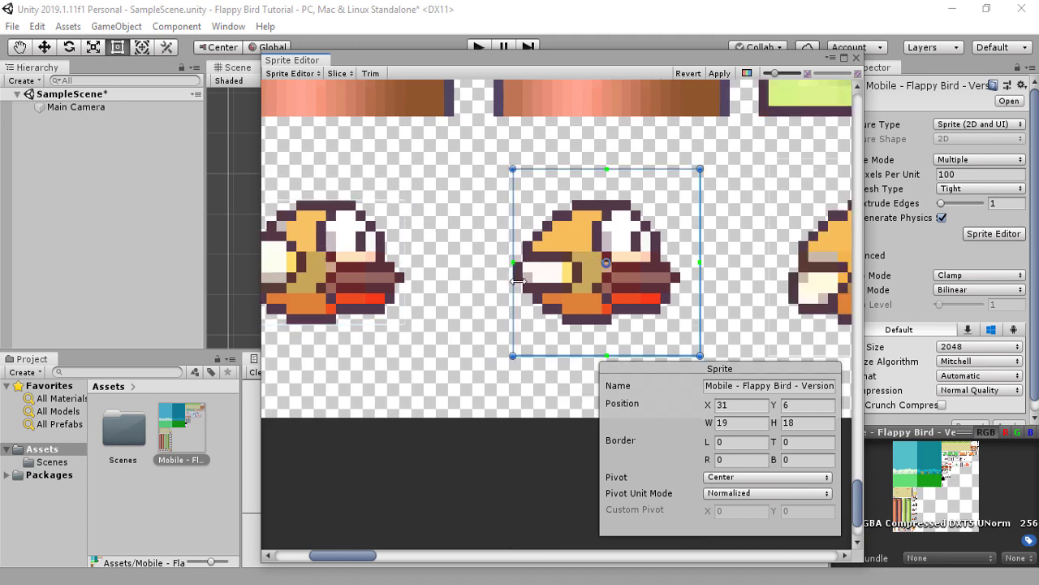
drag(700, 299, 680, 298)
drag(573, 355, 573, 334)
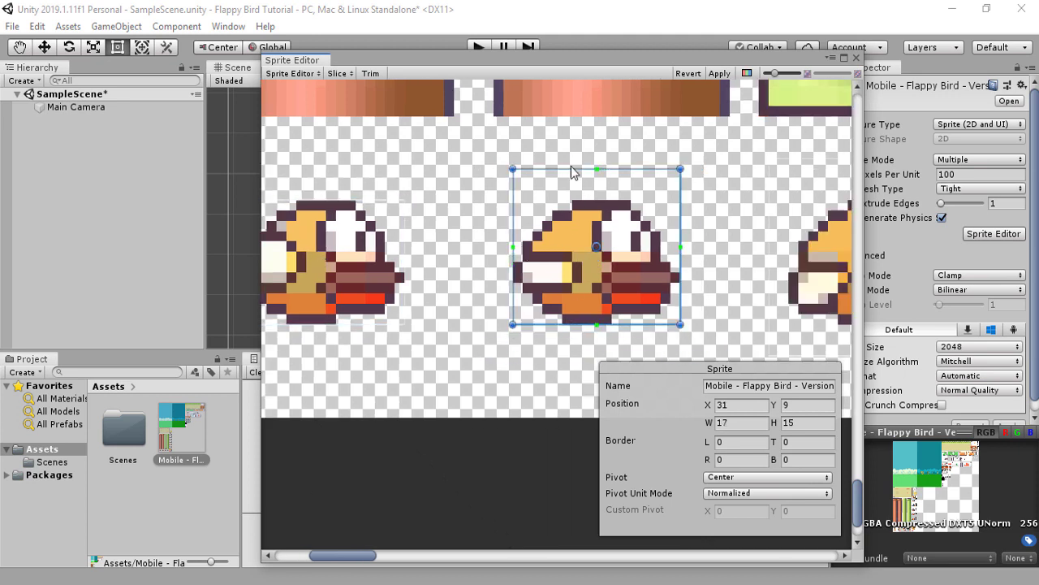
drag(571, 167, 573, 200)
- Tighten the third yellow bird's slice to its outline on all four sides, 12 px high with its lower edge at Y 9
scroll(576, 203, right, 5)
click(606, 340)
drag(606, 341, 606, 312)
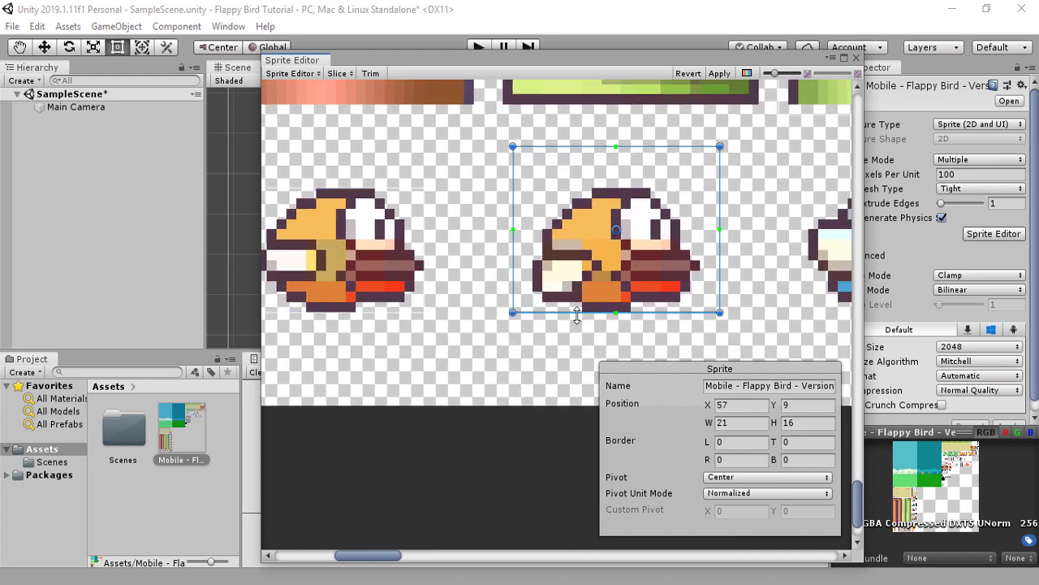
drag(720, 247, 700, 249)
drag(623, 148, 623, 185)
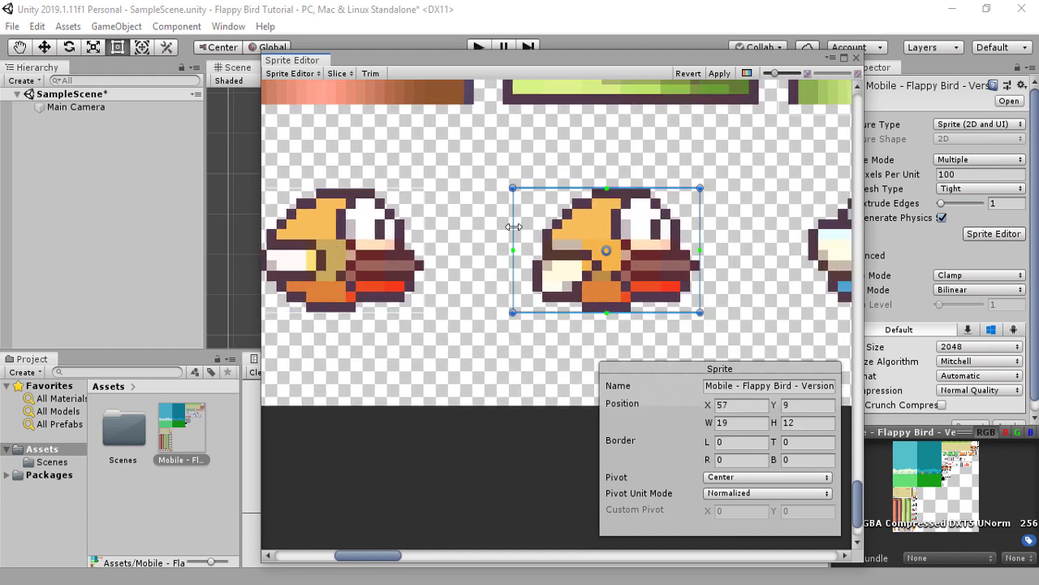
drag(514, 228, 534, 229)
click(468, 298)
- Apply the sprite slices, leave the Sprite Editor, and expand the sprite sheet in the Assets folder to list its individual sprites
scroll(480, 309, down, 6)
scroll(607, 393, down, 4)
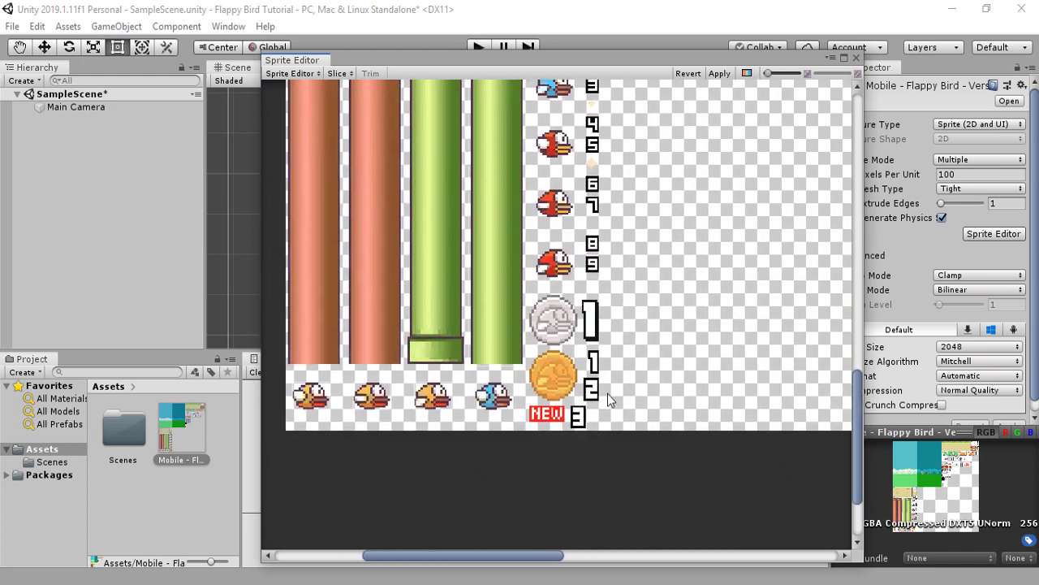
scroll(683, 248, up, 2)
middle_drag(611, 323, 578, 380)
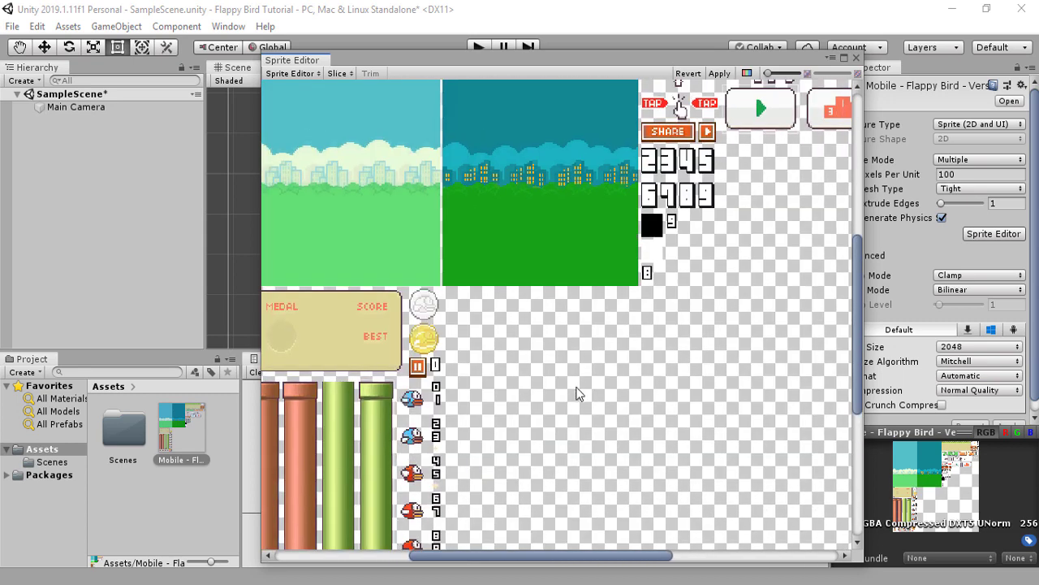
scroll(578, 380, down, 2)
middle_drag(615, 341, 580, 372)
middle_drag(601, 318, 640, 239)
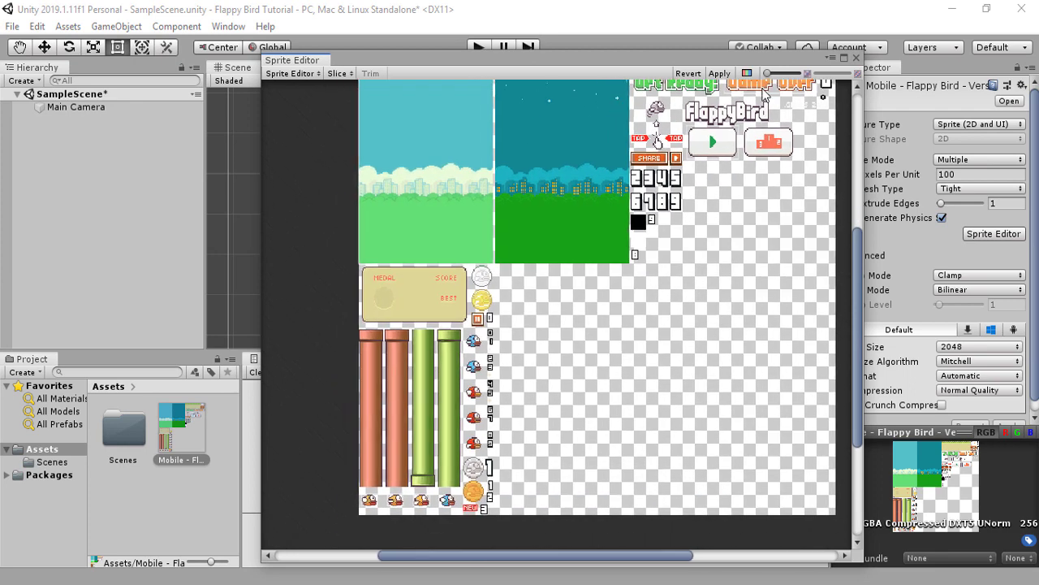
click(721, 74)
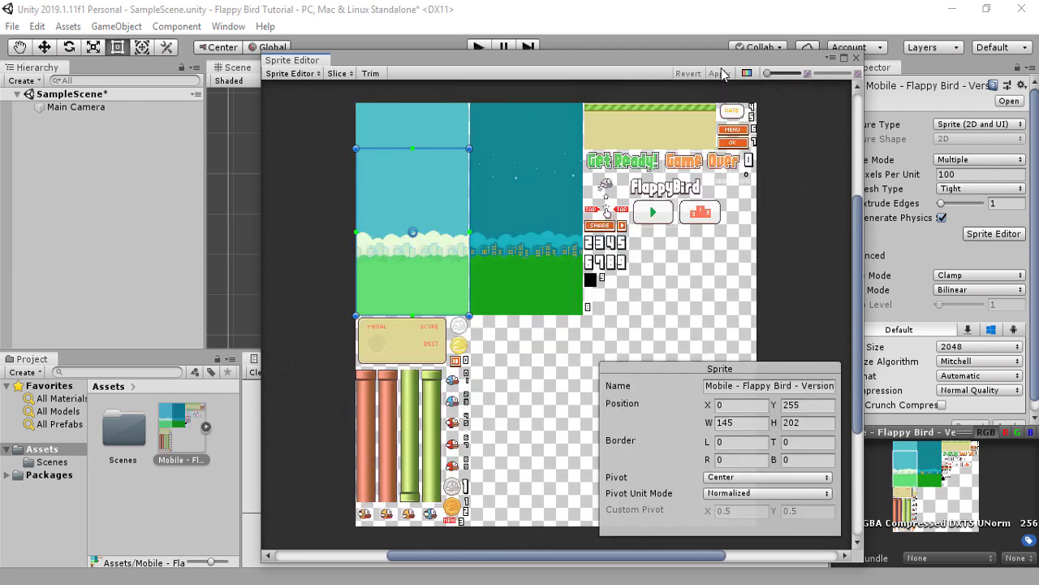
click(856, 60)
click(206, 426)
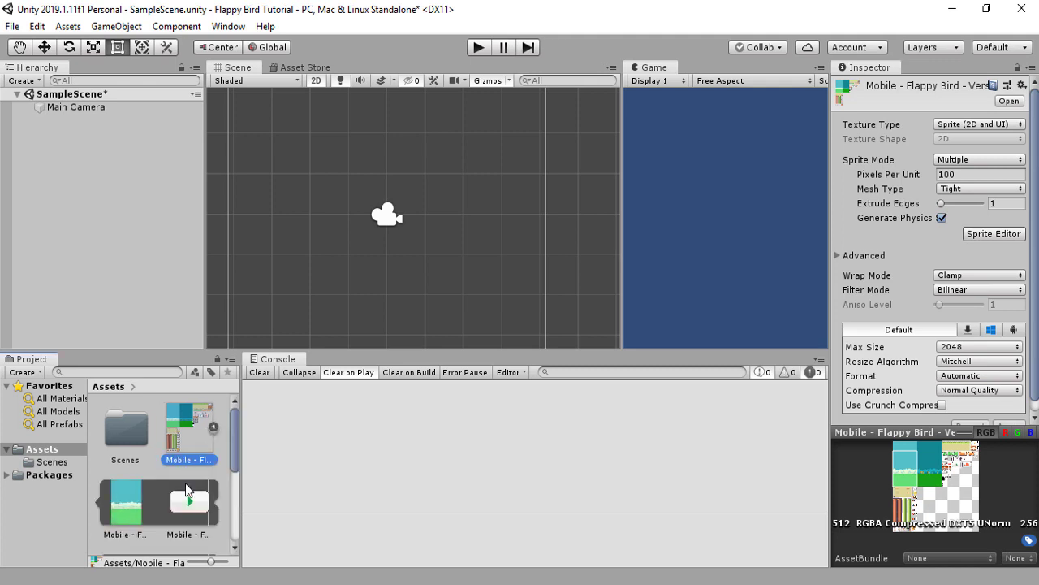
- Widen the Project window beside the Console and select the sprite sheet in the Assets folder
scroll(202, 483, down, 3)
scroll(202, 475, up, 5)
drag(242, 450, 282, 464)
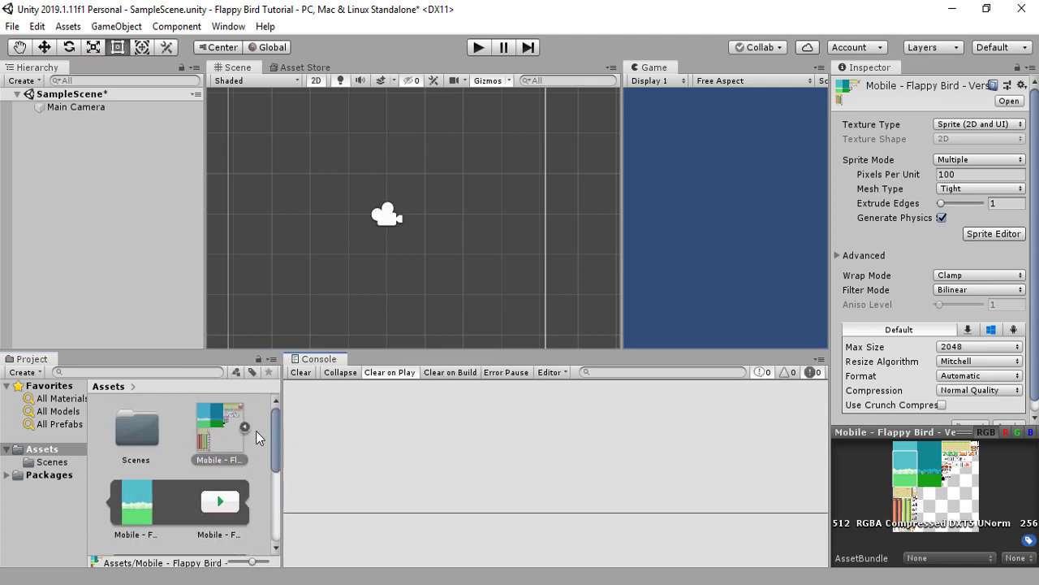
scroll(256, 430, down, 2)
scroll(244, 446, up, 3)
click(243, 427)
click(205, 427)
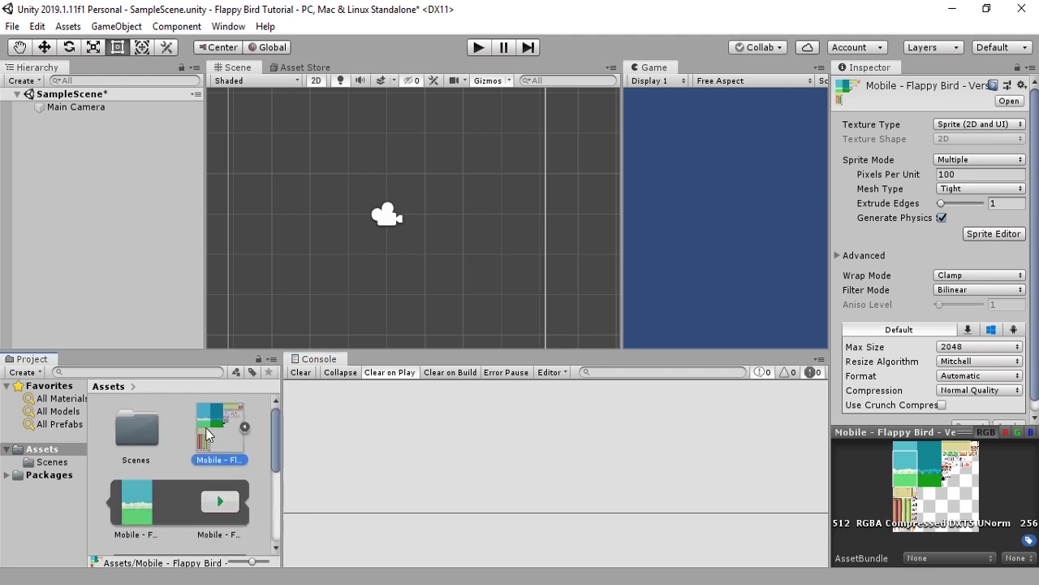
- Examine the previews of the sliced background, play button, Game Over, ground, pipe and three bird sprites one by one
scroll(146, 422, down, 3)
scroll(145, 422, up, 1)
click(145, 424)
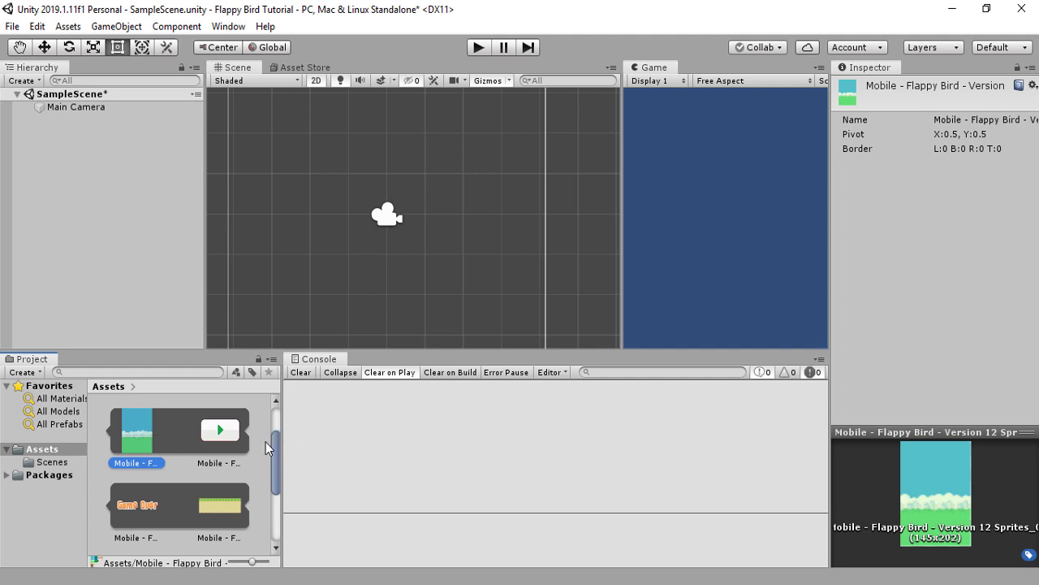
click(217, 435)
scroll(190, 471, down, 2)
click(169, 455)
click(203, 476)
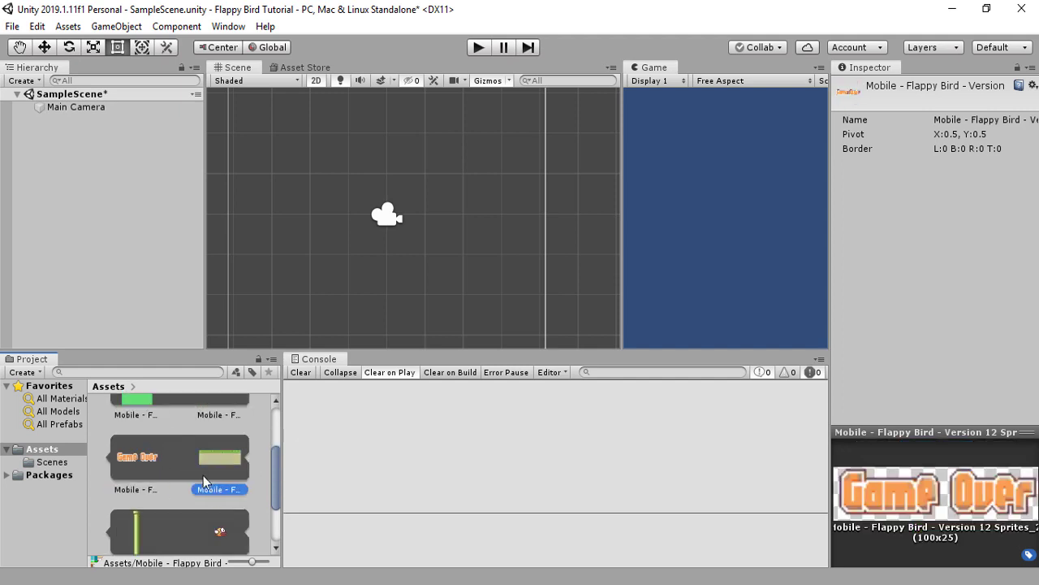
scroll(212, 466, down, 2)
click(152, 443)
click(203, 452)
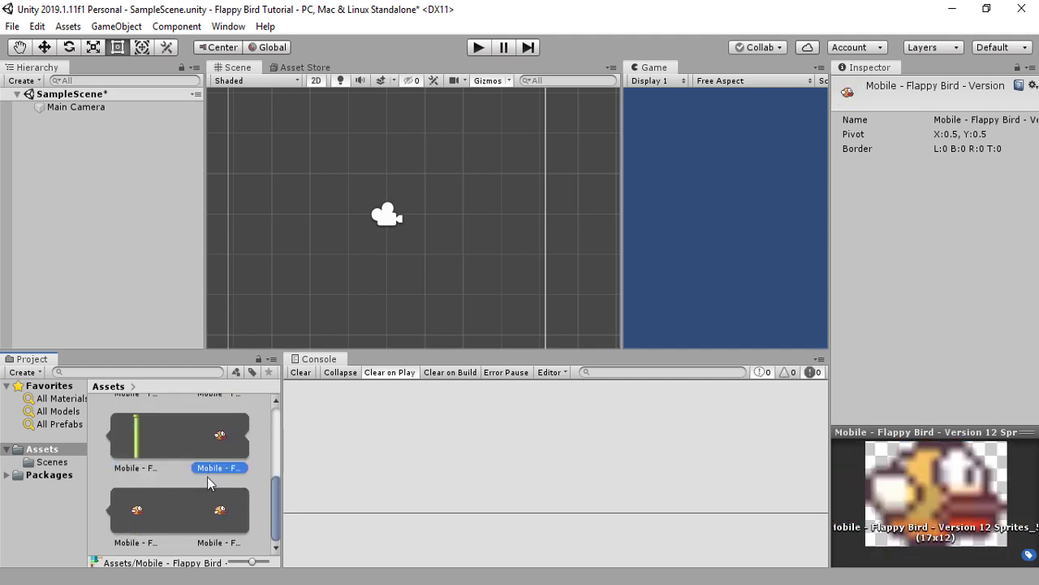
click(159, 508)
click(221, 520)
click(218, 437)
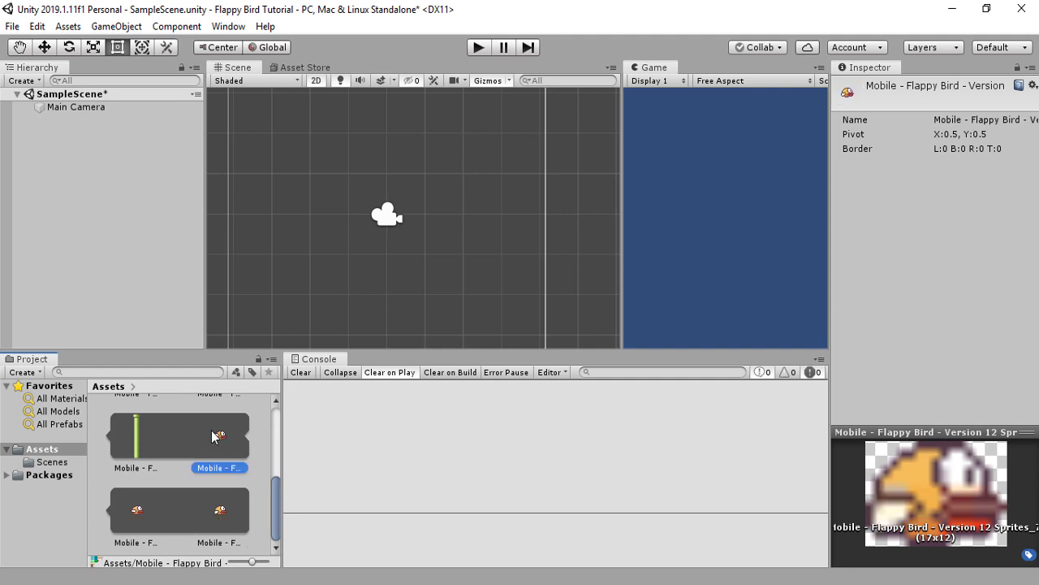
click(166, 528)
click(218, 526)
scroll(242, 501, up, 5)
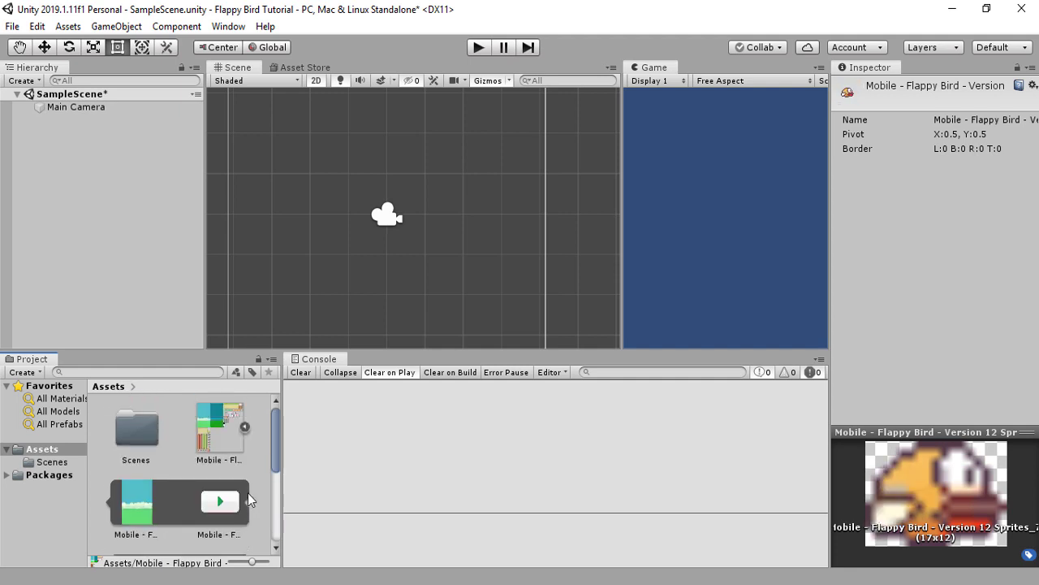
- Collapse the sprite sheet, set its Filter Mode to Point (no filter), and apply the import settings
click(218, 430)
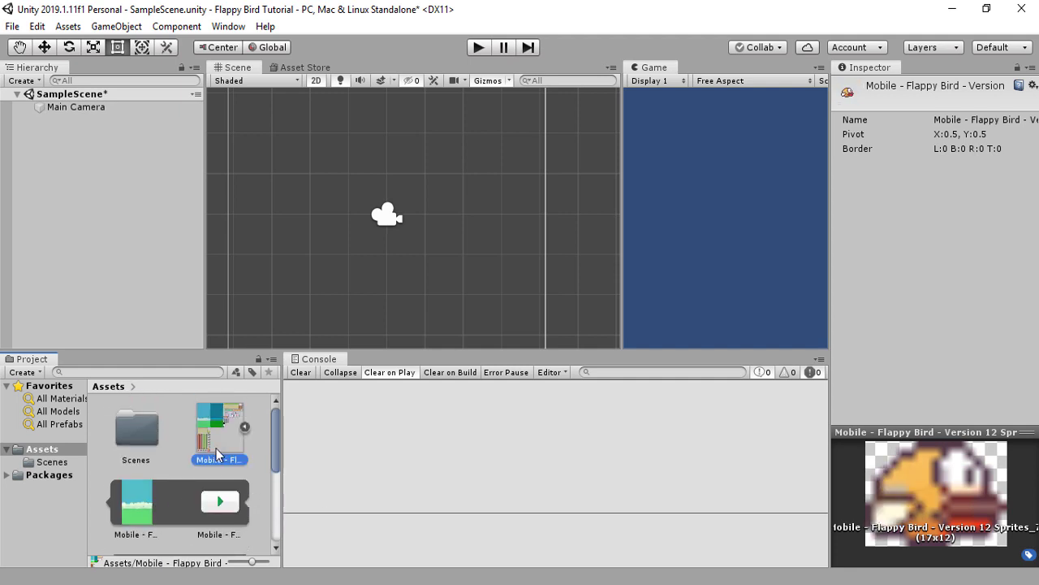
click(244, 427)
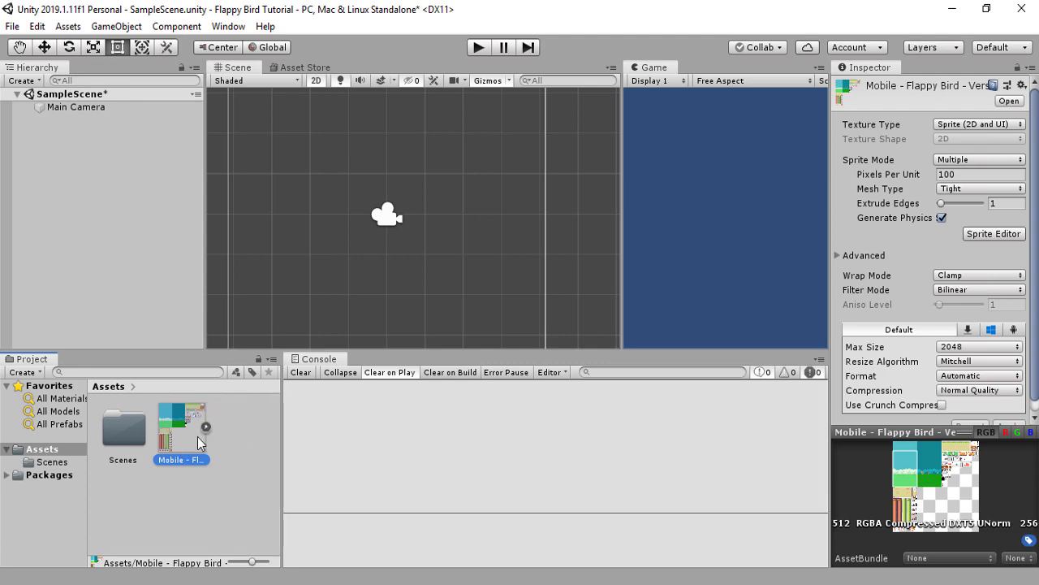
scroll(959, 242, down, 2)
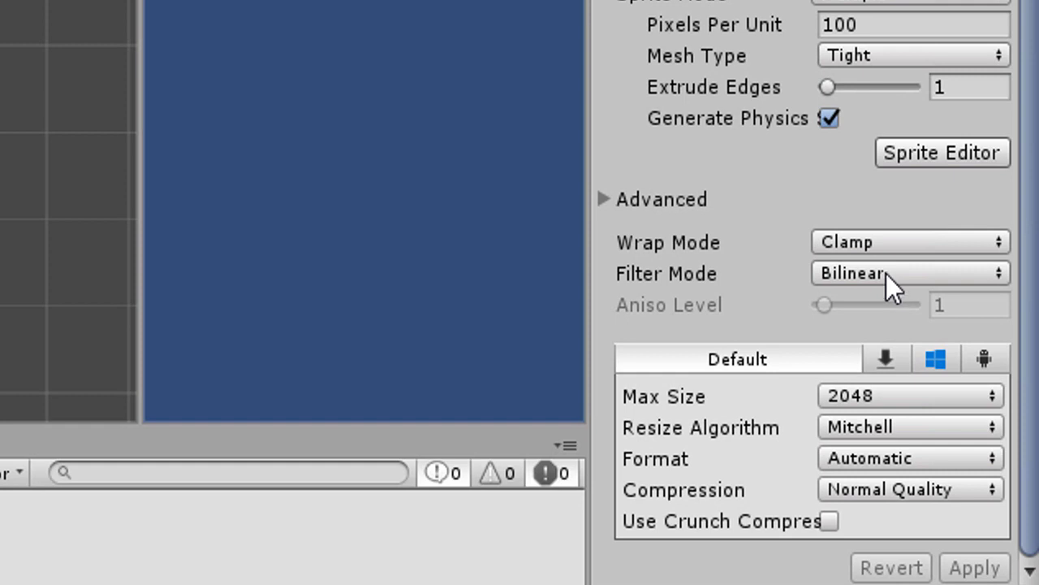
click(886, 274)
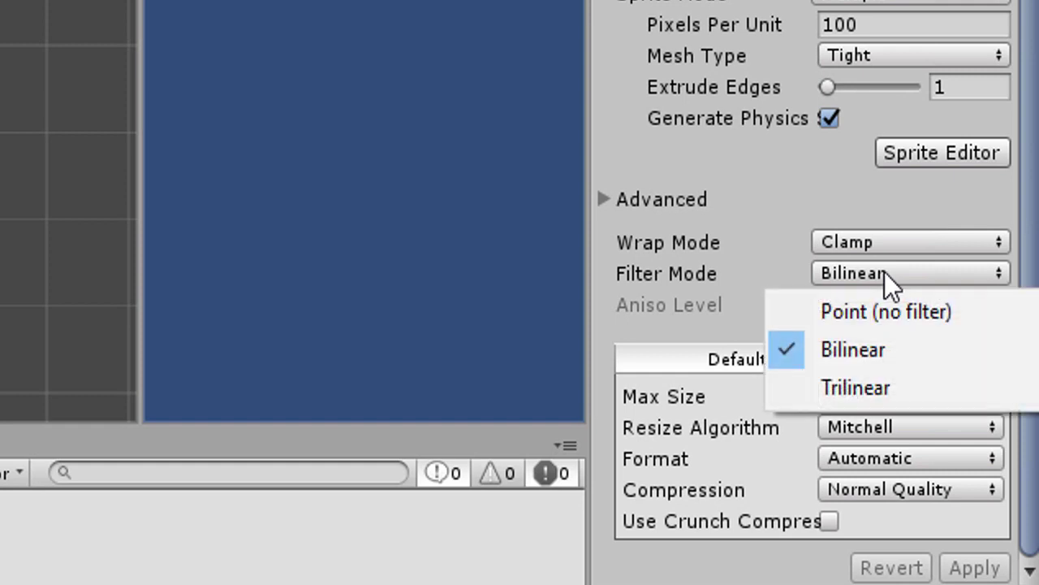
click(908, 312)
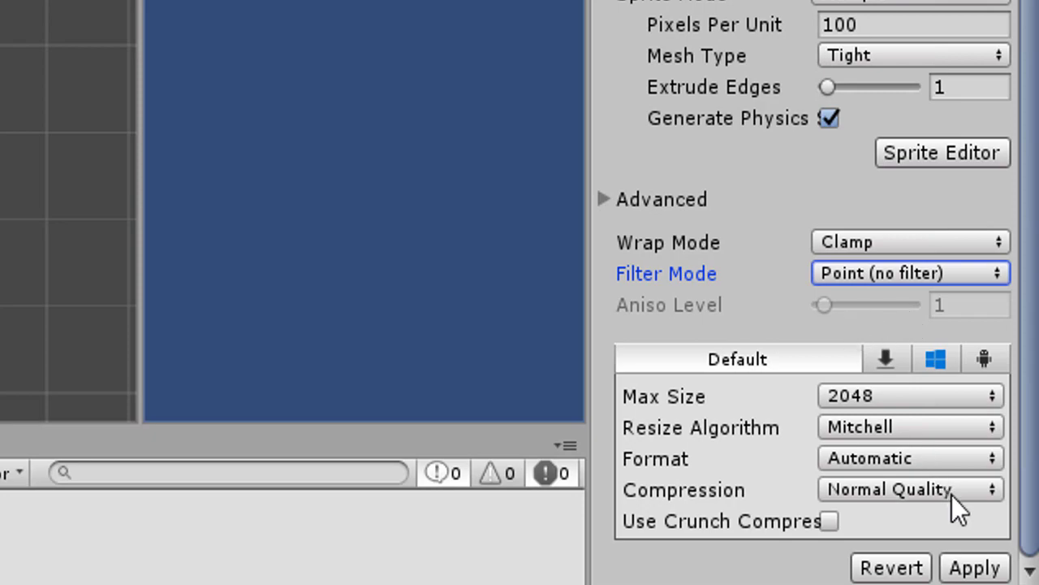
click(986, 567)
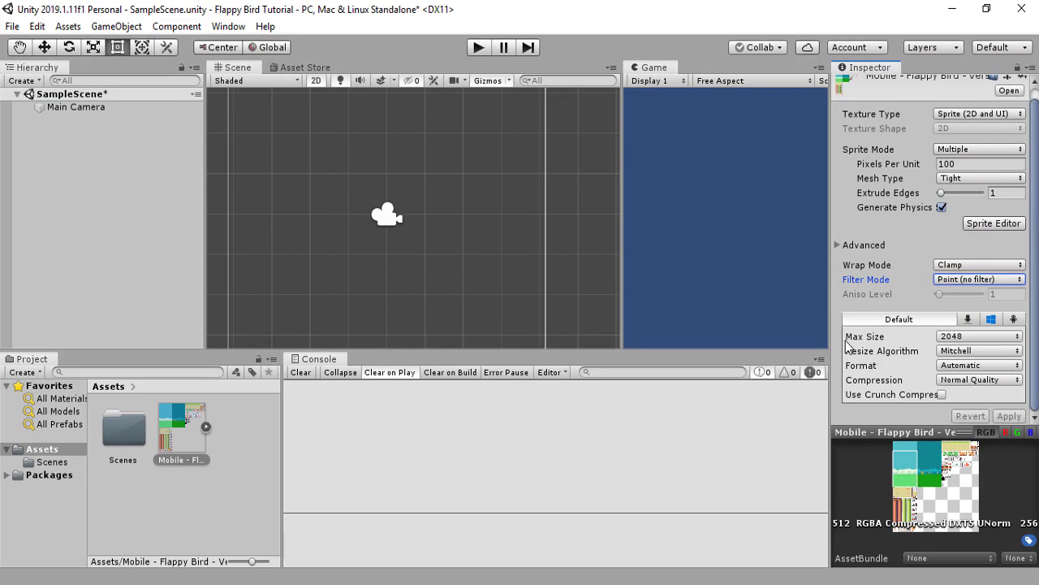
click(251, 444)
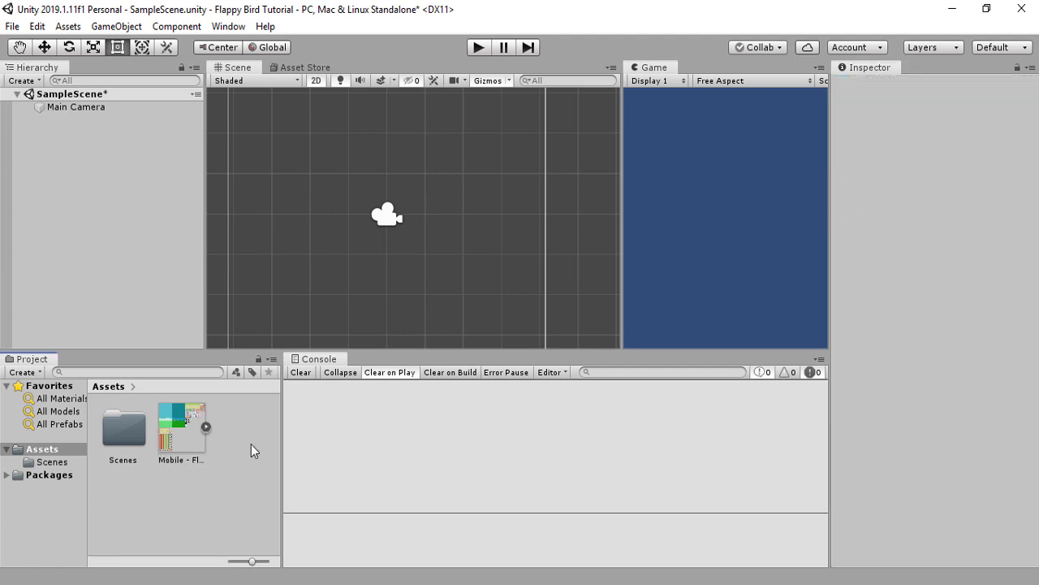
click(162, 449)
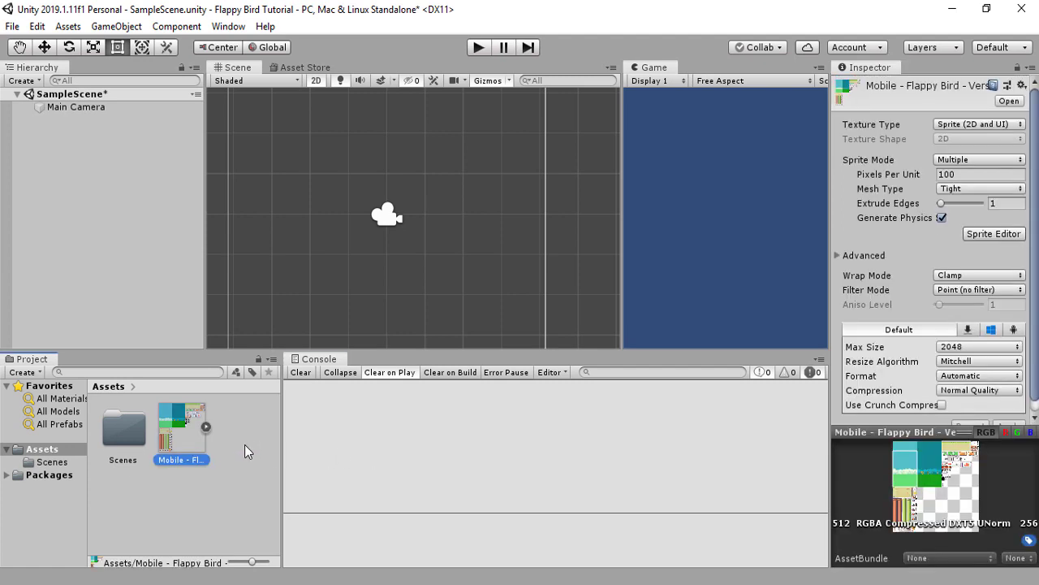
click(300, 447)
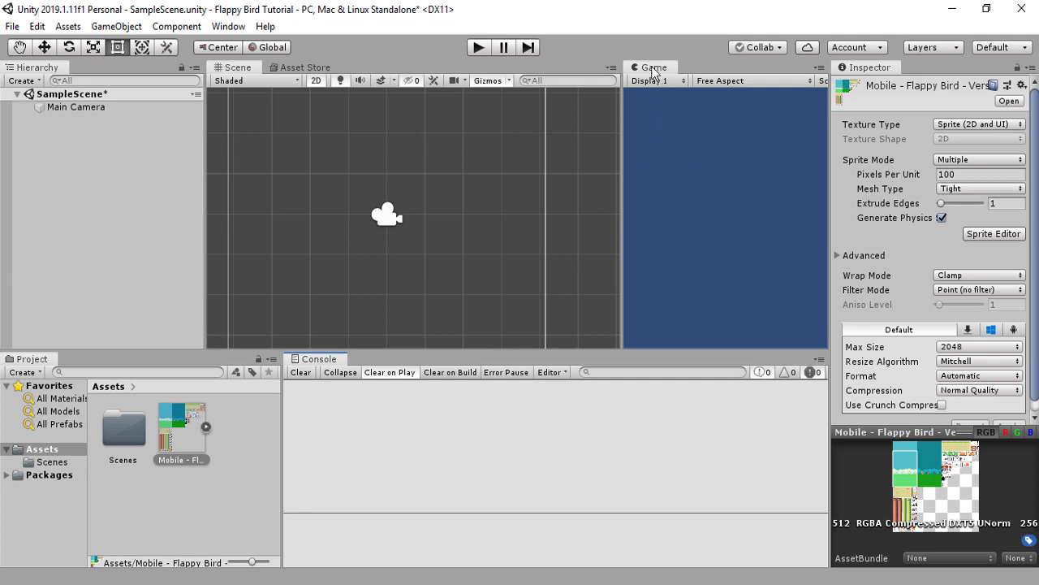
- Dock the Game view as a full-height column beside the Inspector and widen it
drag(646, 70, 837, 181)
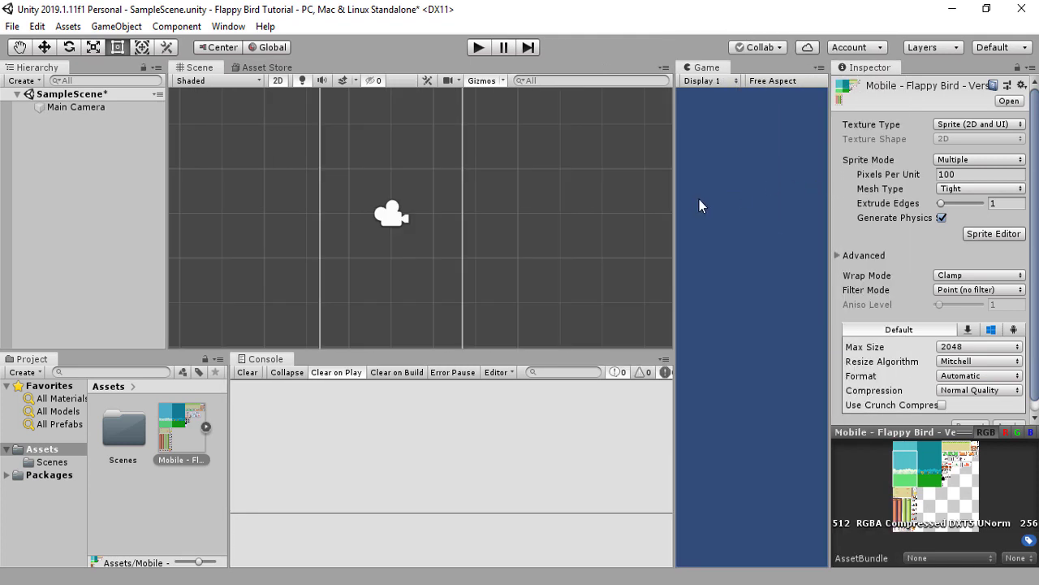
drag(670, 201, 578, 225)
click(686, 81)
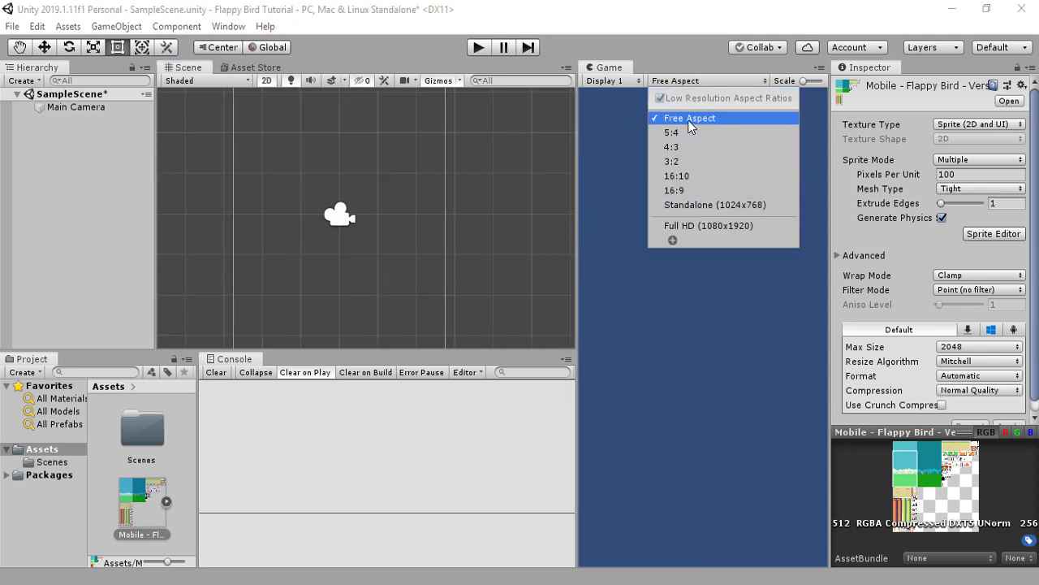
click(689, 349)
- Expand the sprite sheet and place the background sprite near the centre of the camera frame, at about X 0.08, Y 0.003
scroll(452, 255, down, 5)
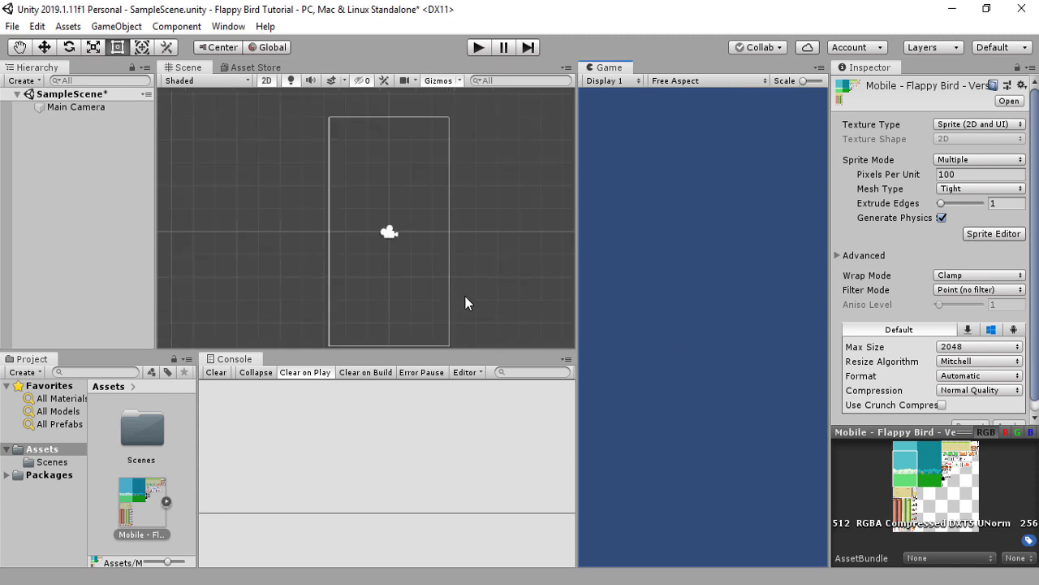
middle_drag(487, 290, 484, 279)
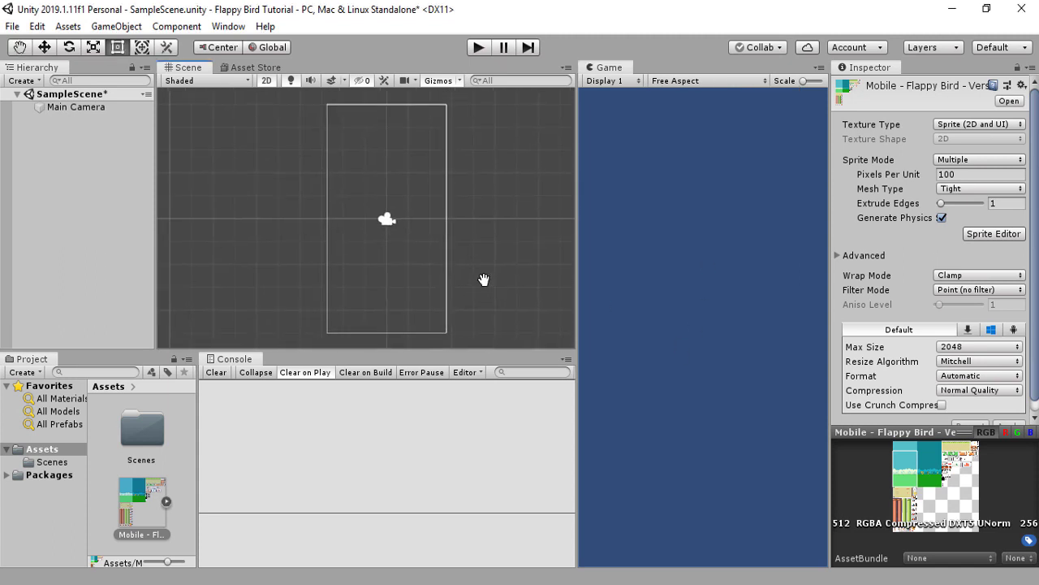
click(166, 492)
scroll(173, 472, down, 3)
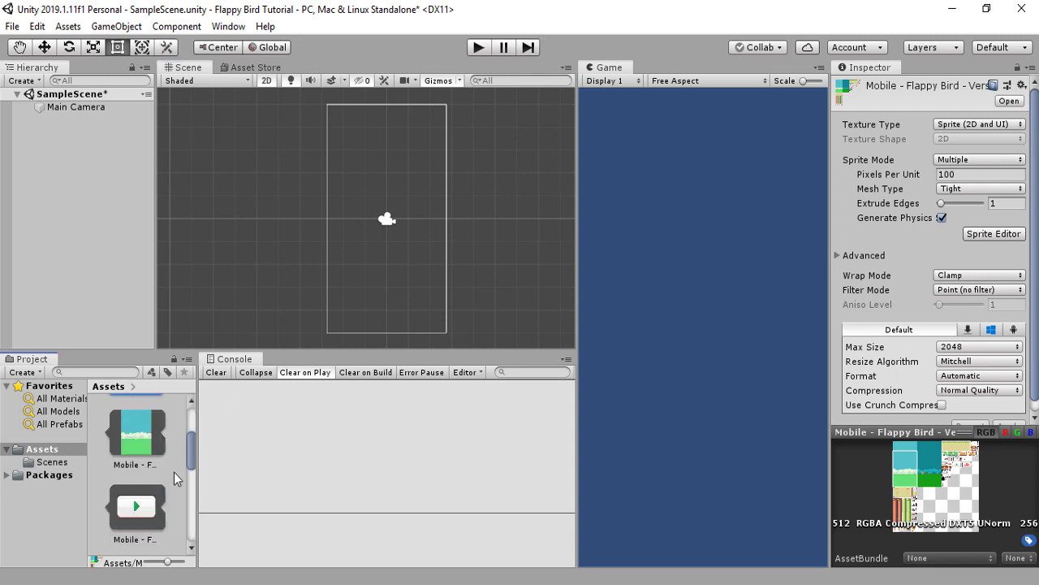
drag(136, 488, 393, 225)
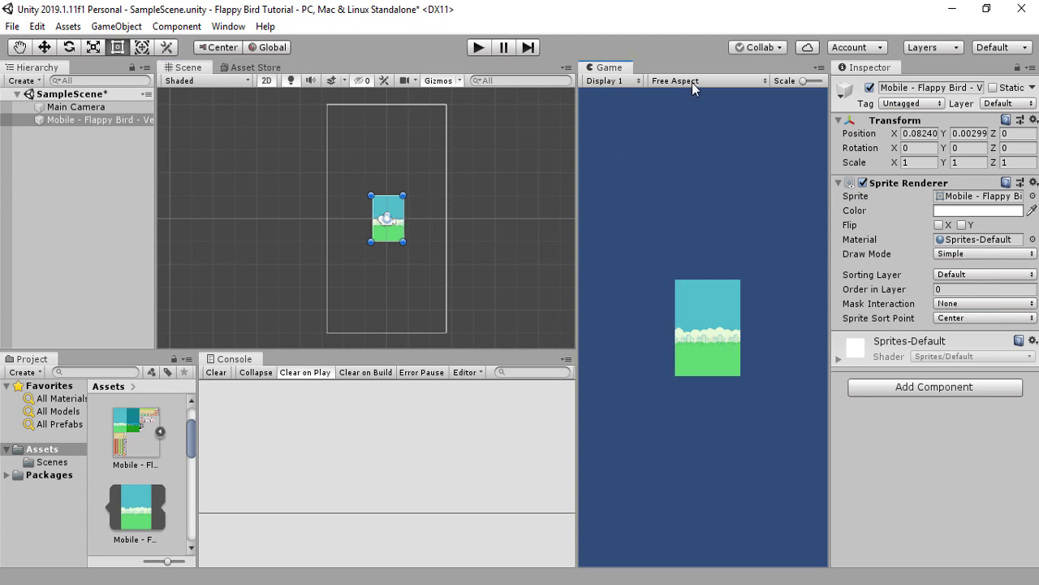
- Begin a custom Game view size of type Aspect Ratio with width 9 and height 16
click(692, 82)
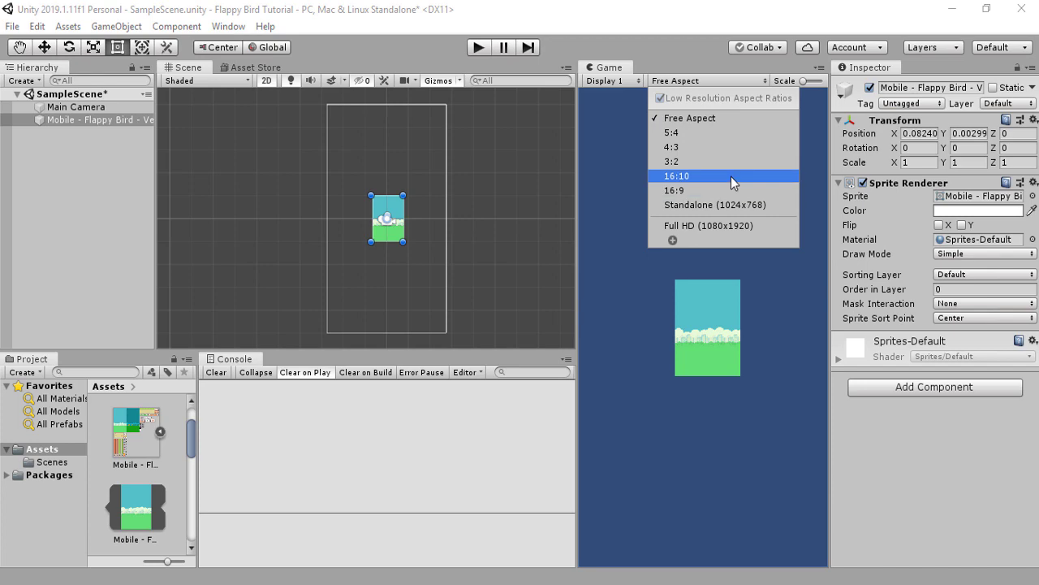
click(672, 240)
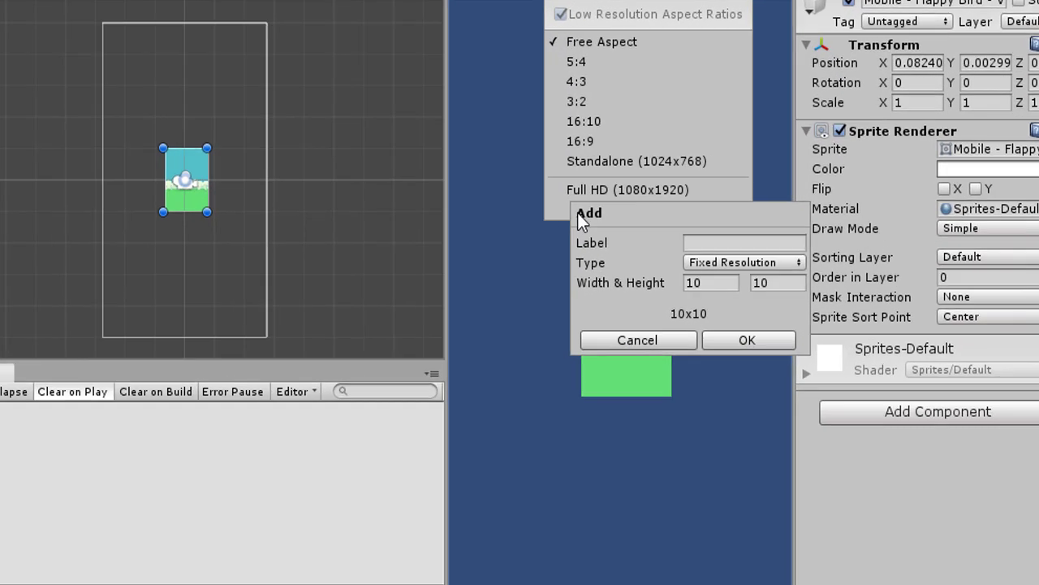
click(716, 261)
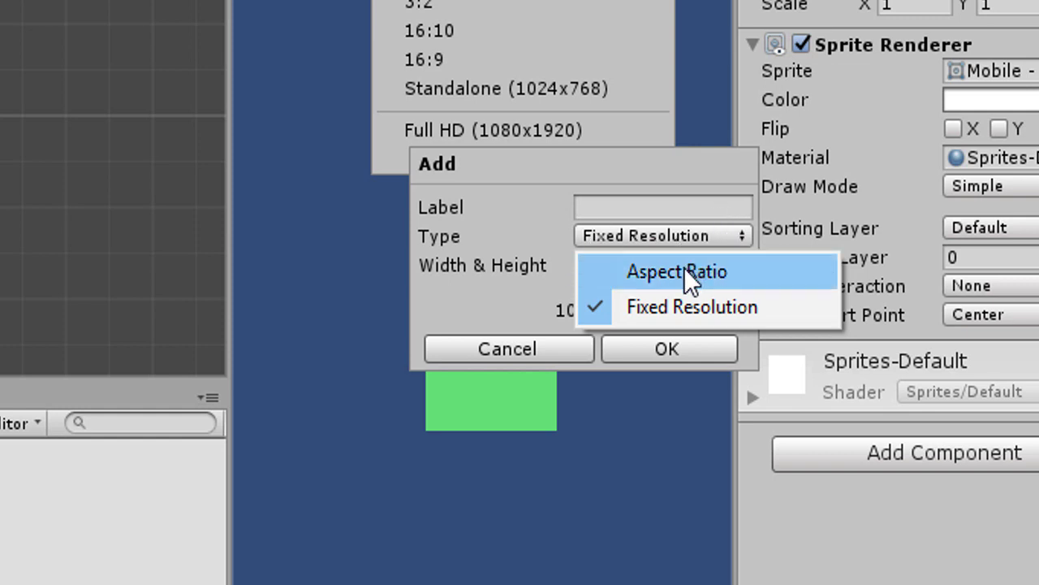
click(684, 271)
click(630, 265)
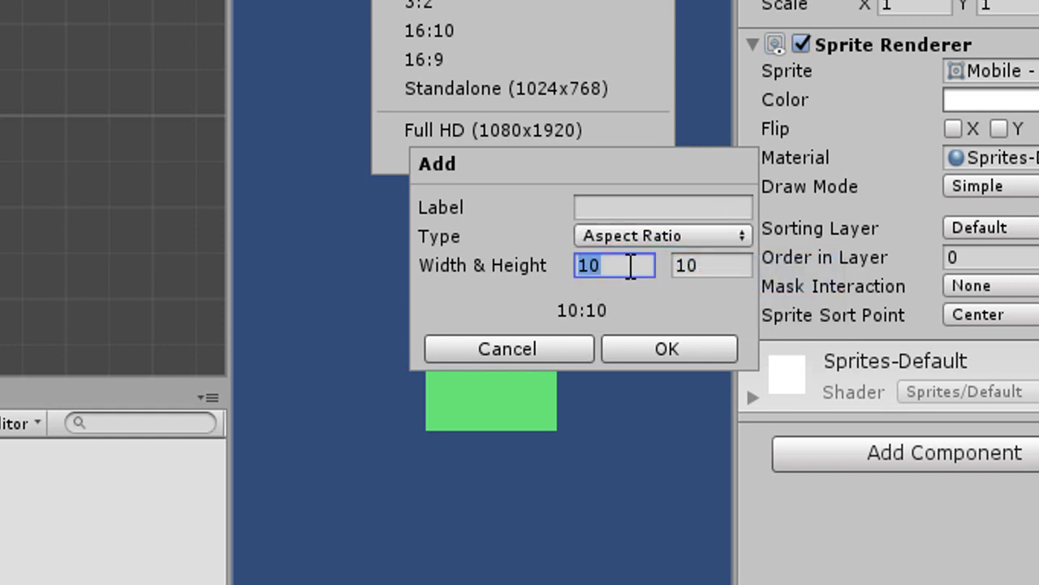
text(9)
click(703, 268)
text(16)
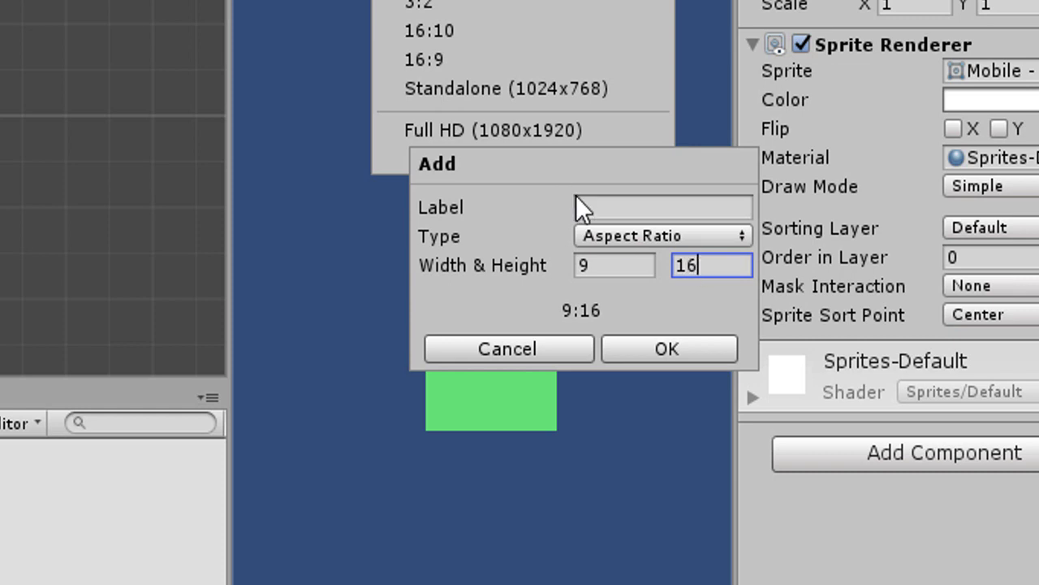
- Label the custom 9:16 aspect ratio "vertical" and add it to the Game view sizes
click(603, 214)
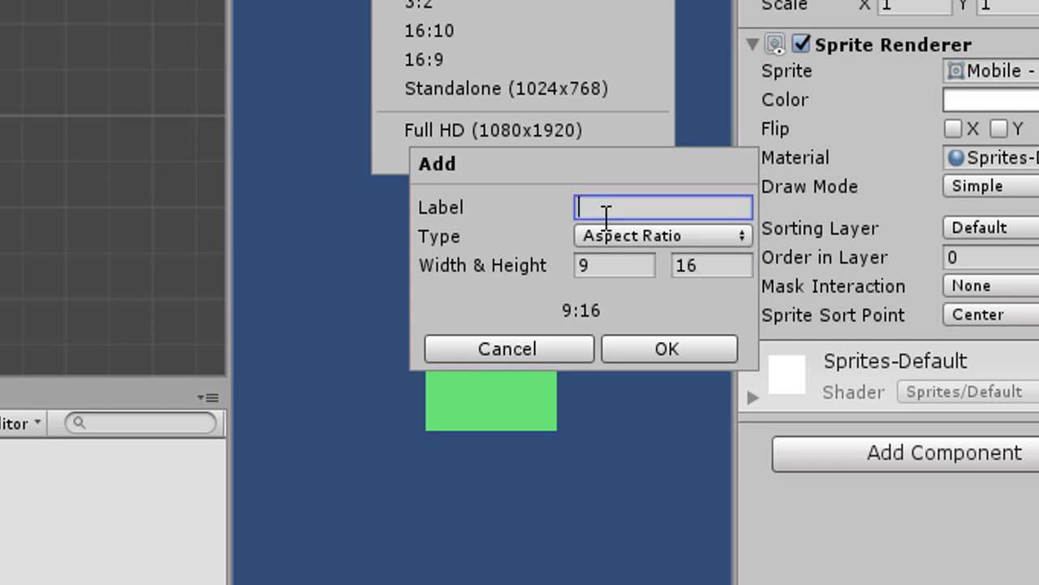
text(hor)
key(BackSpace)
key(BackSpace)
key(BackSpace)
text(vrt)
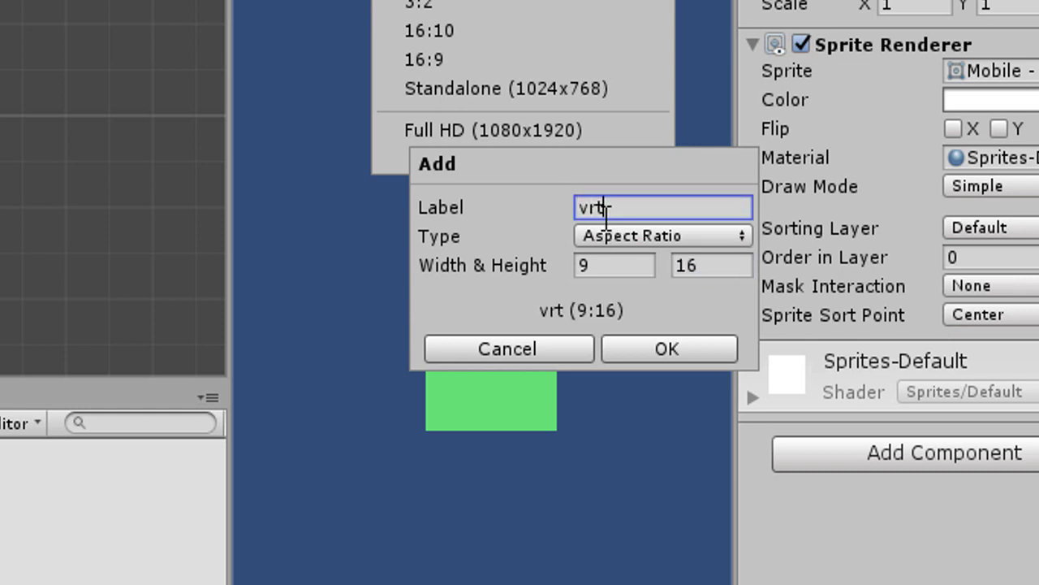
key(BackSpace)
key(BackSpace)
text(ertical)
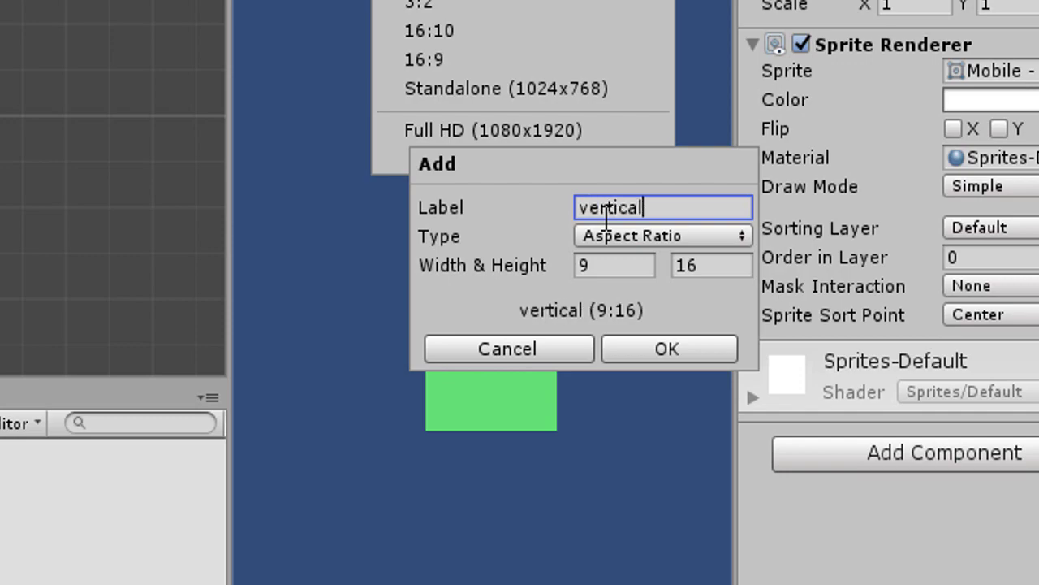
click(667, 348)
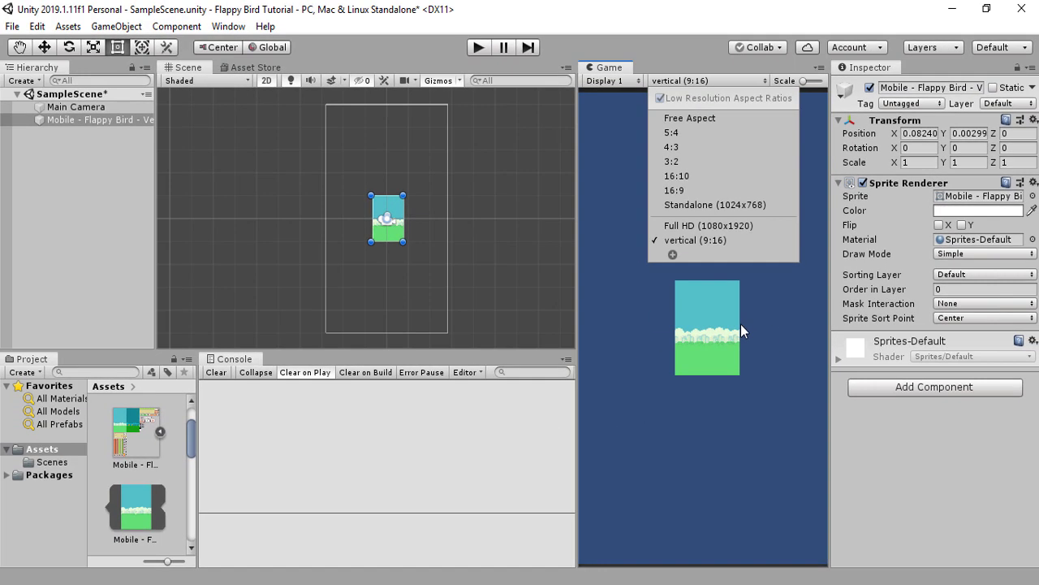
click(741, 325)
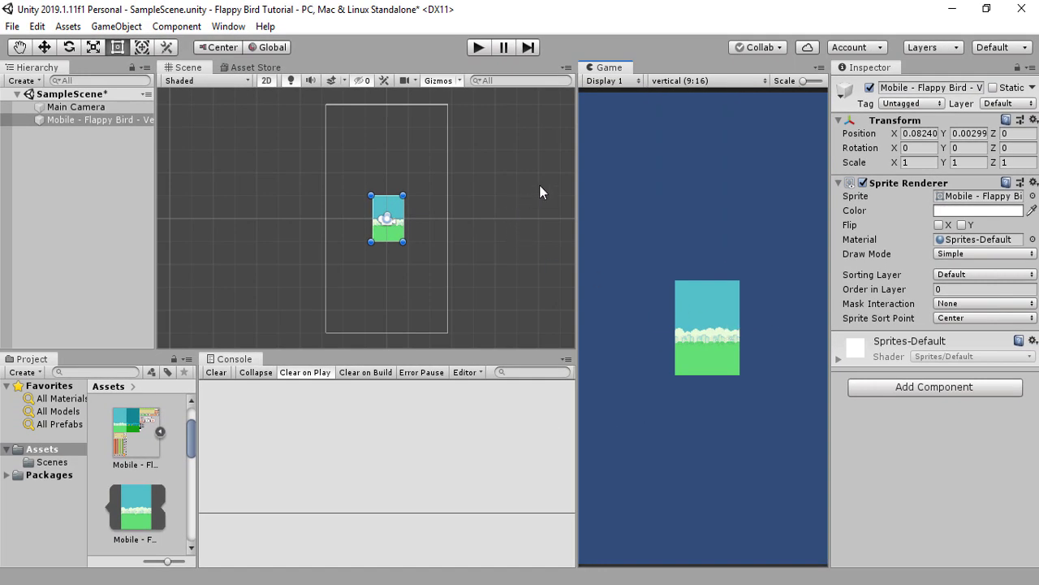
- Shrink the Main Camera's orthographic frame to the background sprite's height, at a size of about 1
key(r)
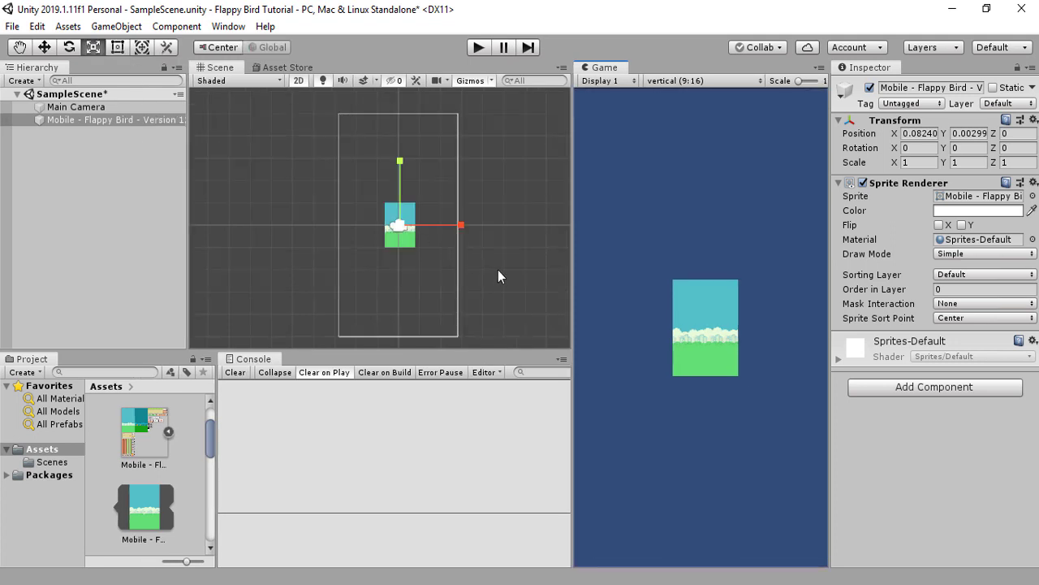
click(456, 268)
click(97, 108)
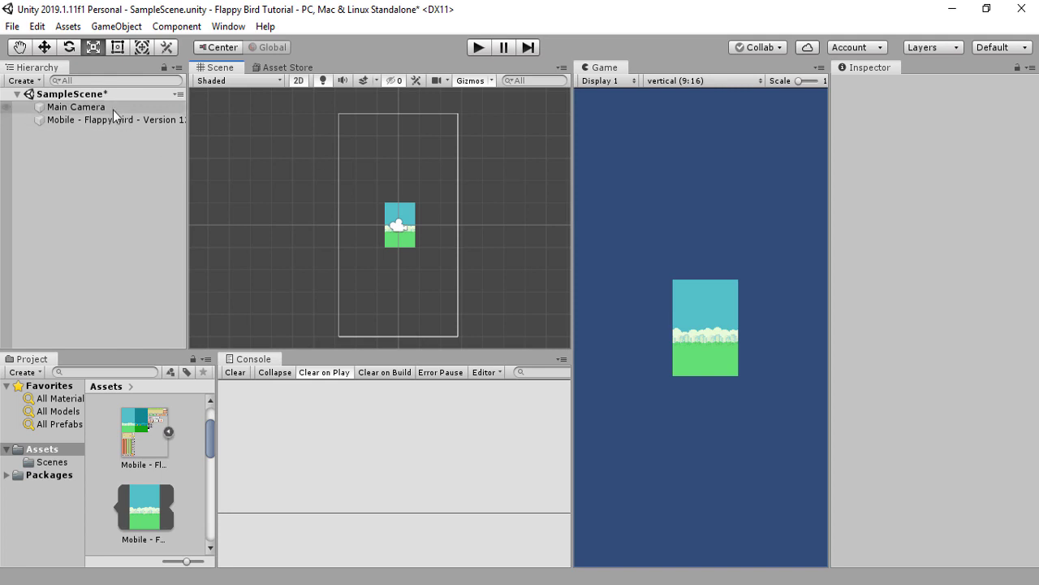
drag(398, 114, 406, 208)
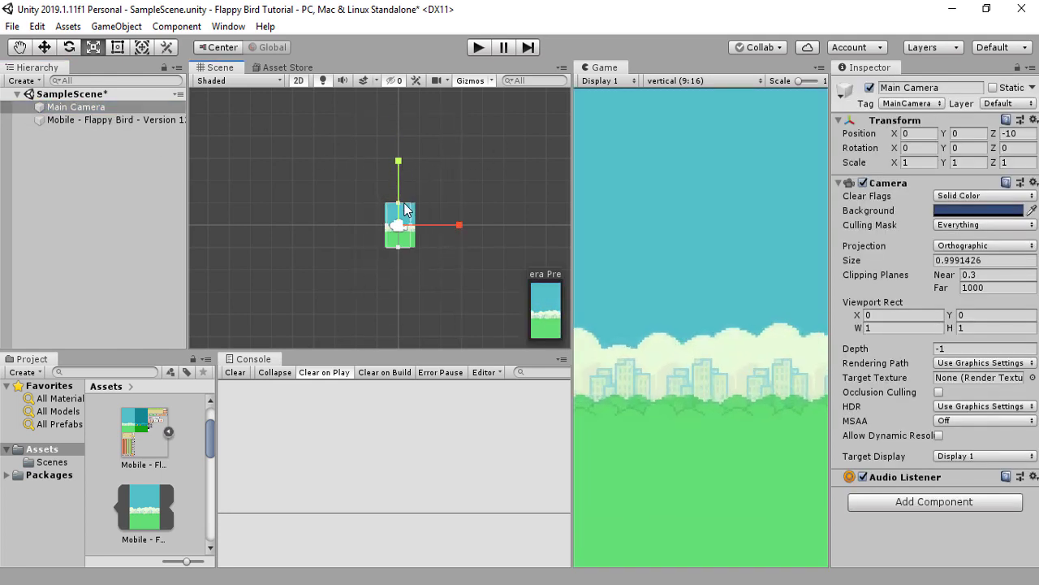
- Undo the shrinking of the Main Camera's frame and the stray scaling applied to the camera
key(ctrl+z)
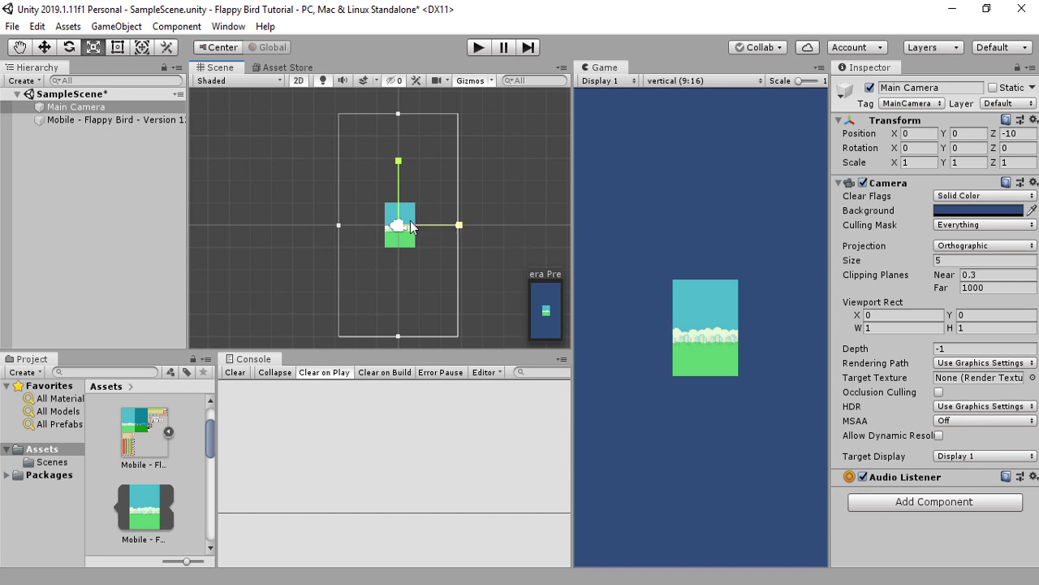
drag(399, 226, 444, 178)
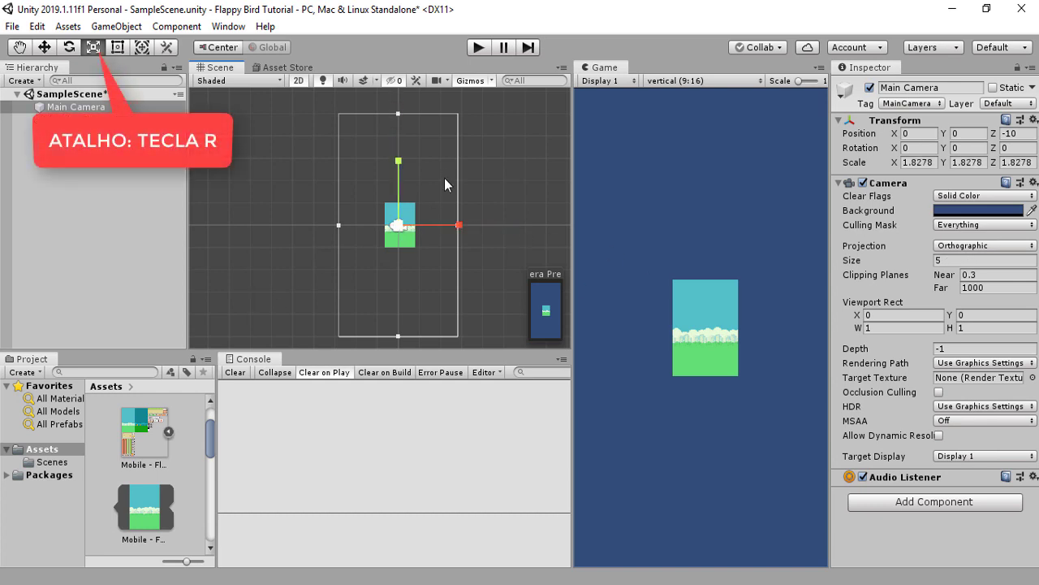
key(ctrl+z)
- Enlarge the background sprite uniformly to the camera frame's width and reduce the Main Camera's frame to fit inside the sprite
click(405, 224)
drag(404, 224, 552, 49)
click(119, 95)
click(121, 106)
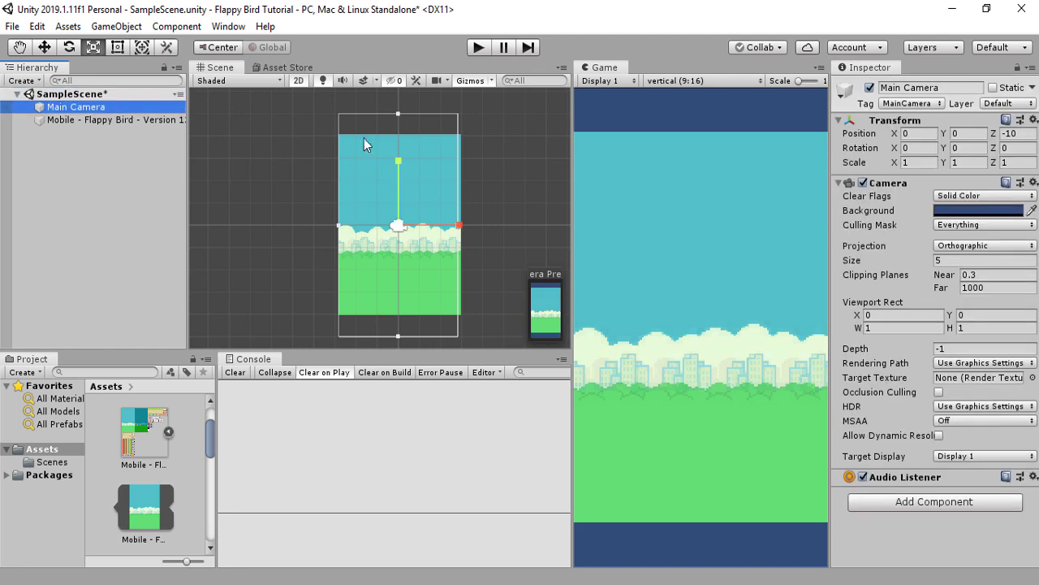
drag(397, 113, 403, 138)
click(671, 287)
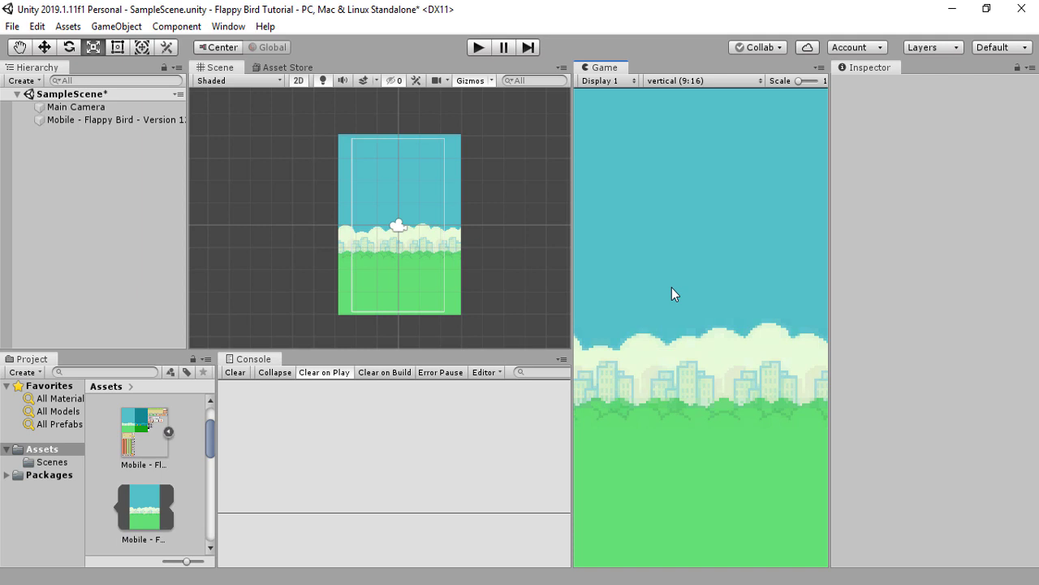
- Add the first bird sprite from the sliced sheet to the scene and scale it uniformly to about 5.06
scroll(188, 435, down, 3)
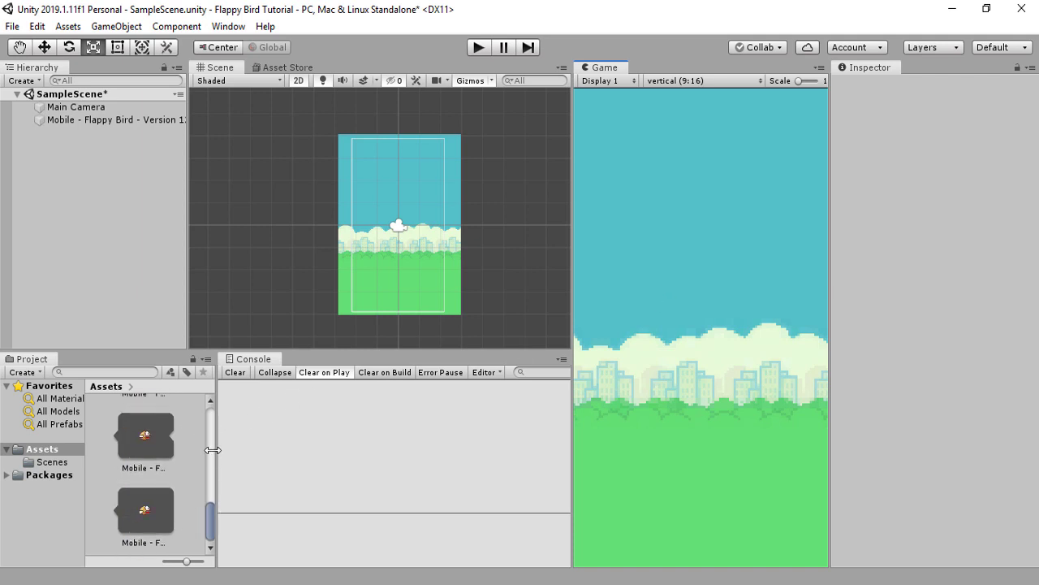
drag(216, 453, 254, 453)
scroll(198, 456, up, 1)
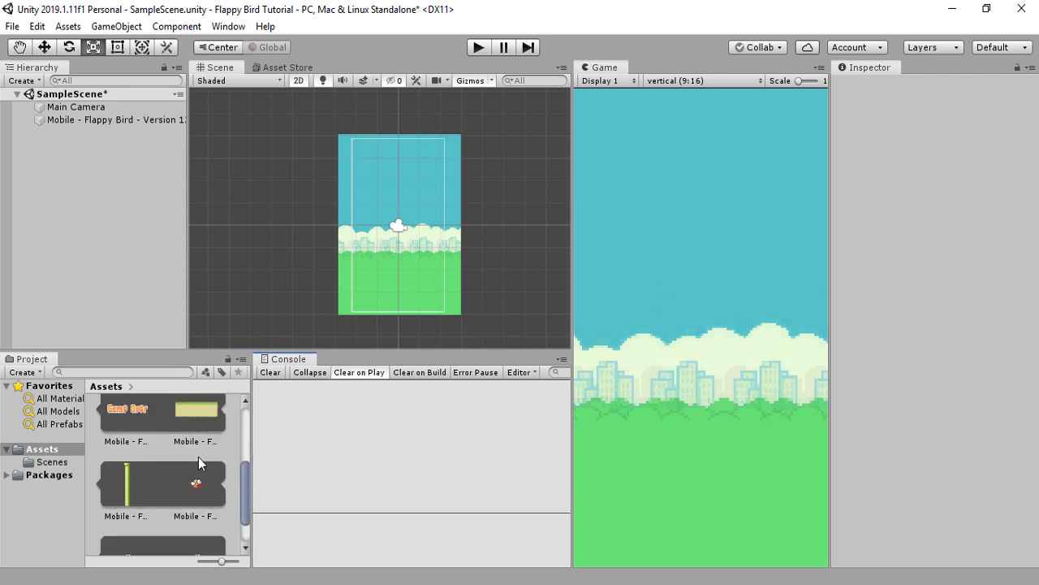
scroll(196, 457, down, 1)
scroll(197, 457, up, 1)
scroll(197, 456, down, 1)
click(199, 441)
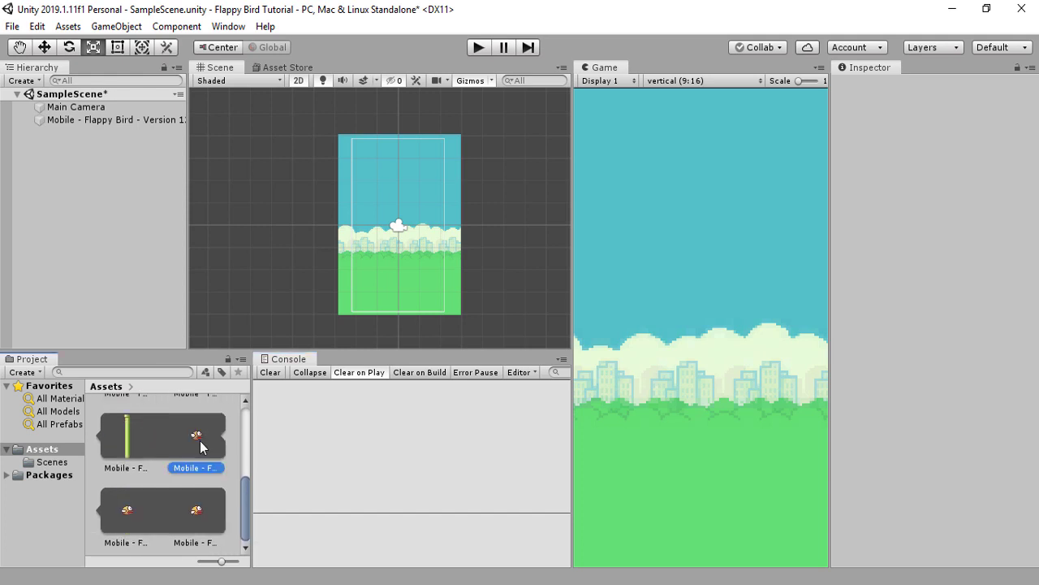
drag(199, 441, 634, 37)
scroll(411, 262, up, 5)
scroll(361, 228, down, 6)
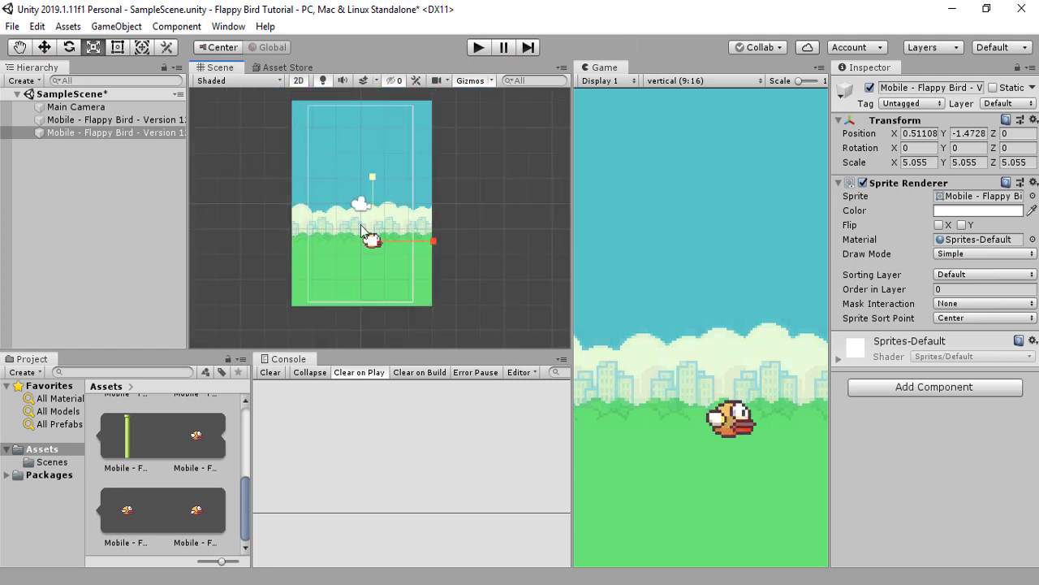
- Move the bird sprite to the horizontal centre of the camera frame, at about X 0, Y -0.27
key(w)
drag(372, 179, 423, 164)
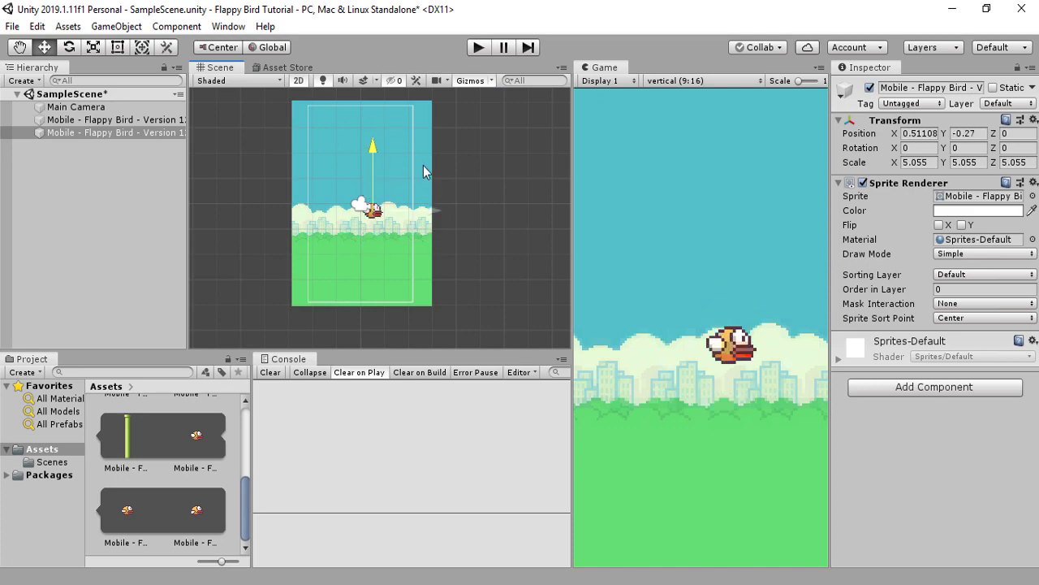
mouse_move(442, 211)
mouse_down()
mouse_move(416, 212)
mouse_move(431, 213)
mouse_up()
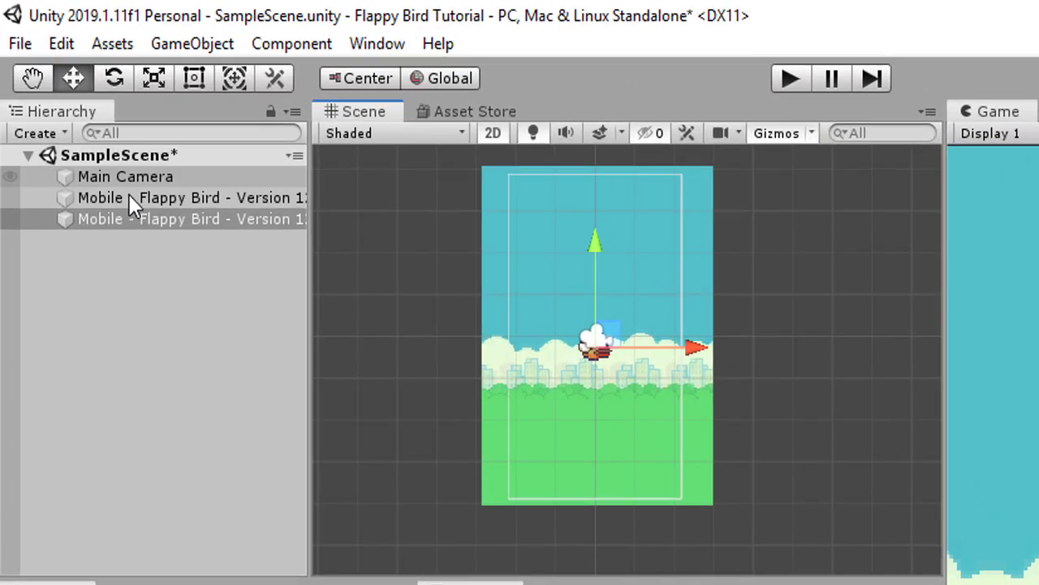
- Open the Animation window for the bird, dock it beside the Console and widen it
click(156, 219)
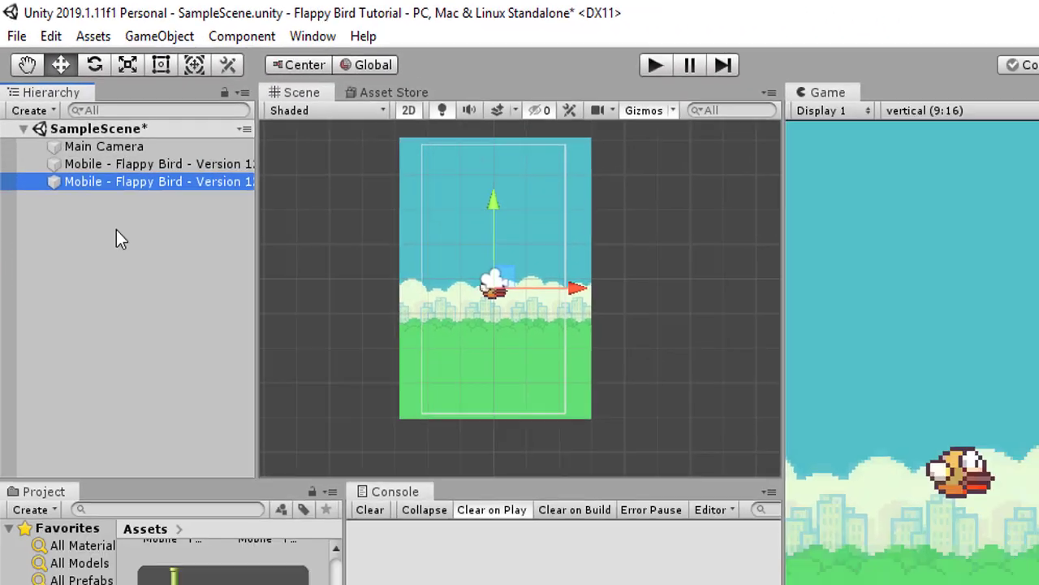
click(313, 36)
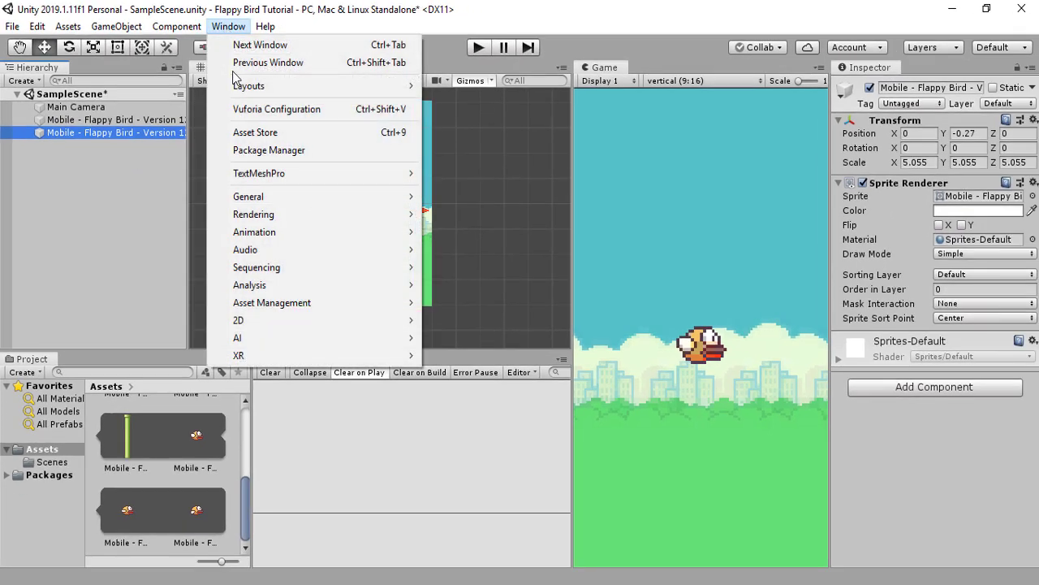
mouse_move(374, 235)
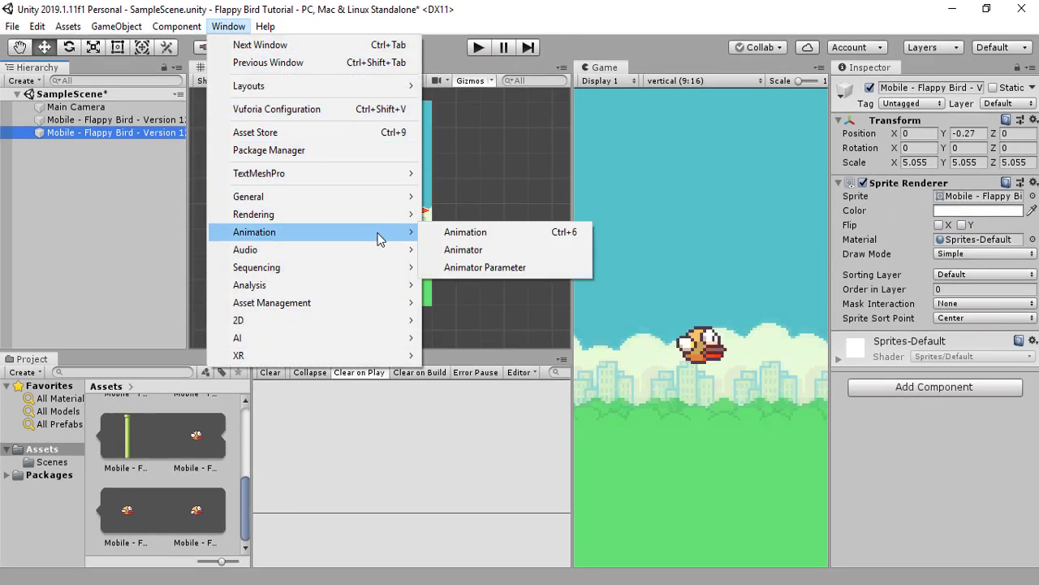
click(453, 233)
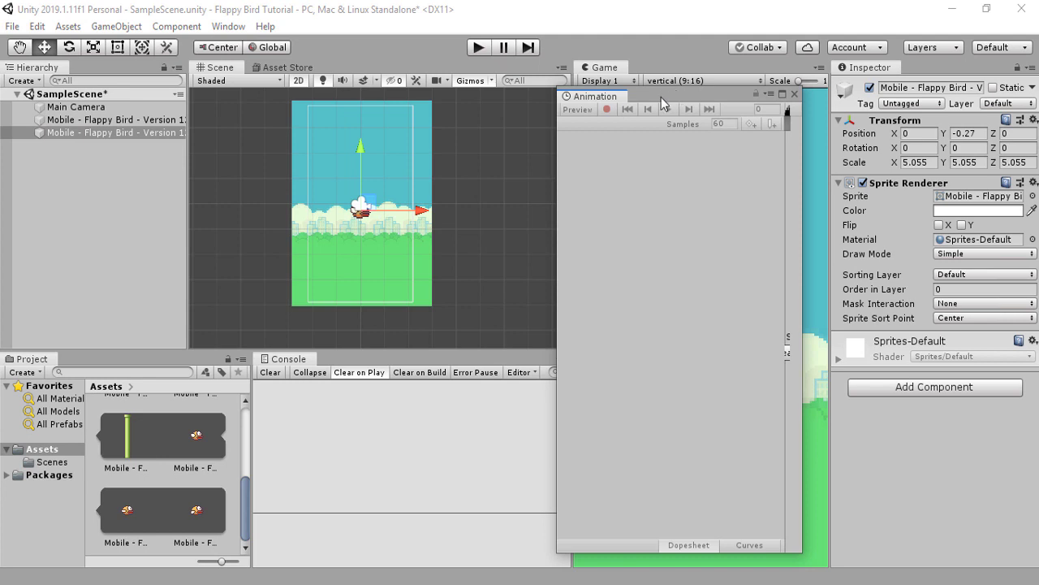
drag(649, 96, 387, 364)
click(456, 459)
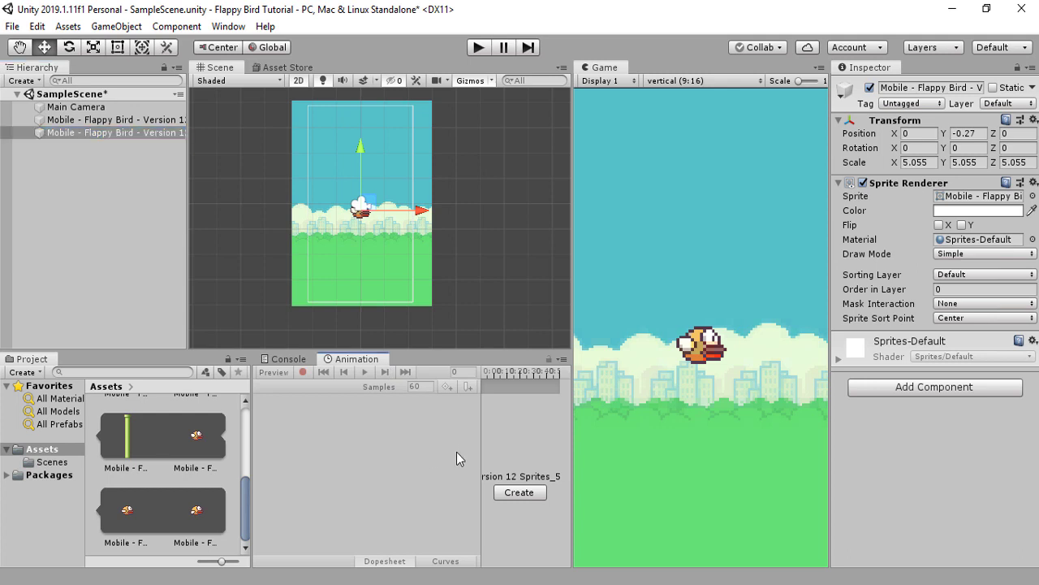
drag(574, 463, 654, 461)
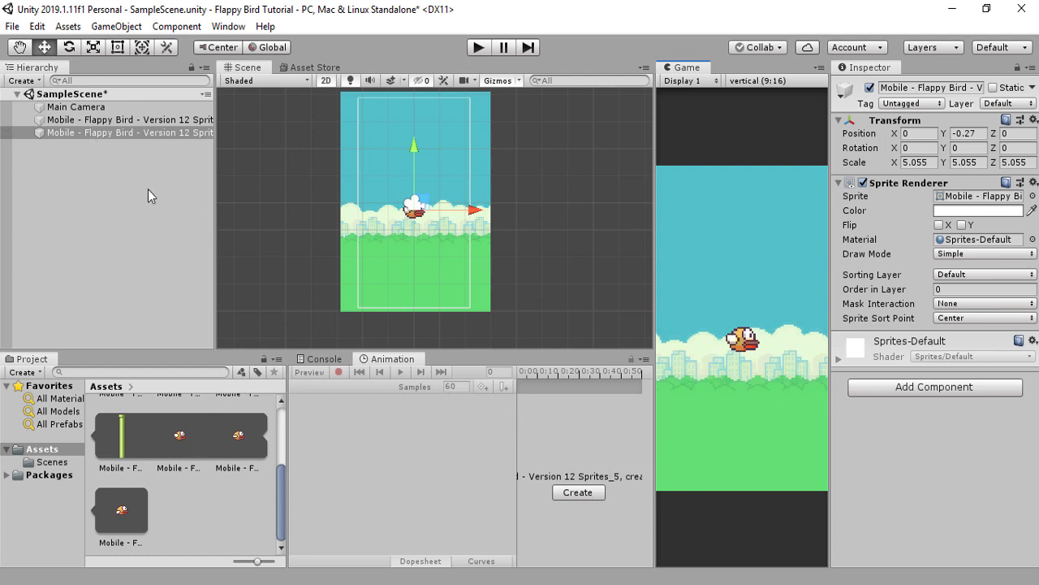
- Create an animation clip for the bird, saved as New Animation in a new Animations folder inside Assets
click(137, 134)
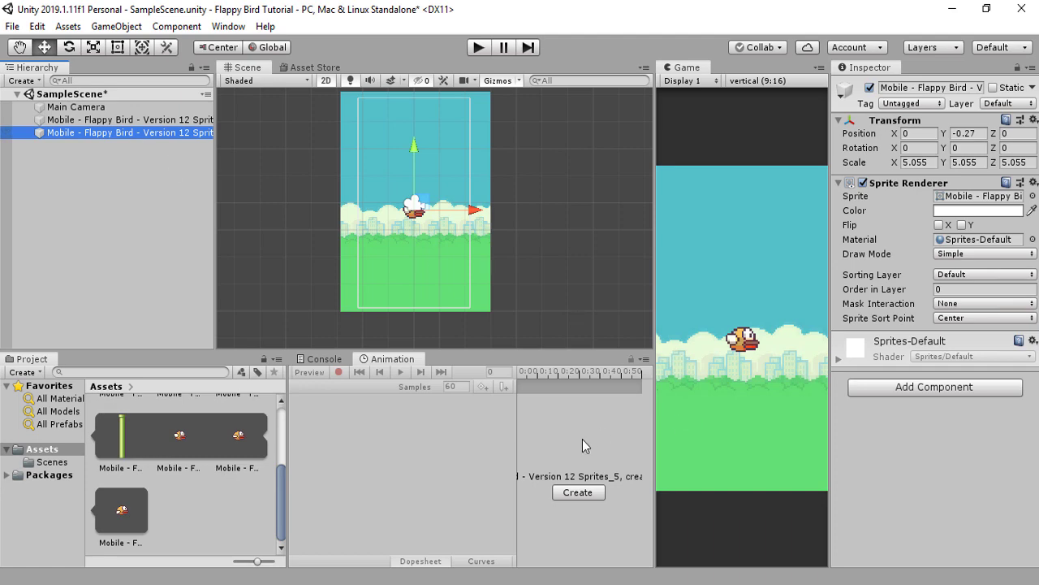
click(587, 493)
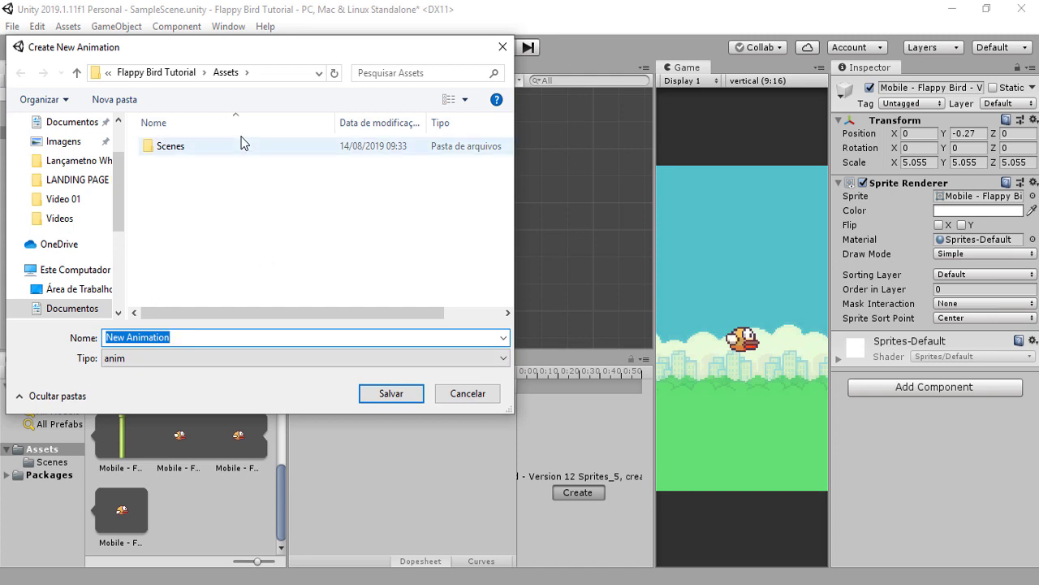
click(115, 99)
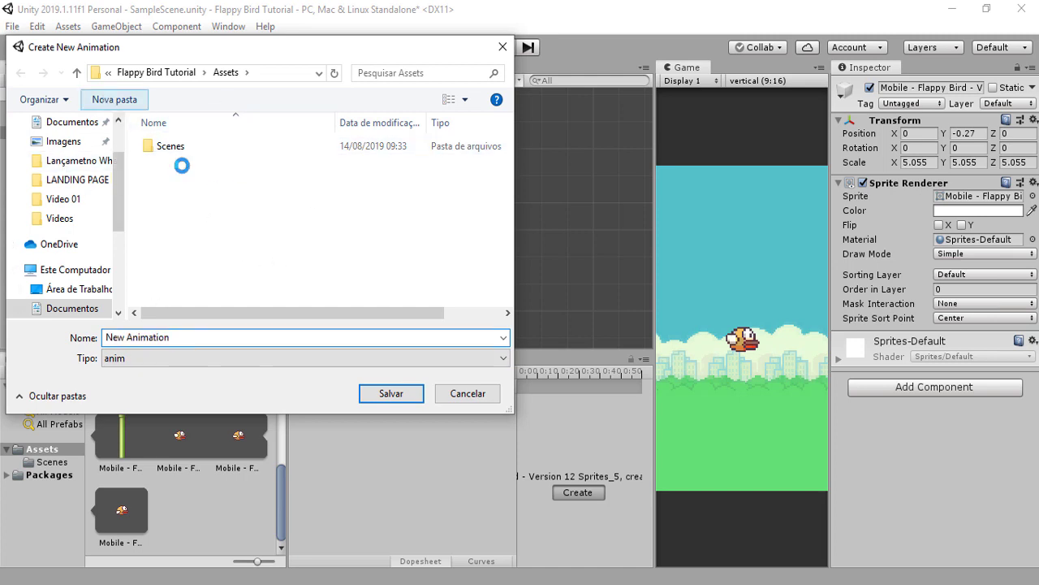
text(Ani)
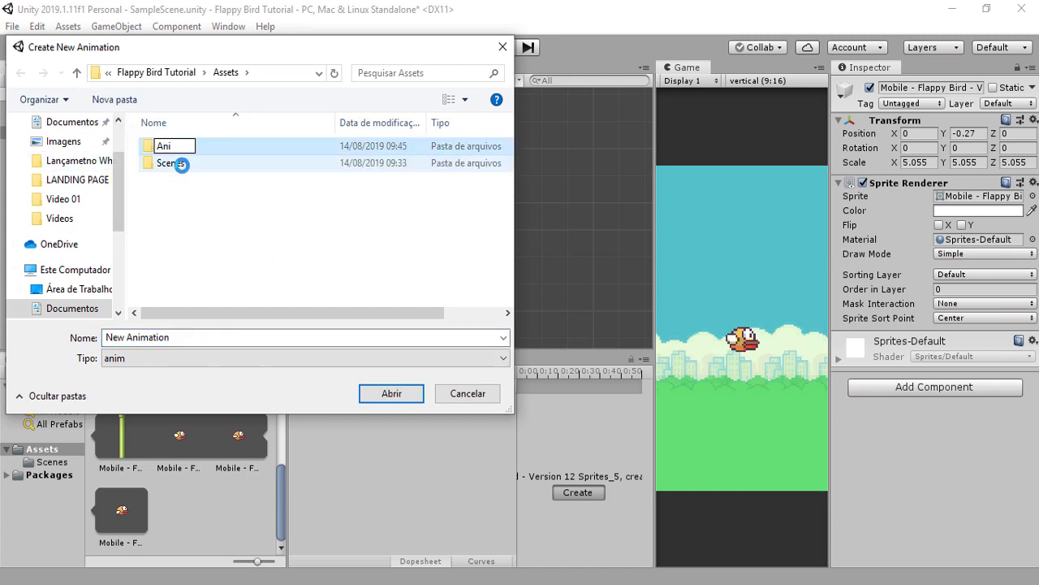
text(mations)
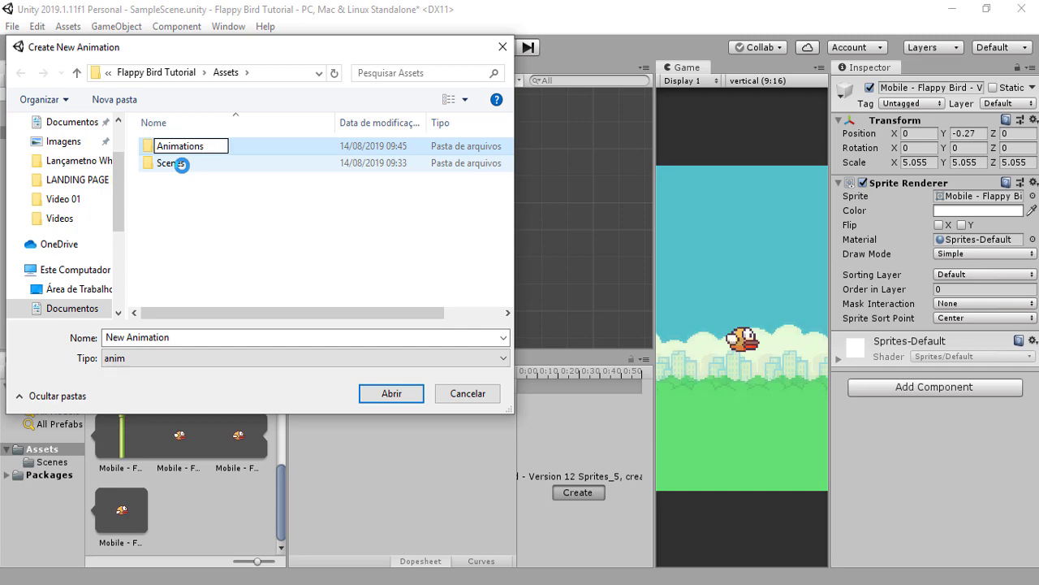
key(Return)
key(Return)
click(384, 397)
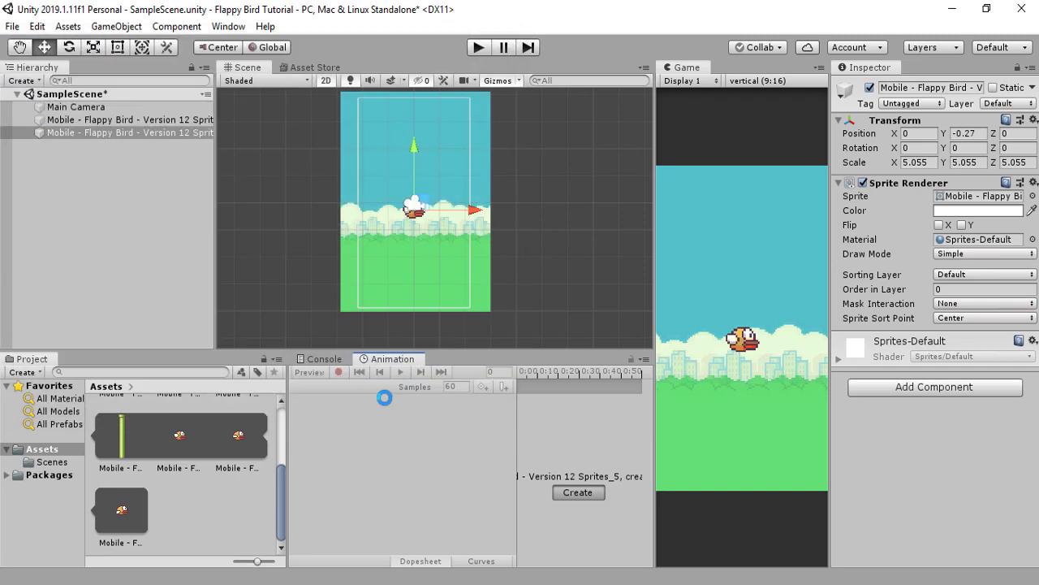
- Add the three bird sprites together as keyframes at the start of the New Animation clip
click(249, 439)
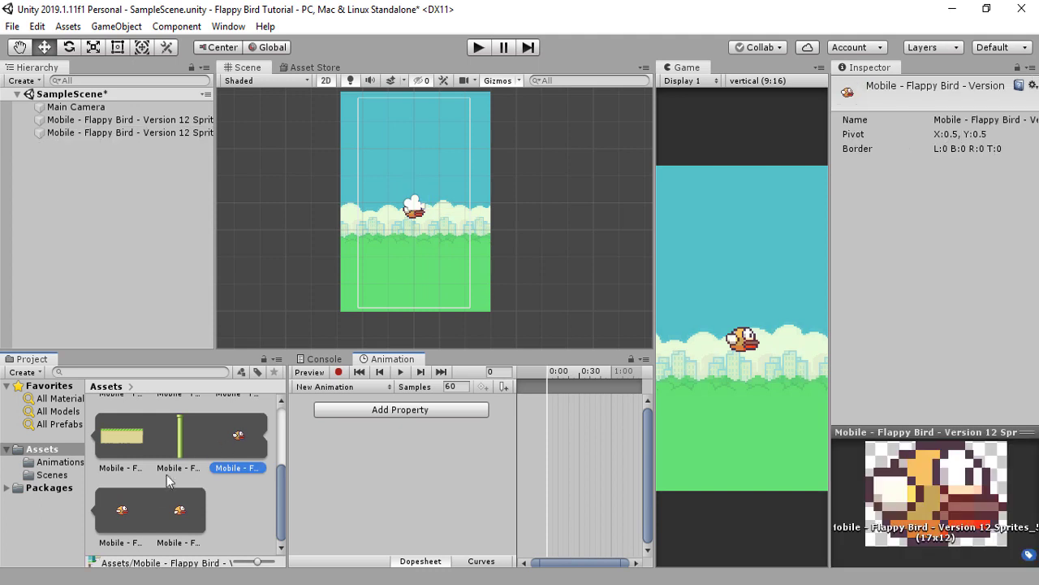
ctrl+click(123, 513)
ctrl+click(179, 509)
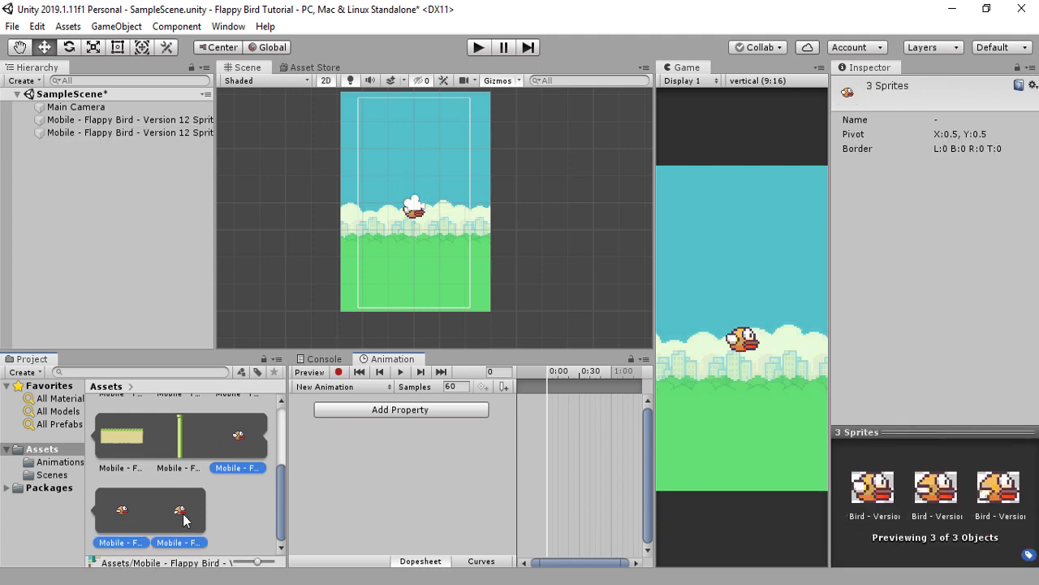
click(231, 448)
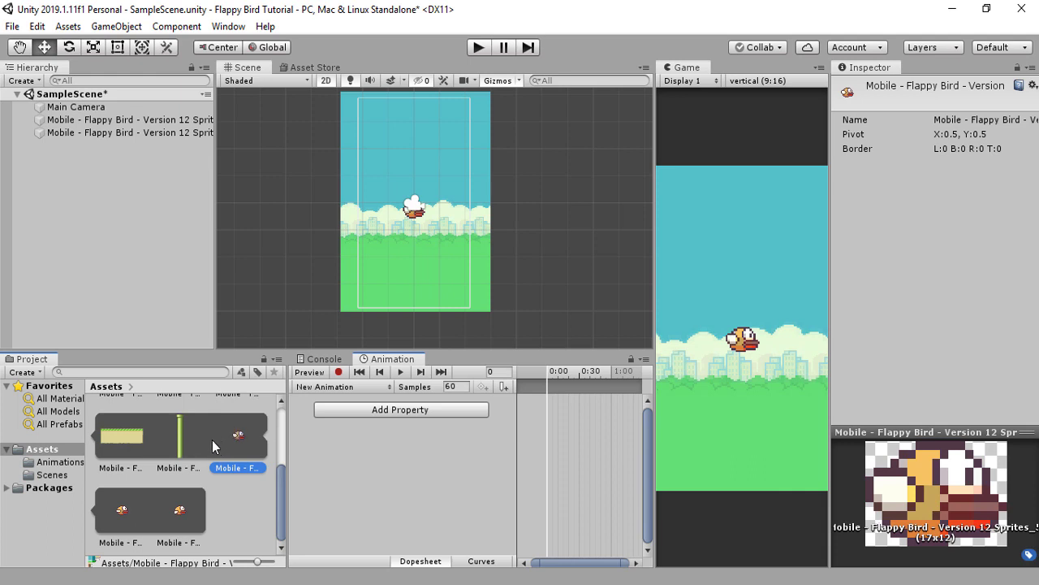
ctrl+click(123, 512)
ctrl+click(179, 510)
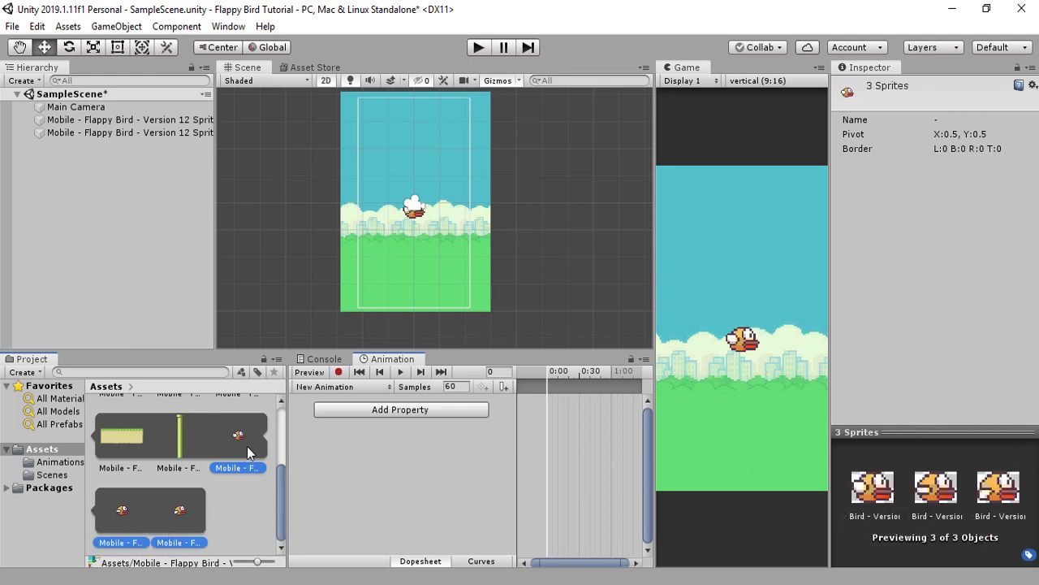
drag(246, 445, 582, 430)
scroll(576, 418, up, 3)
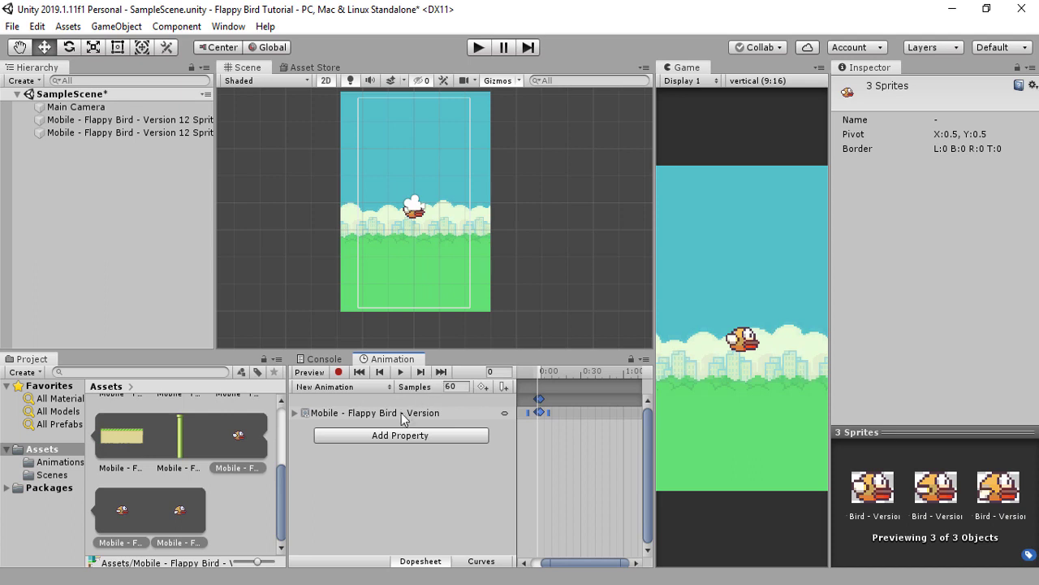
- Preview the bird animation, set its Samples to 12 and play it again at the new rate
click(399, 373)
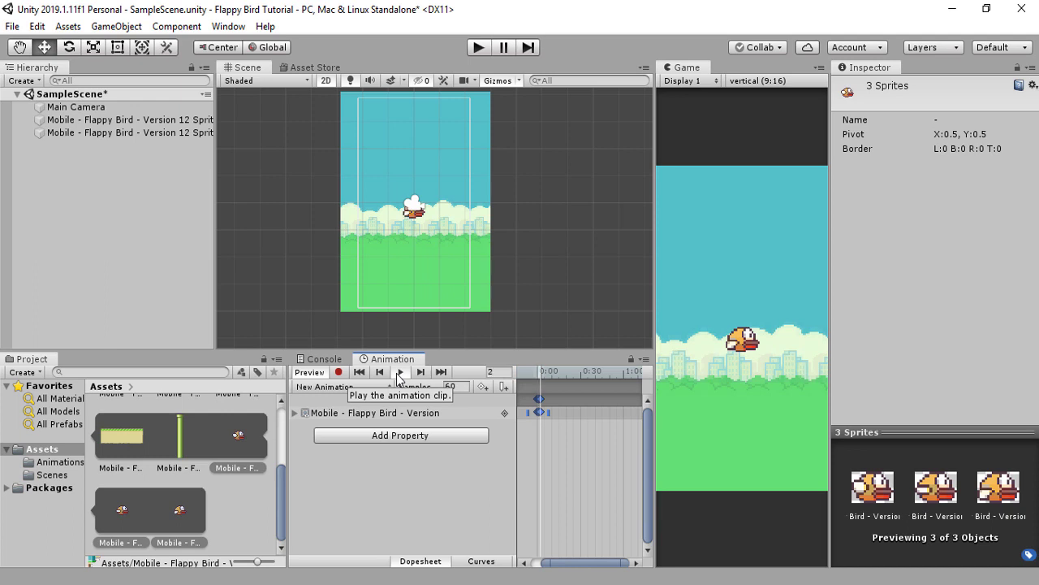
click(399, 373)
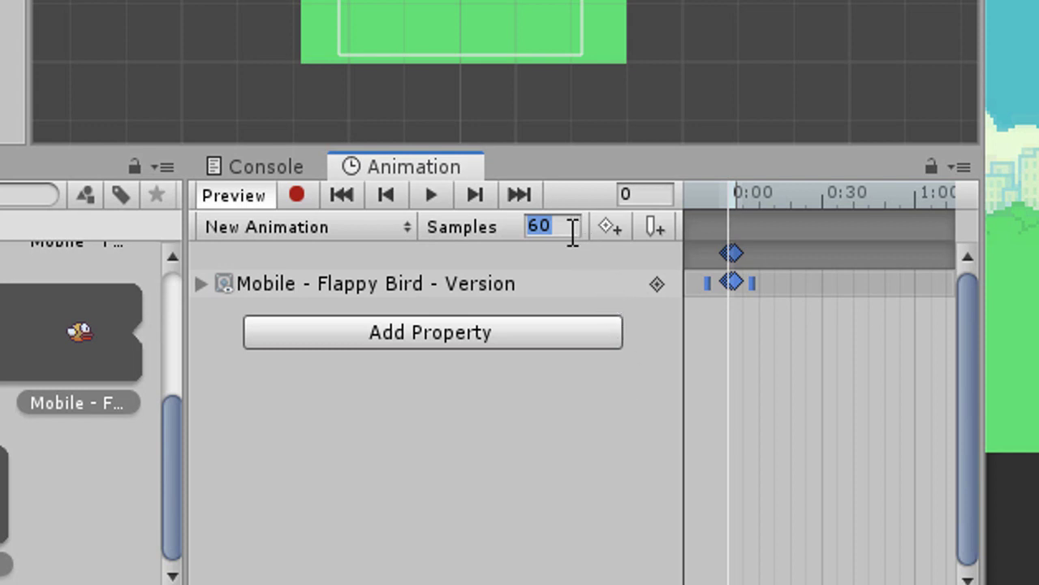
text(12)
key(Return)
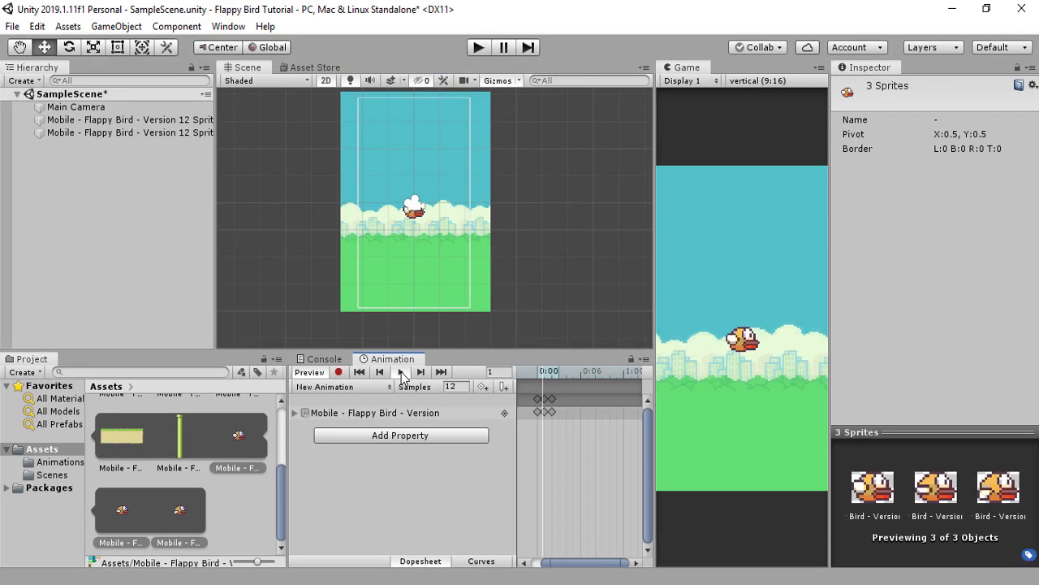
click(402, 376)
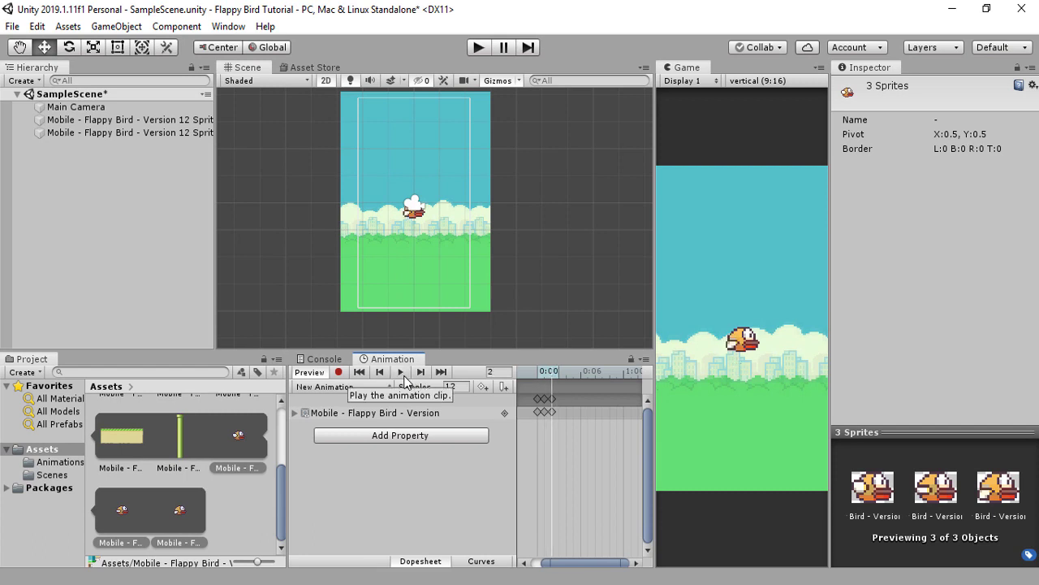
- Place the ground sprite across the bottom of the camera frame, at about X -0.14, Y -3.2, scaled uniformly to about 4.58
click(157, 133)
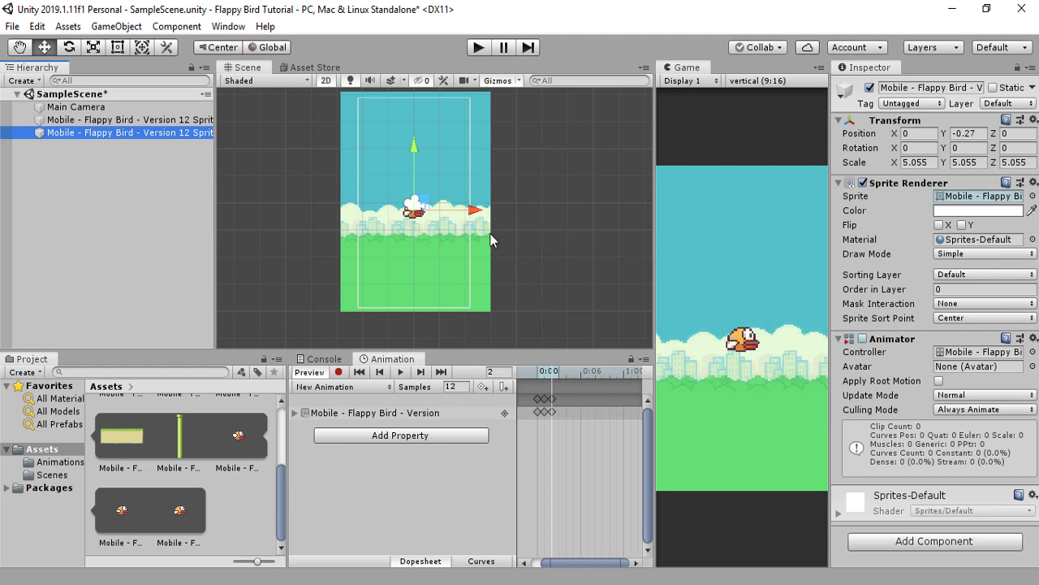
scroll(480, 231, up, 4)
scroll(329, 236, up, 1)
scroll(462, 244, down, 3)
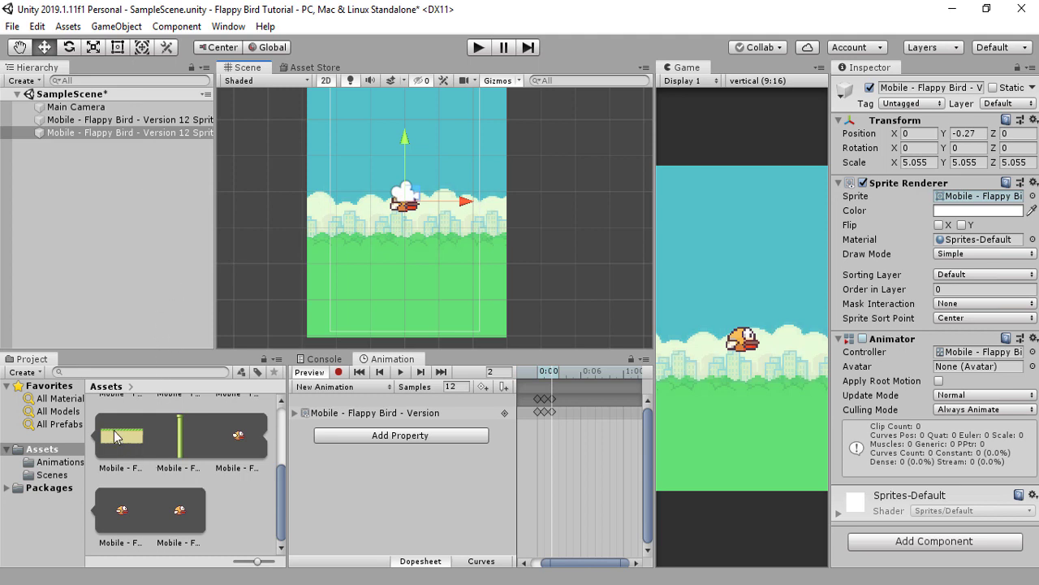
scroll(130, 456, up, 1)
scroll(129, 455, down, 1)
click(127, 454)
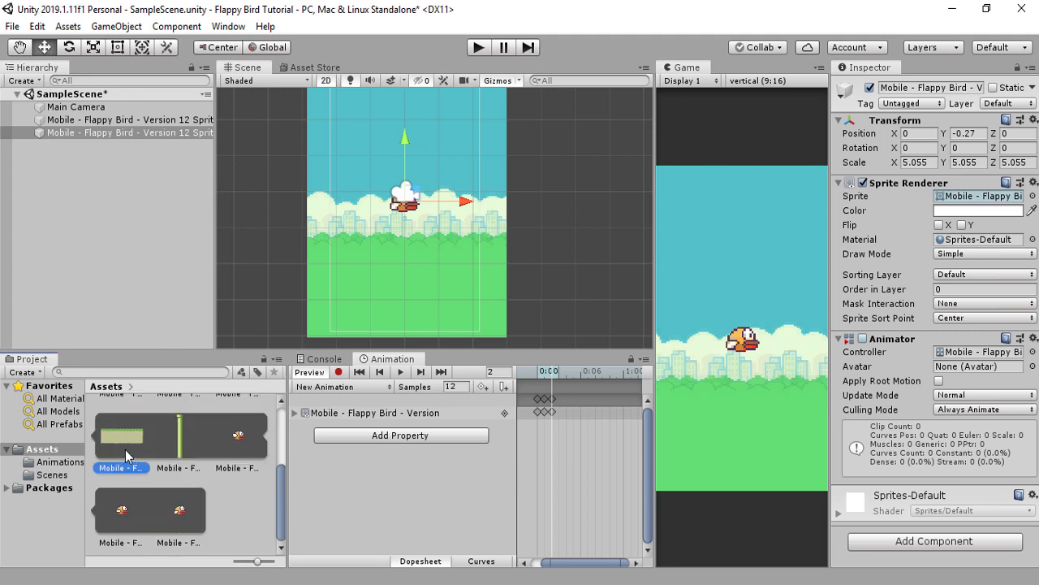
drag(126, 456, 646, 85)
key(r)
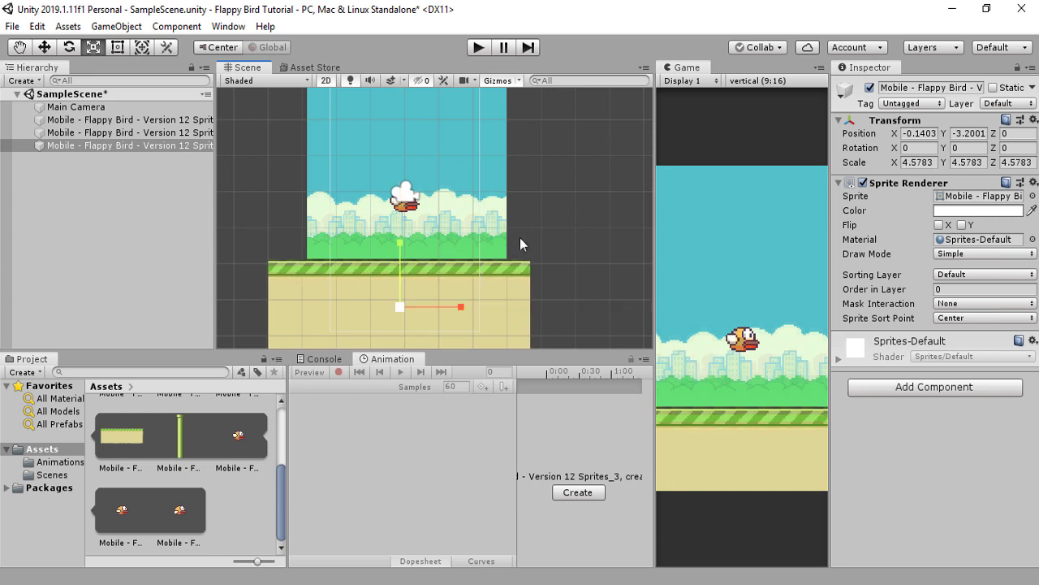
- Shift the ground sprite to X 1.21, Y -3.29 and scale it down uniformly to about 4.12
scroll(511, 233, down, 5)
middle_drag(503, 229, 477, 206)
key(w)
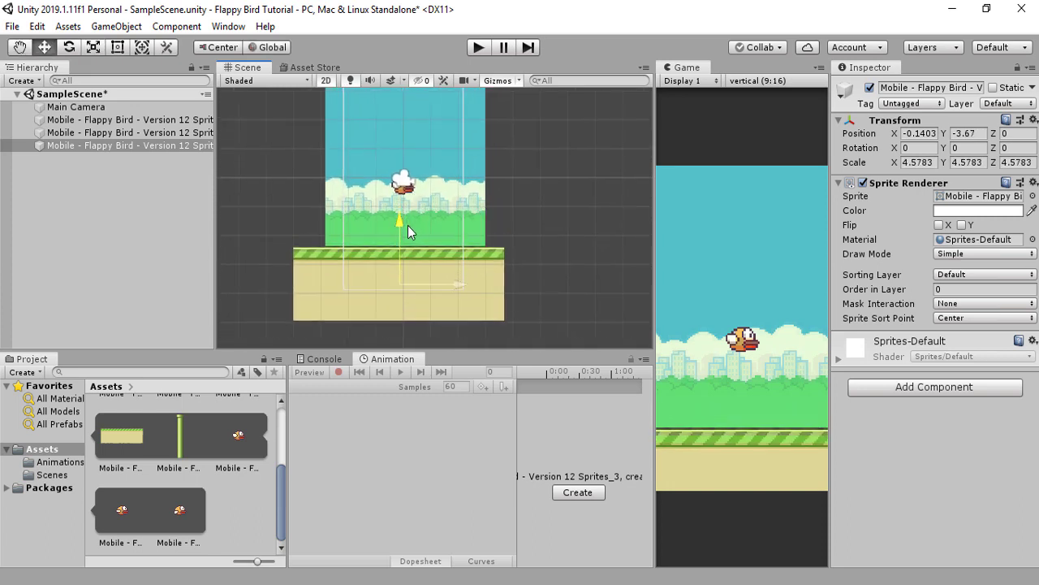
drag(408, 261, 487, 280)
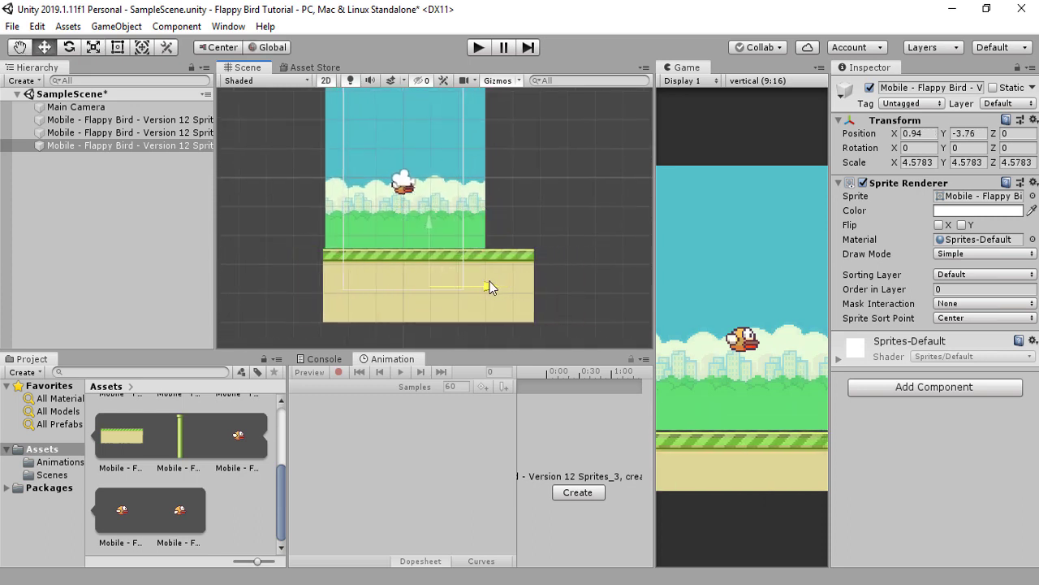
drag(428, 214, 450, 205)
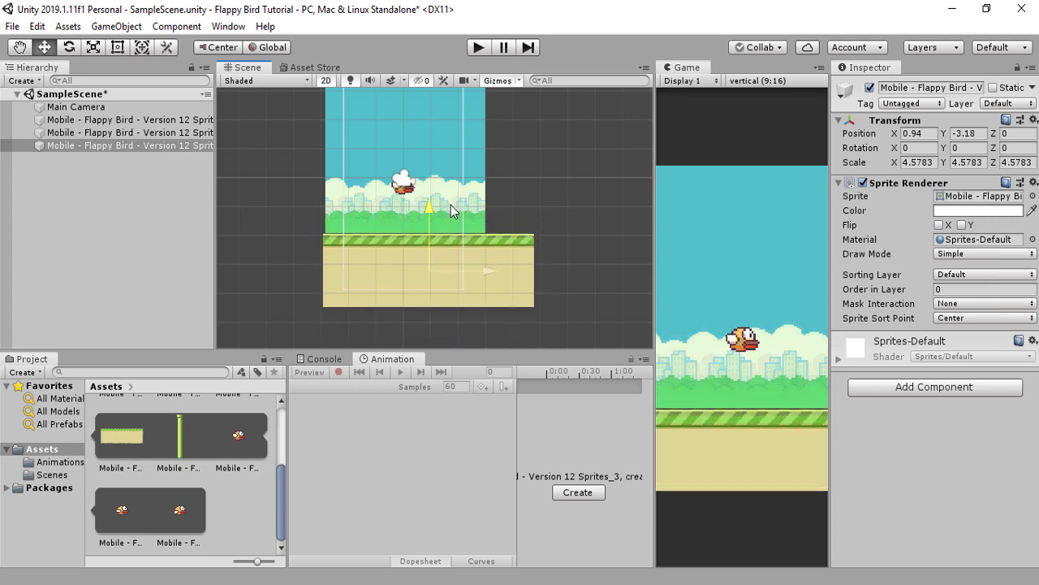
key(e)
key(r)
drag(434, 272, 496, 278)
key(w)
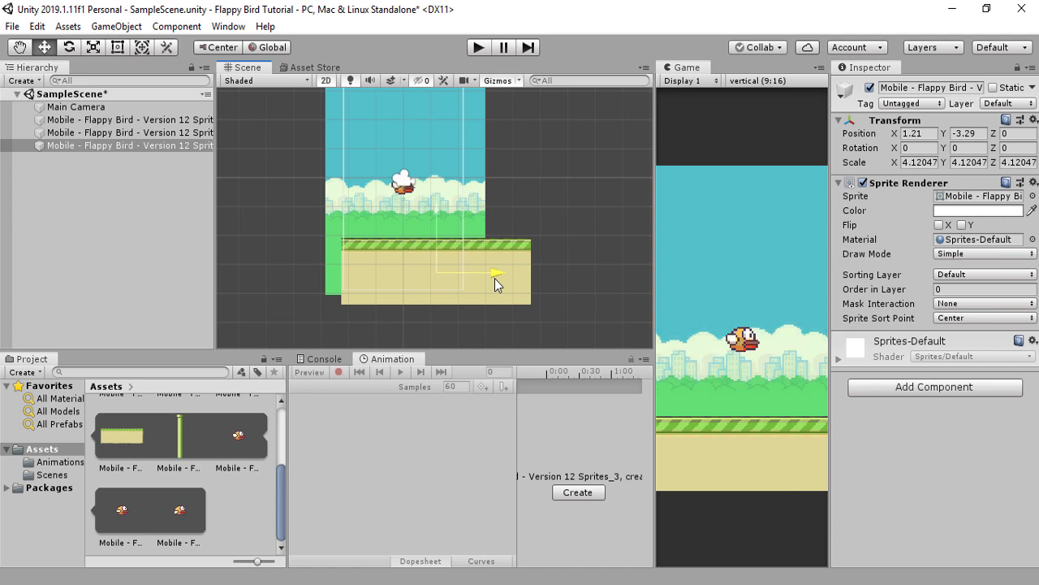
click(560, 239)
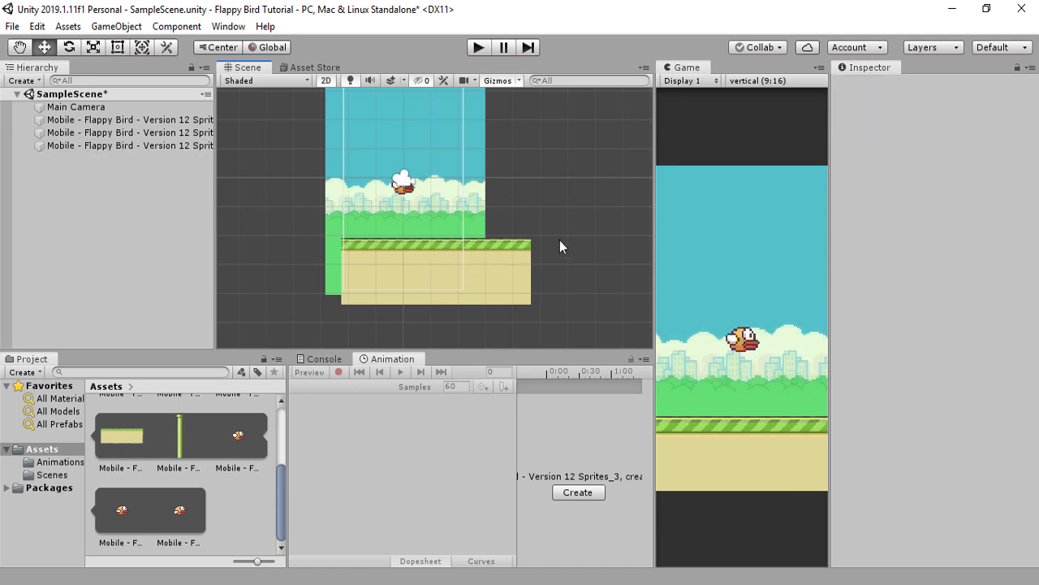
click(514, 252)
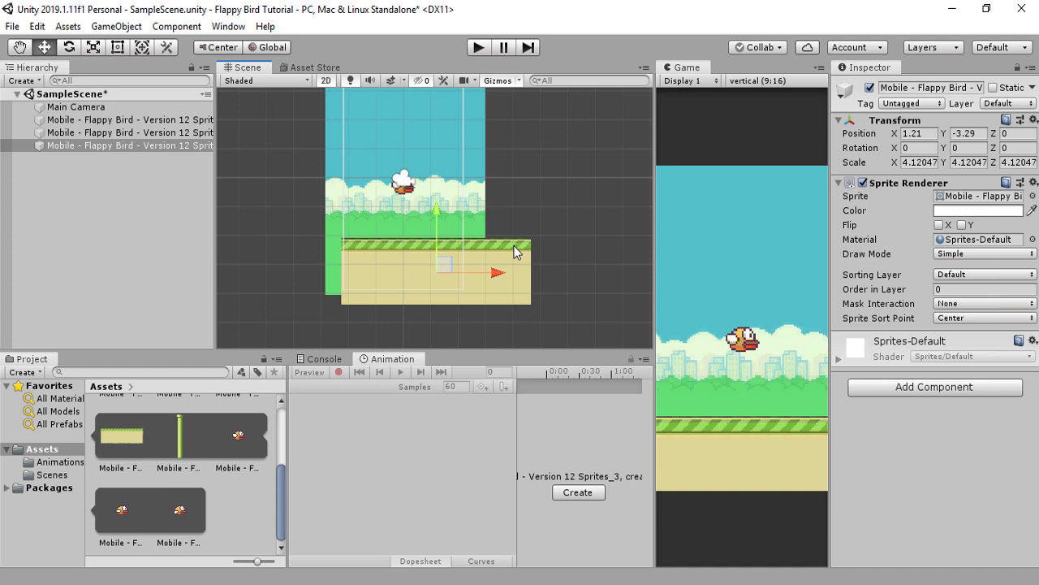
- Lower the bird sprite vertically to about Y -0.88
click(128, 135)
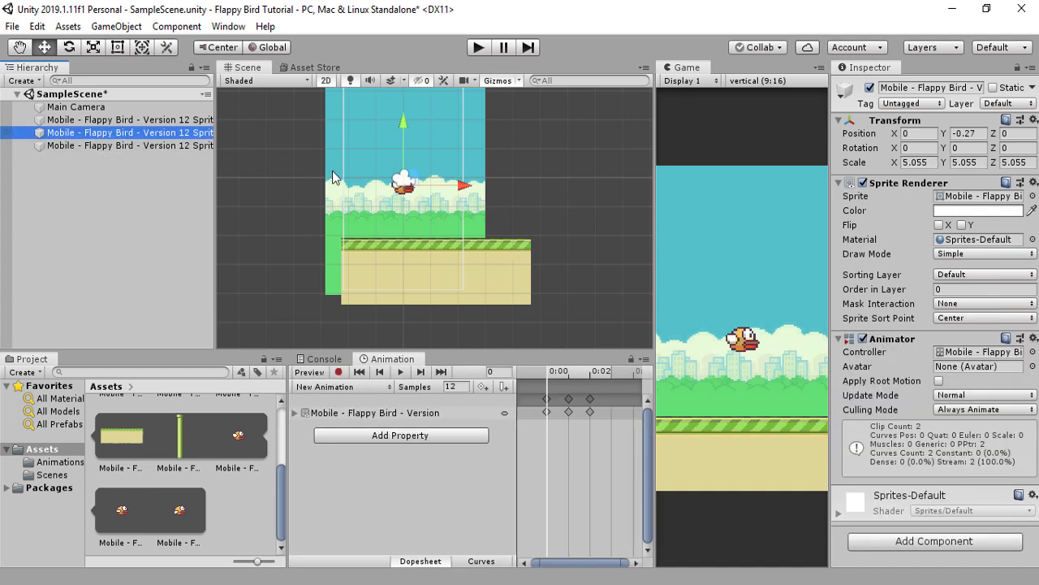
drag(403, 123, 436, 140)
- Rename the ground sprite object as Ground and the bird sprite object as Bird
click(133, 150)
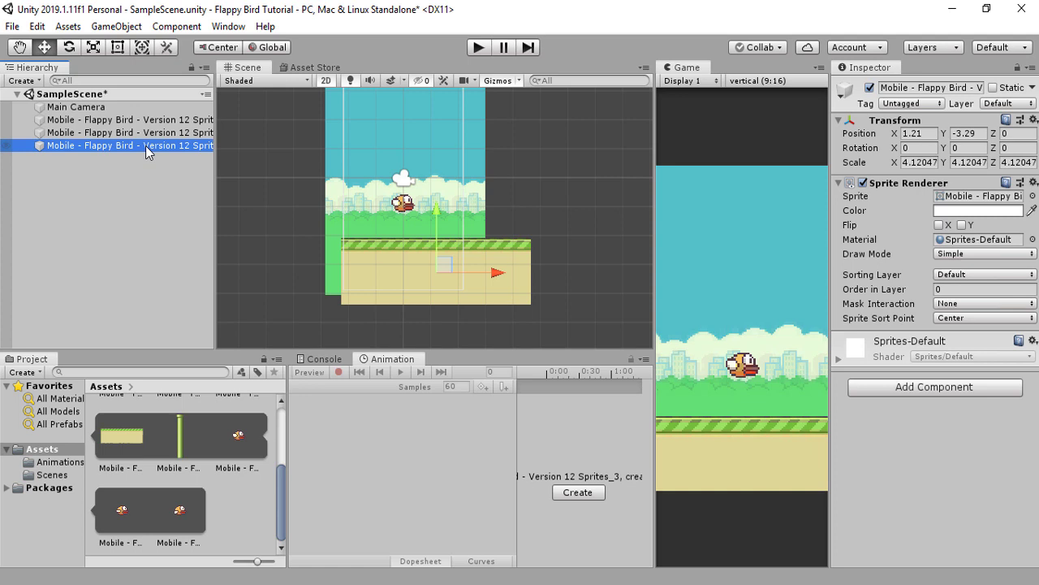
click(145, 145)
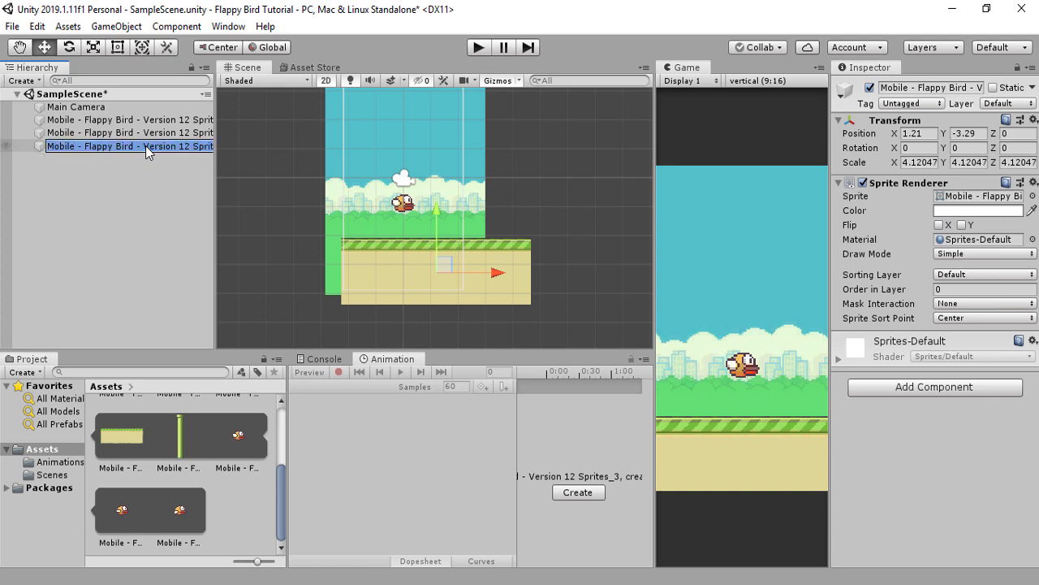
text(Ground)
key(Return)
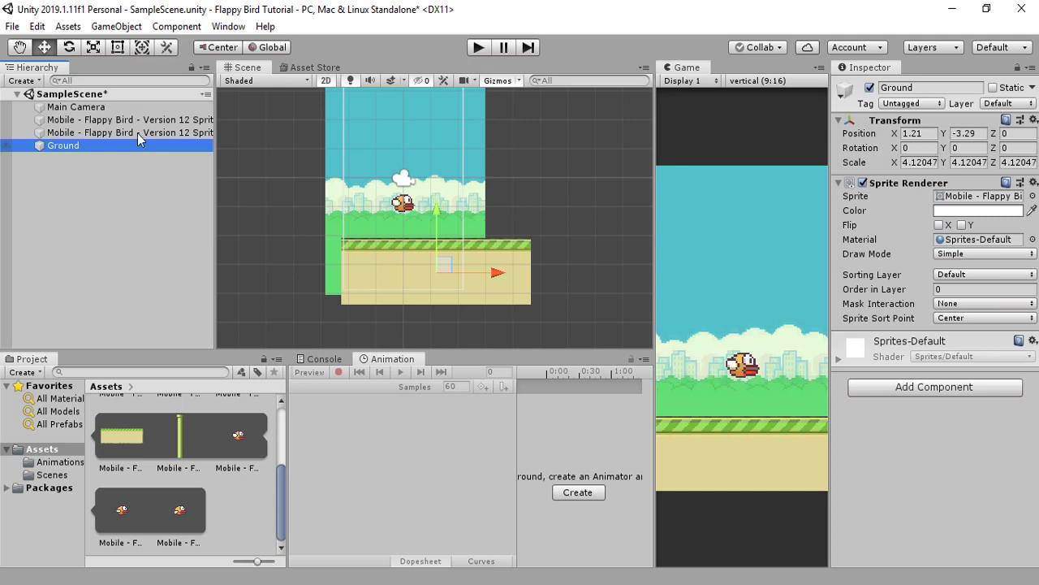
click(135, 132)
click(135, 132)
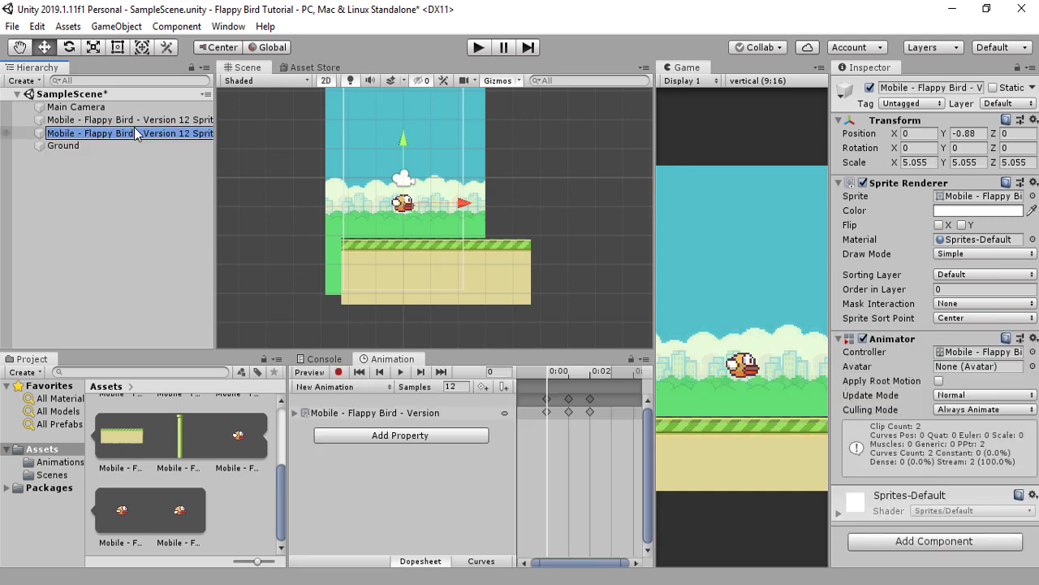
text(Bird)
key(Return)
- Rename the background sprite object as BG
click(131, 122)
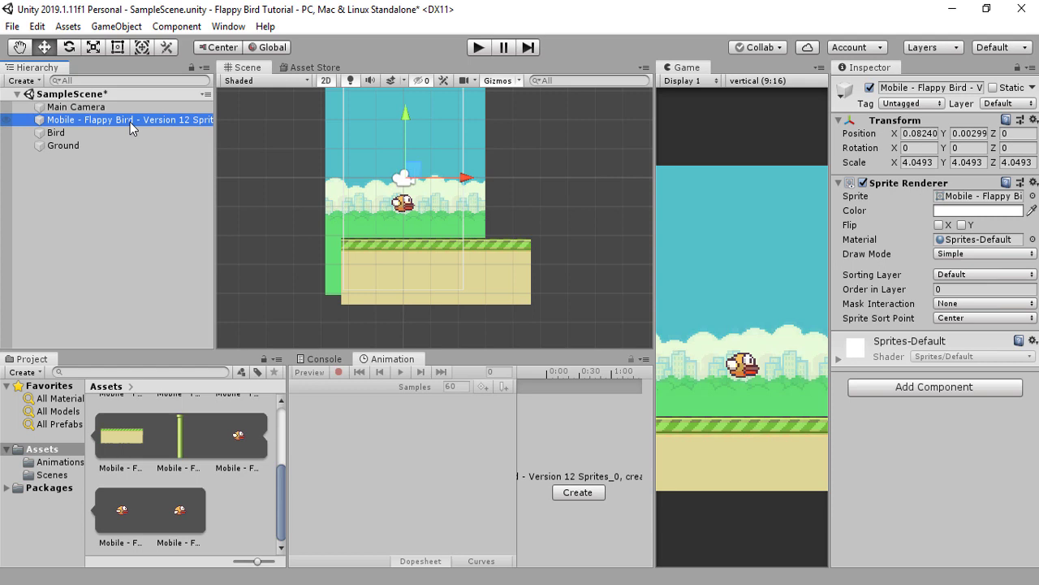
click(130, 122)
text(Back)
key(BackSpace)
key(BackSpace)
key(BackSpace)
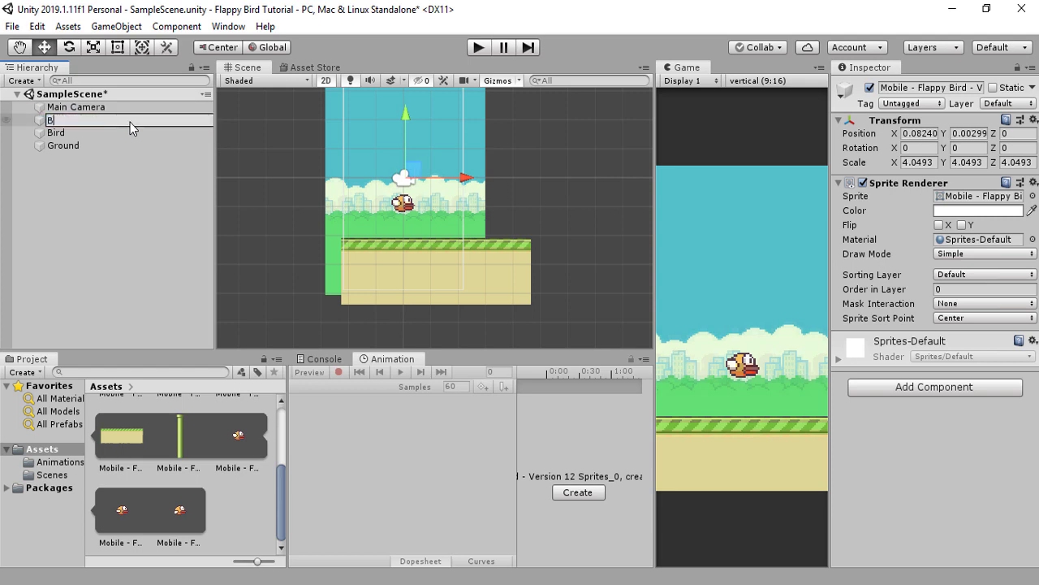
text(G)
key(Return)
- Set the Sprite Renderer's Order in Layer to 3 for Ground and 1 for Bird
click(121, 146)
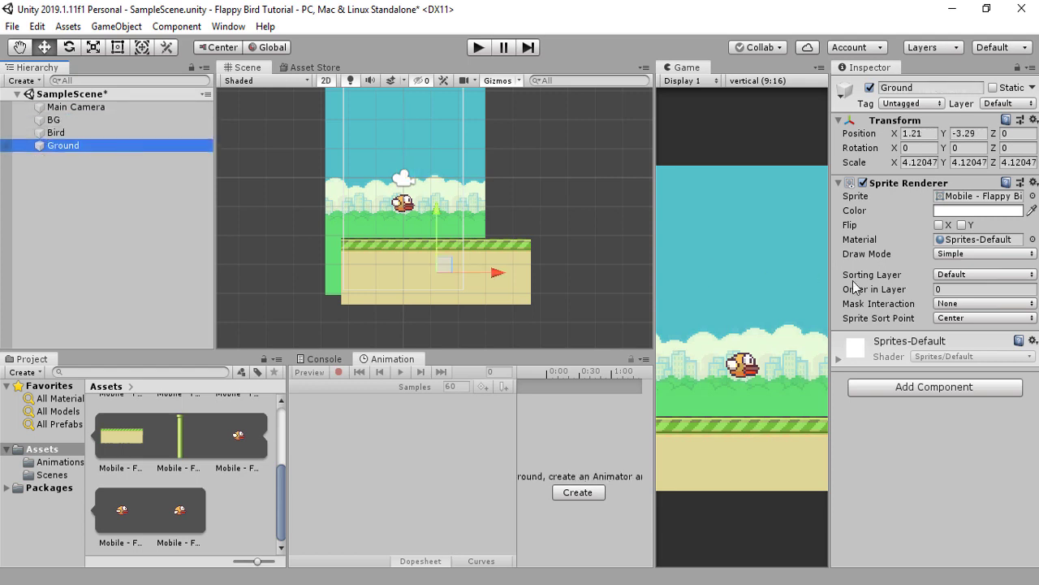
click(950, 290)
text(3)
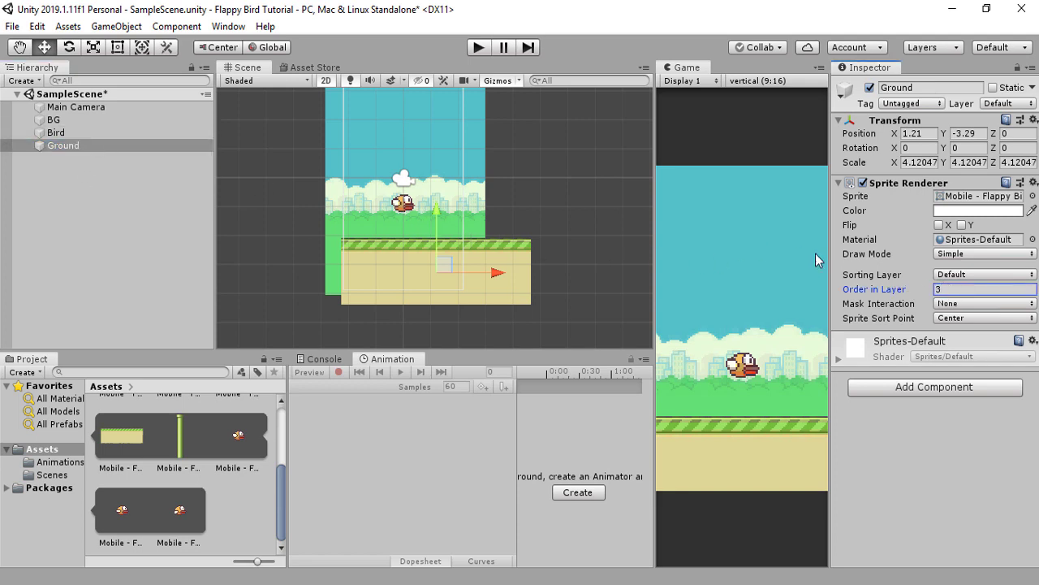
click(132, 134)
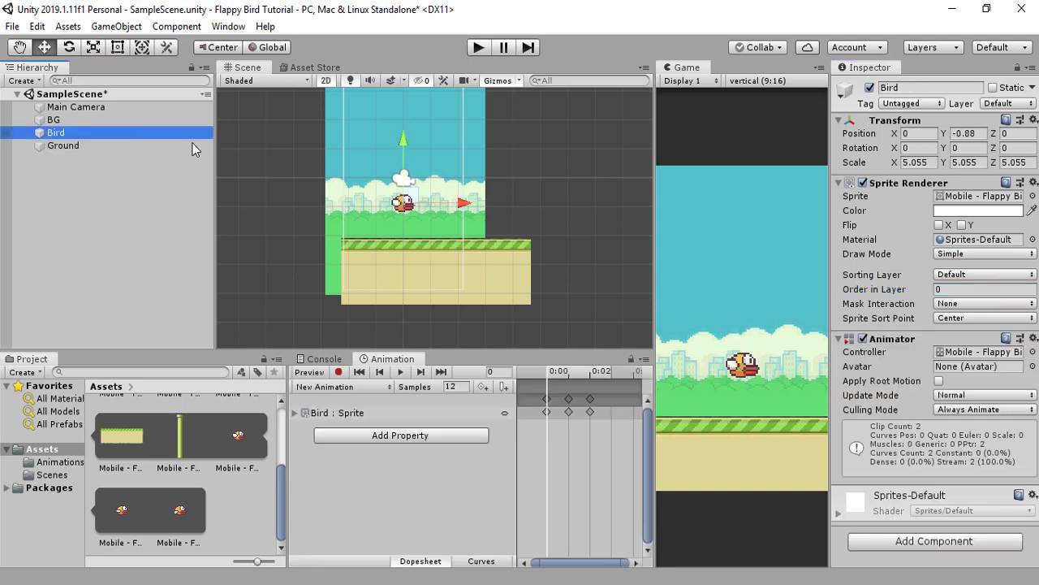
click(954, 291)
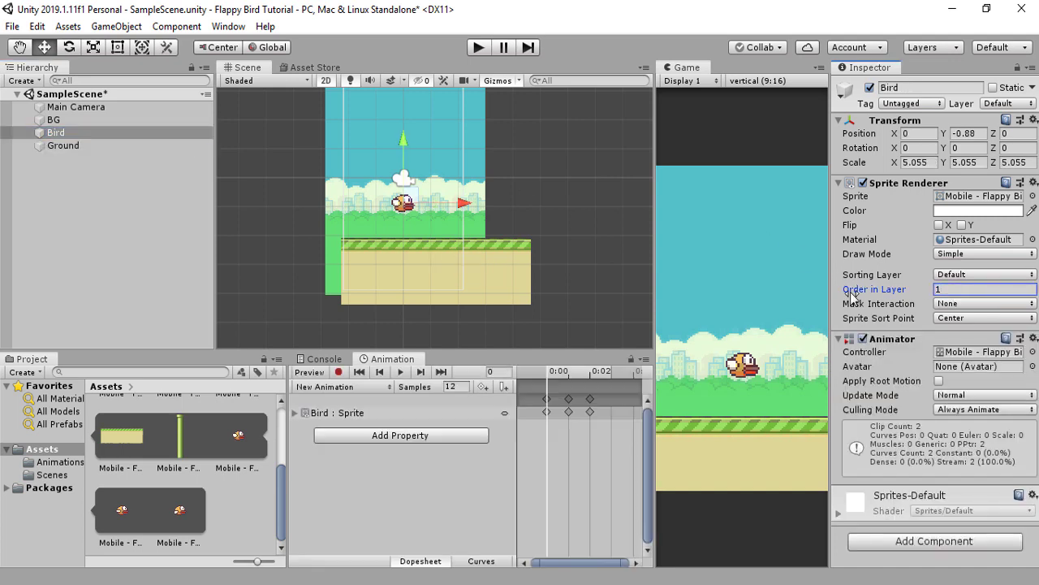
- Review the Order in Layer settings of the Ground, Bird and BG objects
click(112, 146)
click(947, 290)
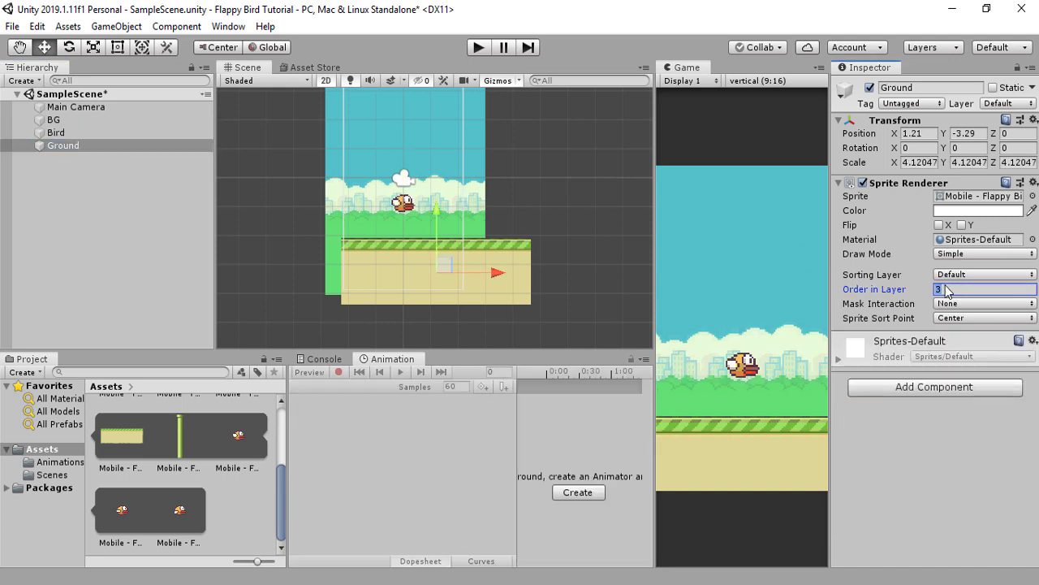
click(945, 286)
click(119, 146)
click(113, 131)
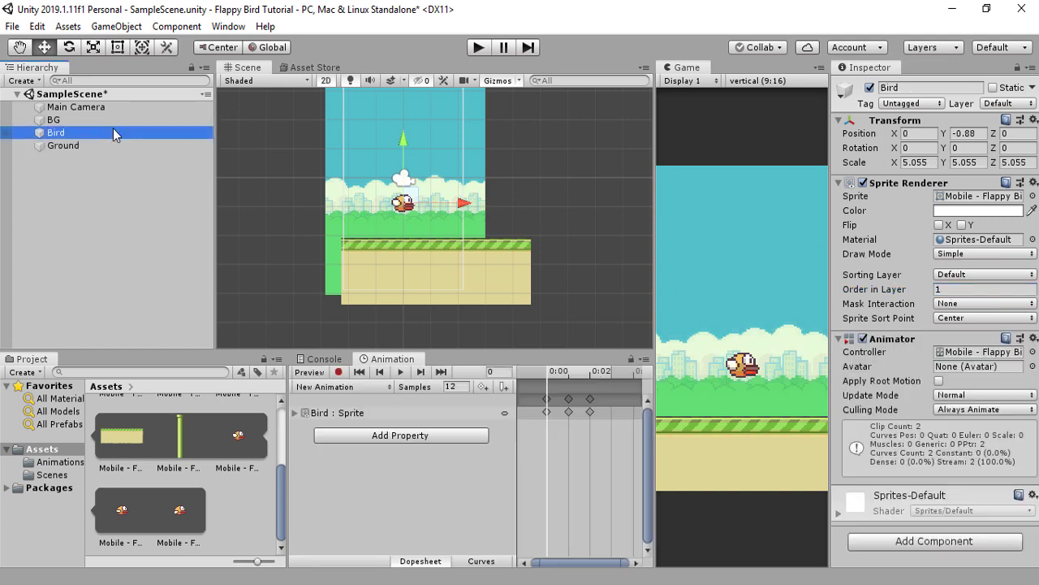
click(109, 120)
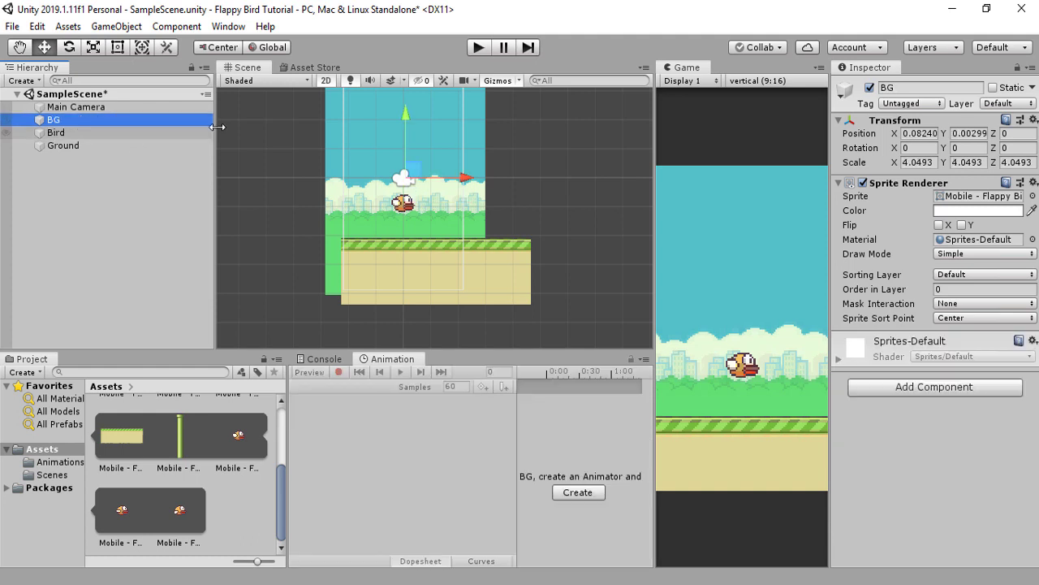
- Lower the Bird to about Y -1.02, keeping it above the ground
click(109, 133)
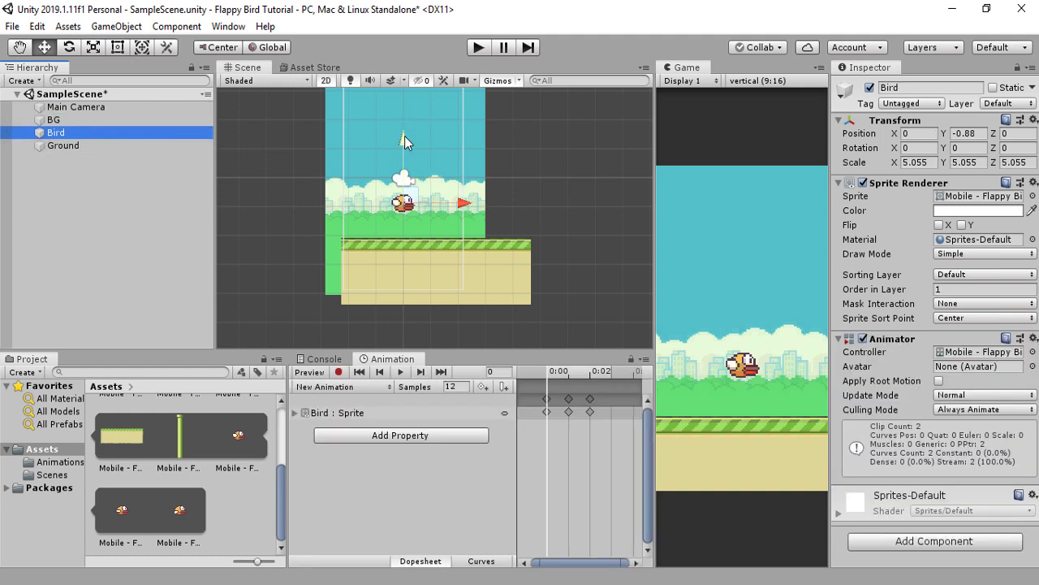
drag(404, 135, 426, 143)
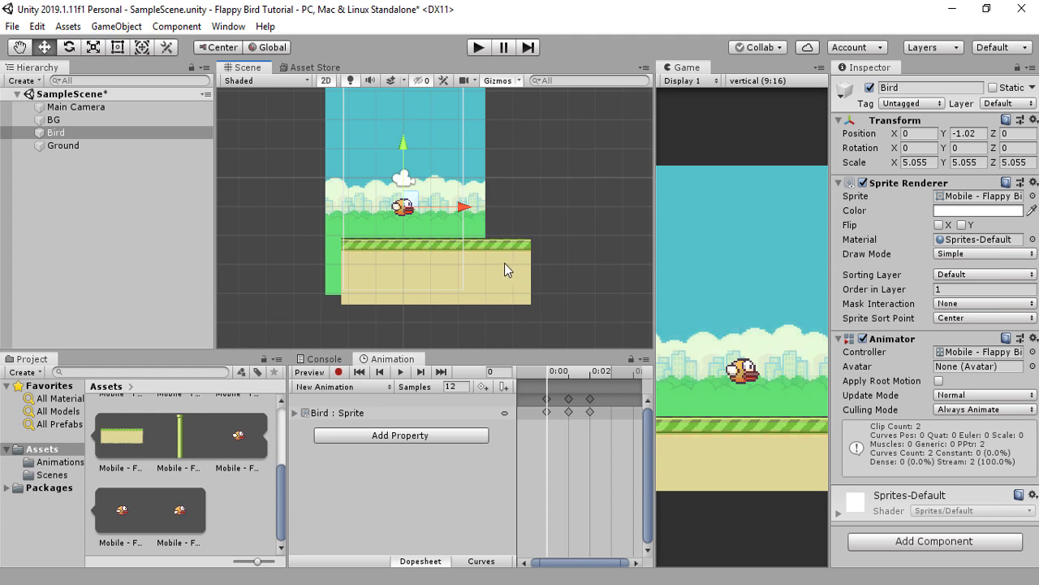
- Add a Rigidbody 2D component to the Bird
click(108, 145)
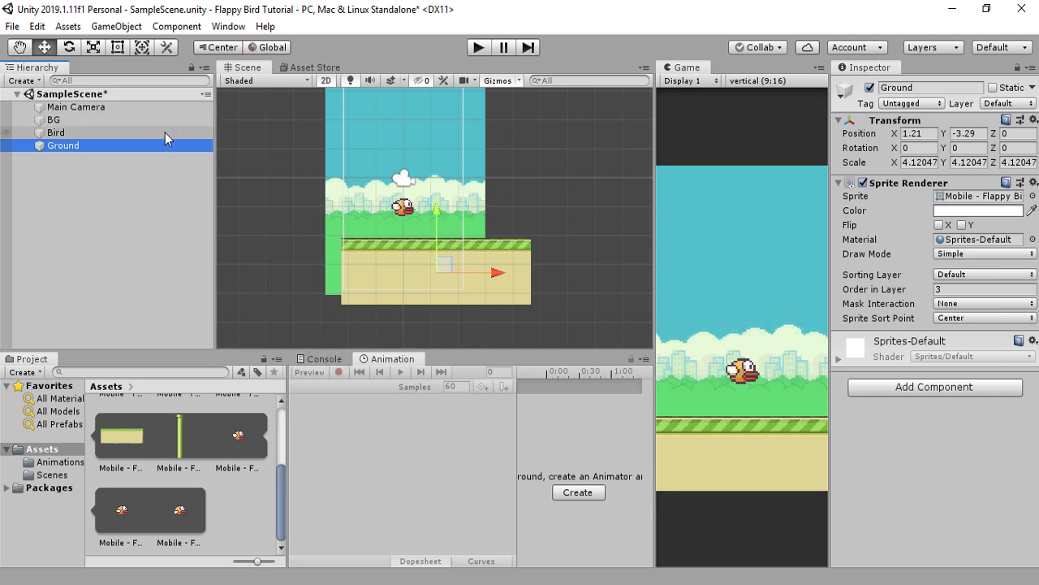
click(121, 134)
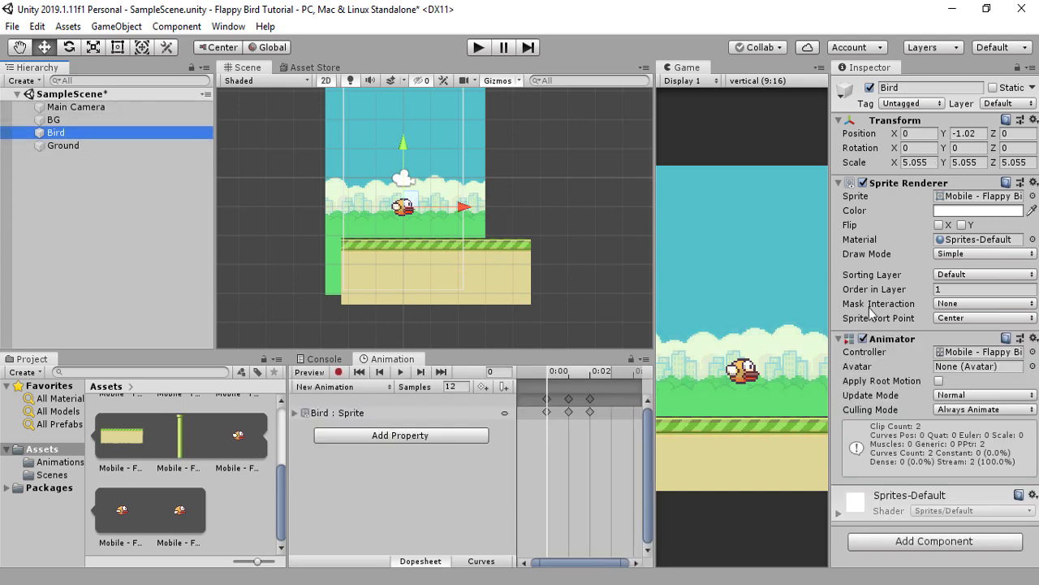
click(934, 544)
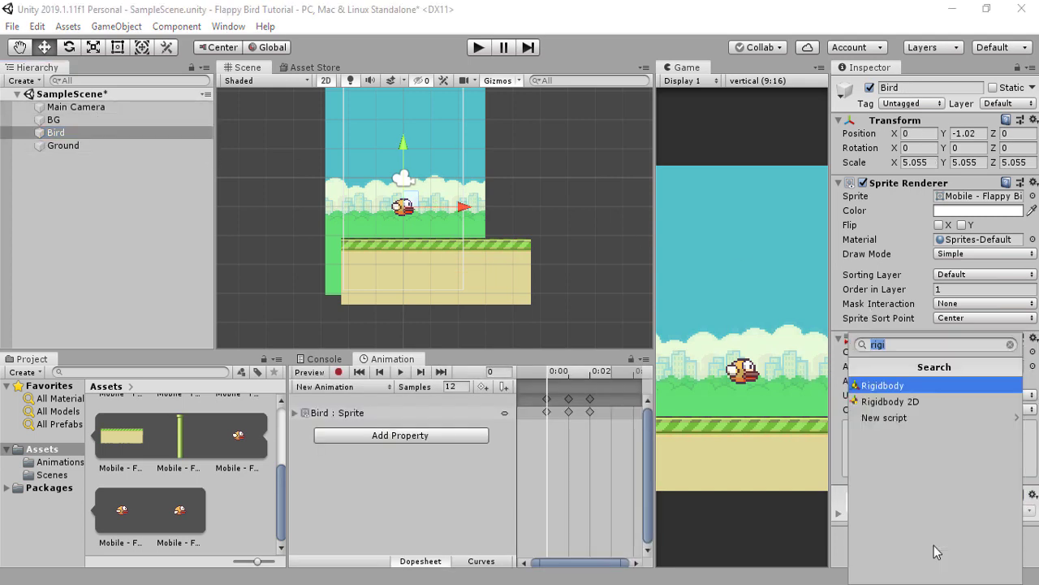
key(BackSpace)
text(rig)
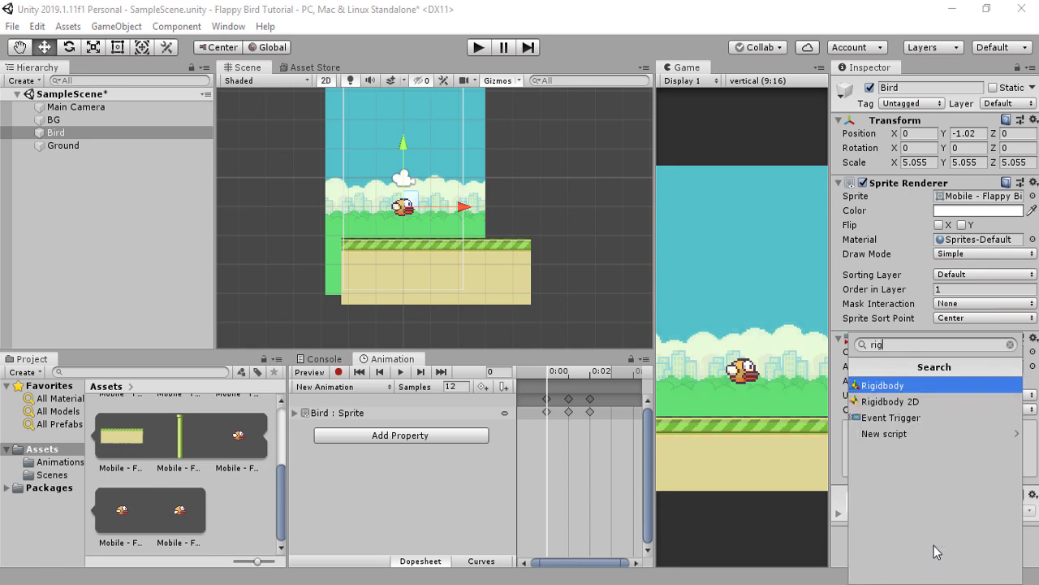
key(Down)
key(Return)
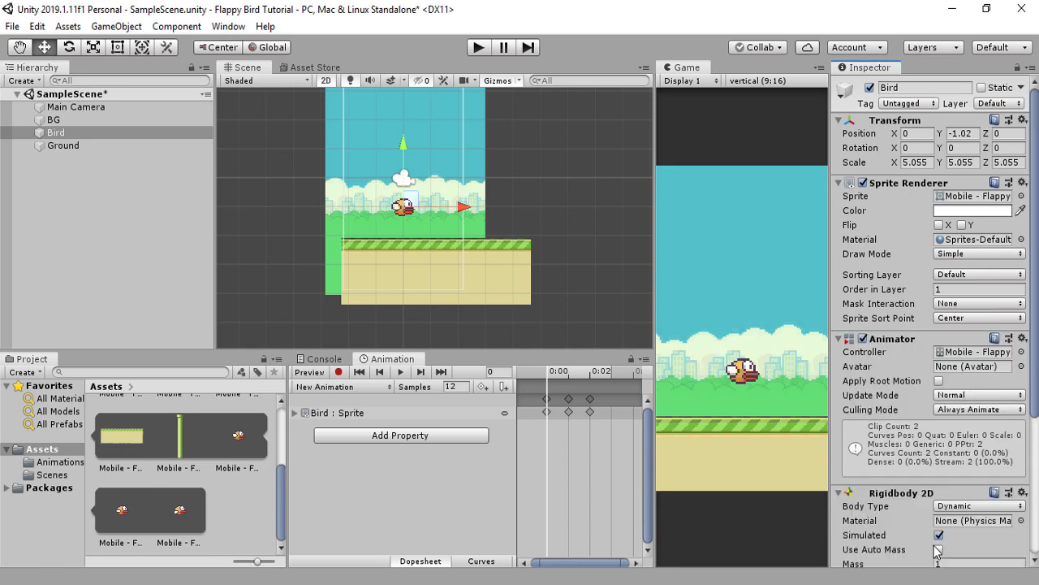
scroll(938, 551, down, 5)
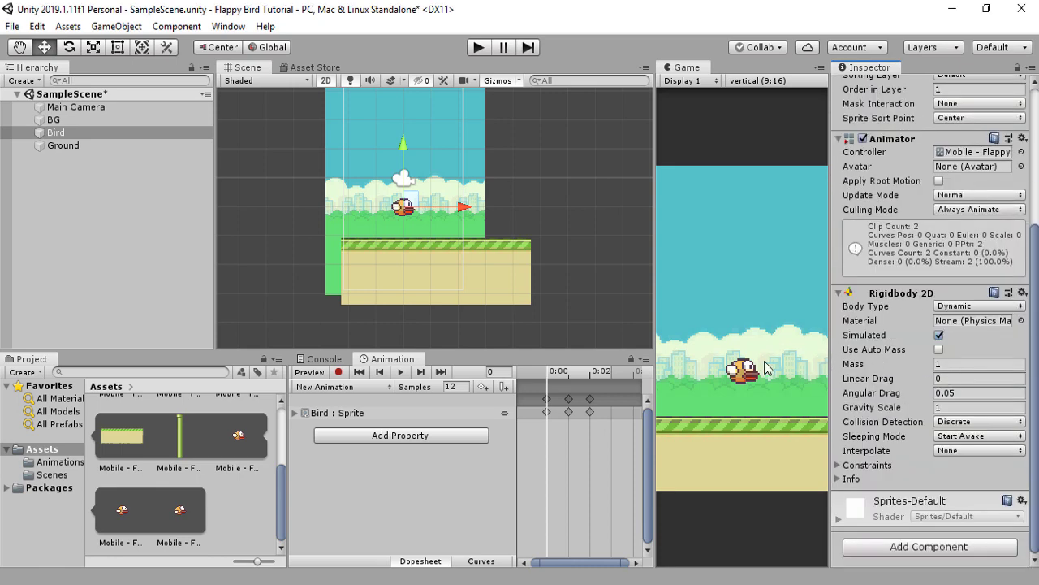
- Run the scene briefly to test the Bird's physics, and stop it again
click(478, 48)
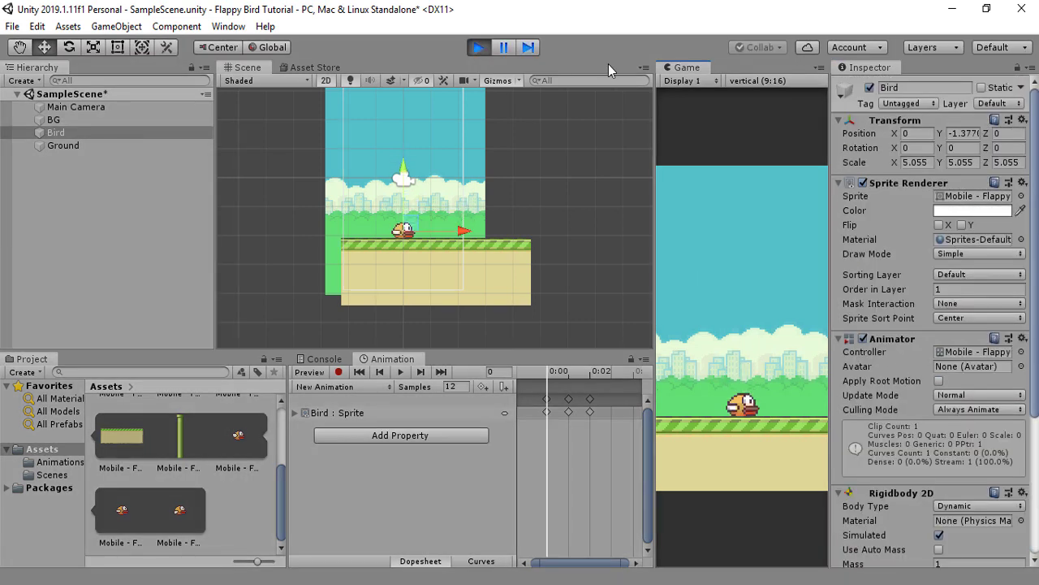
click(479, 47)
- Add a Circle Collider 2D component to the Bird and inspect its outline around the sprite
click(94, 132)
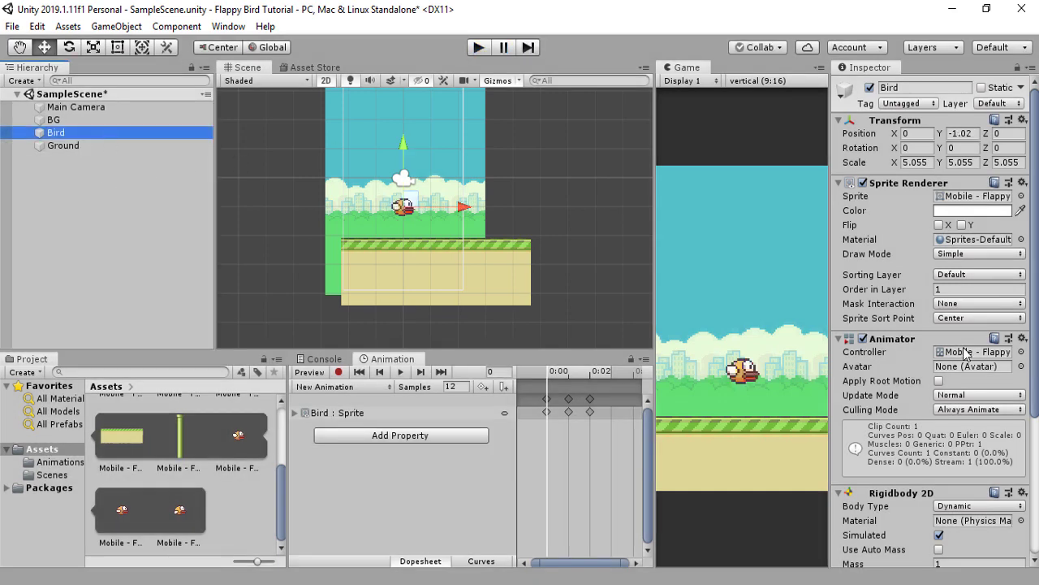
scroll(967, 355, down, 5)
click(947, 543)
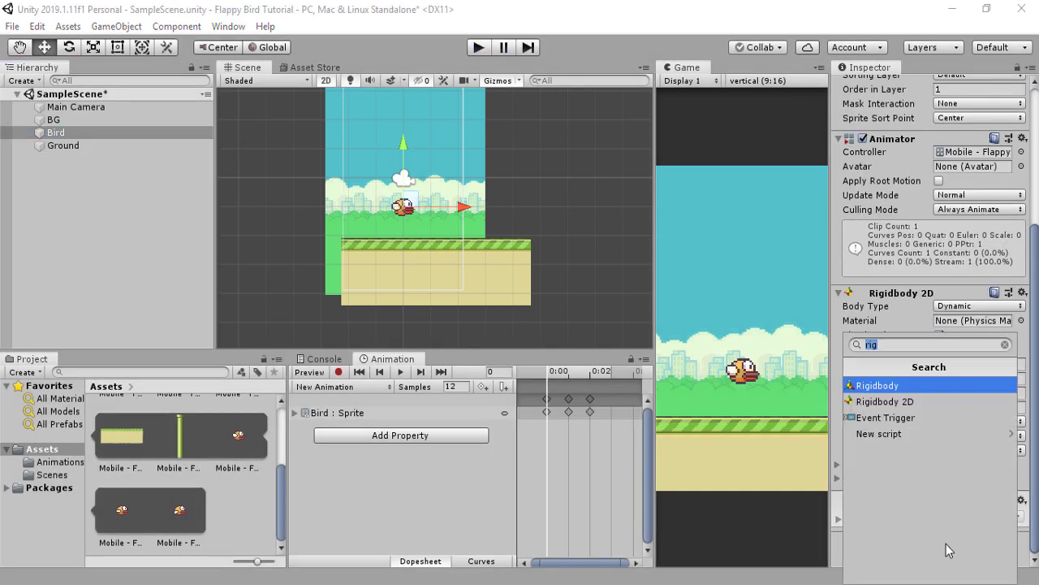
text(circ)
key(Return)
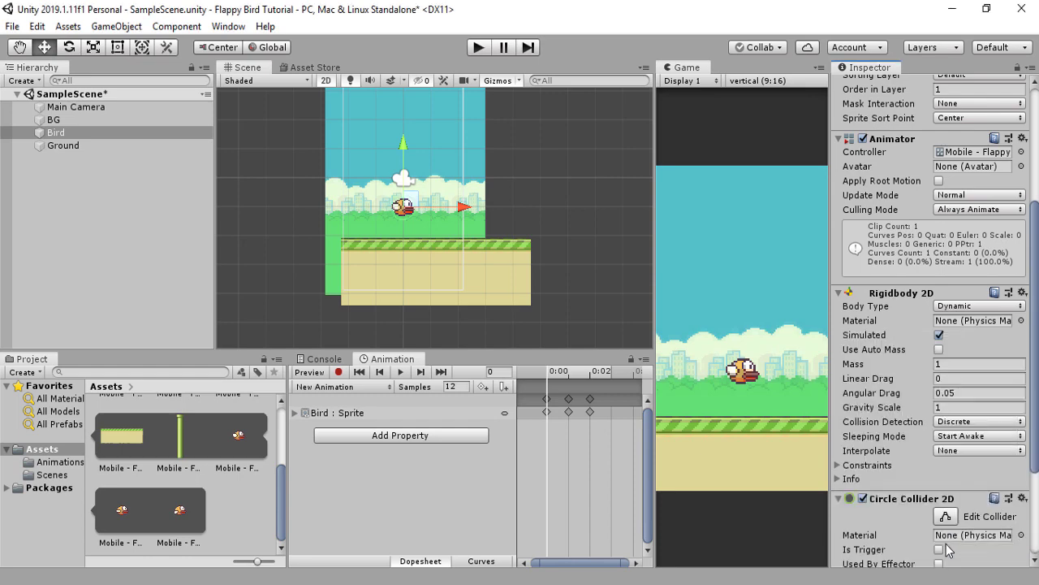
scroll(958, 447, down, 3)
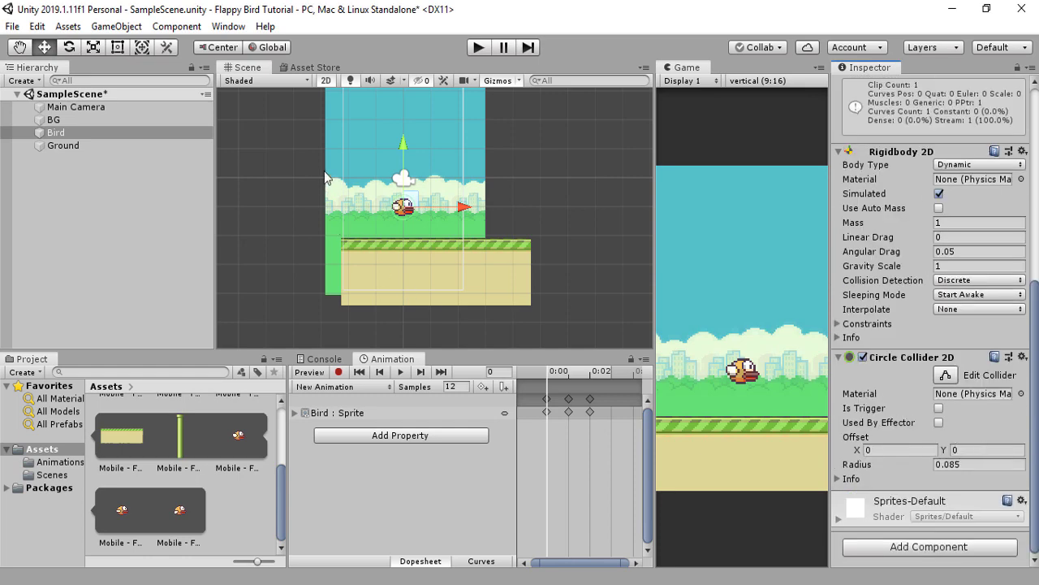
key(f)
scroll(449, 230, up, 6)
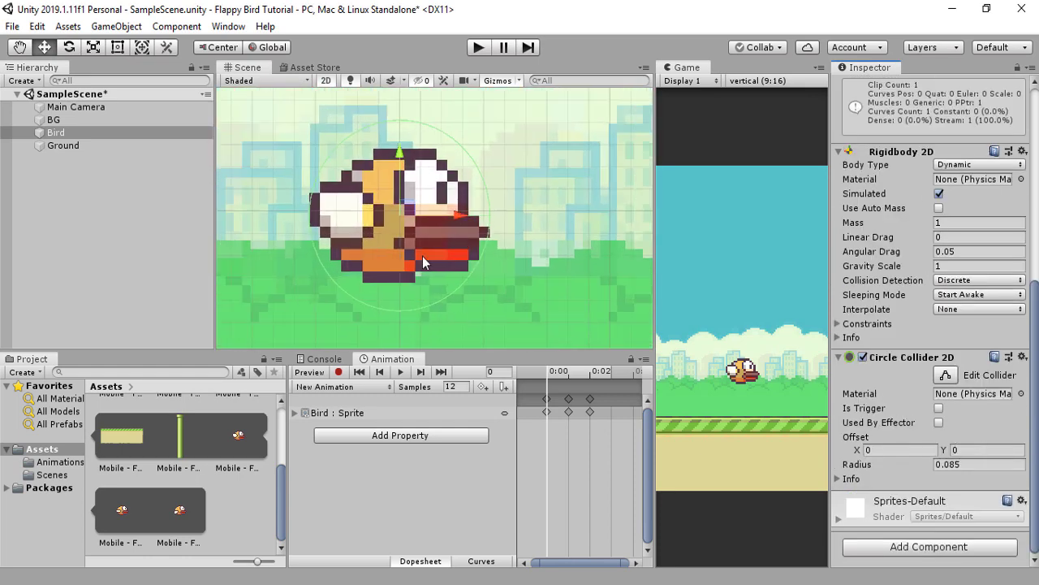
scroll(475, 226, up, 3)
scroll(475, 195, down, 3)
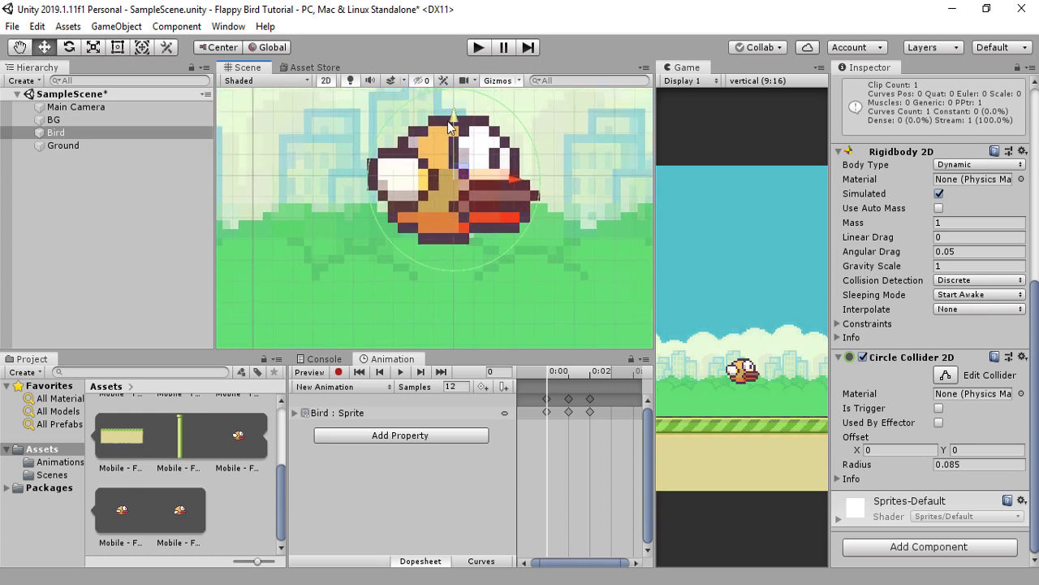
- Move the Bird sideways off the background onto the empty scene area to examine its circle collider outline
drag(449, 122, 505, 126)
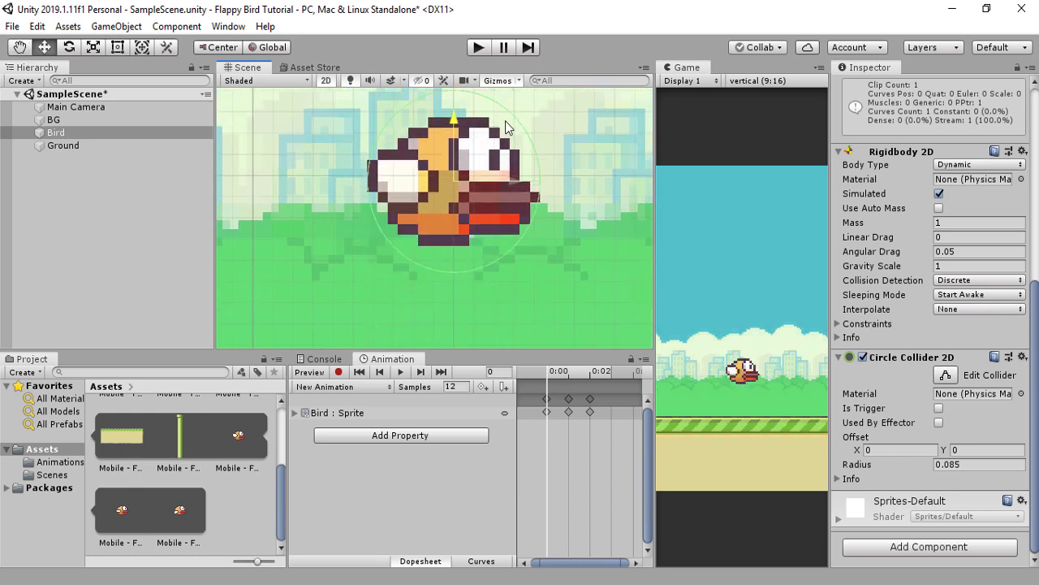
scroll(438, 256, down, 6)
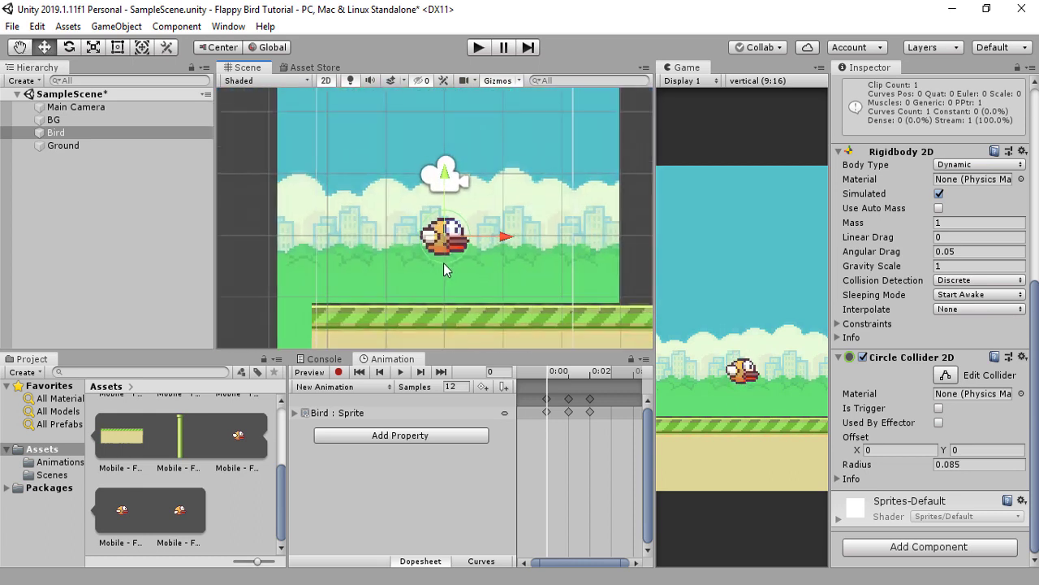
middle_drag(443, 268, 555, 245)
drag(557, 231, 311, 243)
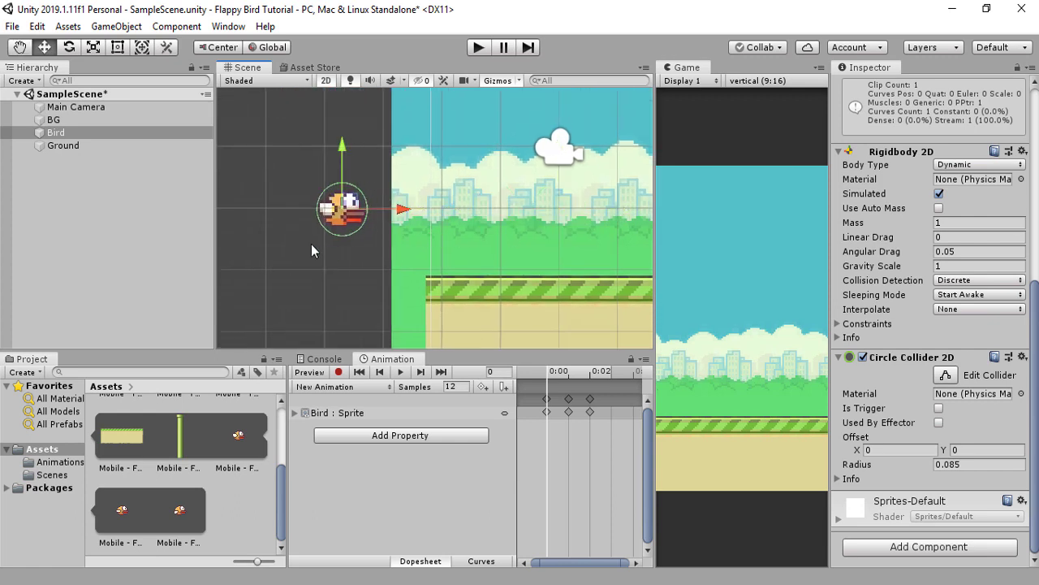
key(f)
scroll(422, 191, up, 3)
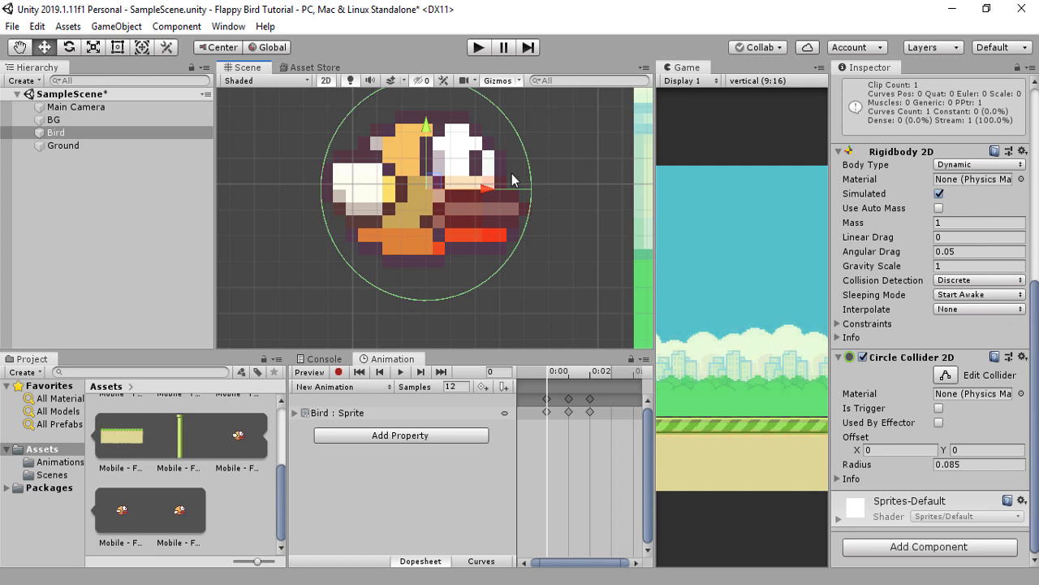
- Set the radius of the Bird's Circle Collider 2D to 0.06
scroll(495, 186, down, 2)
middle_drag(486, 189, 459, 215)
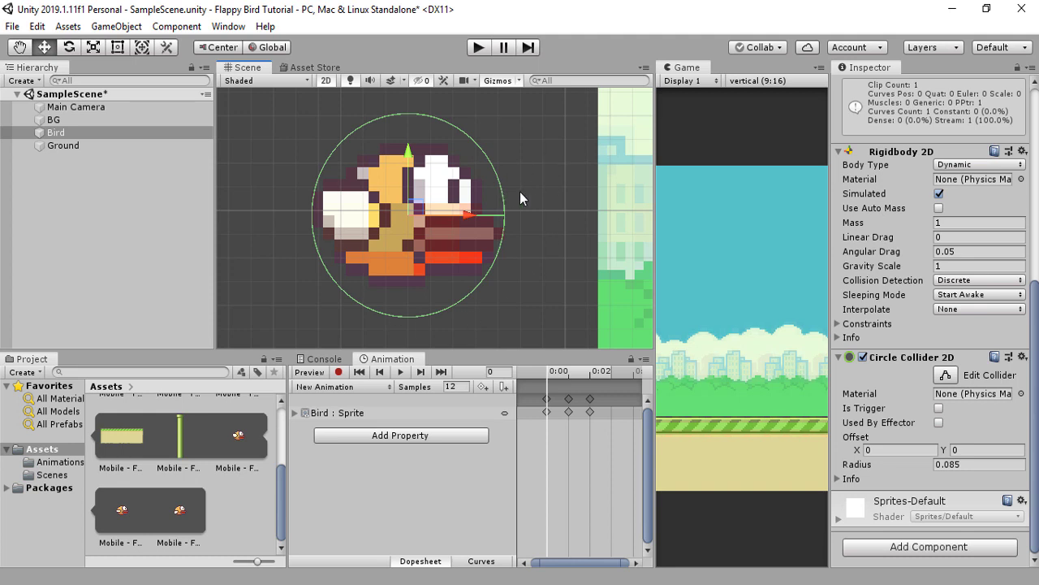
drag(914, 469, 913, 470)
scroll(491, 263, down, 2)
scroll(491, 264, up, 2)
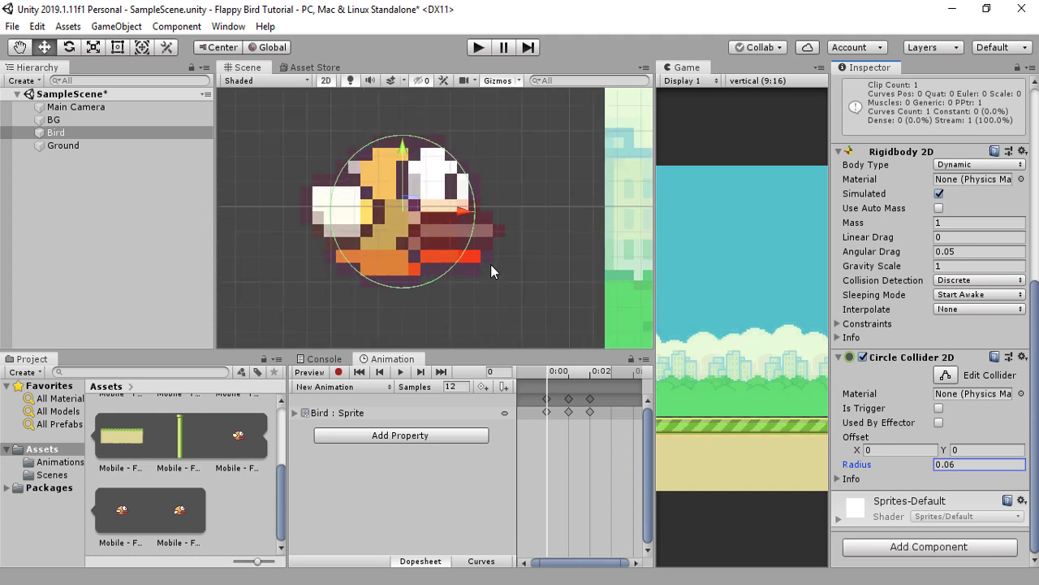
- Move the Bird back over the background and set its X position to 0
scroll(490, 264, down, 2)
scroll(492, 264, down, 1)
scroll(498, 304, down, 4)
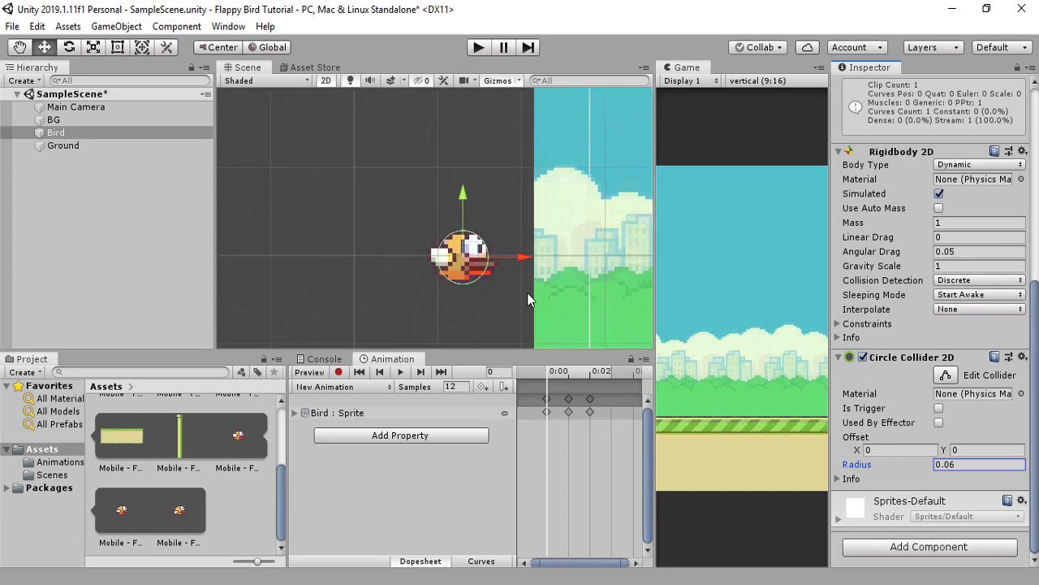
middle_drag(509, 253, 345, 205)
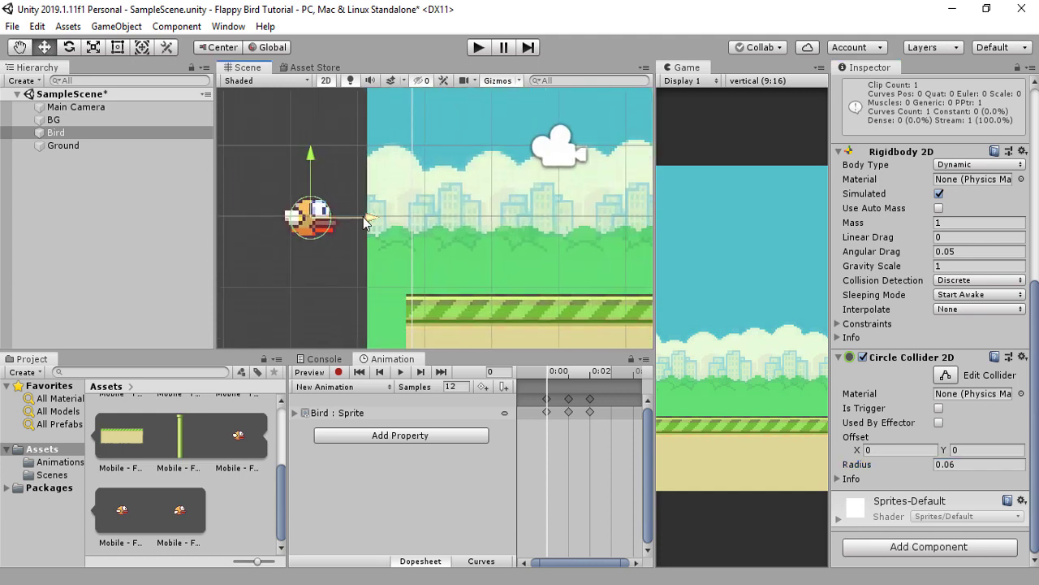
drag(308, 234, 483, 236)
scroll(483, 236, up, 1)
middle_drag(483, 236, 325, 255)
drag(357, 216, 463, 235)
click(911, 134)
text(0)
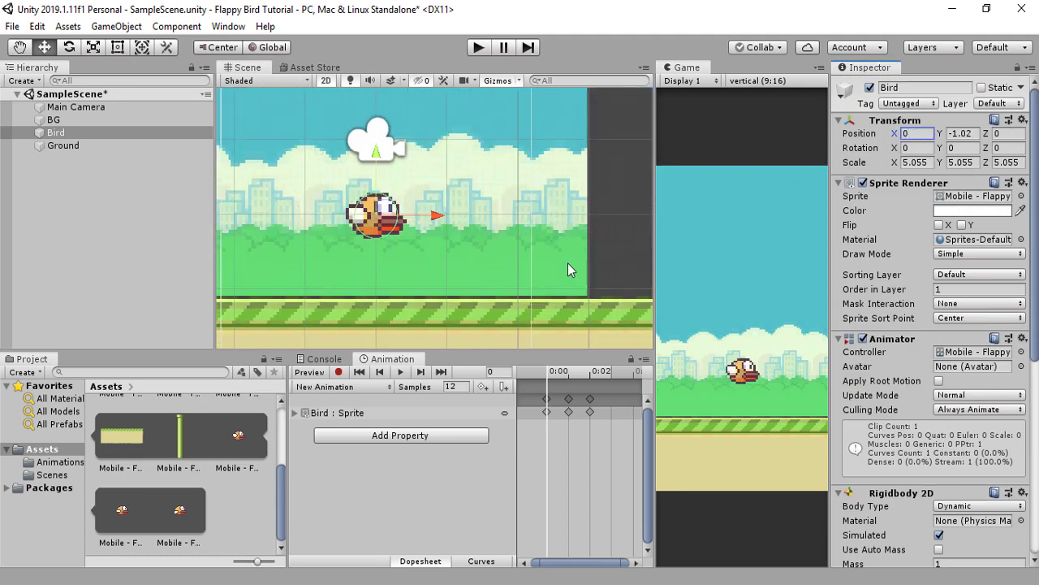
- Add a Box Collider 2D component to the Ground object
scroll(411, 276, down, 8)
middle_drag(422, 222, 434, 136)
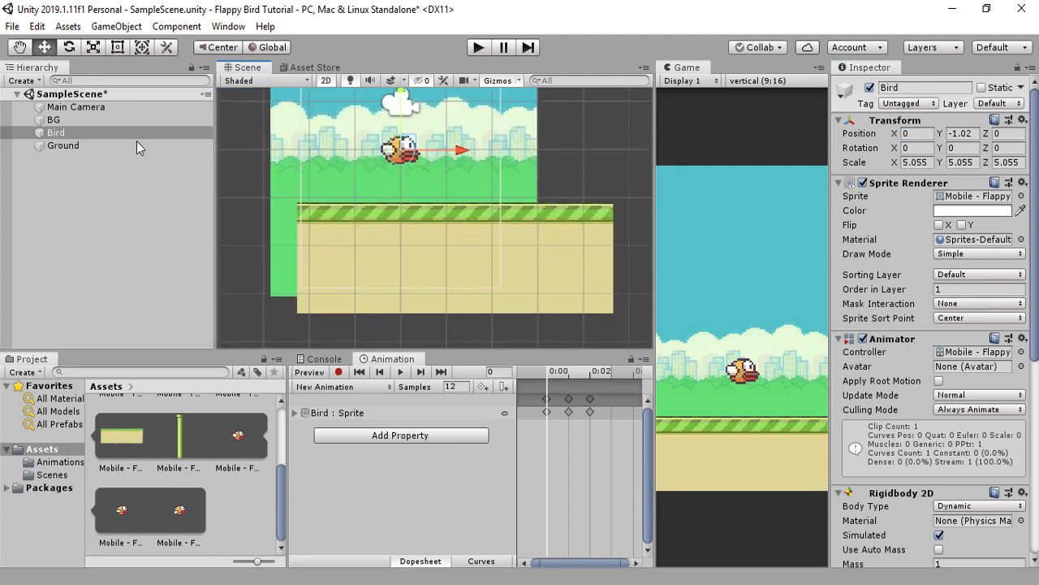
click(575, 268)
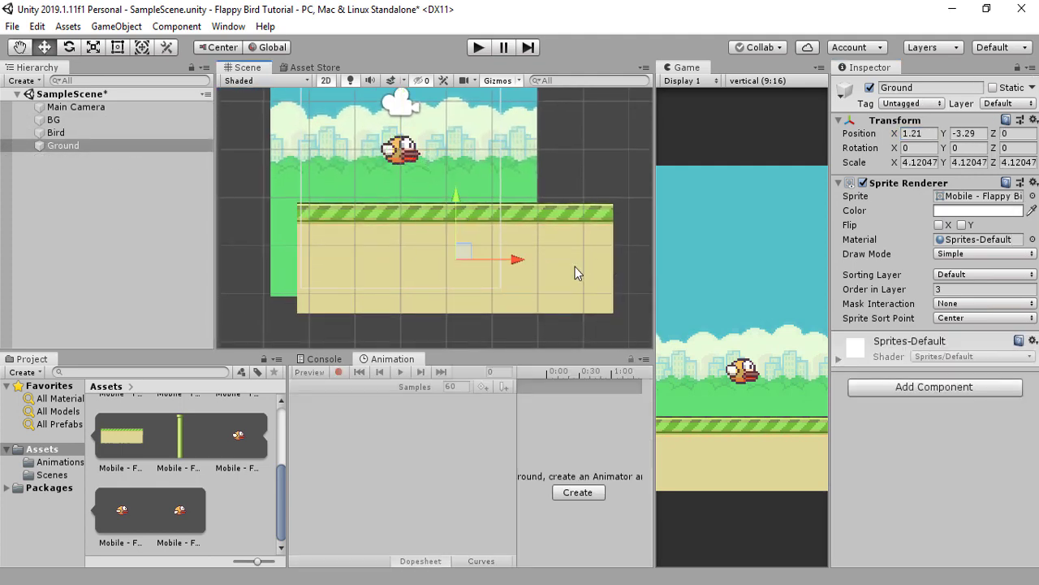
click(81, 147)
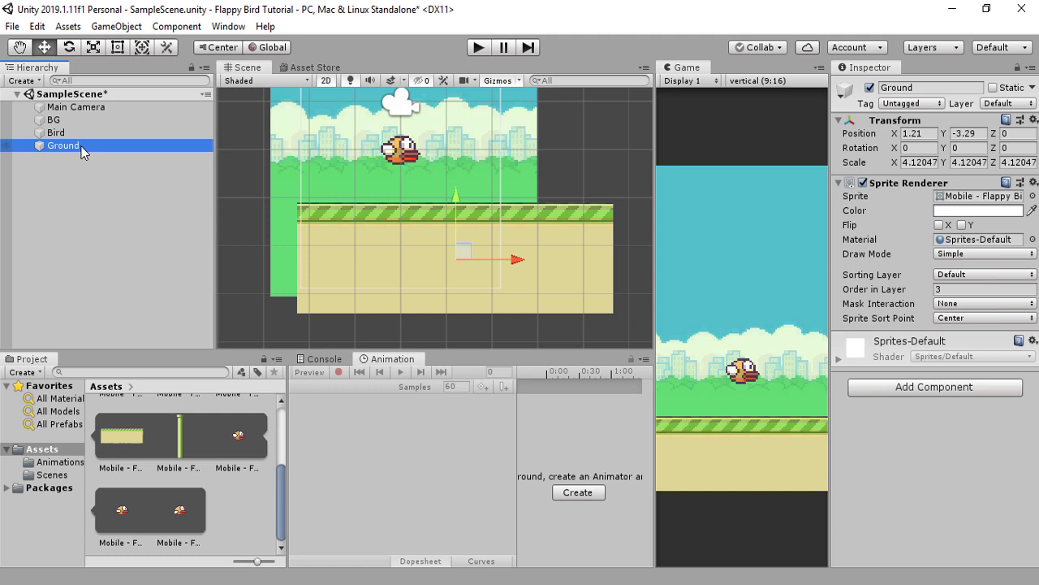
click(916, 387)
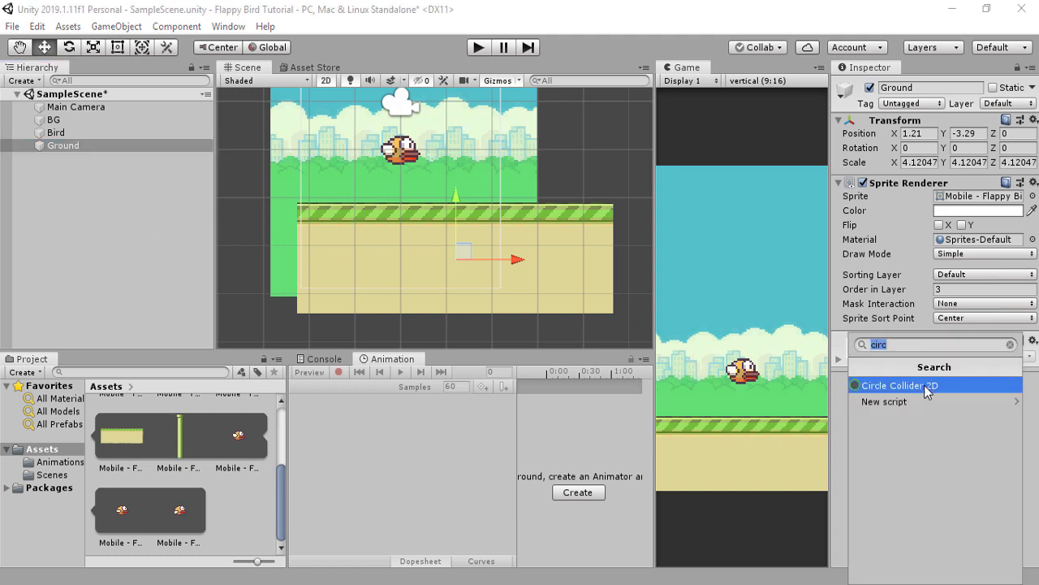
click(1008, 345)
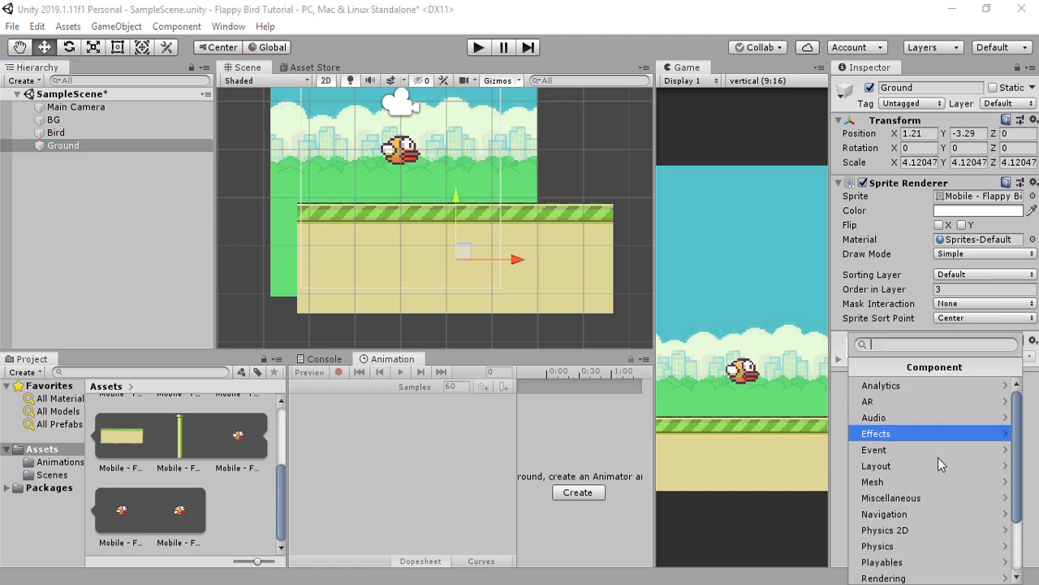
scroll(934, 471, down, 2)
click(931, 482)
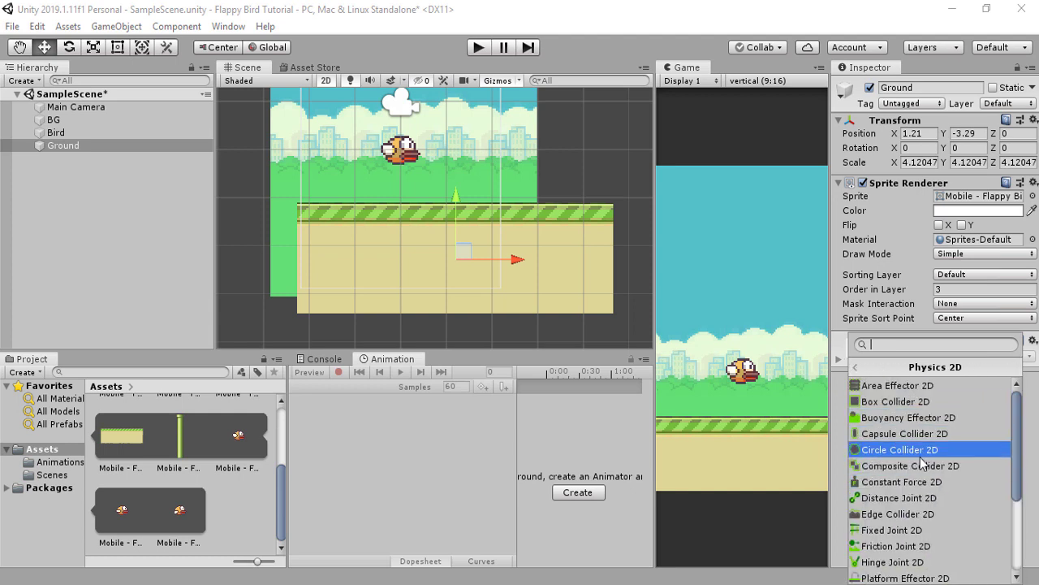
scroll(924, 499, down, 1)
scroll(924, 501, up, 1)
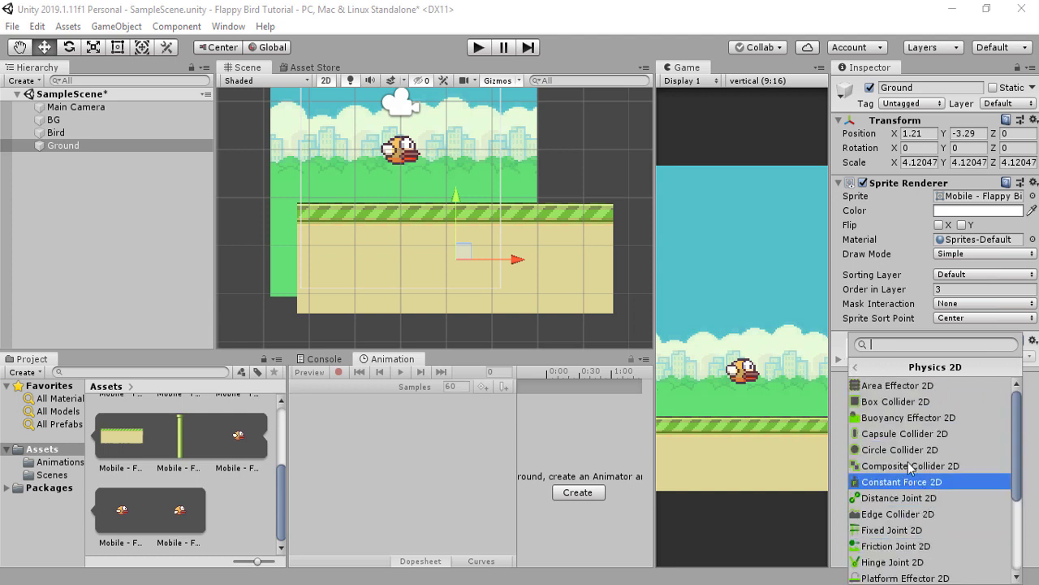
click(900, 402)
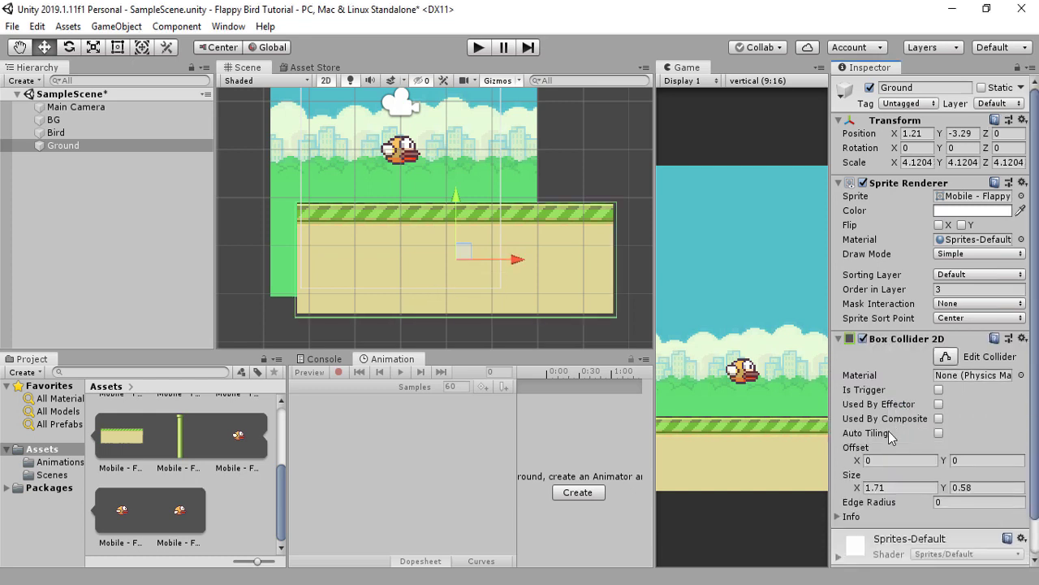
- Enable Auto Tiling on the Ground's Box Collider 2D and check its outline around the sprite
click(939, 433)
scroll(969, 373, down, 2)
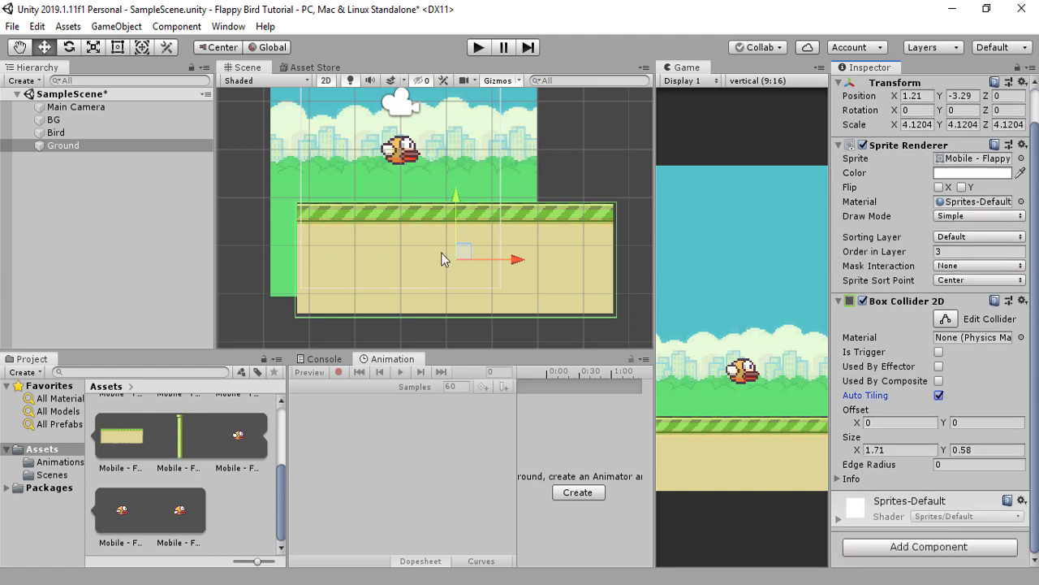
scroll(533, 235, down, 2)
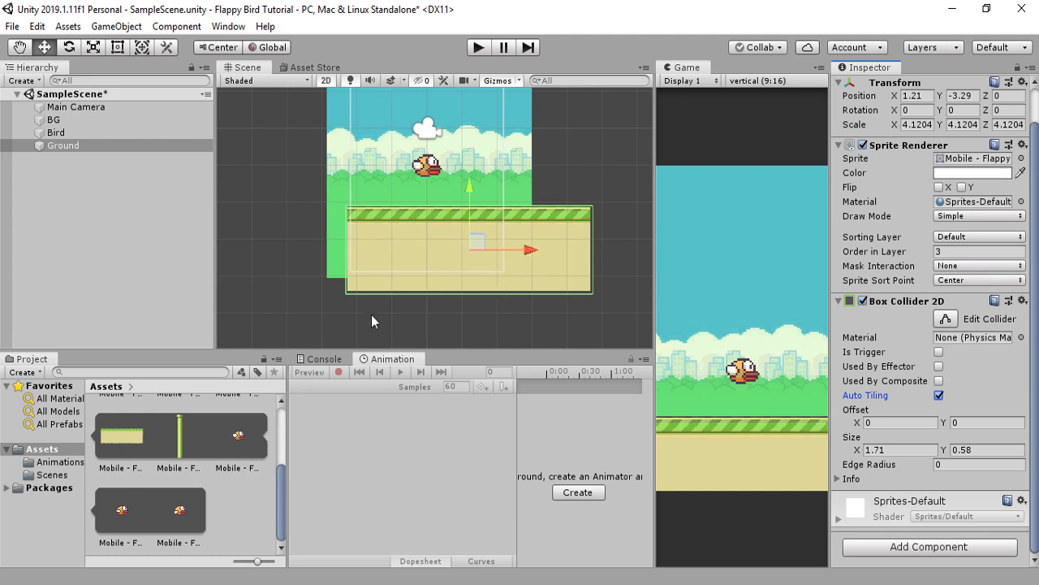
click(604, 241)
click(517, 258)
drag(518, 258, 528, 280)
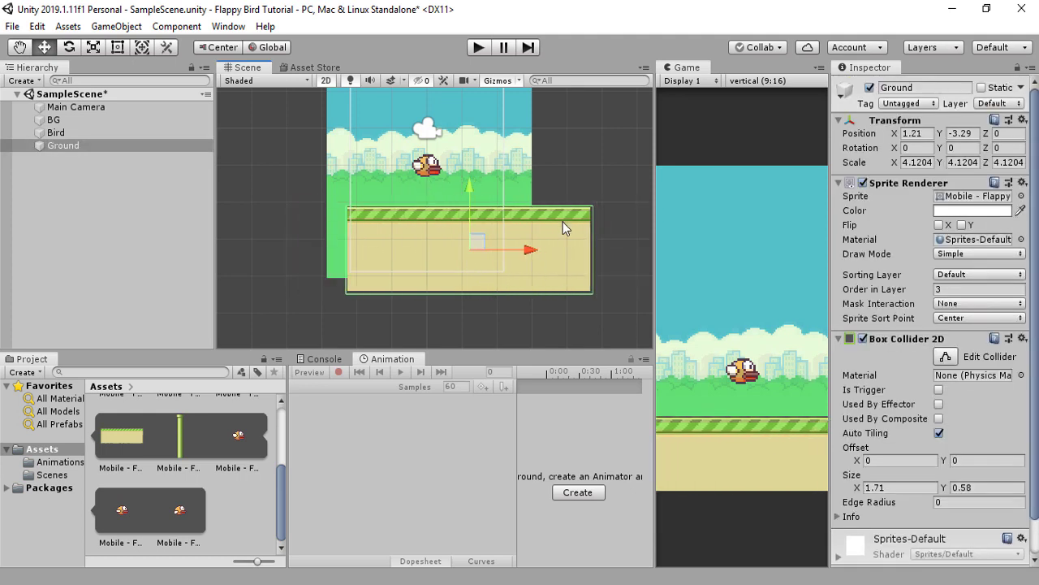
middle_drag(380, 217, 397, 266)
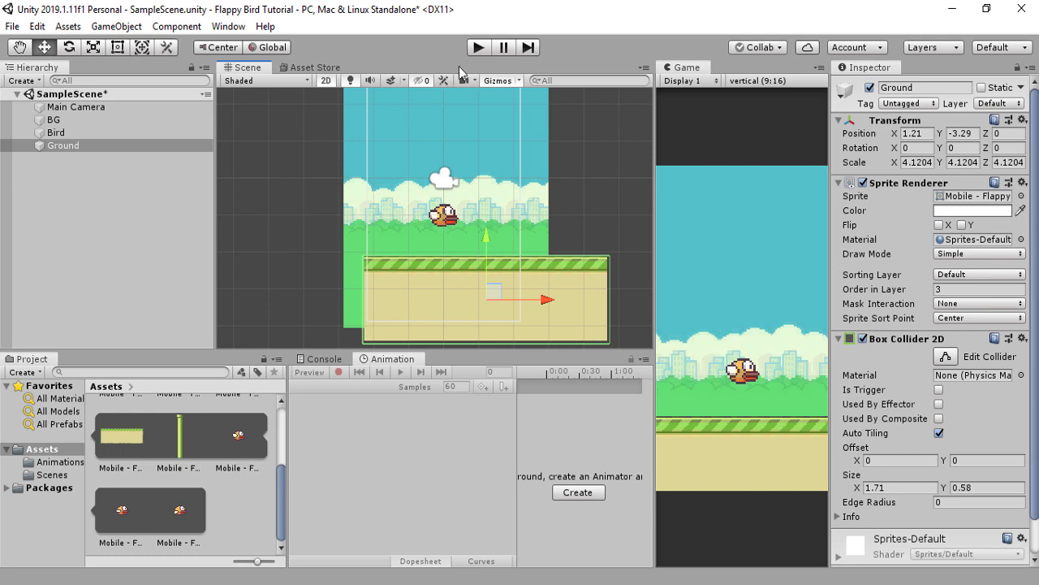
- Raise the Bird to about Y 0.41, run the scene to test its fall, and stop it again
click(131, 132)
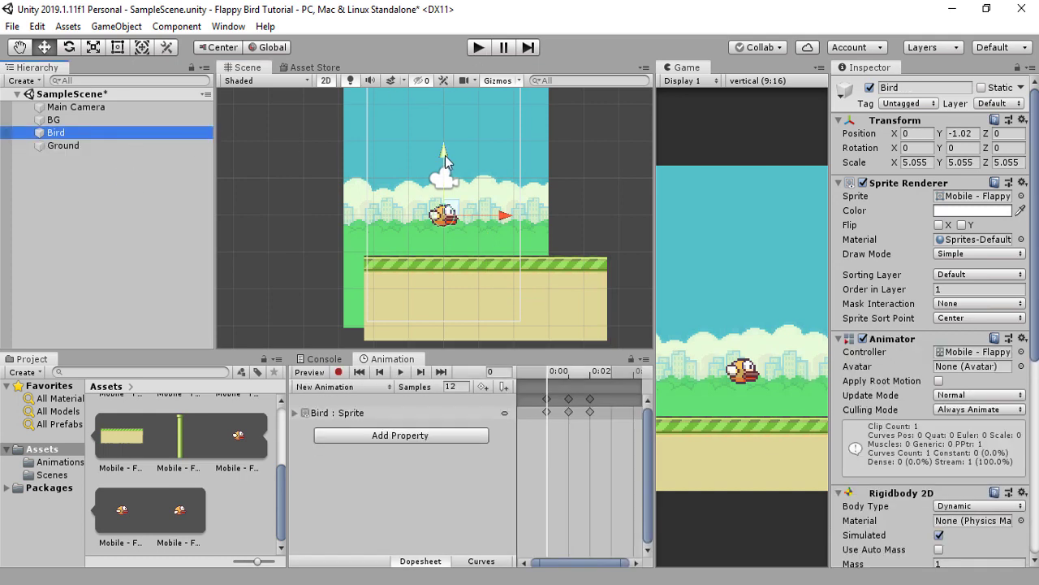
drag(445, 159, 445, 106)
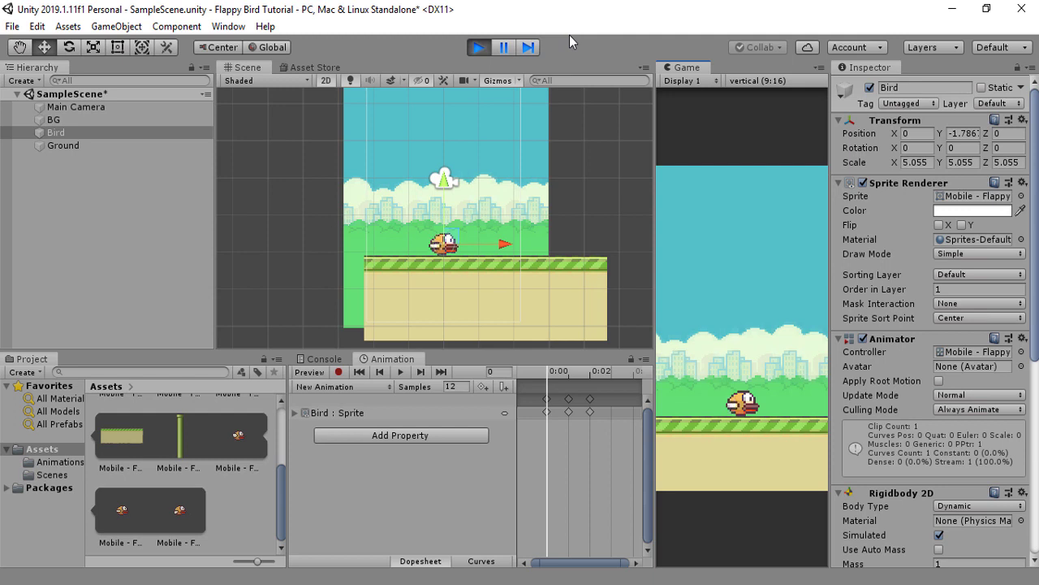
click(479, 47)
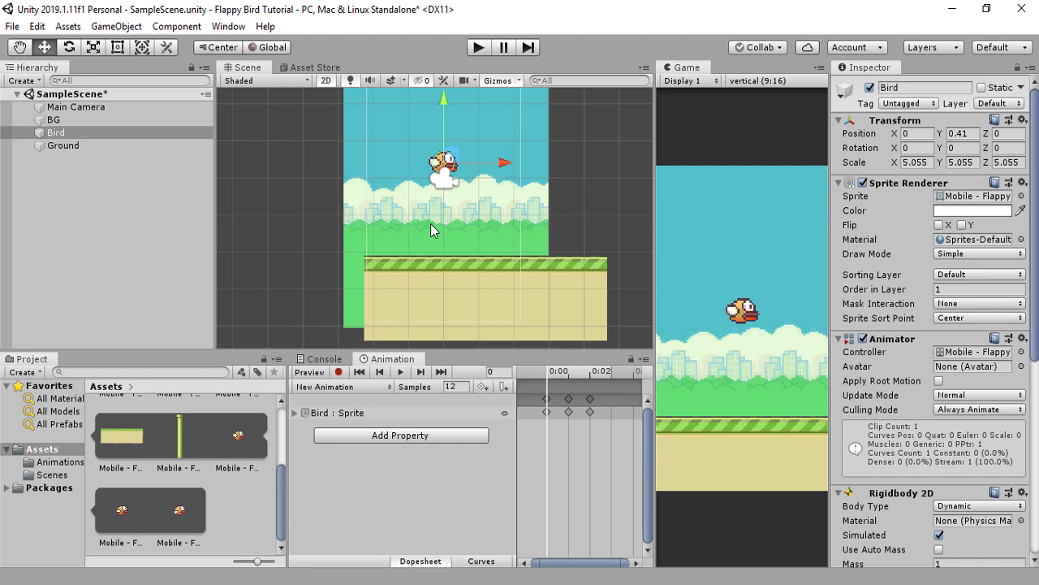
- Run the scene again to examine how the Bird lands on the Ground
click(484, 46)
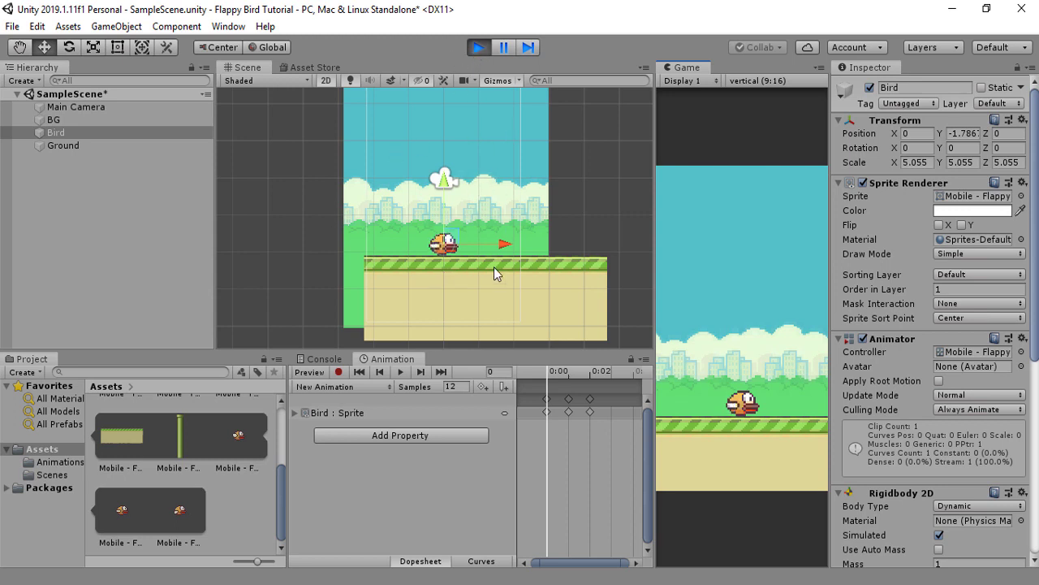
scroll(500, 271, down, 1)
scroll(506, 276, up, 2)
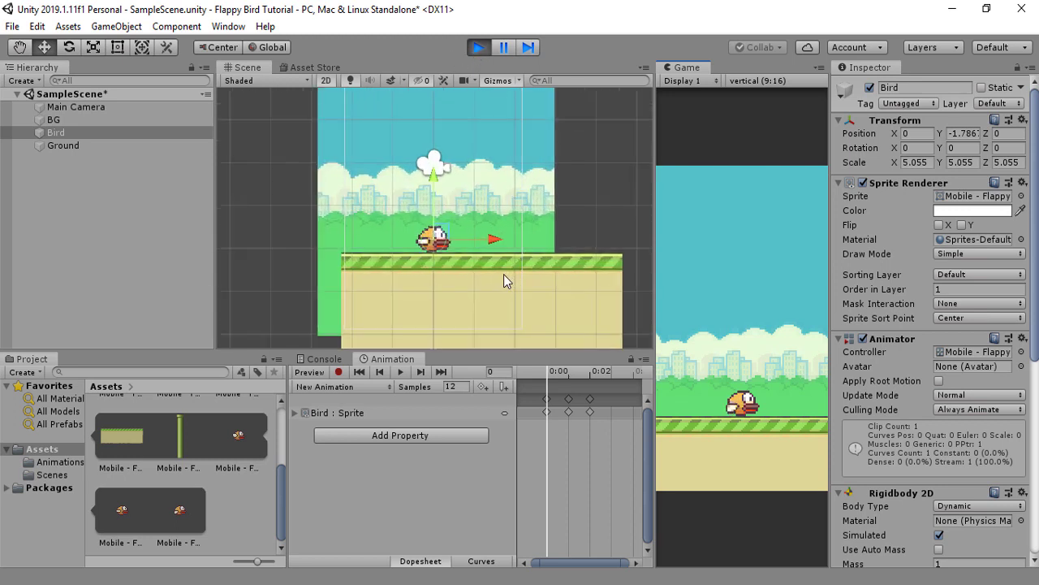
scroll(504, 273, down, 2)
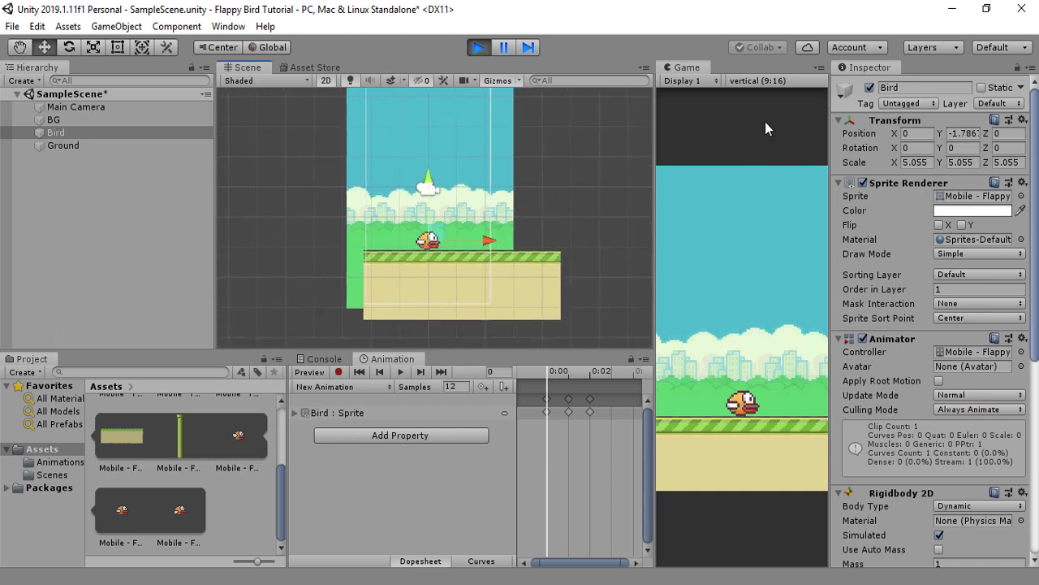
- Widen the Game view while the scene runs, and stop the test run
drag(656, 241, 591, 246)
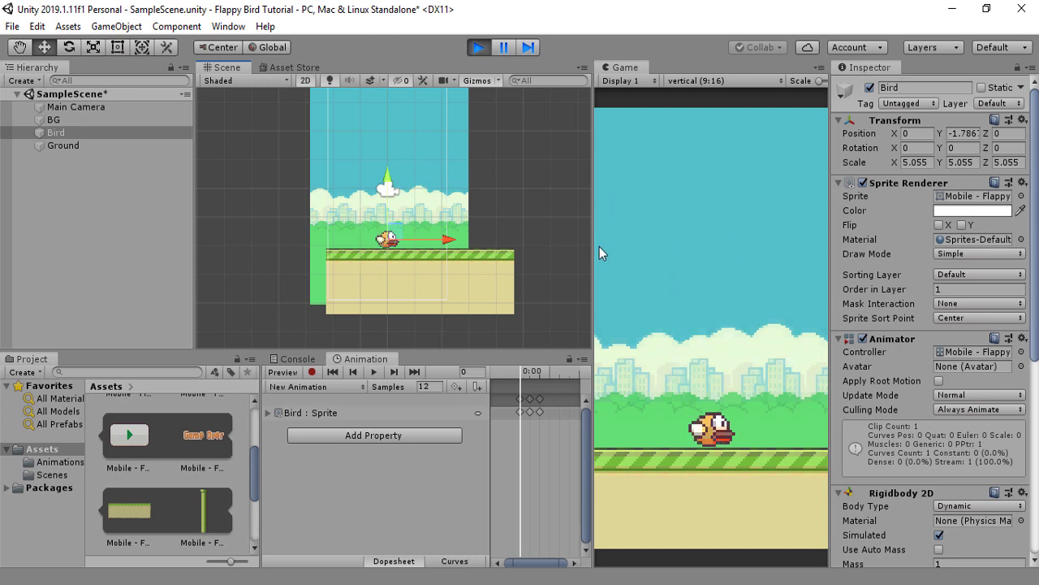
drag(593, 250, 618, 278)
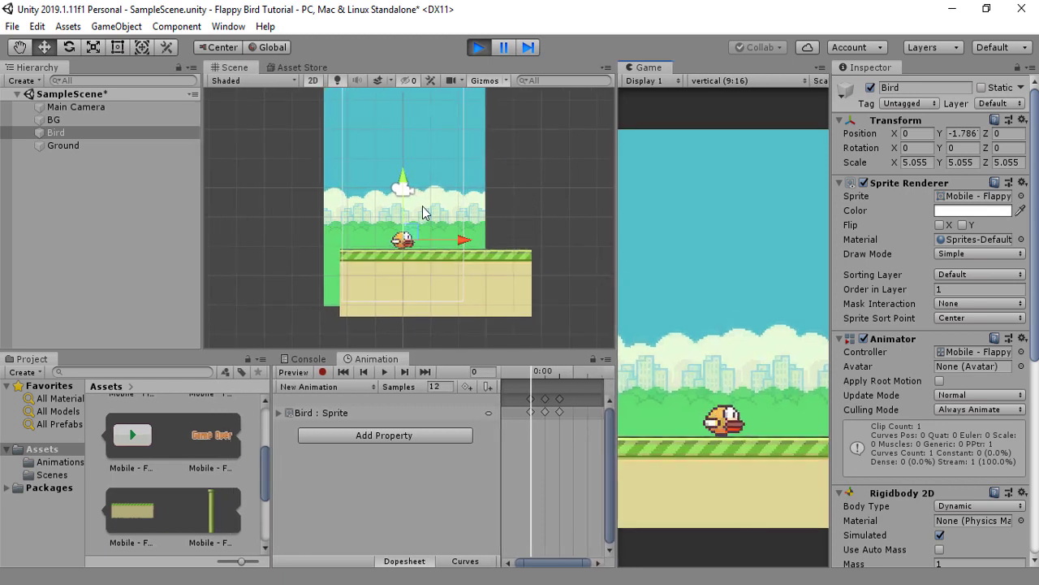
scroll(430, 205, up, 5)
scroll(433, 205, down, 7)
scroll(457, 236, up, 9)
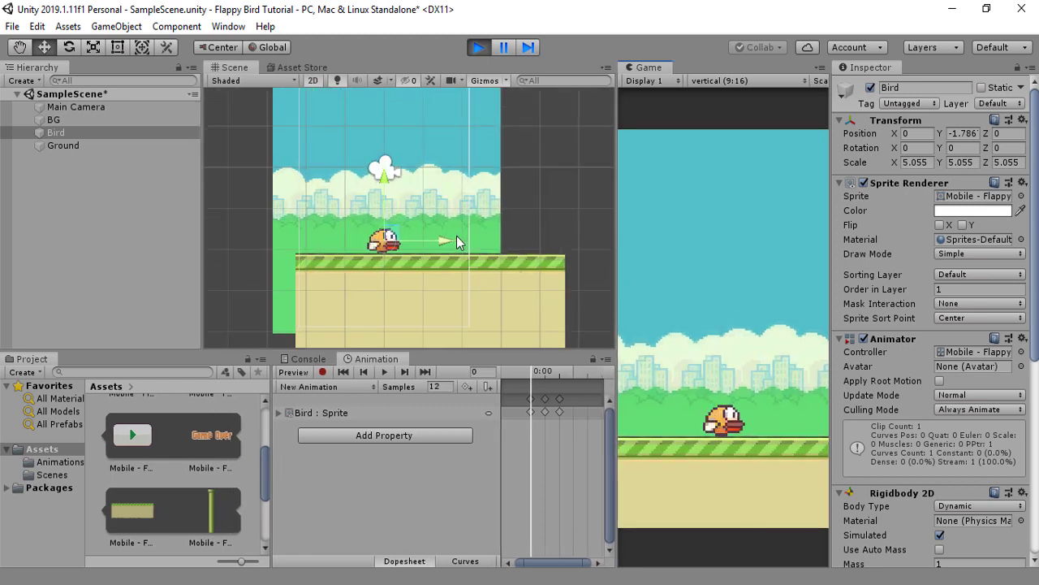
click(478, 48)
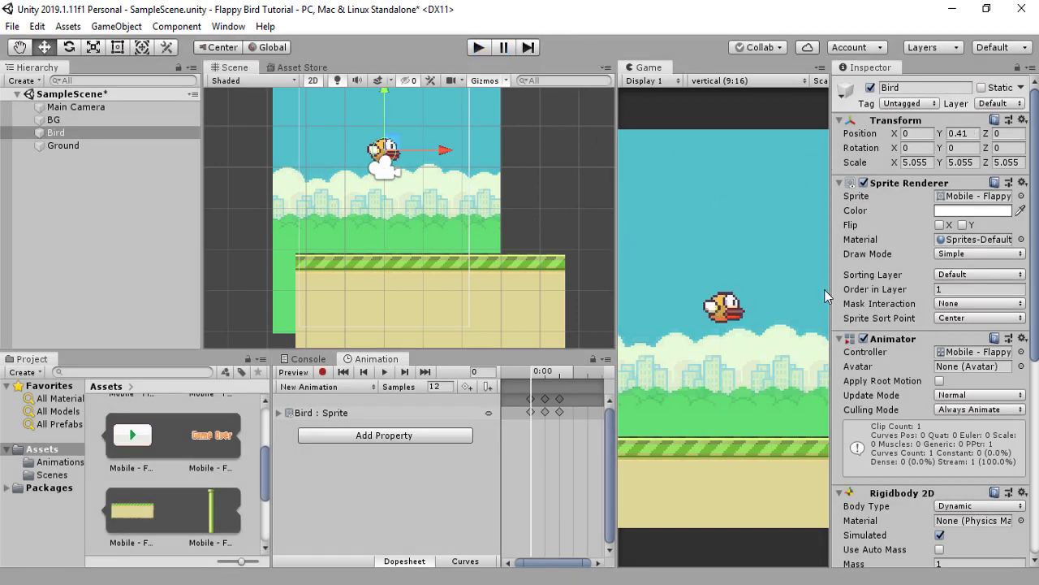
- Deselect the Bird, collapse the sprite sheet in the Assets folder and show the Console
scroll(408, 249, up, 1)
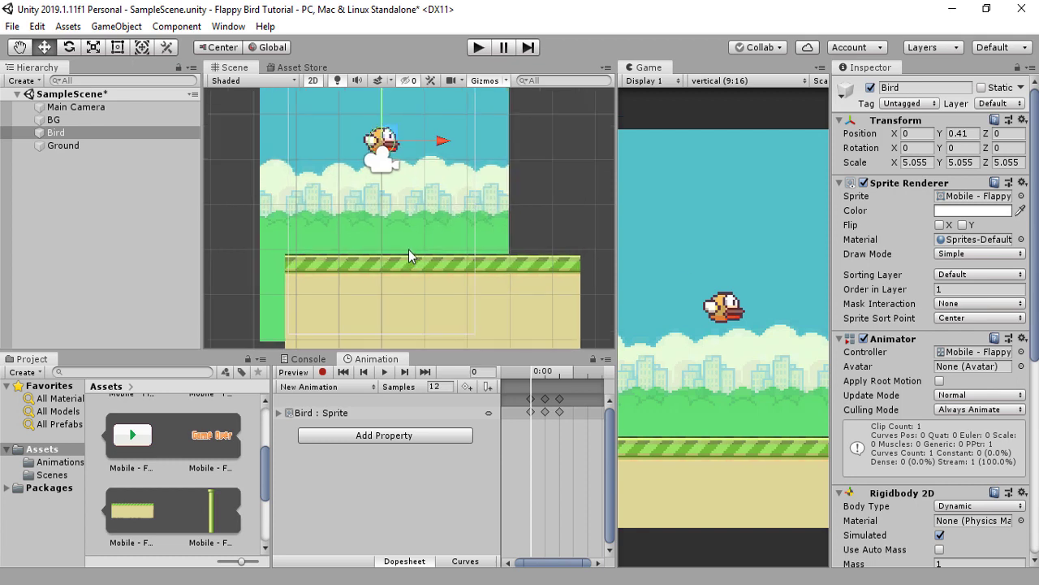
click(119, 187)
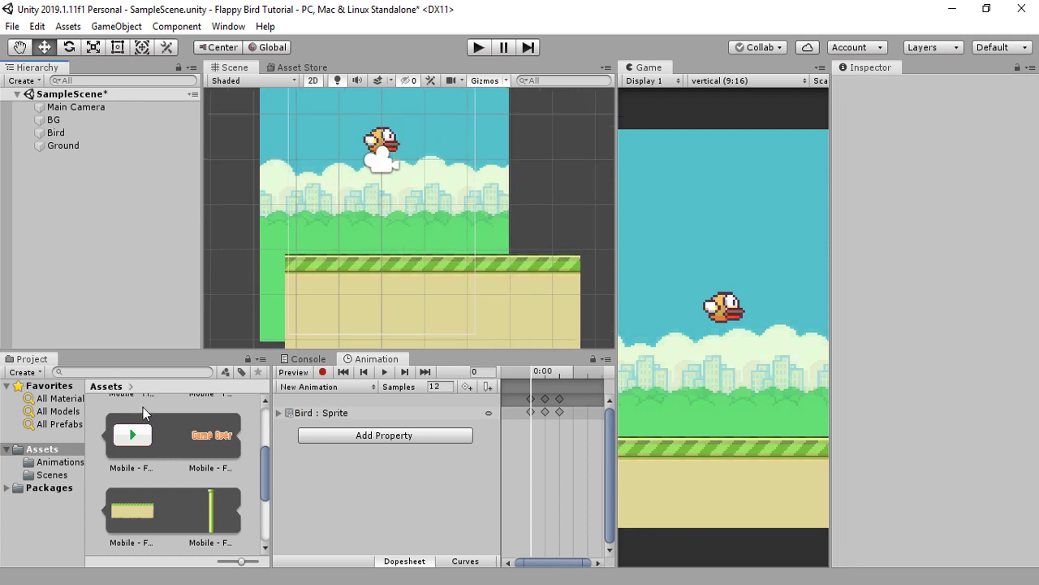
scroll(150, 418, up, 3)
click(156, 501)
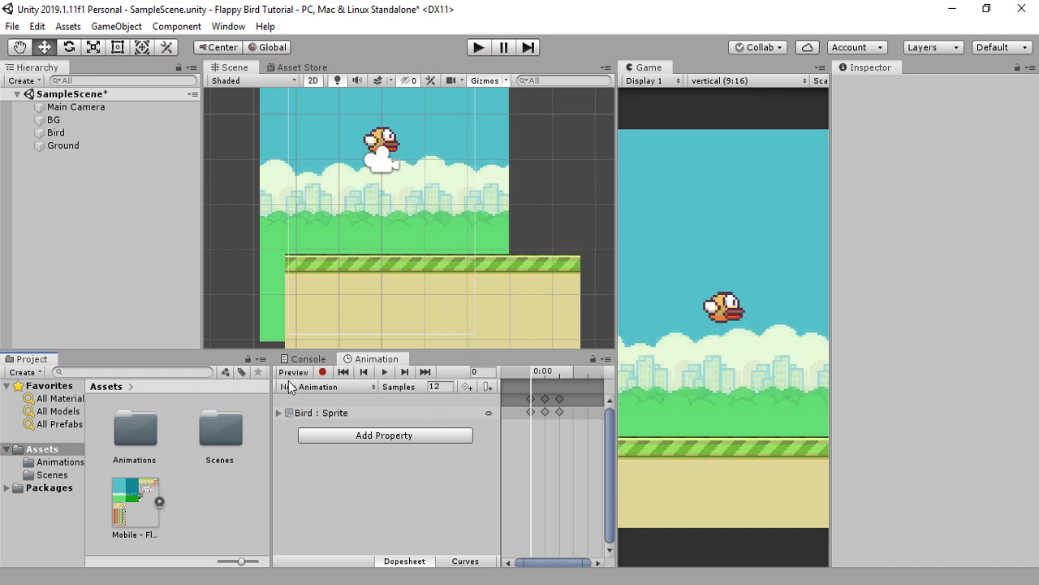
click(302, 359)
- Create a C# script named Bird in the Assets folder
right_click(250, 497)
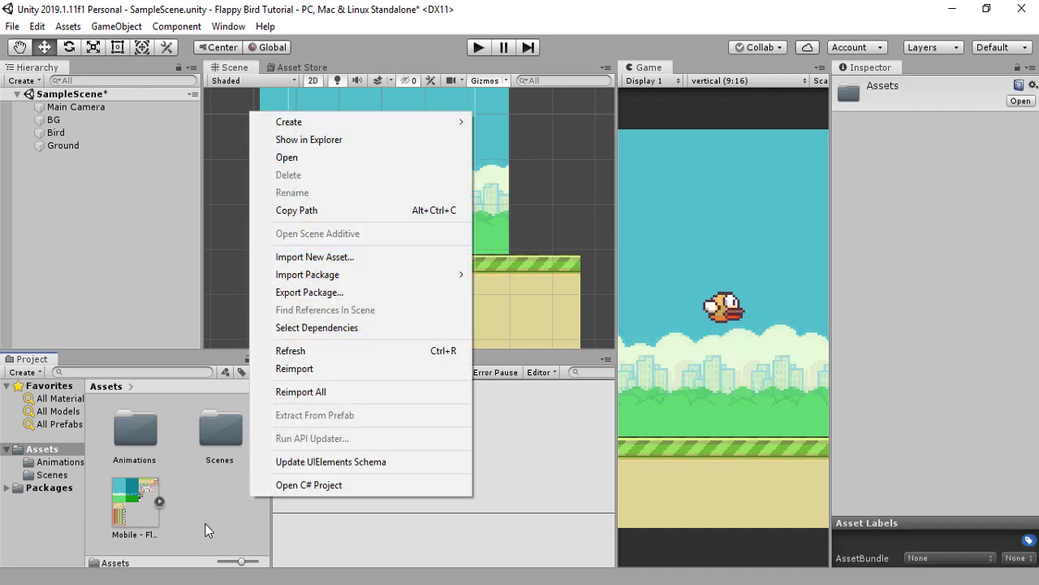
mouse_move(419, 124)
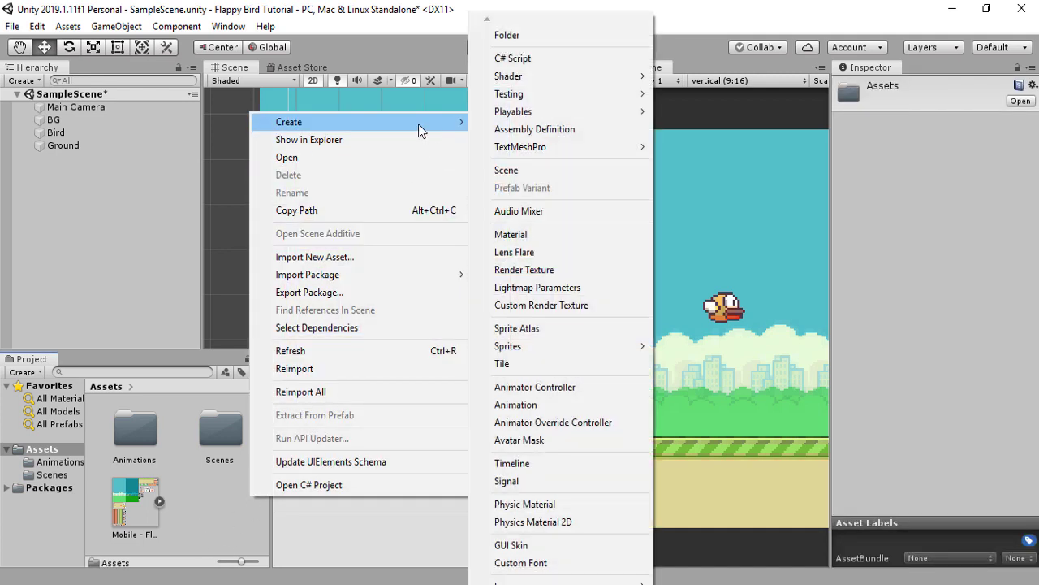
click(513, 58)
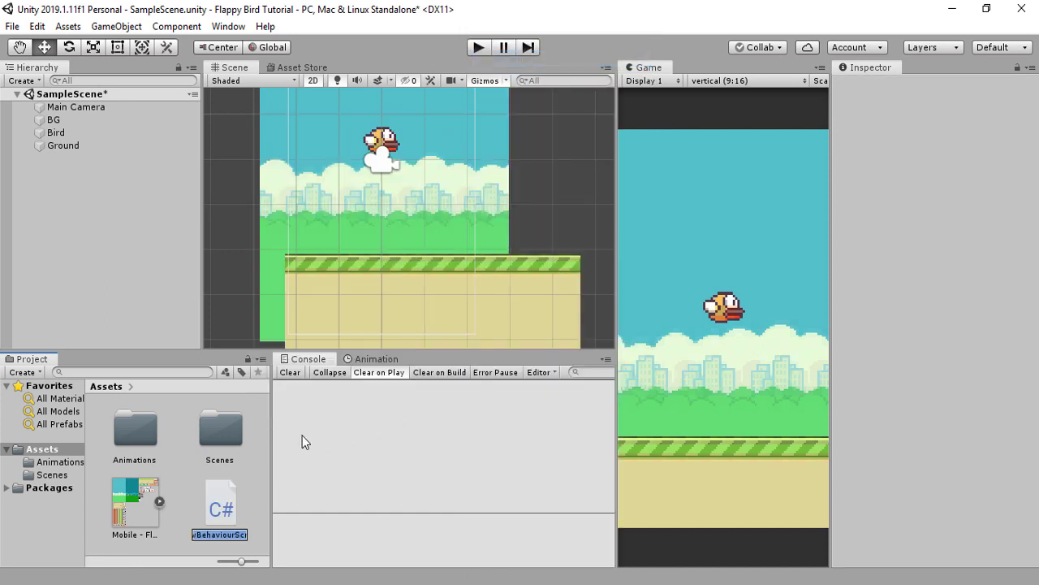
text(Bird)
key(Return)
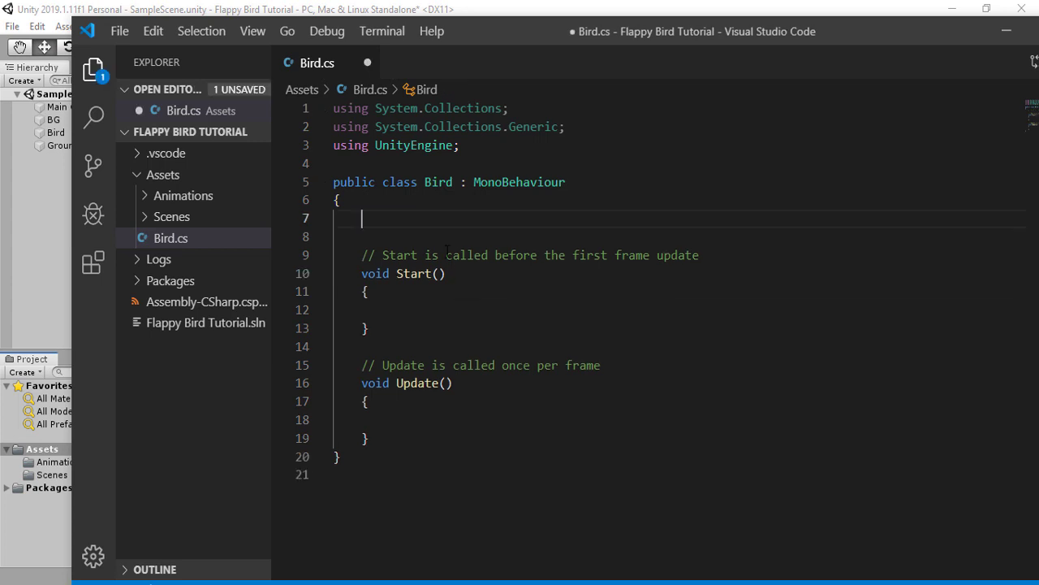
- In Visual Studio Code, declare "public float speed = 1f;" at the beginning of the Bird class
text(public float speed = 1;)
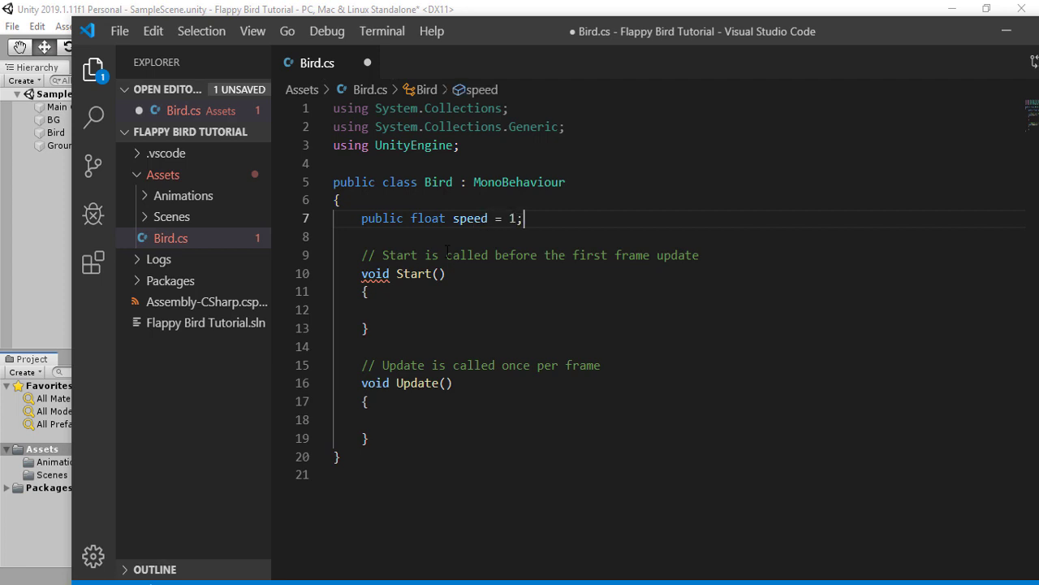
key(Left)
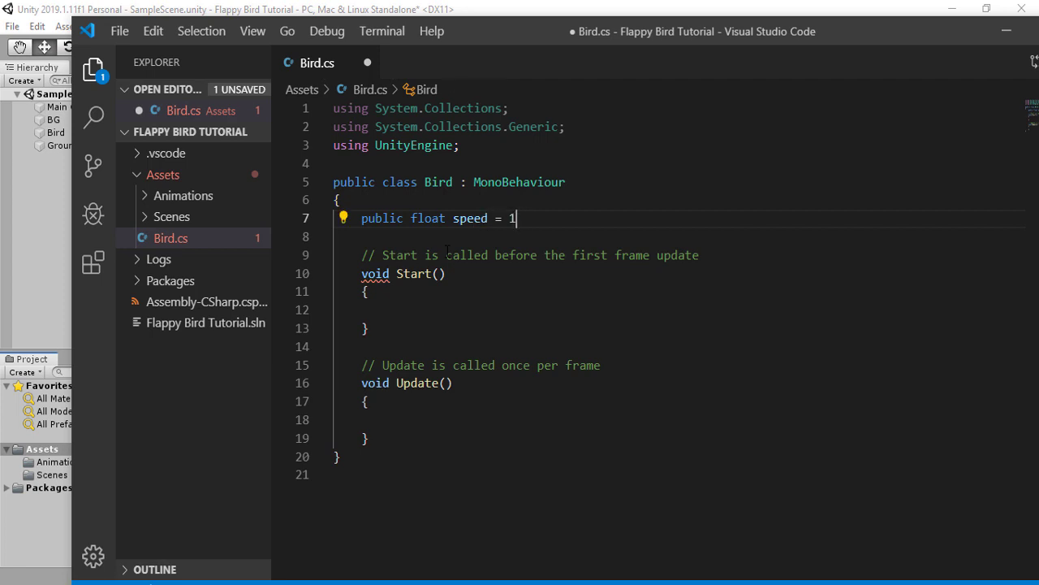
text(f)
key(End)
key(Return)
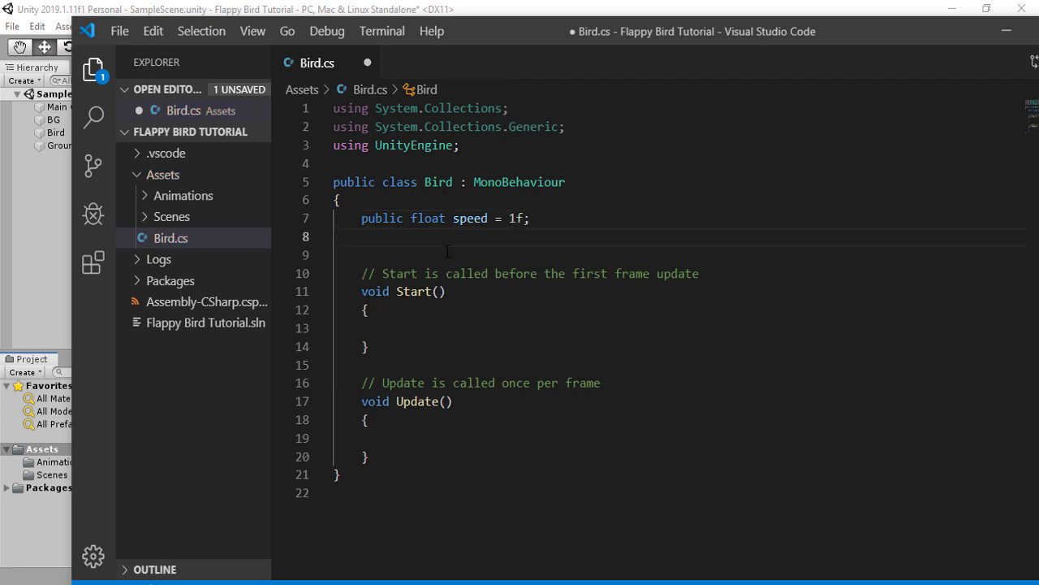
- Declare the field "private Rigidbody2D rig;" directly below the speed variable
text(pr)
key(BackSpace)
key(BackSpace)
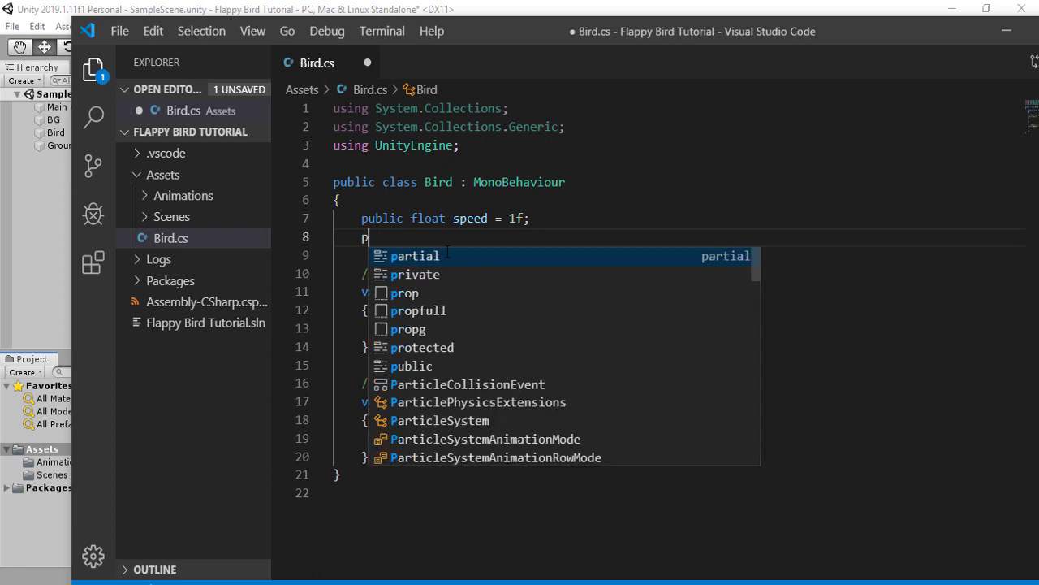
text(private )
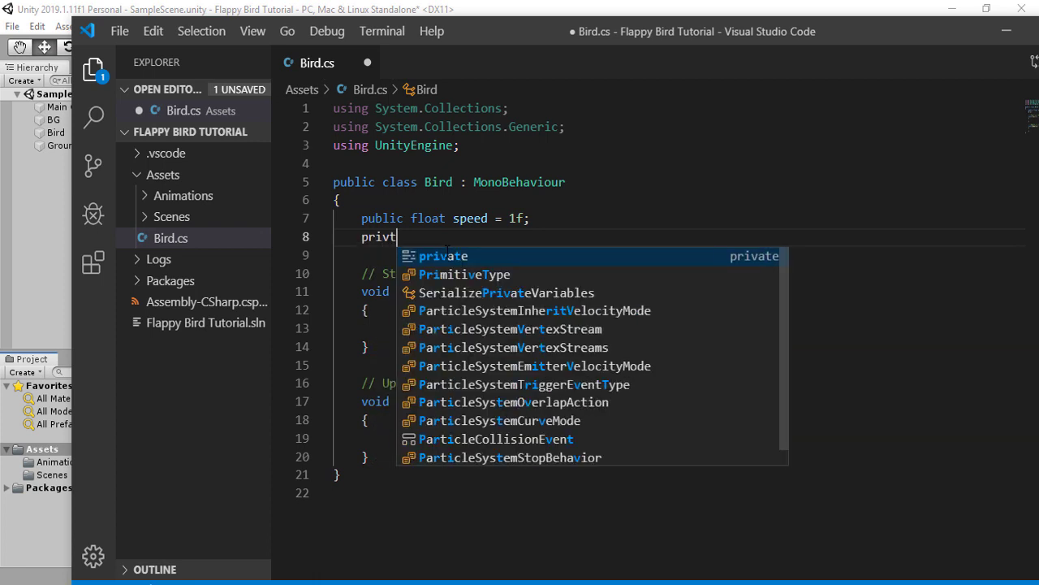
text(rigi)
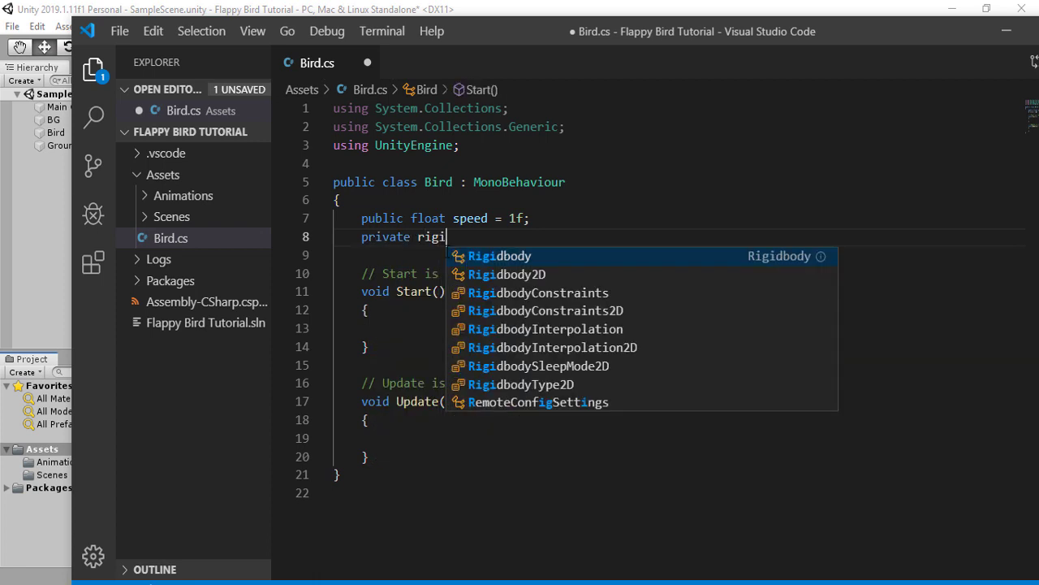
key(Down)
key(Tab)
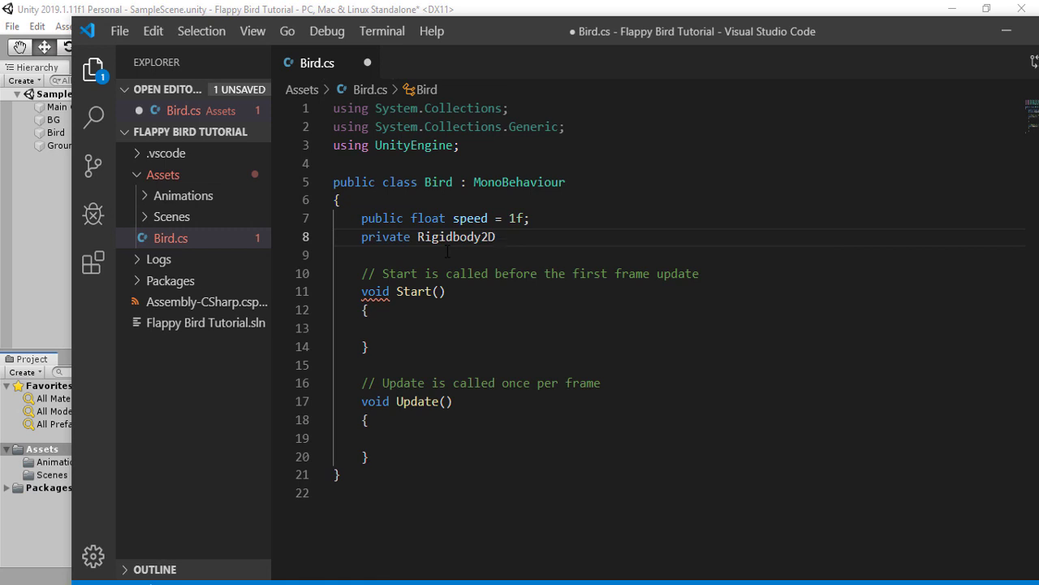
text(rigidbody;)
key(BackSpace)
key(BackSpace)
key(BackSpace)
key(BackSpace)
key(BackSpace)
key(BackSpace)
key(BackSpace)
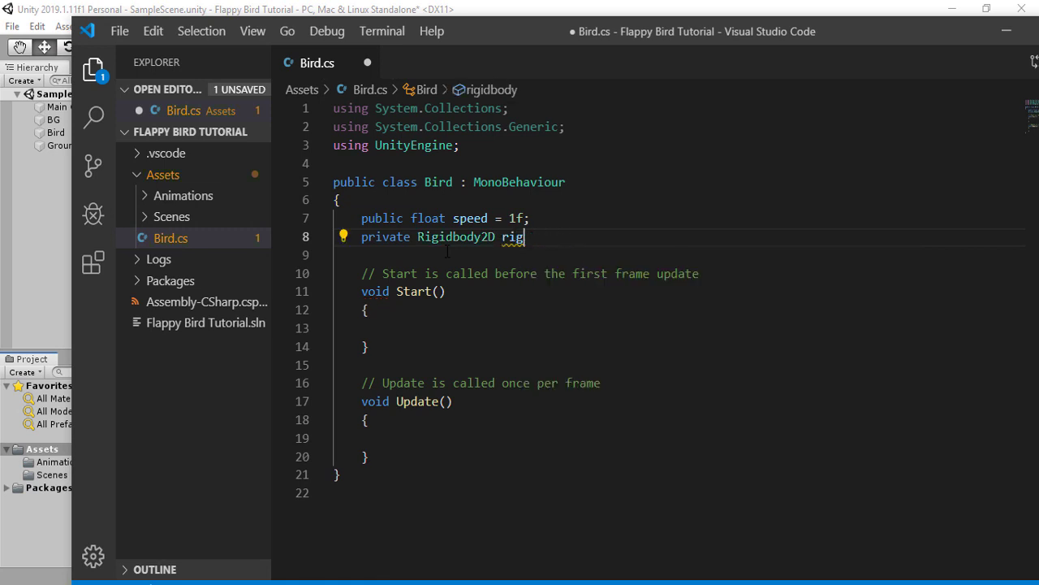
key(BackSpace)
key(BackSpace)
text(igidbody;)
key(BackSpace)
key(BackSpace)
key(BackSpace)
key(BackSpace)
key(BackSpace)
key(BackSpace)
key(BackSpace)
key(BackSpace)
text(g)
key(Escape)
text(;)
- Review the speed and rig declarations, and switch to Unity to examine the Bird's Rigidbody 2D component before returning to the script
click(468, 329)
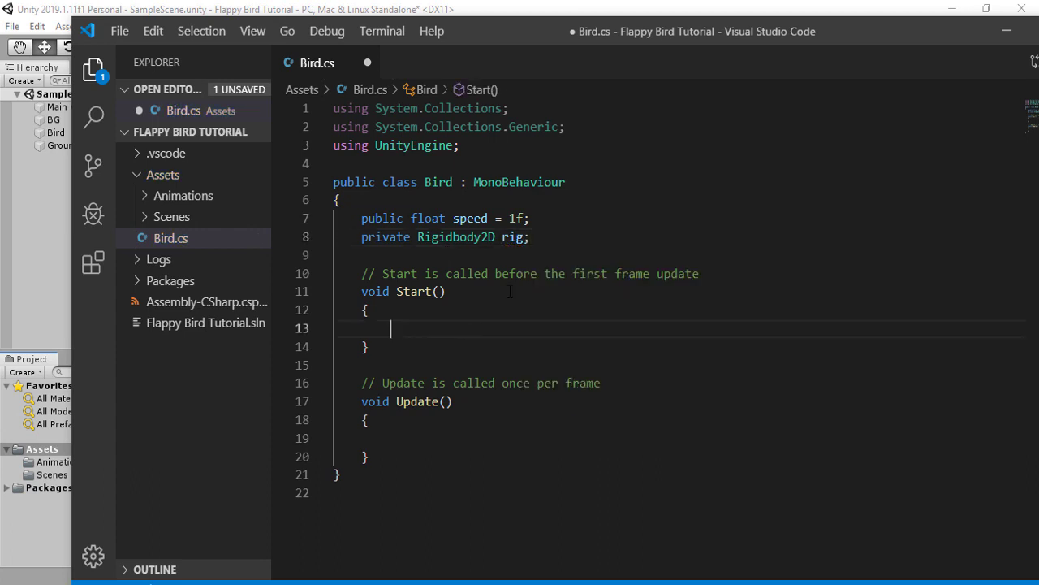
drag(533, 218, 360, 217)
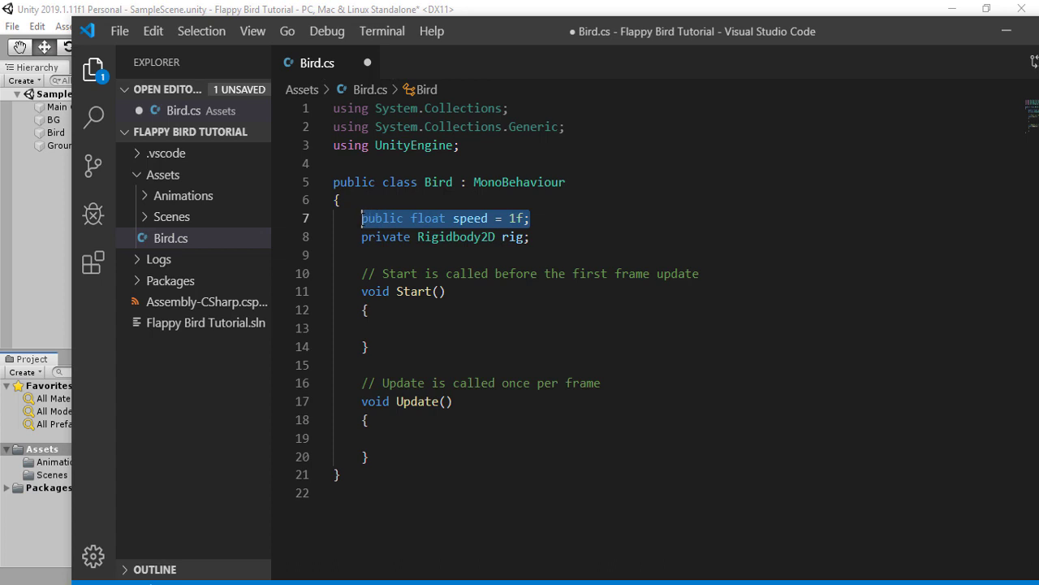
drag(552, 236, 362, 236)
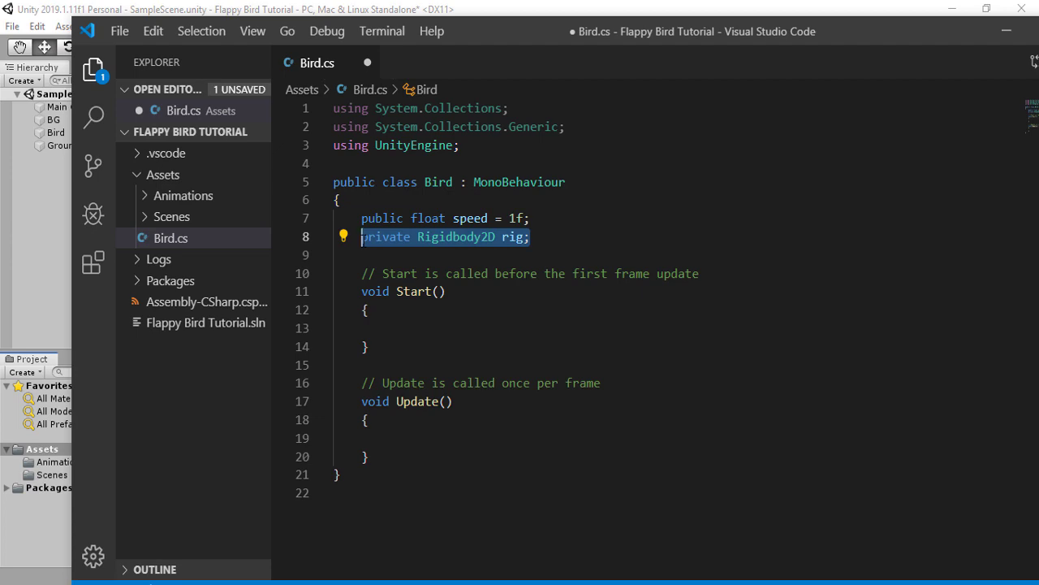
key(alt+Tab)
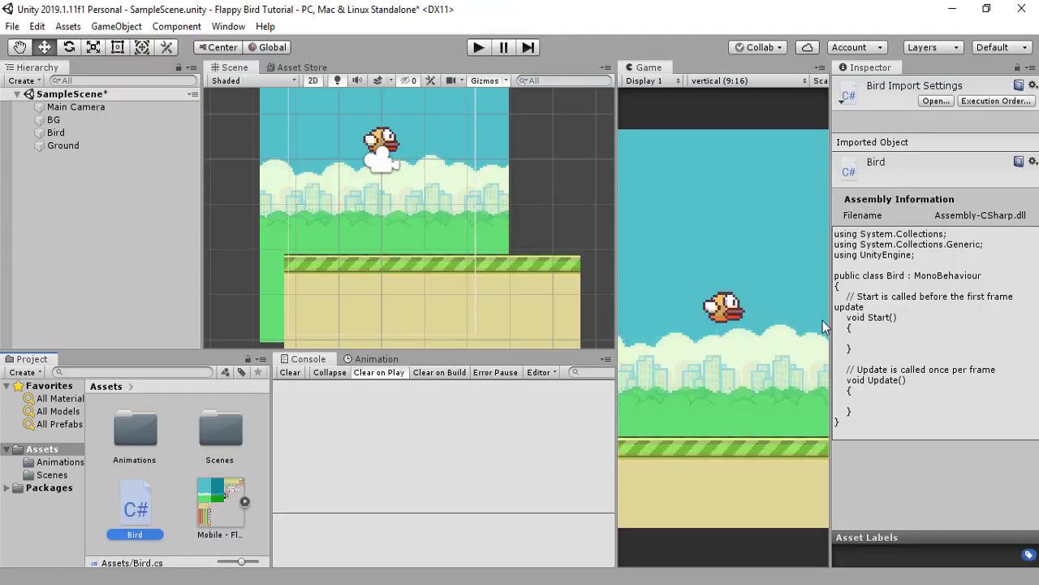
click(117, 133)
scroll(893, 350, down, 8)
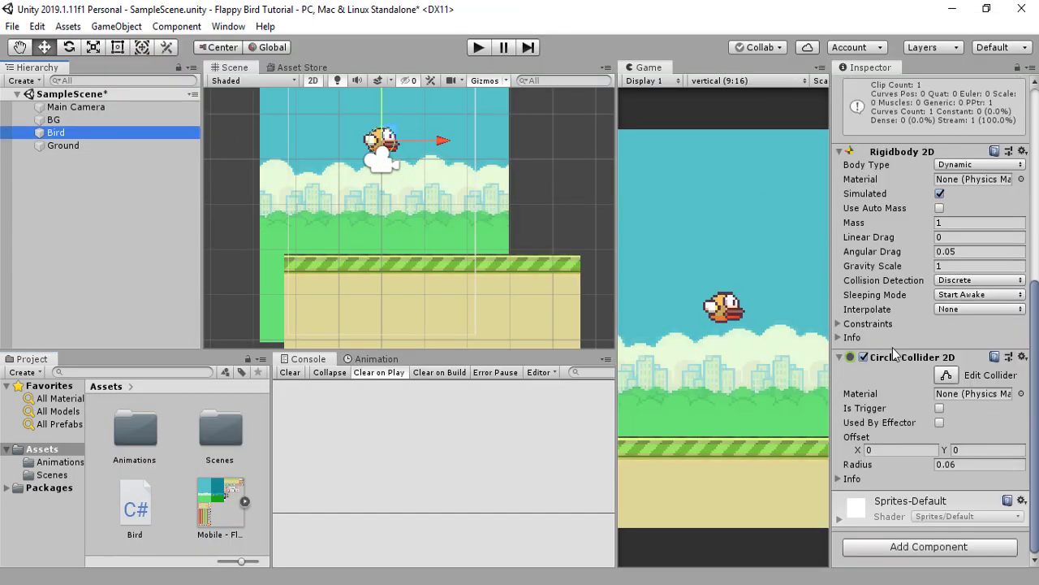
scroll(892, 356, up, 3)
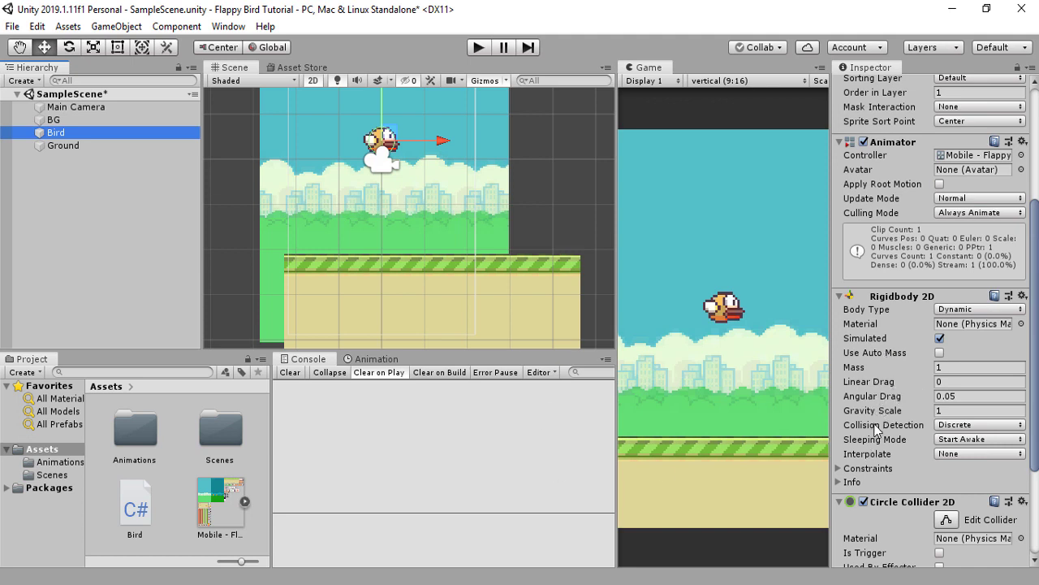
key(alt+Tab)
click(558, 244)
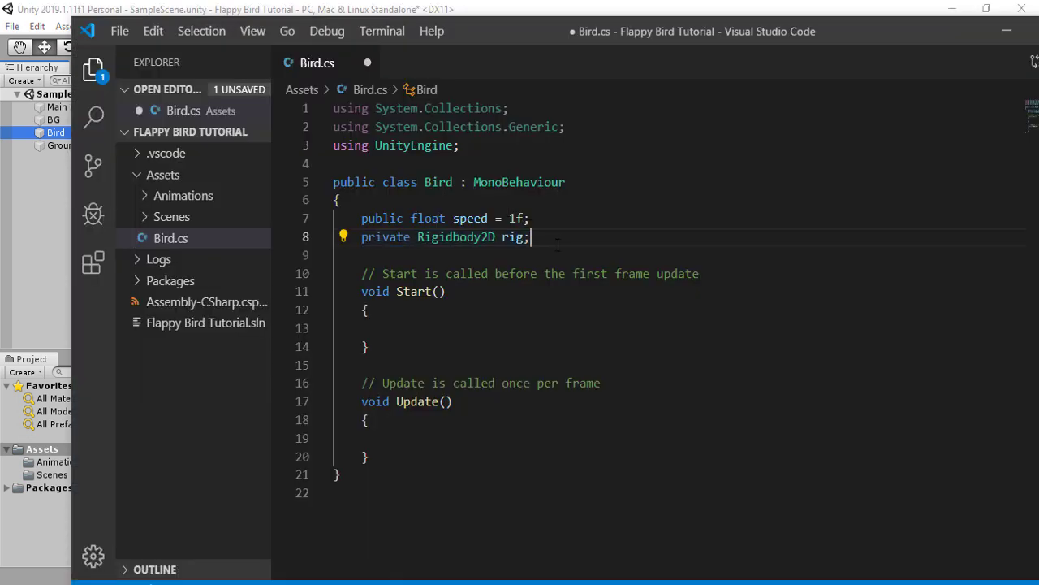
drag(539, 243, 368, 244)
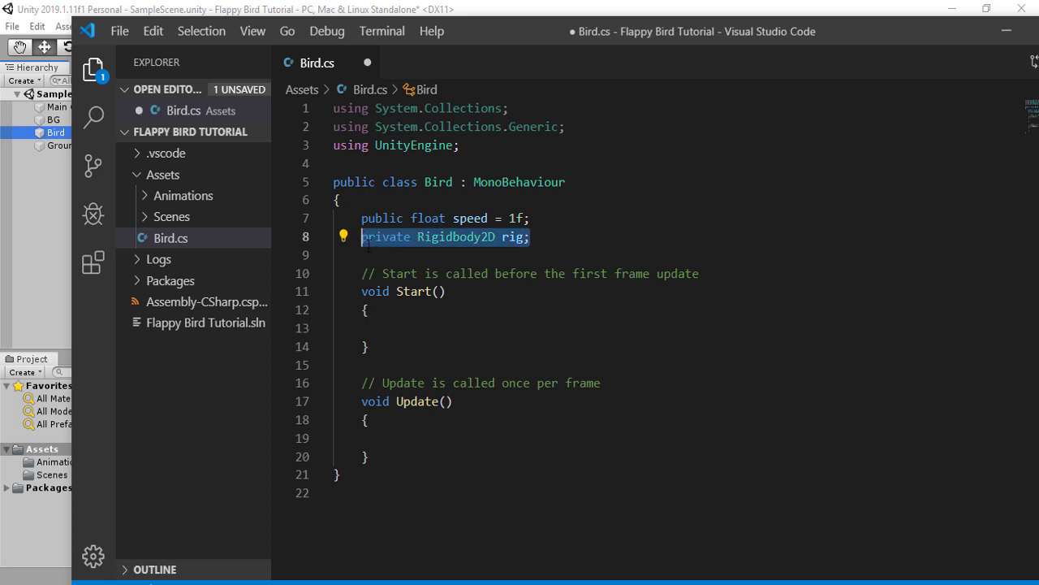
- Inside Start(), assign the Bird's rigid body with "rig = GetComponent<Rigidbody2D>();"
click(481, 329)
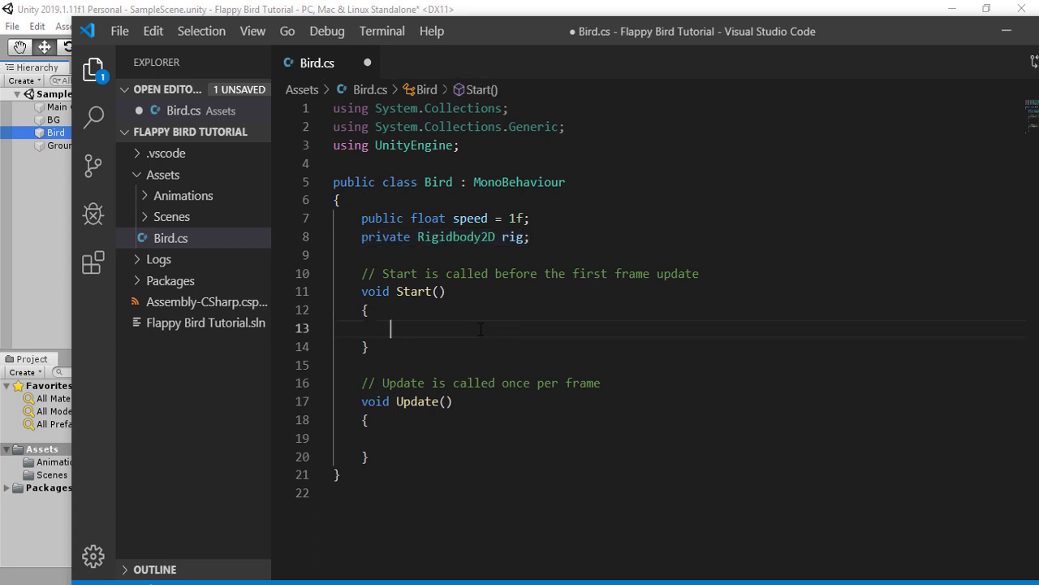
text(rig = )
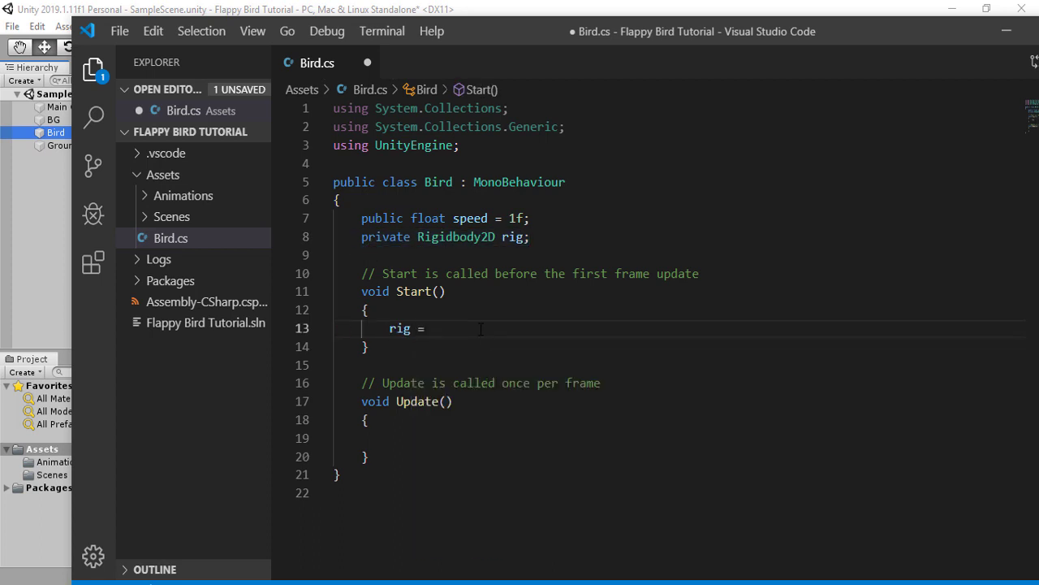
text(GetComponent)
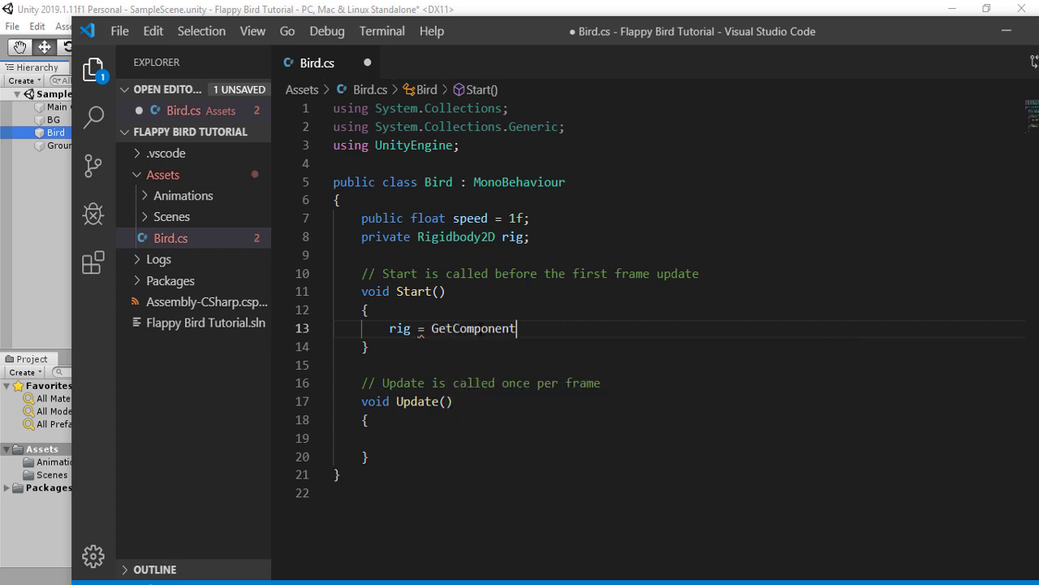
text(<Rigi)
key(Down)
key(Return)
text(>())
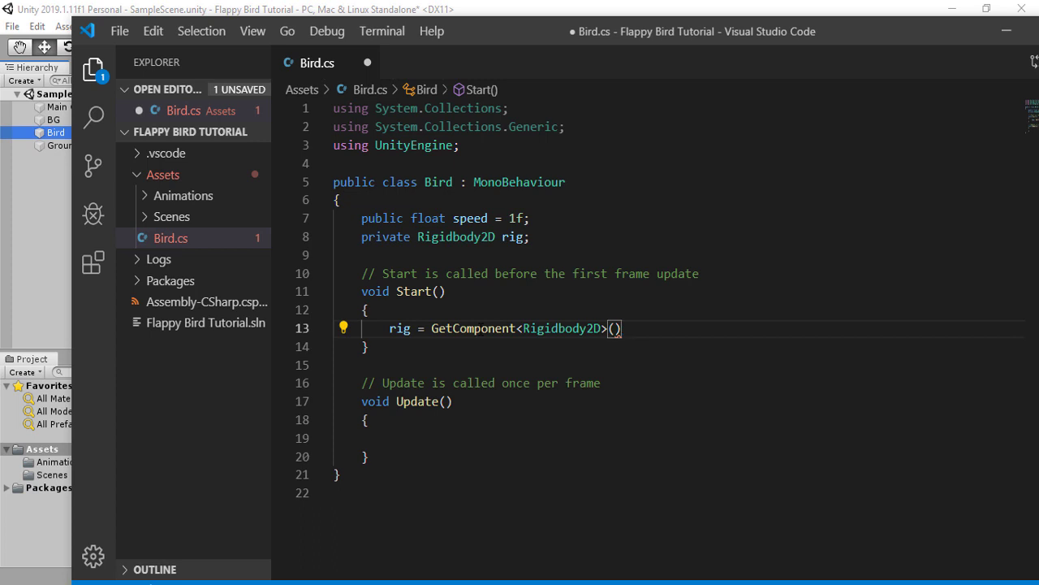
text(;)
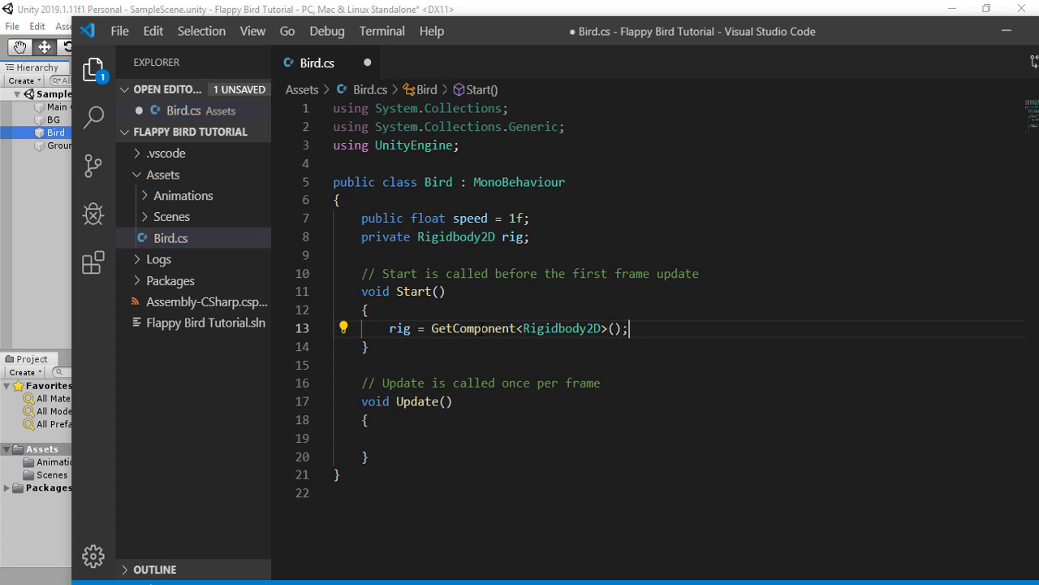
- Add an if block with empty parentheses inside the Update() method
scroll(463, 389, down, 1)
click(463, 389)
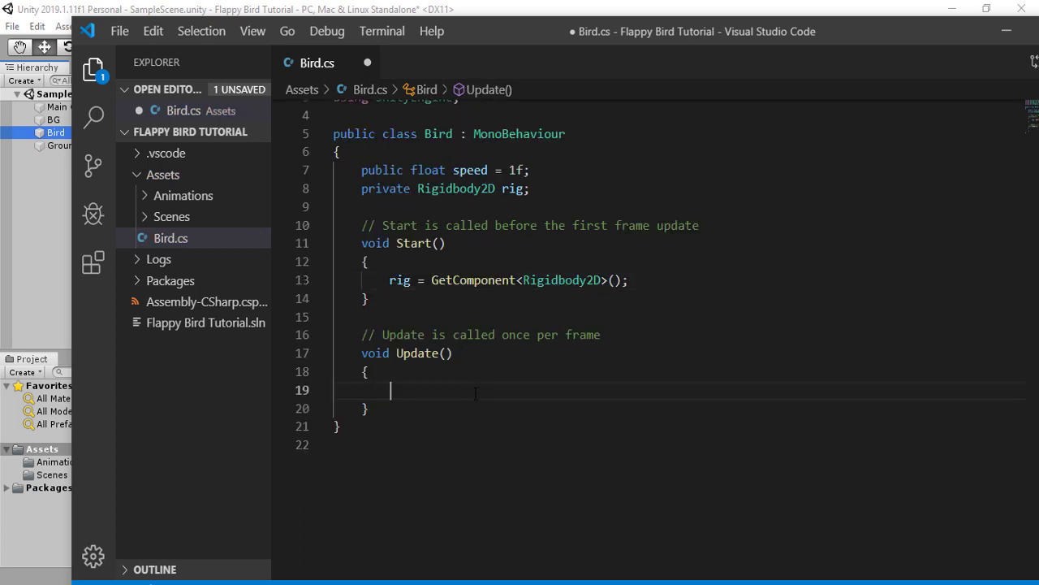
text(if(){)
key(Return)
click(476, 394)
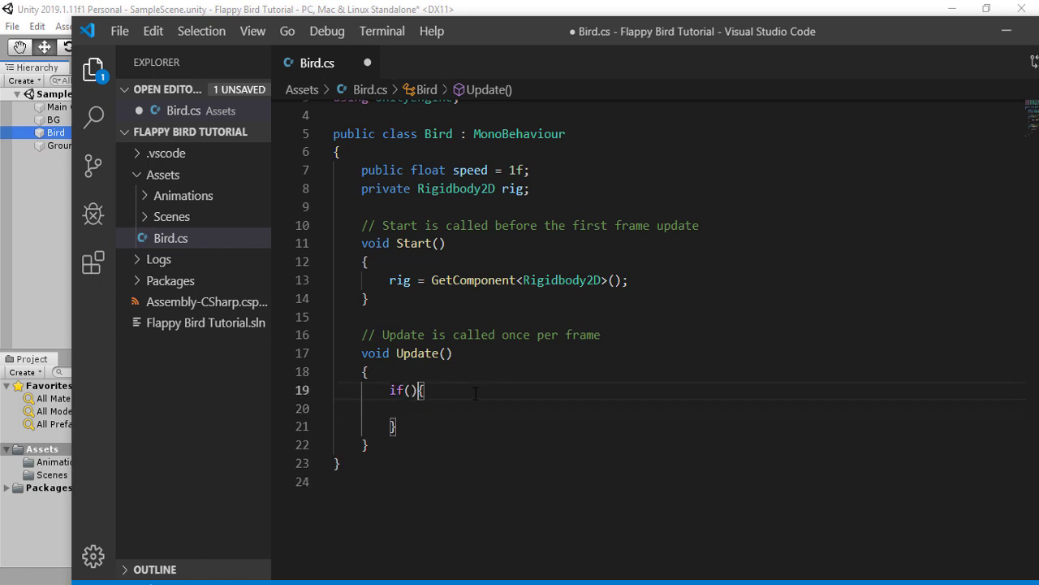
- Set the if condition in Update() to Input.GetMouseButtonDown(0)
key(Left)
key(Left)
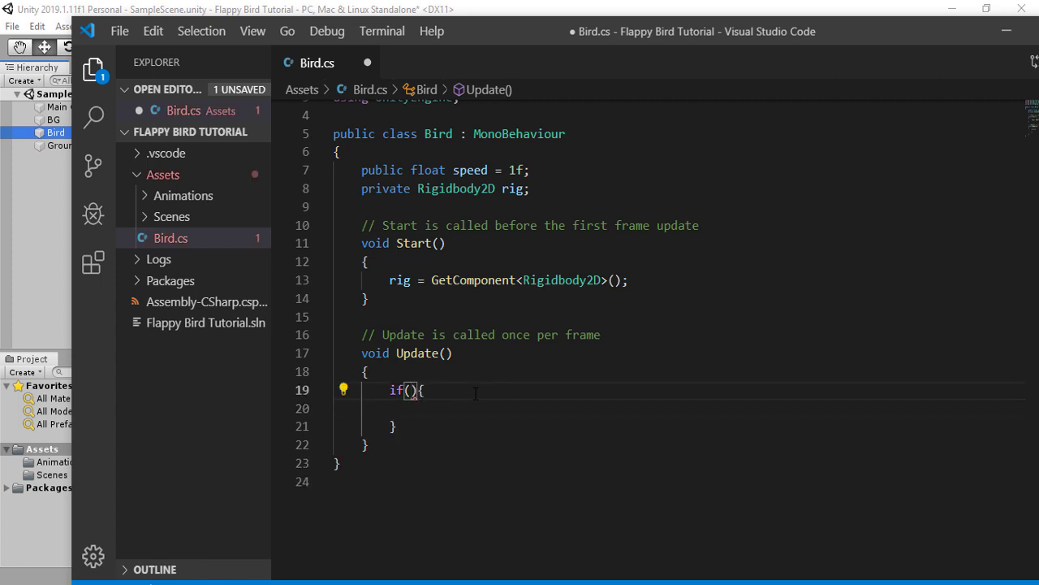
text(Input.g)
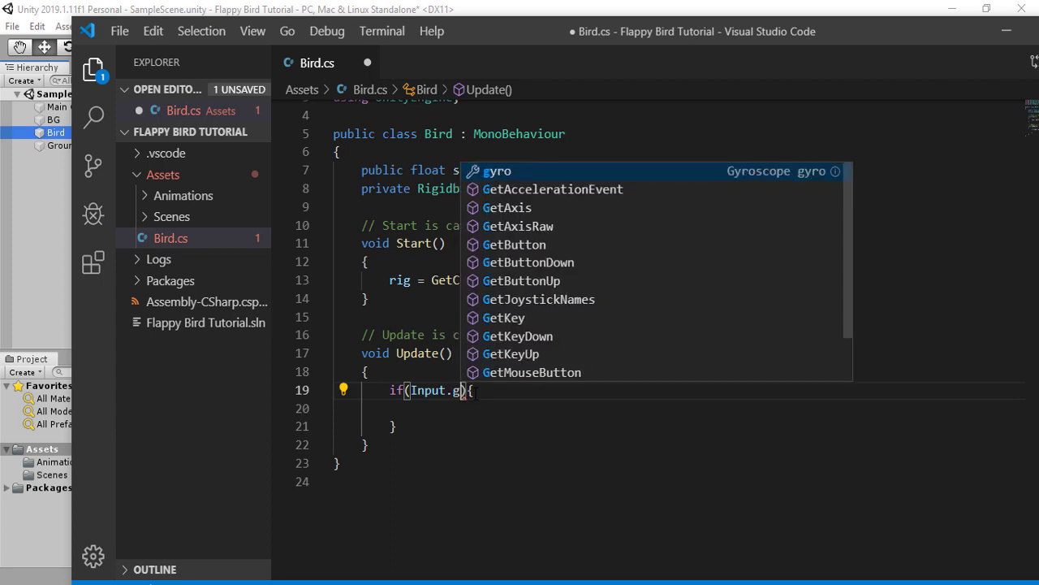
text(etmou)
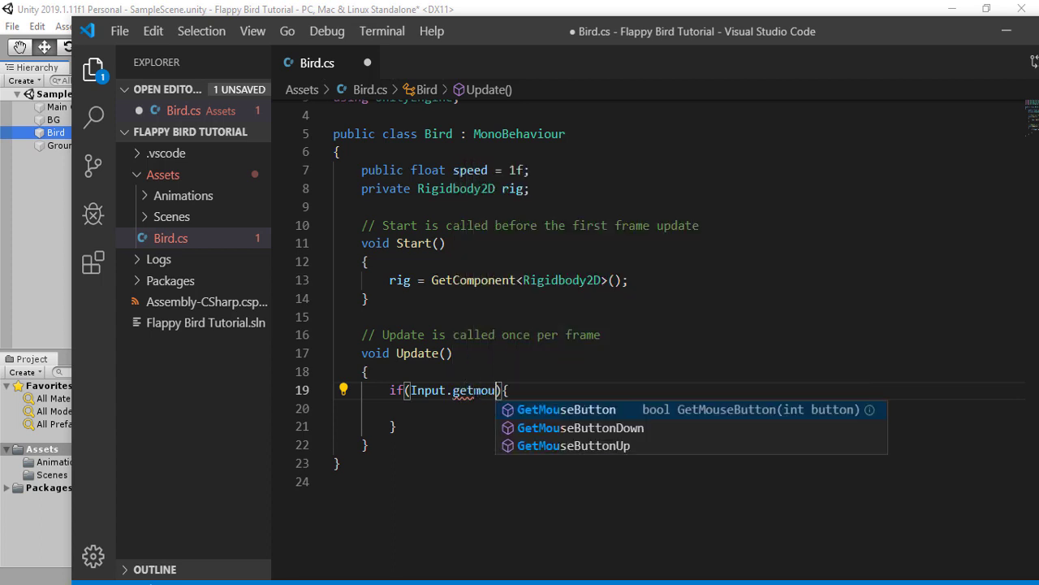
text(se)
key(Down)
key(Return)
text((0))
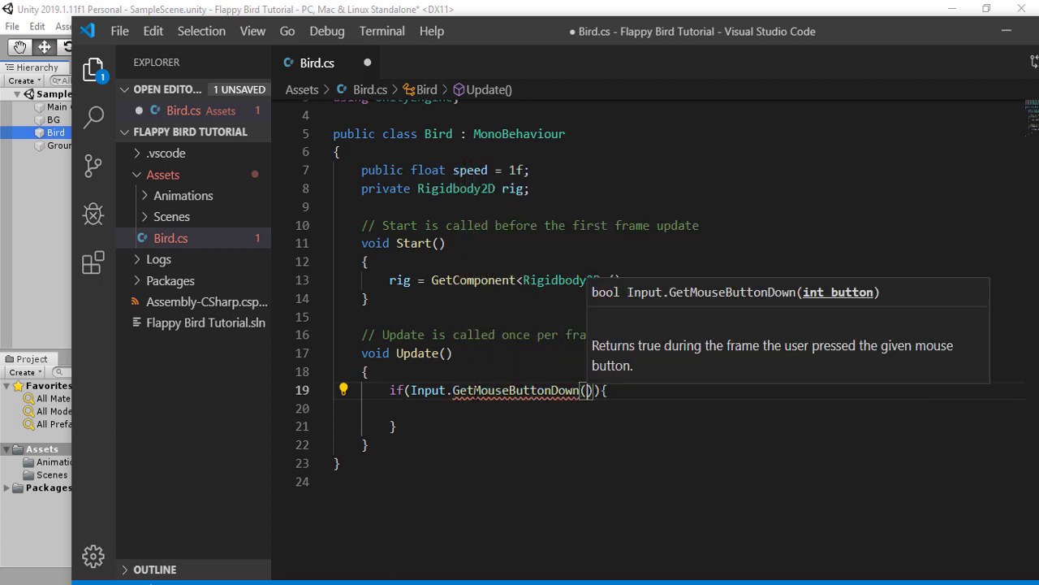
click(523, 412)
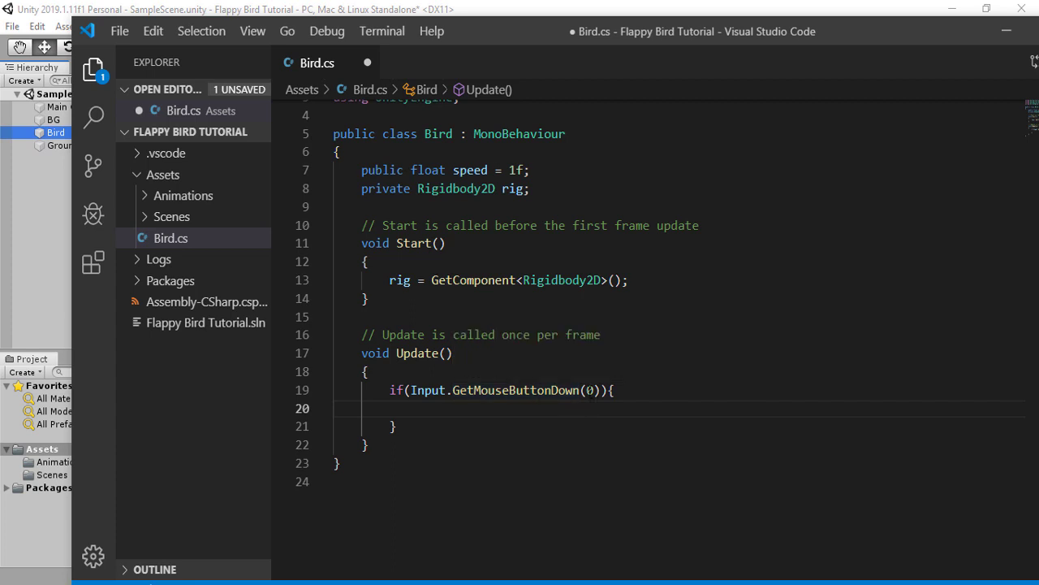
click(593, 391)
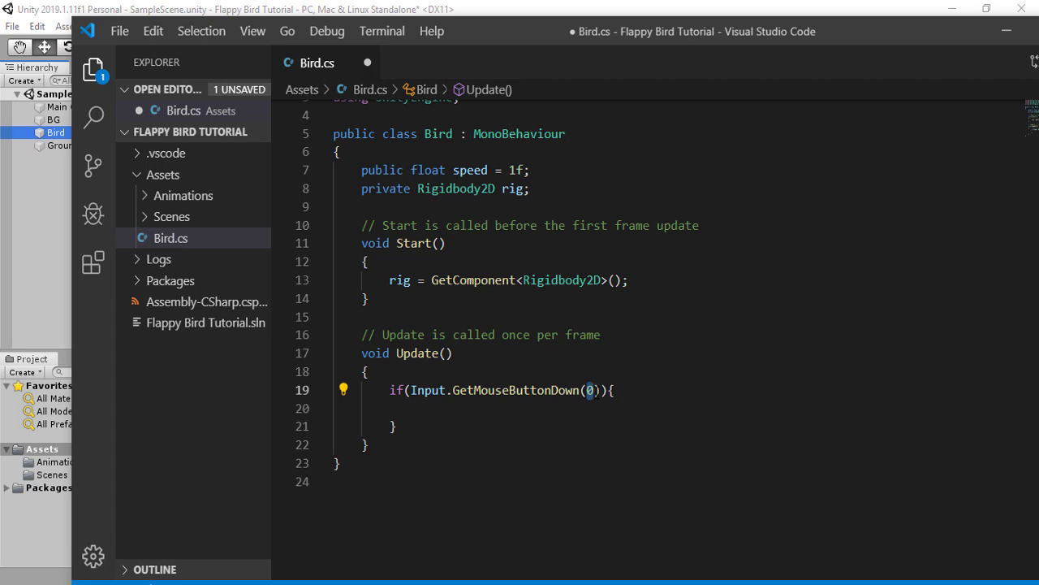
- Inside the mouse-click if block, add the line "rig.velocity = Vector2.up * speed;"
click(551, 407)
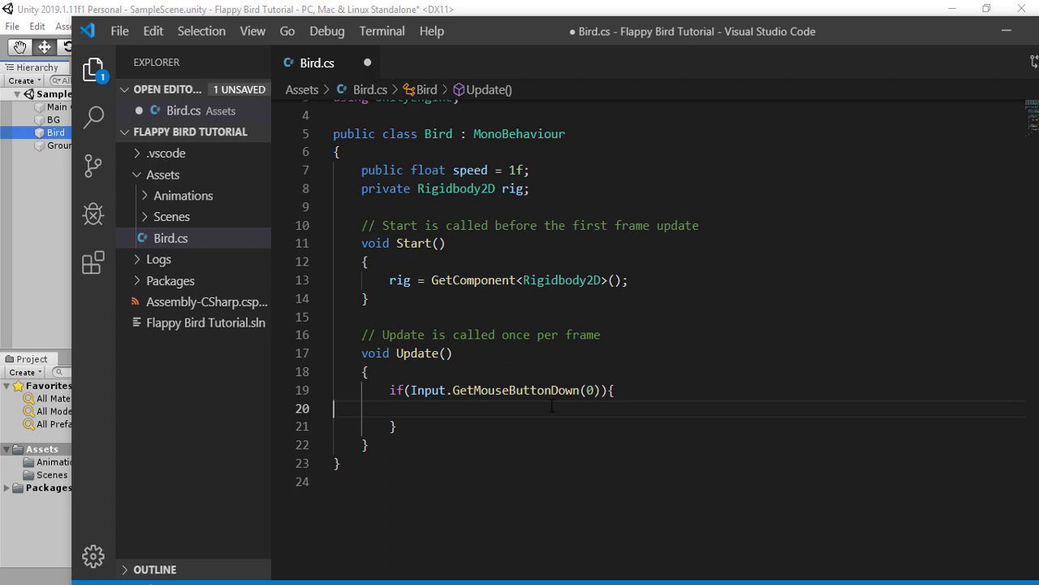
key(Return)
key(Return)
key(Up)
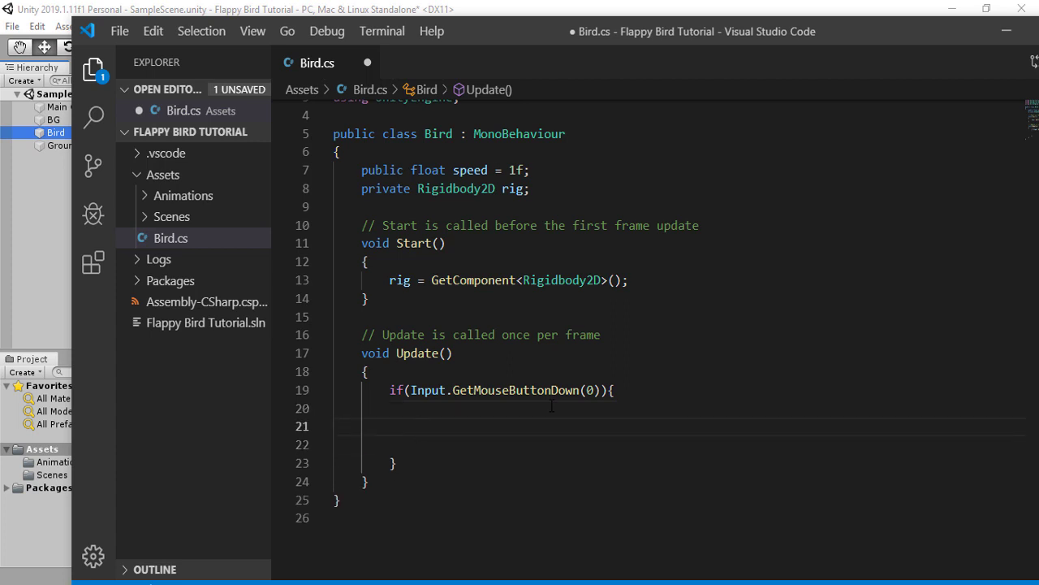
key(Tab)
key(Tab)
key(Tab)
text(ri)
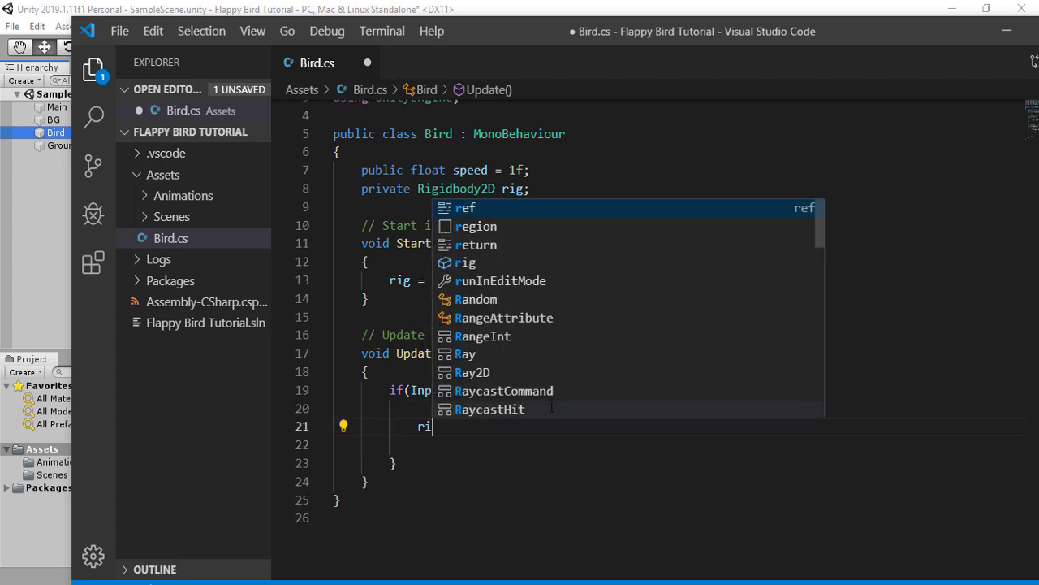
text(g.velocity)
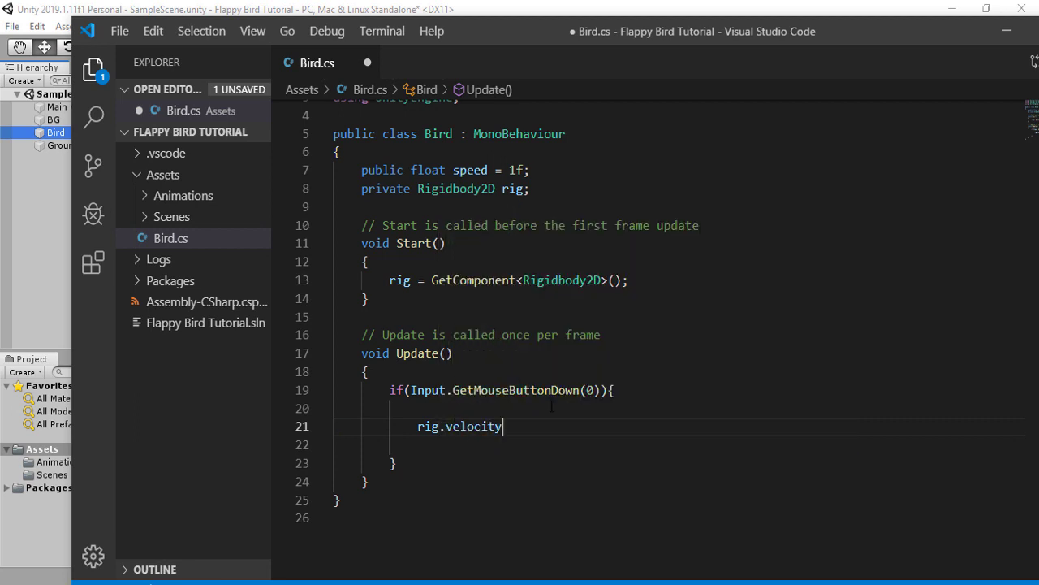
text( = vec)
key(Tab)
text(.up * speed;)
- Review the rig, velocity, Vector2.up and speed parts of the new statement, and save Bird.cs
double_click(428, 426)
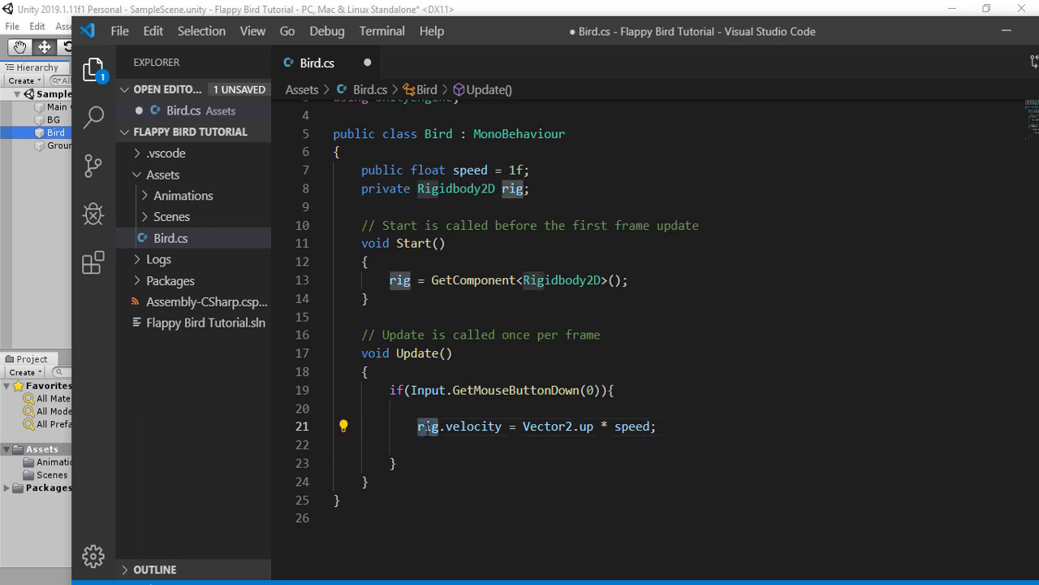
double_click(473, 428)
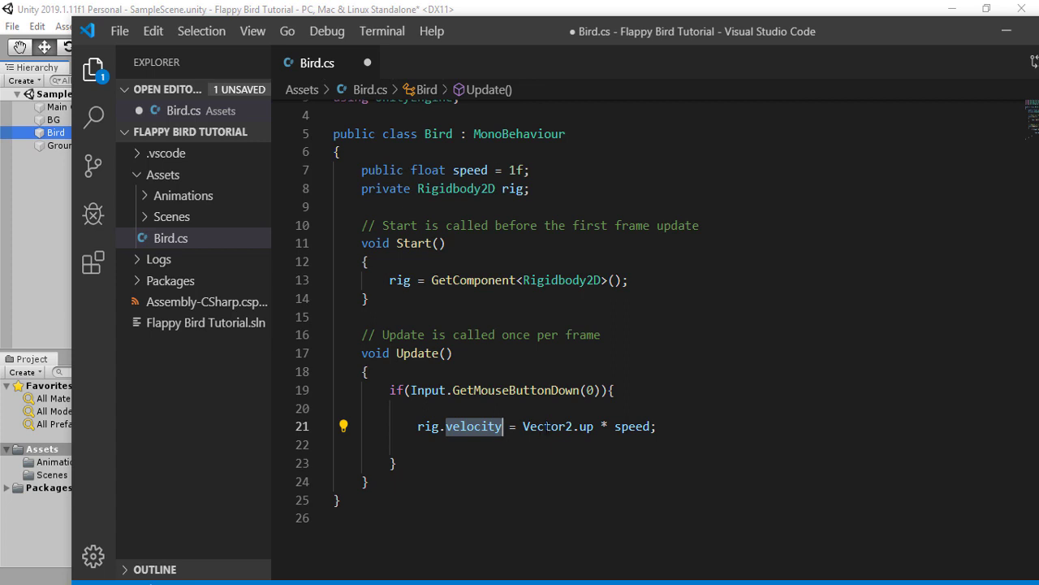
drag(594, 428, 525, 428)
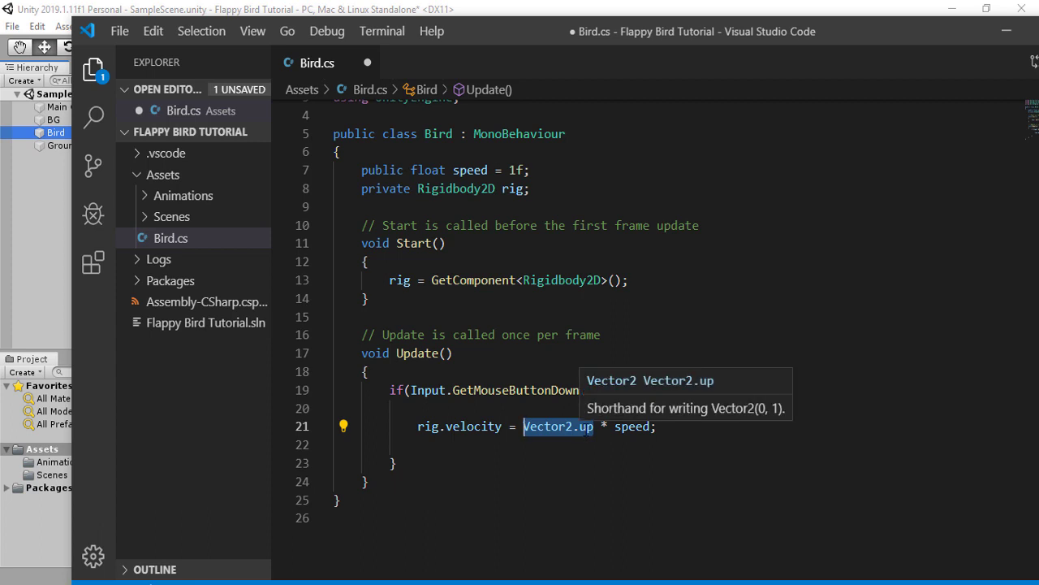
double_click(632, 426)
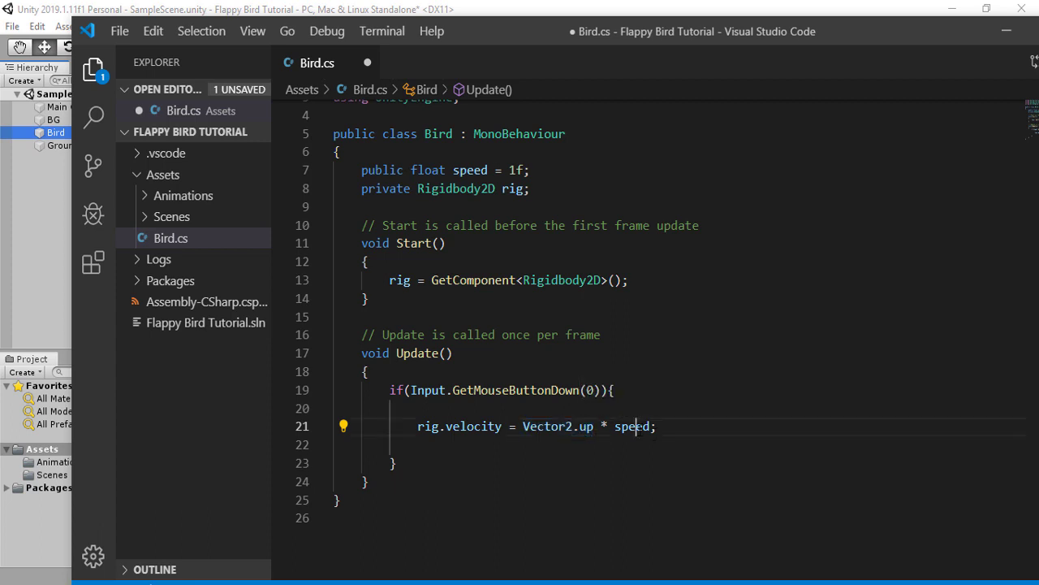
click(664, 429)
key(ctrl+s)
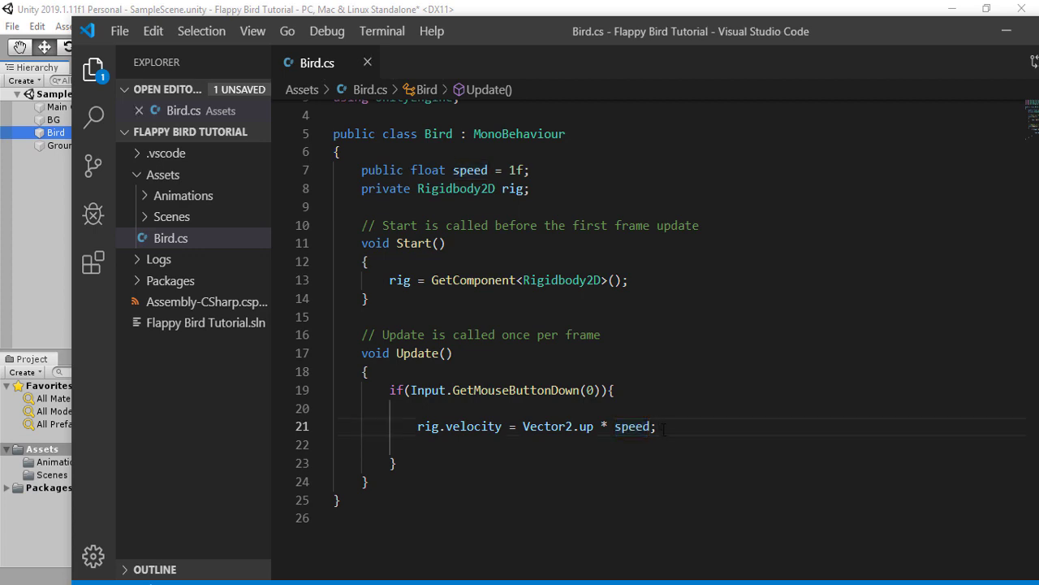
- Switch to Unity and add the Bird script as a component of the Bird object
key(alt+Tab)
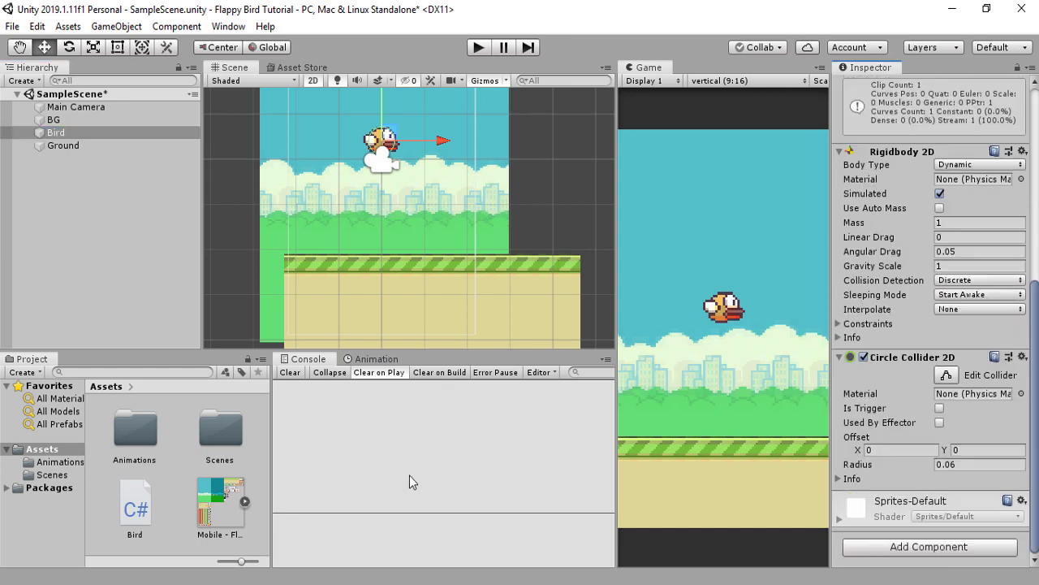
click(938, 550)
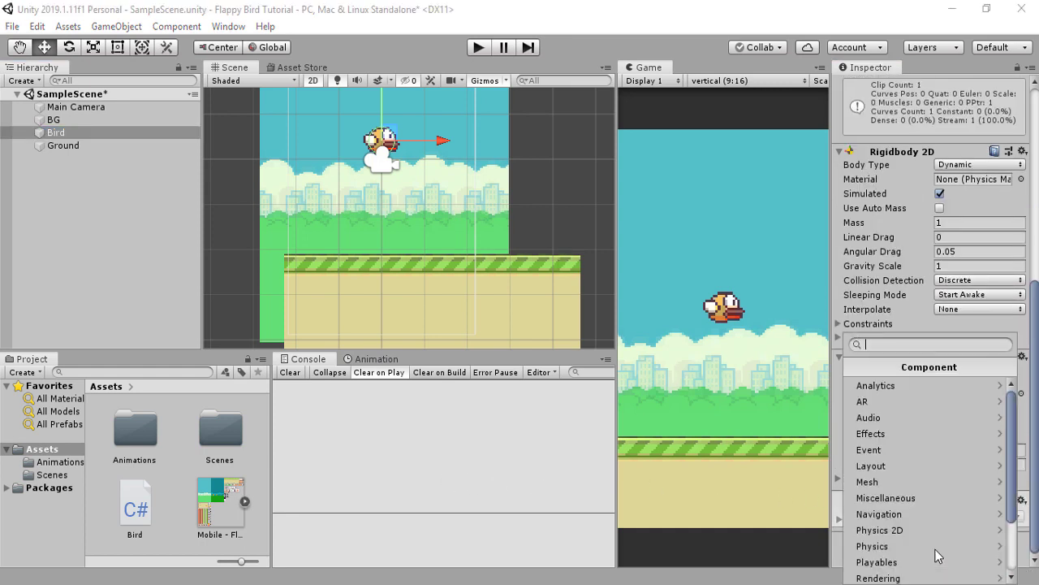
scroll(955, 468, down, 3)
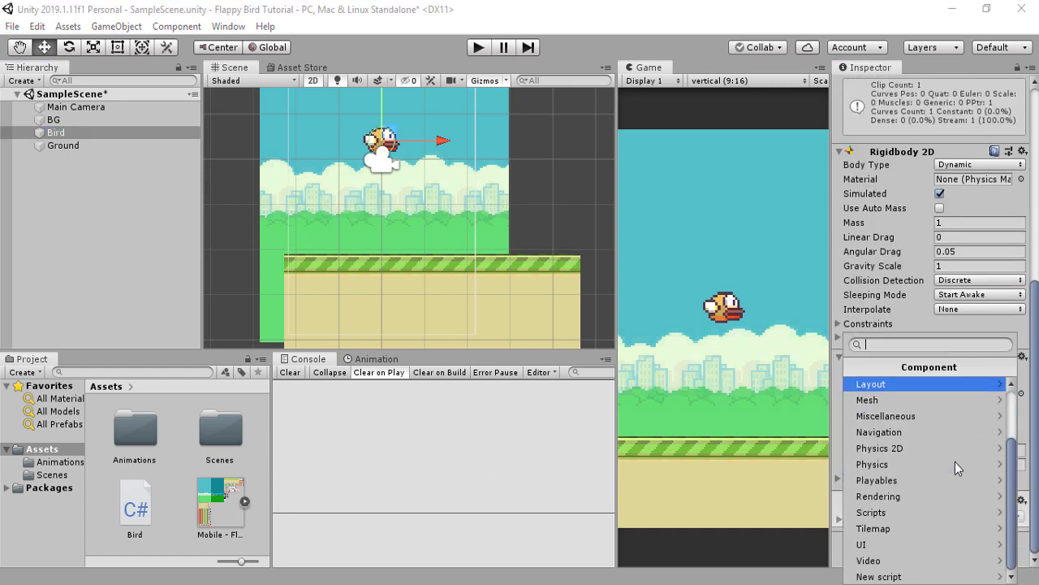
click(910, 514)
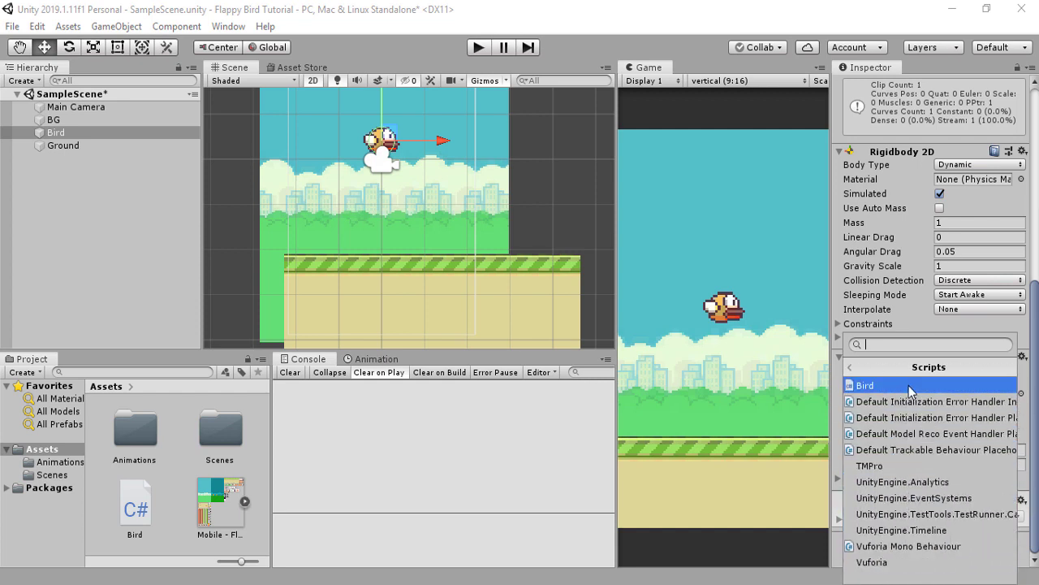
click(910, 387)
scroll(939, 465, down, 2)
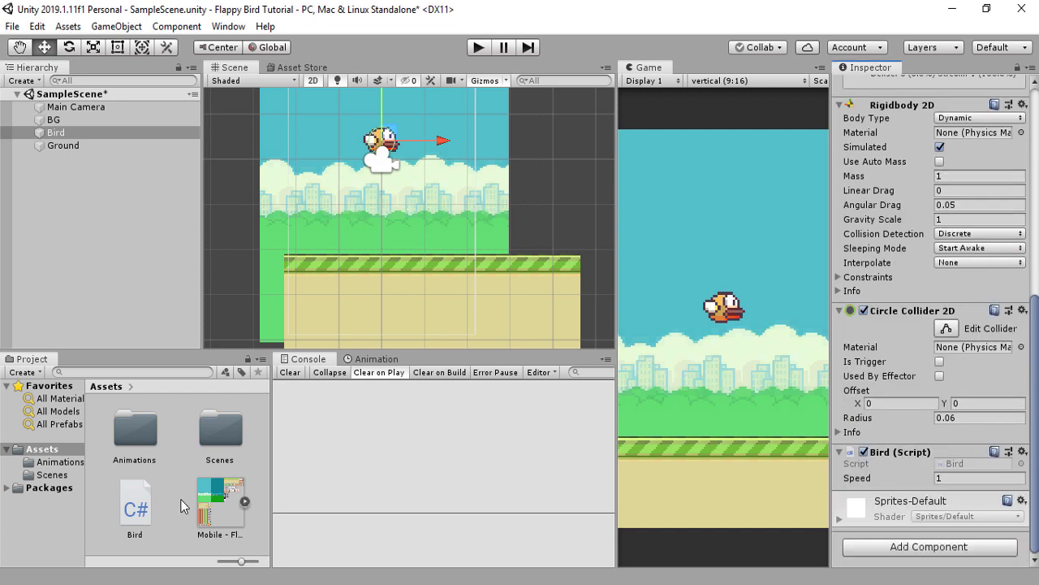
- Run the game to test how the Bird falls and responds to clicks, and stop it
click(953, 479)
click(479, 46)
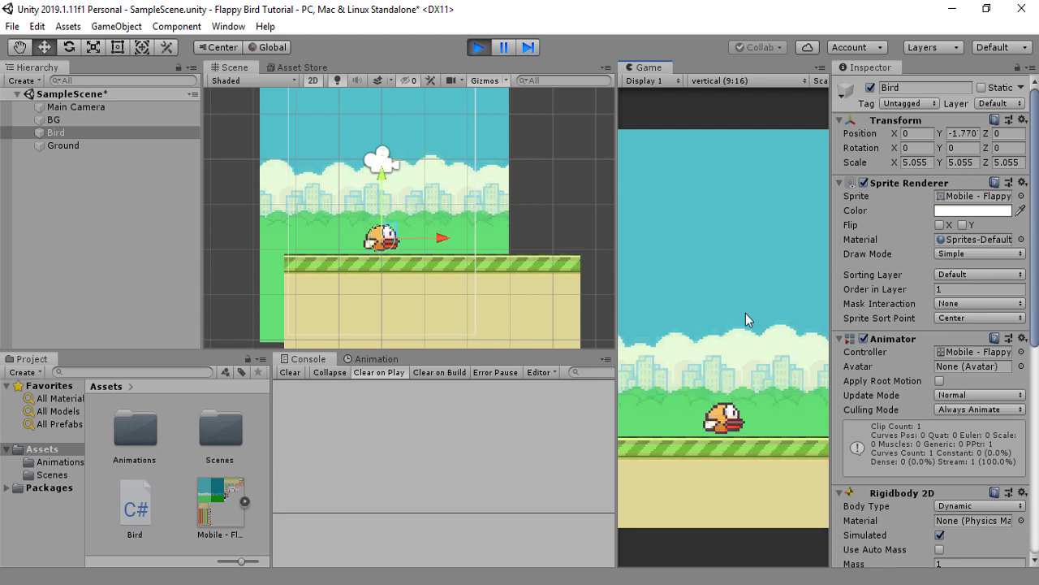
click(479, 48)
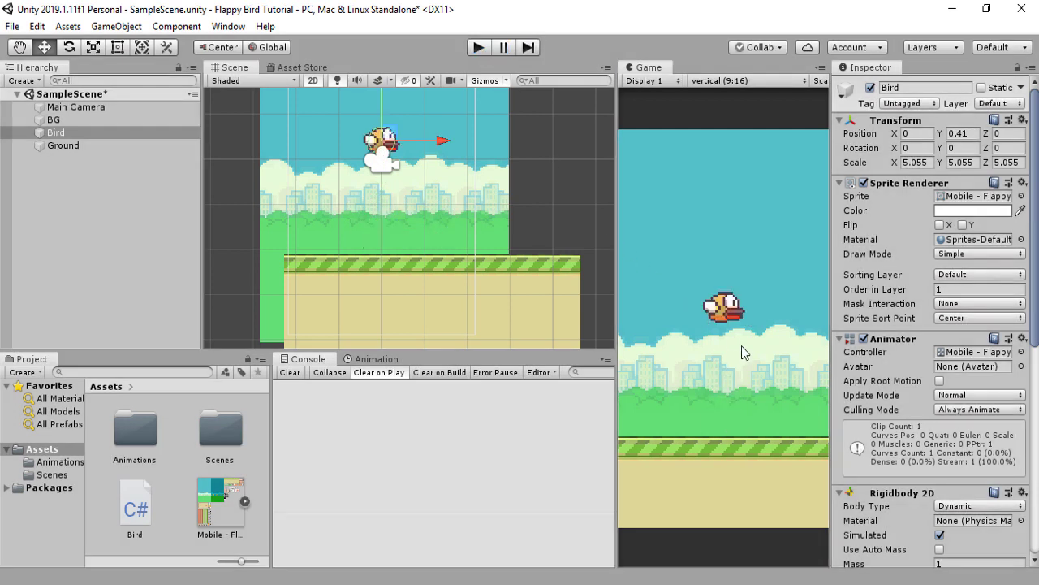
- Set the Bird's Rigidbody 2D gravity scale to 0.6 and its script's speed to 2
scroll(899, 294, down, 6)
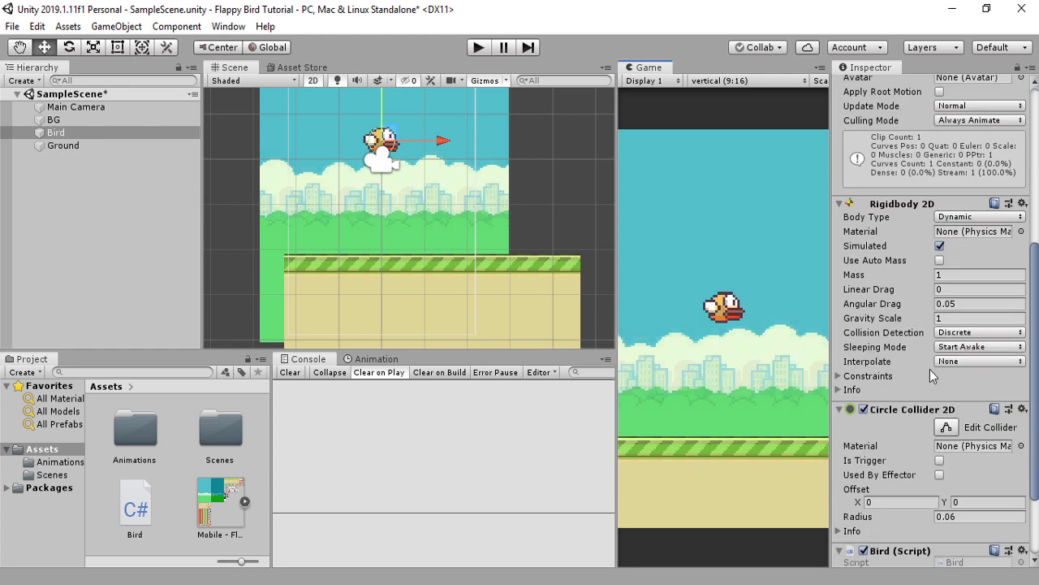
click(965, 321)
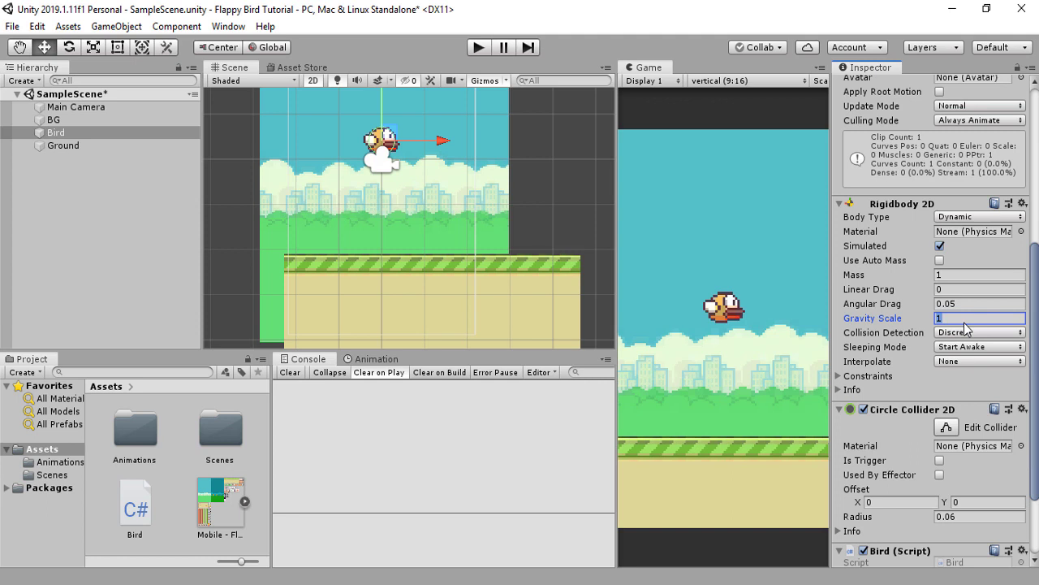
text(0.6)
click(761, 360)
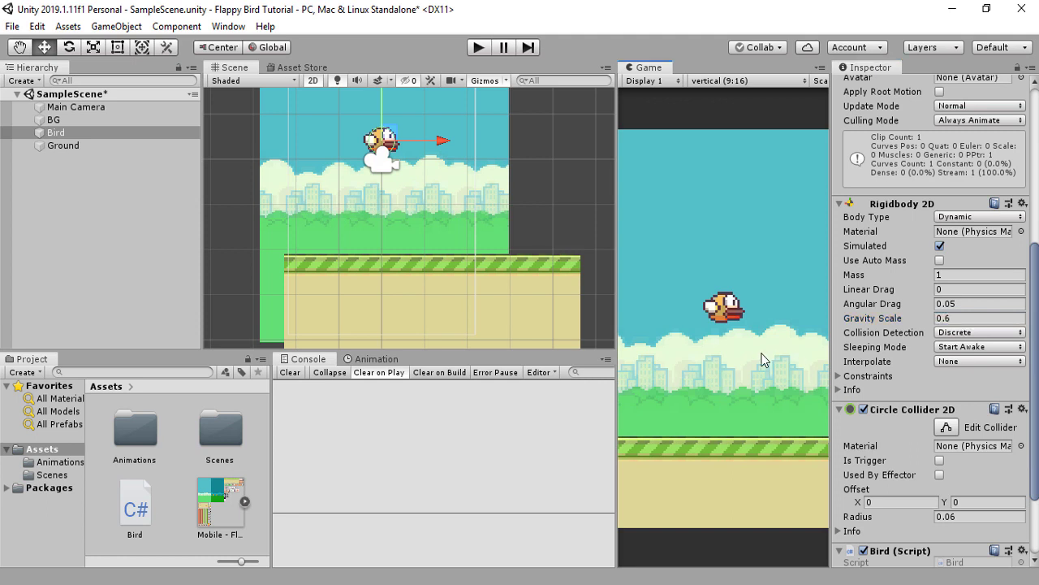
scroll(965, 484, down, 3)
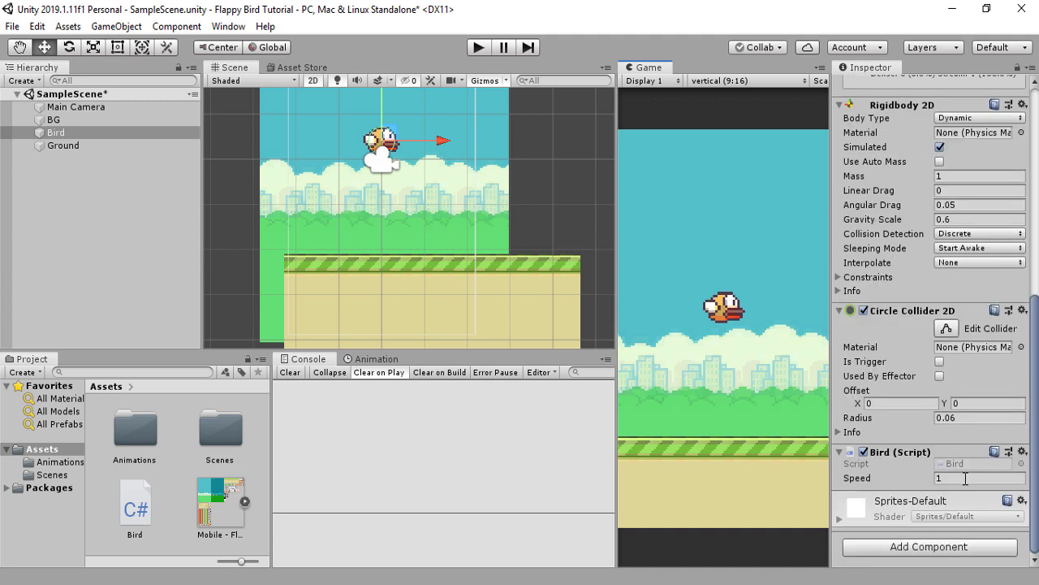
click(971, 479)
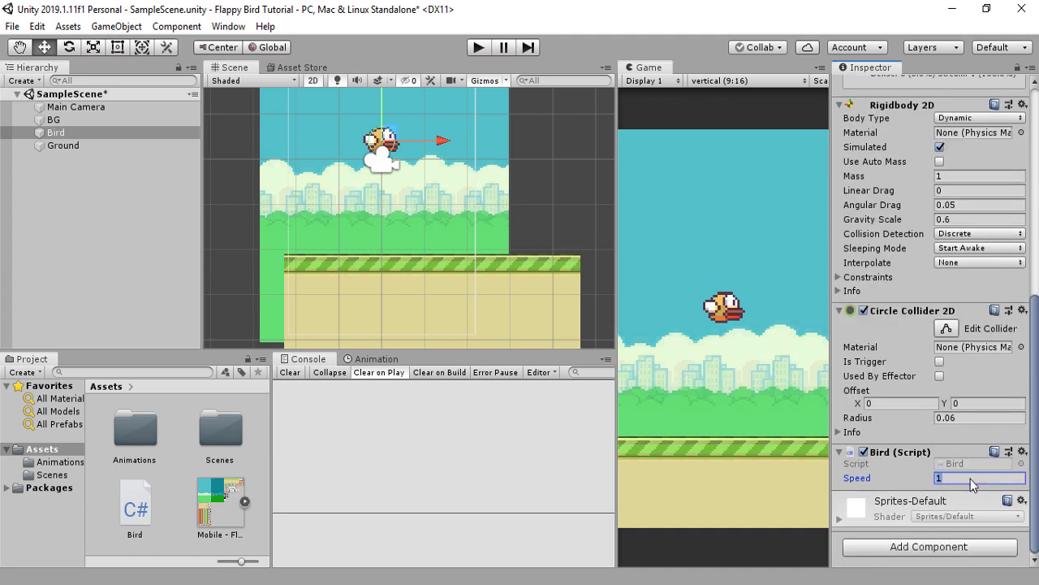
text(2)
key(Return)
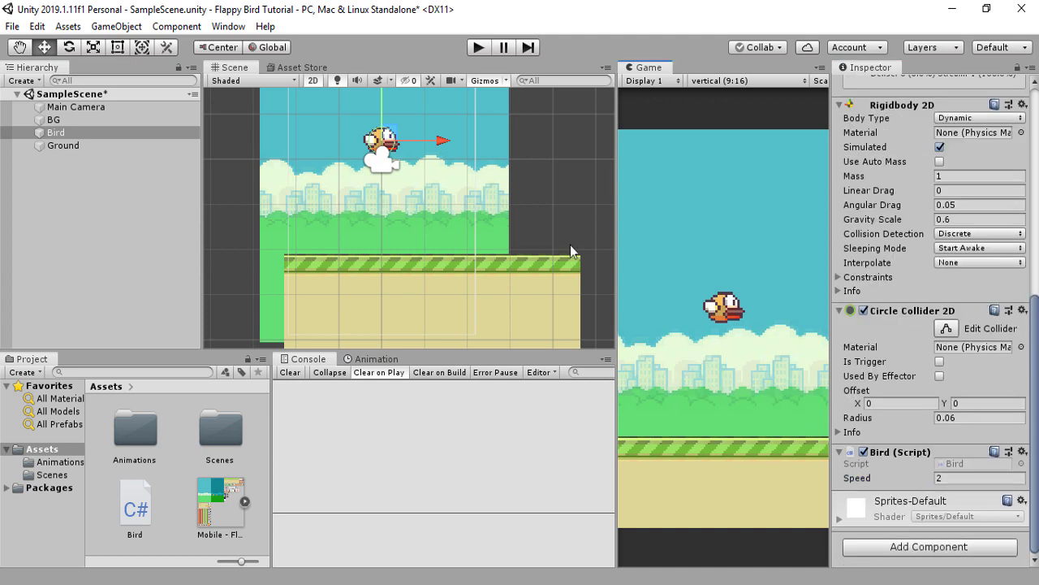
- Play-test the adjusted Bird by making it flap several times in the running game, and exit play mode
click(478, 47)
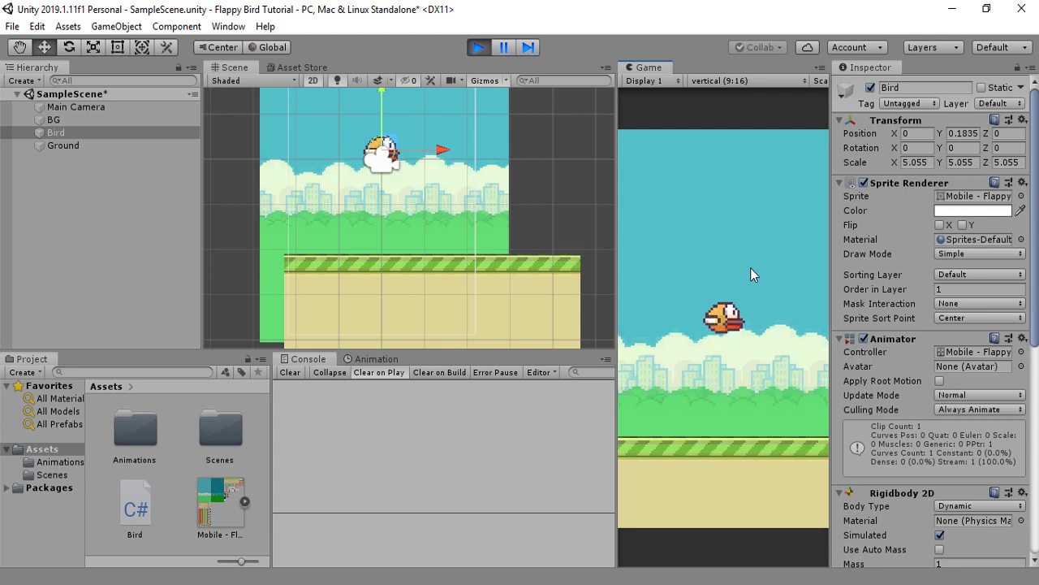
click(750, 267)
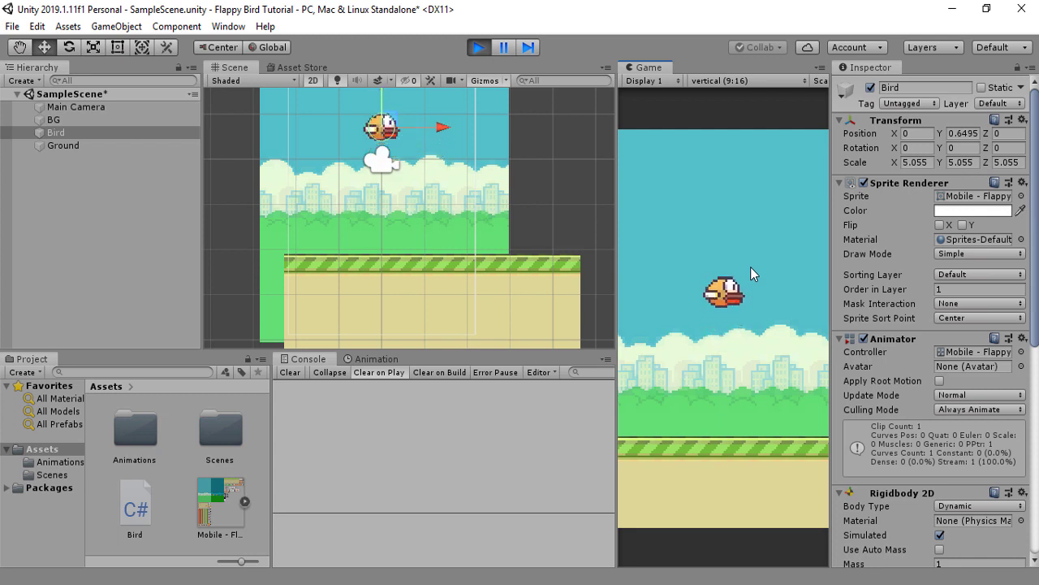
click(750, 267)
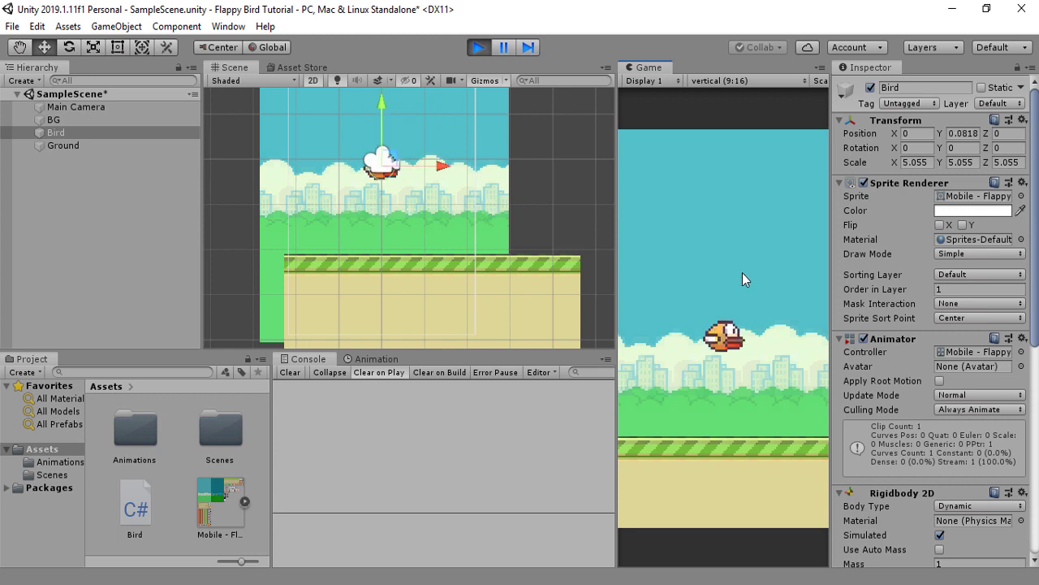
click(743, 274)
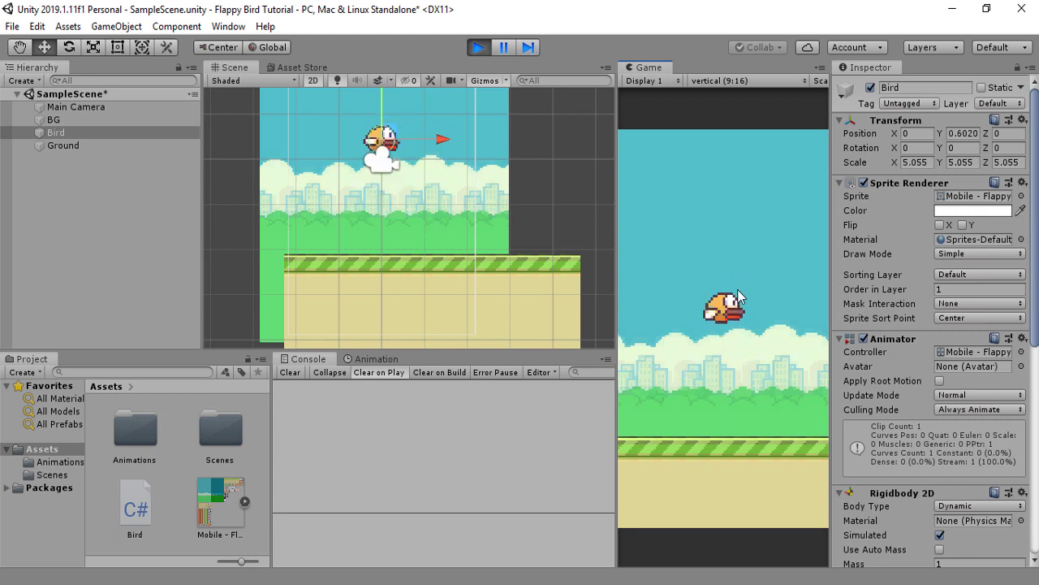
key(ctrl+p)
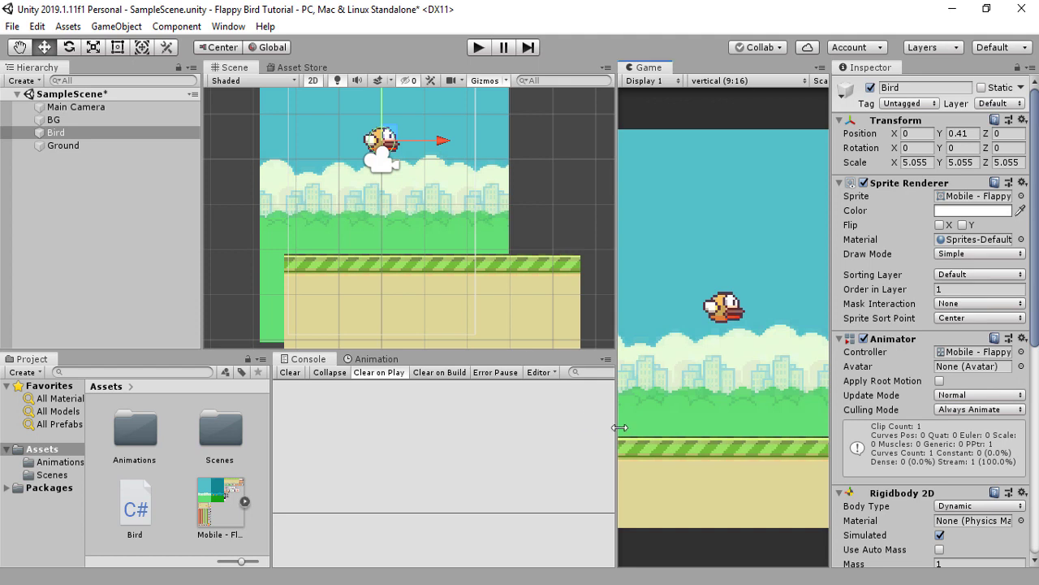
- Create an empty game object in the scene and move it beyond the ground's right end, to about X 7.19
scroll(454, 219, down, 5)
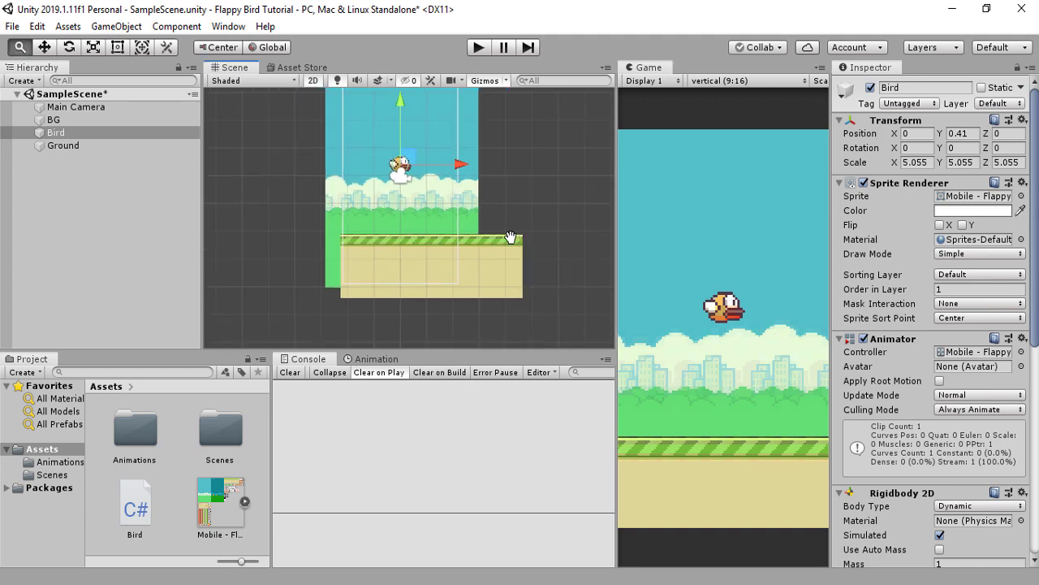
middle_drag(387, 286, 425, 274)
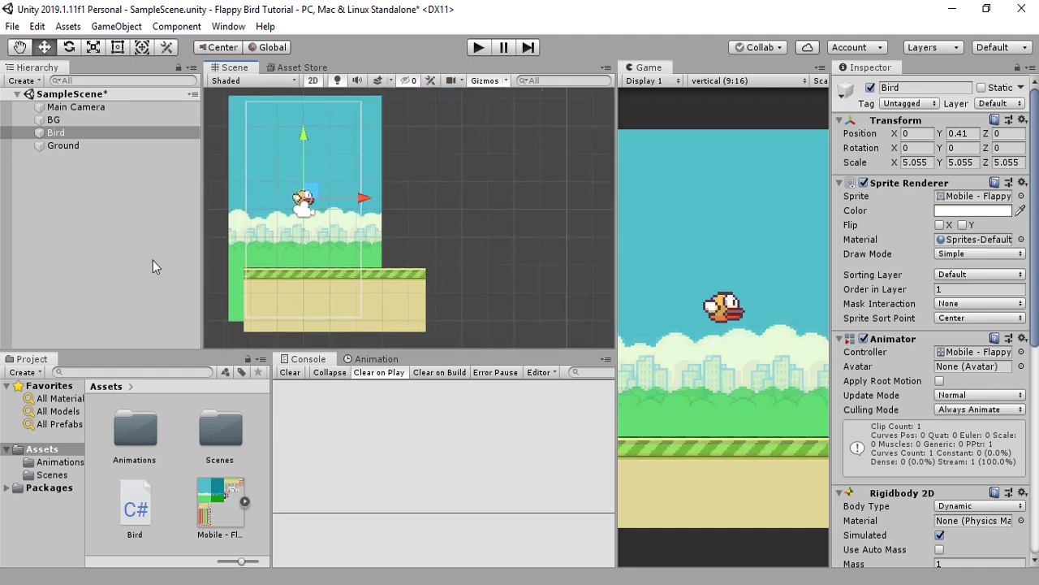
right_click(132, 197)
click(74, 201)
right_click(75, 200)
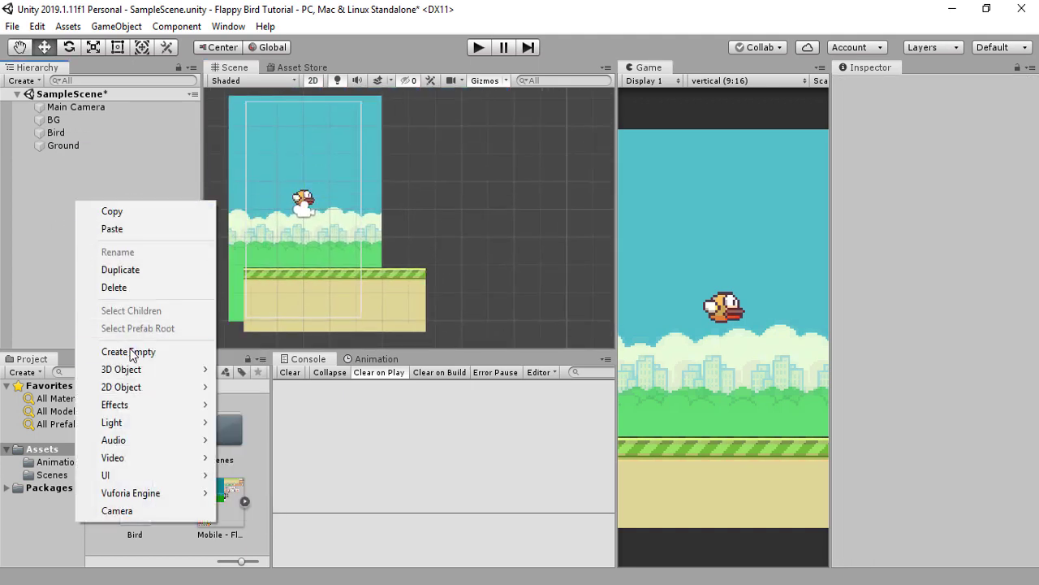
click(132, 352)
drag(467, 212, 560, 222)
middle_drag(498, 224, 399, 234)
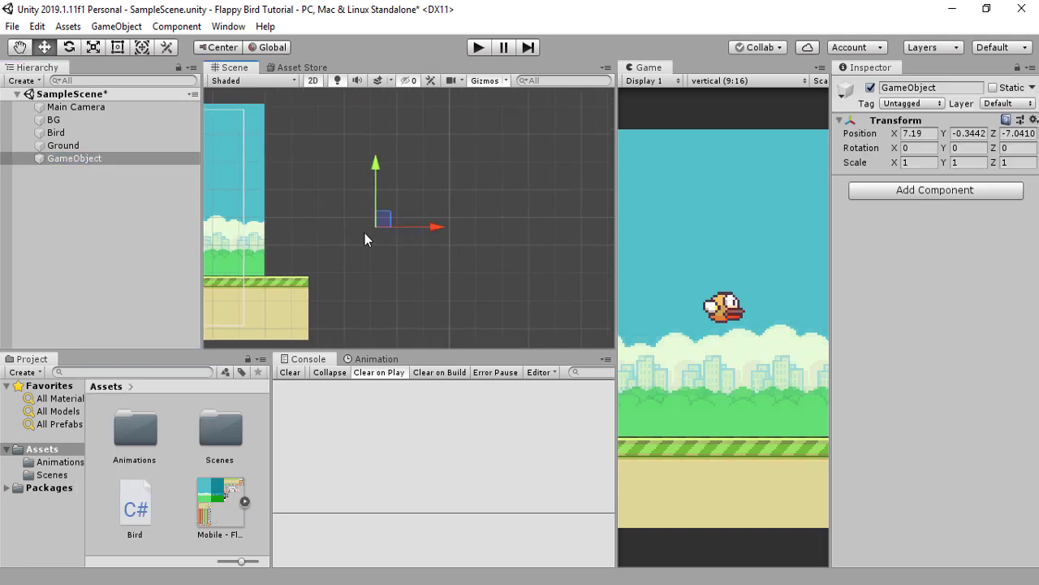
- Rename the new empty game object as Pipes
scroll(365, 232, up, 3)
click(109, 159)
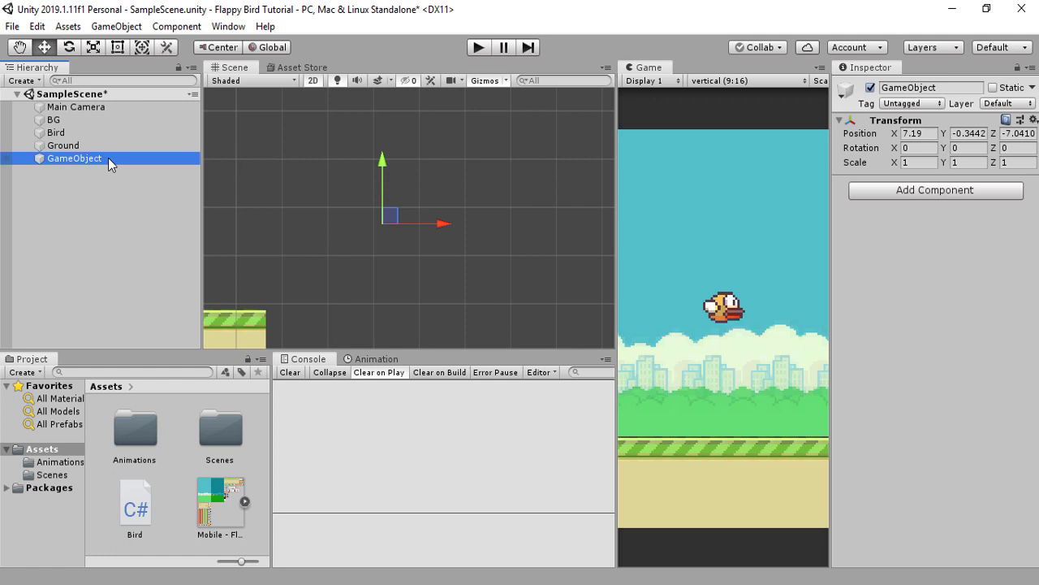
text(Pi)
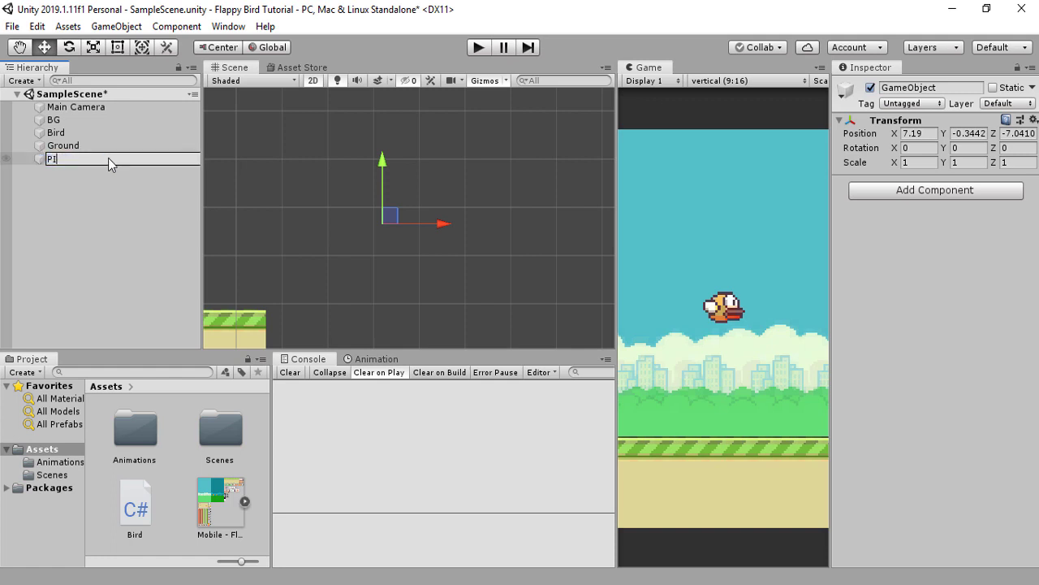
text(pes)
key(Return)
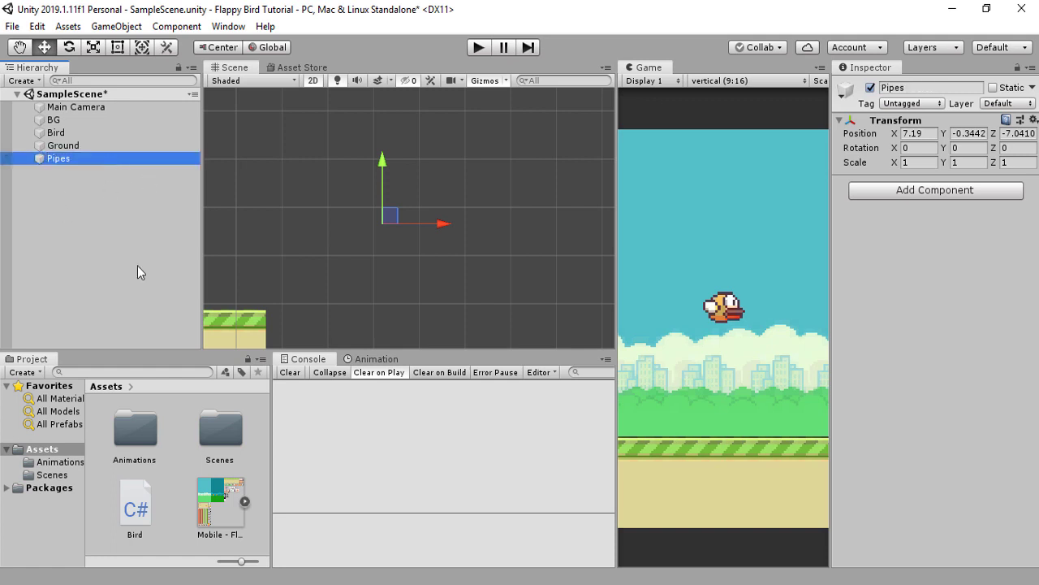
- Place the upright green pipe sprite from the sliced sprite sheet in the scene beyond the ground's right end
click(244, 501)
scroll(228, 491, down, 3)
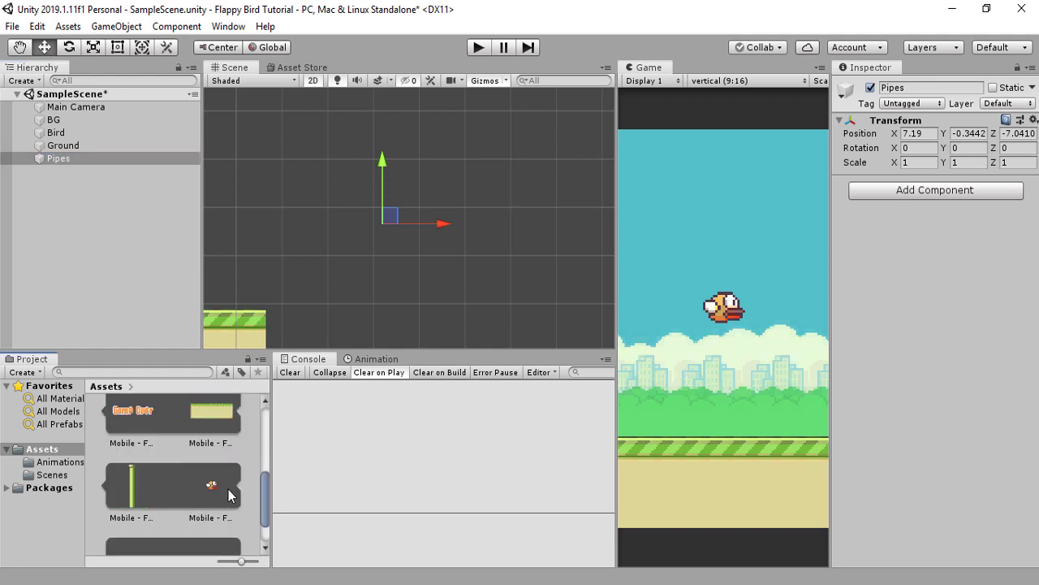
scroll(228, 488, down, 1)
drag(132, 442, 472, 228)
- Move the pipe sprite towards the game area and scale it uniformly to about 4.83
key(r)
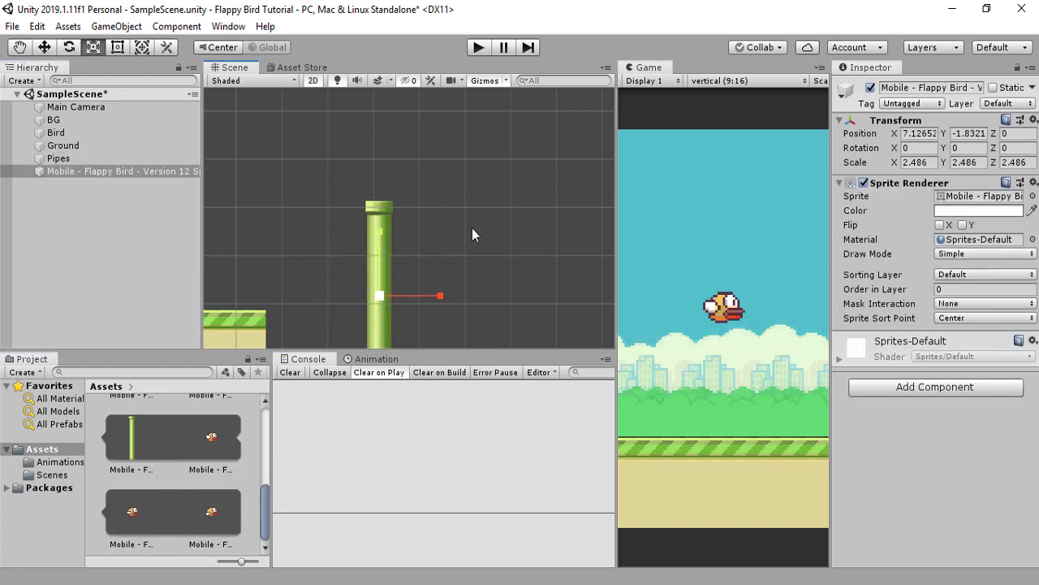
scroll(463, 240, down, 3)
key(w)
drag(474, 271, 351, 296)
key(e)
key(r)
drag(295, 269, 344, 215)
- Lower the pipe beneath the Bird to about Y -3.97 and move it past the ground's right end to about X 6.84
key(w)
drag(354, 272, 323, 274)
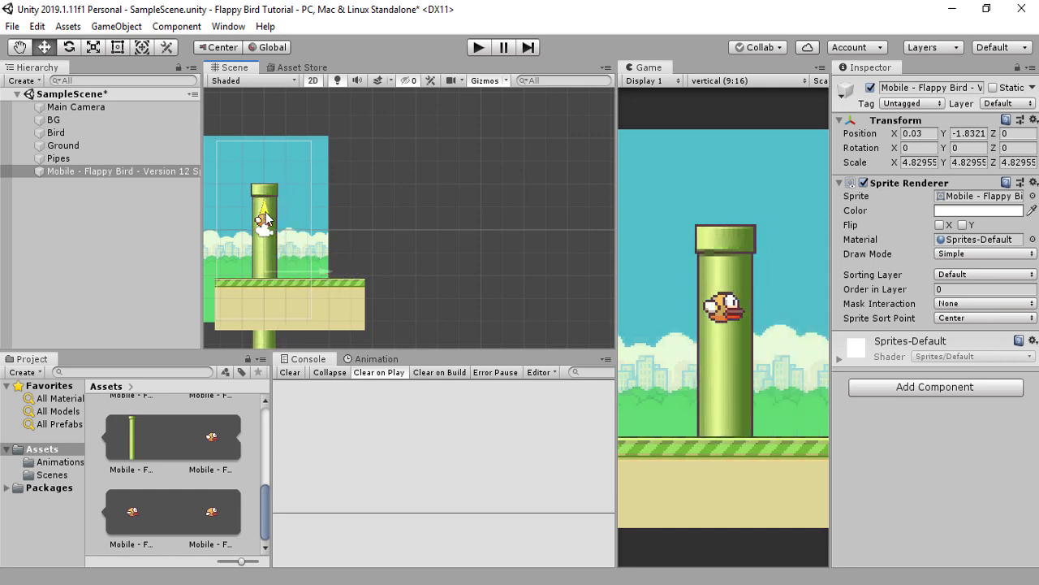
drag(264, 217, 267, 259)
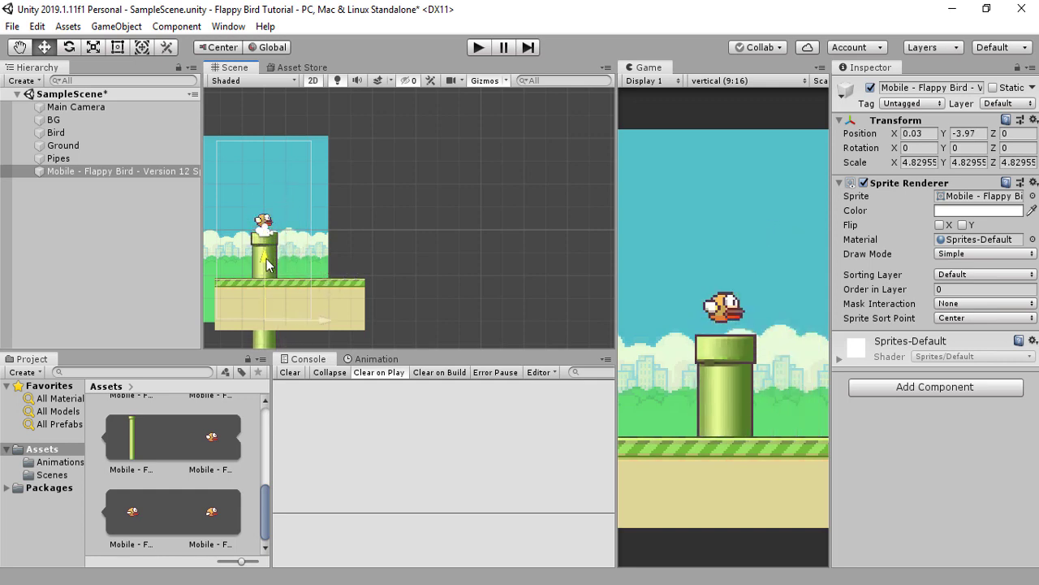
drag(325, 318, 472, 329)
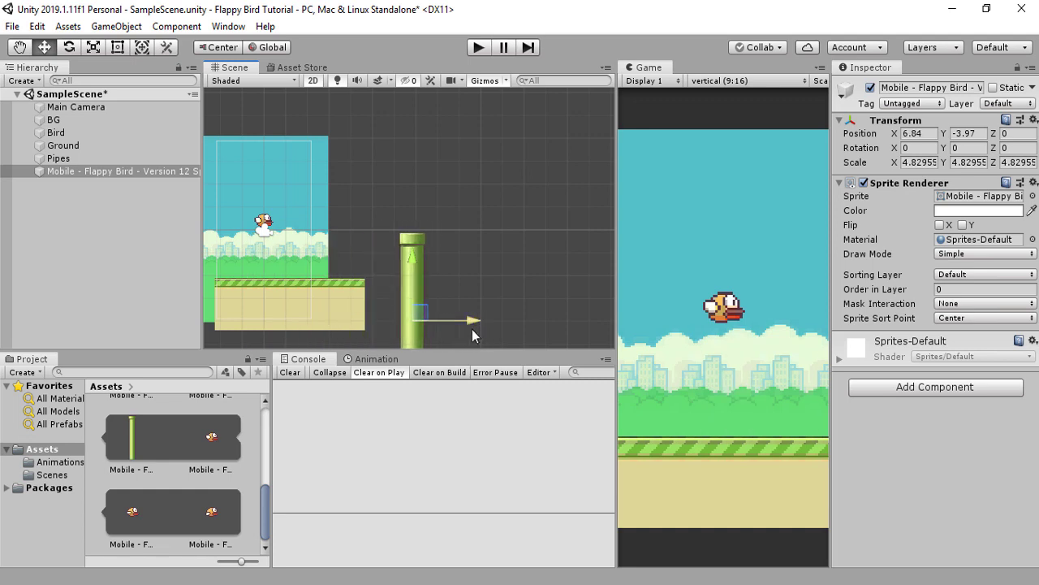
- Align the Pipes object horizontally with the pipe sprite and raise it just above the pipe's rim, to about X 6.85, Y 0.33
click(65, 159)
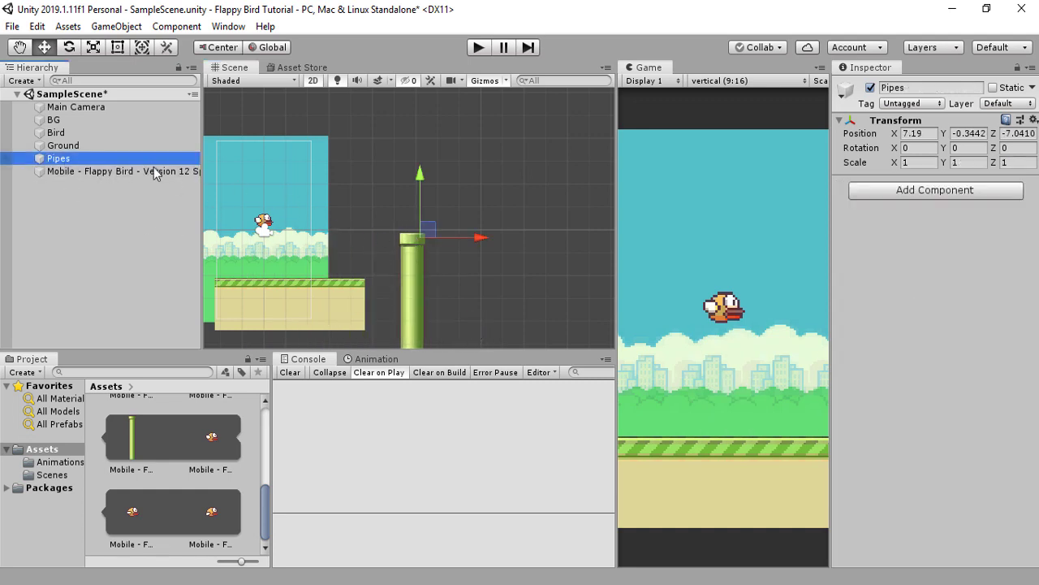
drag(472, 241, 463, 243)
scroll(449, 243, up, 6)
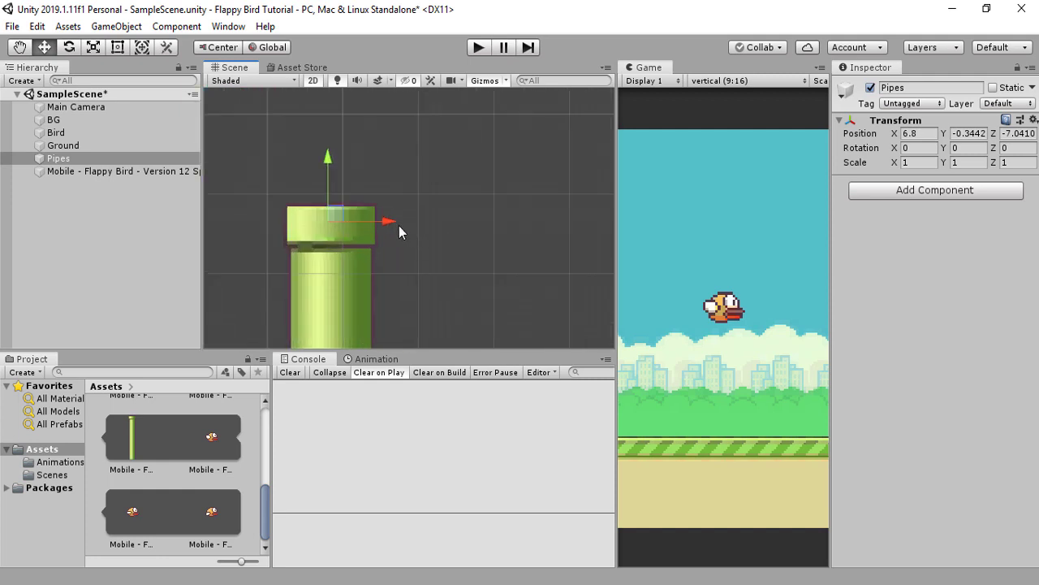
drag(387, 222, 391, 223)
middle_drag(366, 259, 431, 323)
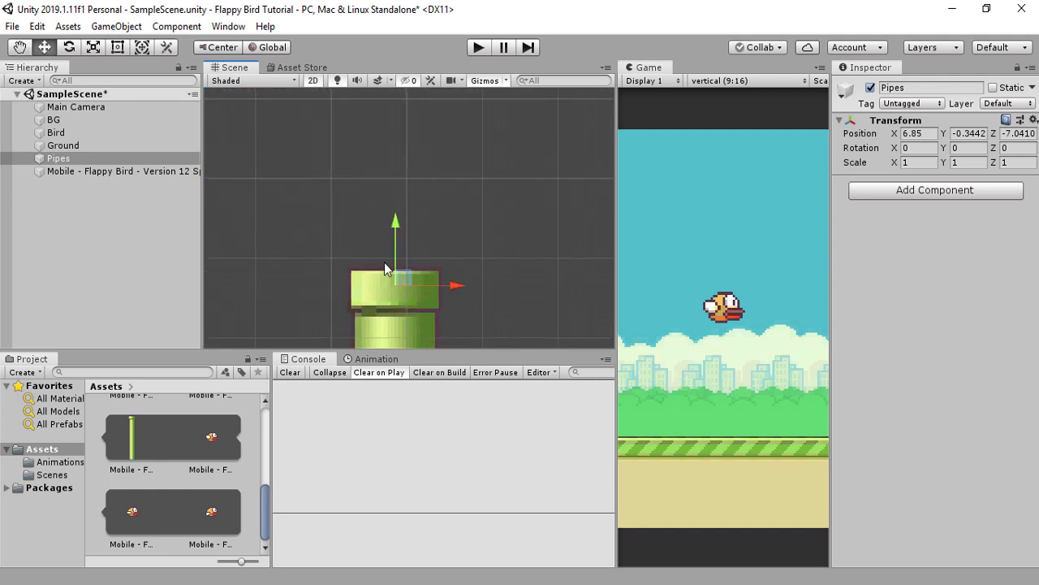
drag(396, 234, 401, 174)
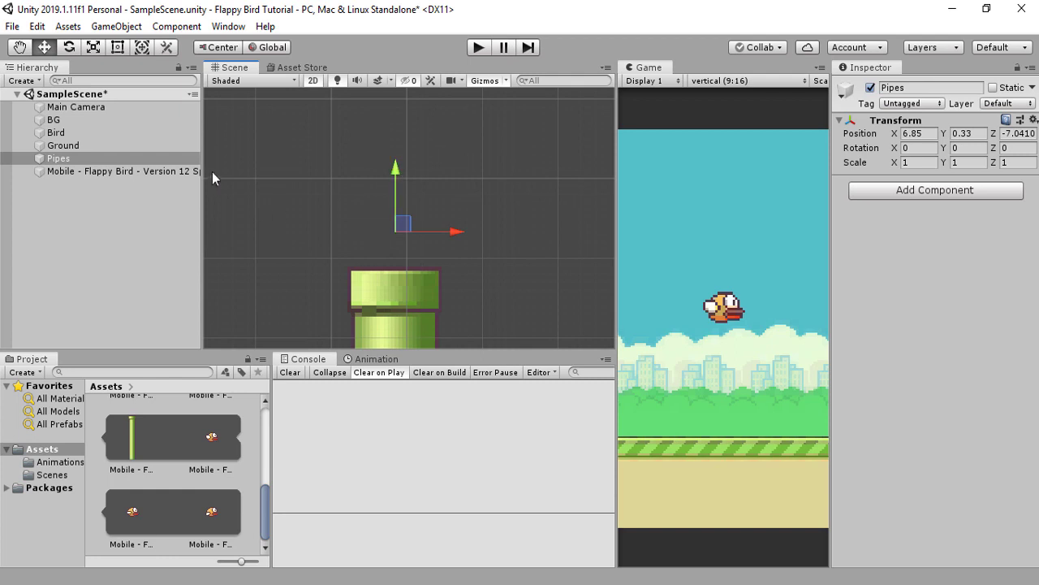
- Duplicate the pipe sprite and raise the copy above the original to about Y 3.16
click(185, 174)
scroll(462, 255, down, 8)
middle_drag(496, 249, 407, 147)
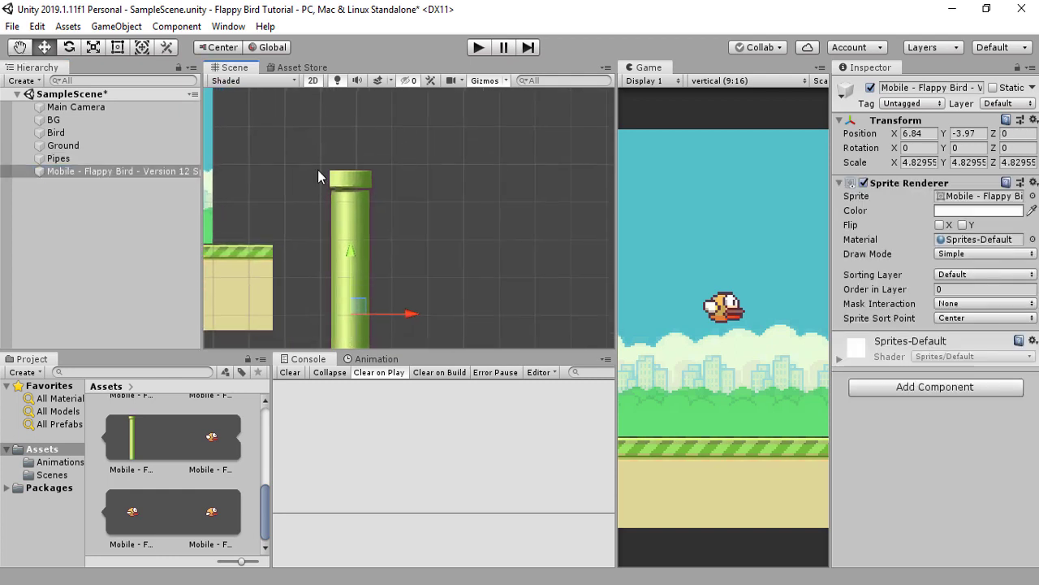
key(ctrl+d)
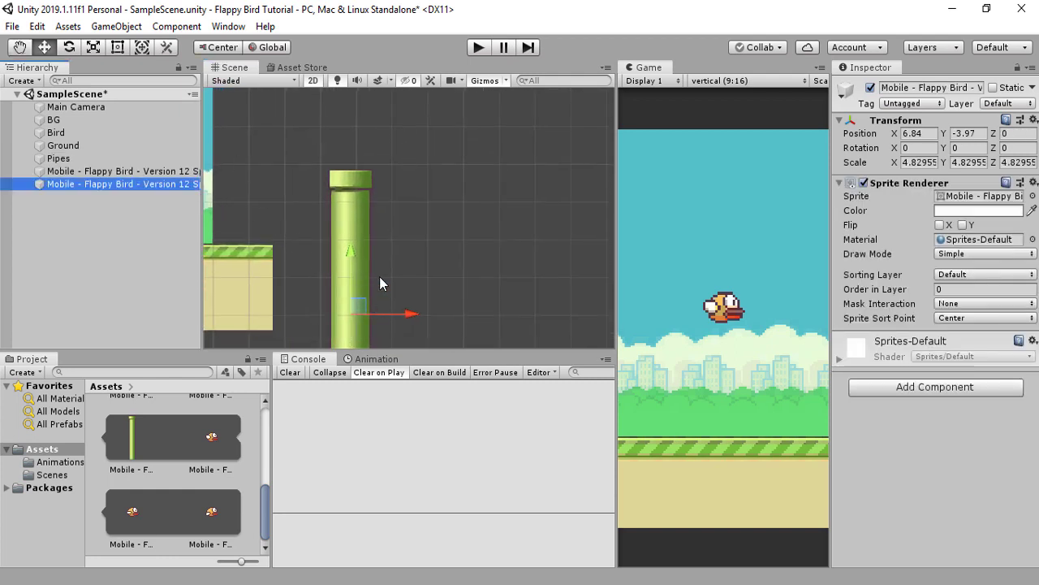
drag(356, 257, 379, 130)
scroll(378, 155, down, 7)
middle_drag(383, 161, 405, 280)
drag(379, 243, 400, 140)
- Try to turn the duplicated pipe upside down by freehand rotation, and undo the rotation
key(e)
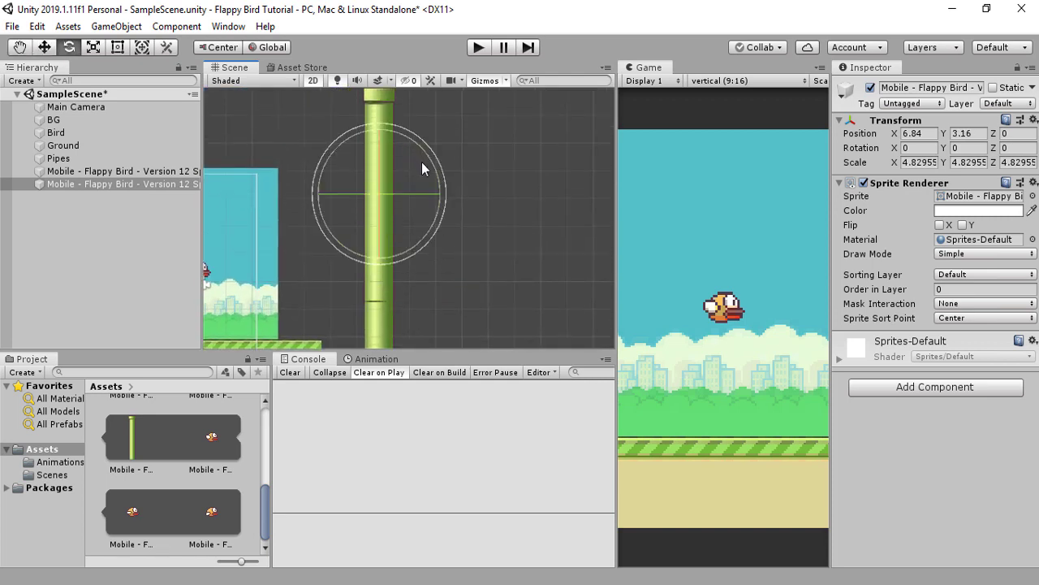
drag(437, 188, 461, 478)
key(ctrl+z)
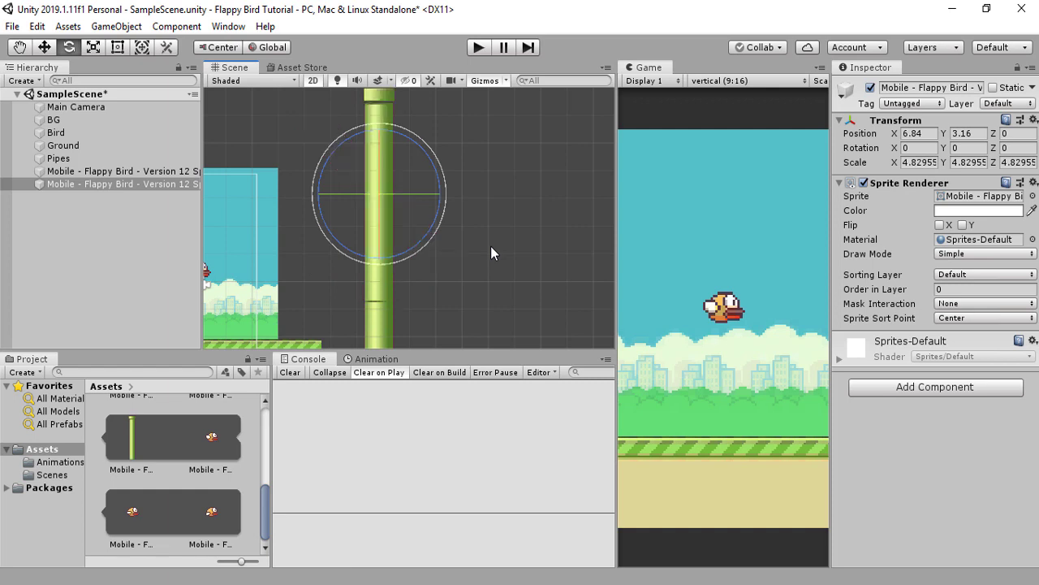
- Set the duplicated pipe's Z rotation to 180 so its opening faces down
scroll(392, 189, down, 2)
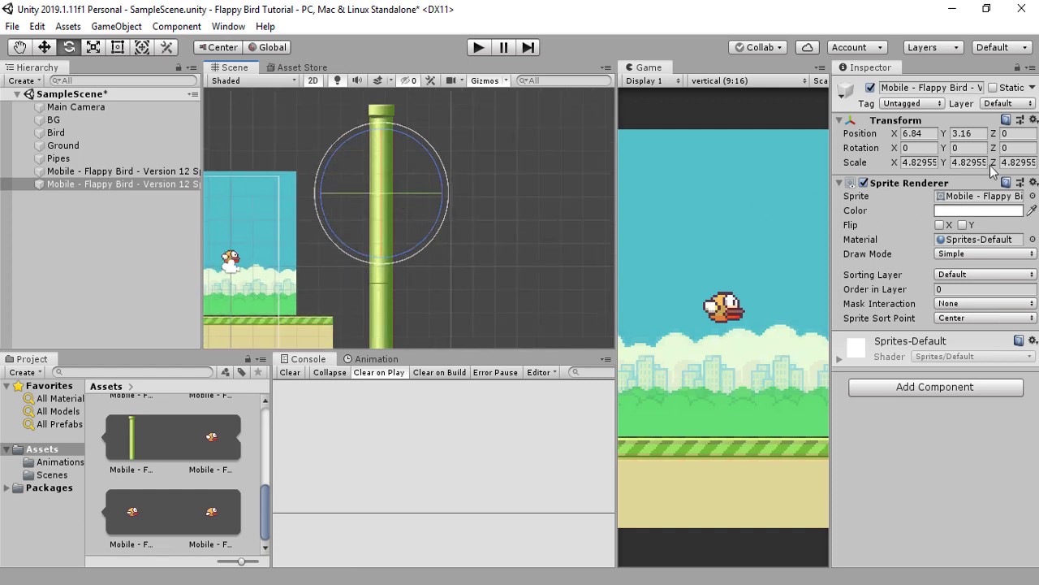
click(1014, 164)
text(180)
key(Escape)
click(1019, 150)
text(180)
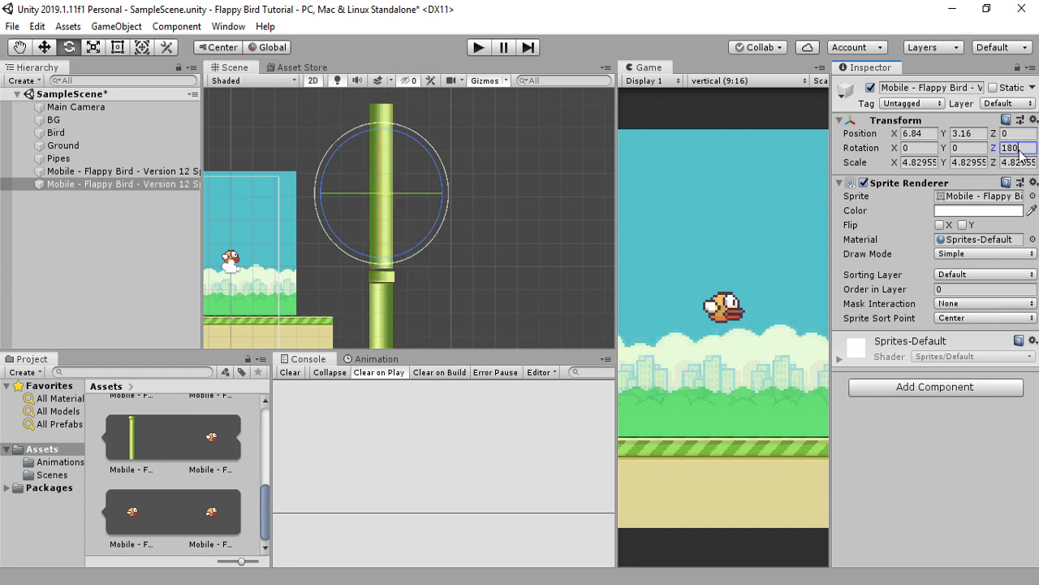
- Raise the flipped pipe to about Y 5.44 to leave a gap above the lower pipe
click(81, 183)
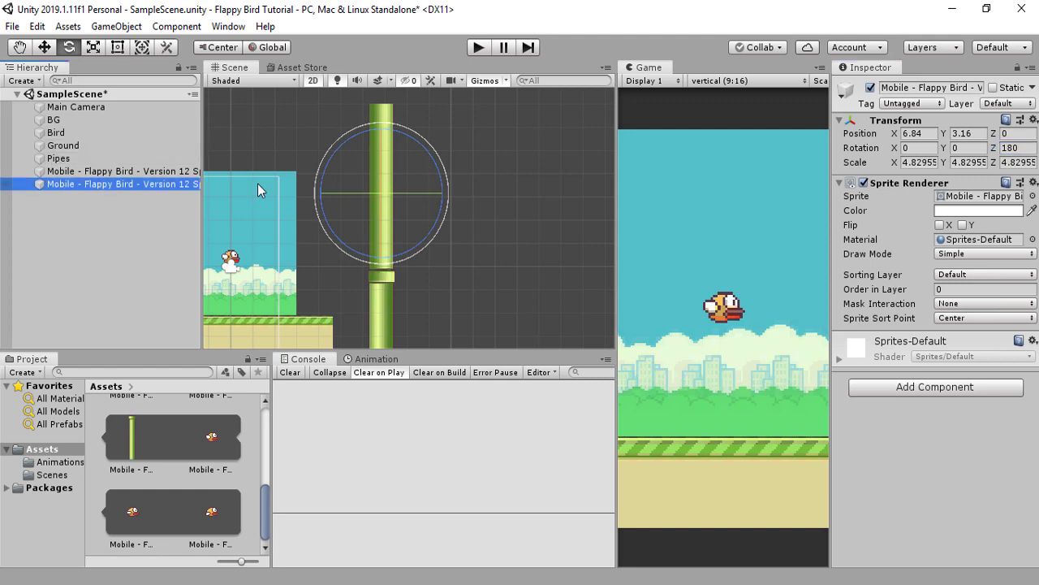
key(w)
drag(386, 145, 390, 91)
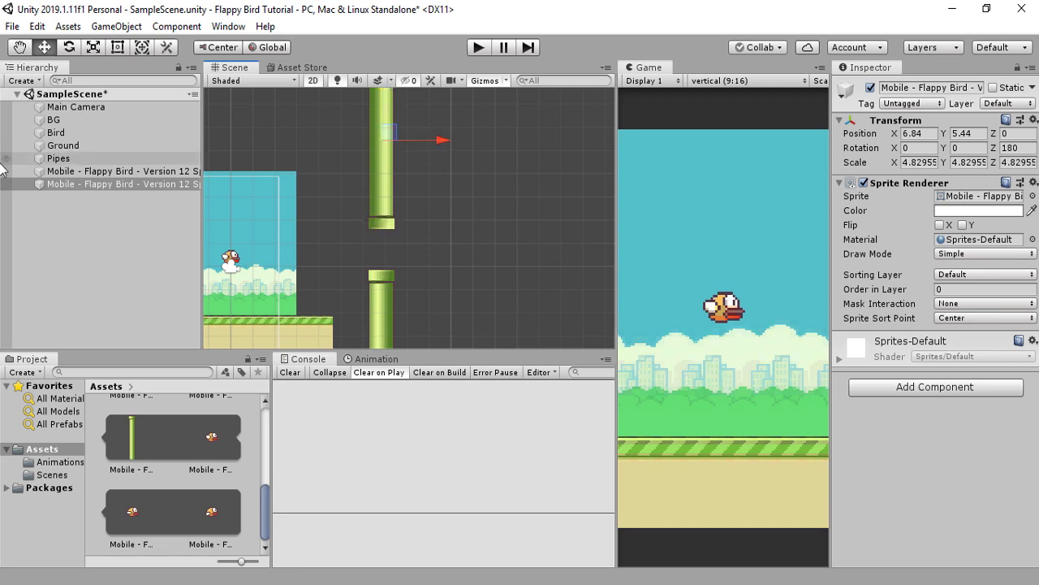
- Centre the Pipes object vertically in the gap between the two pipes, at about Y 0.71
click(77, 171)
double_click(87, 158)
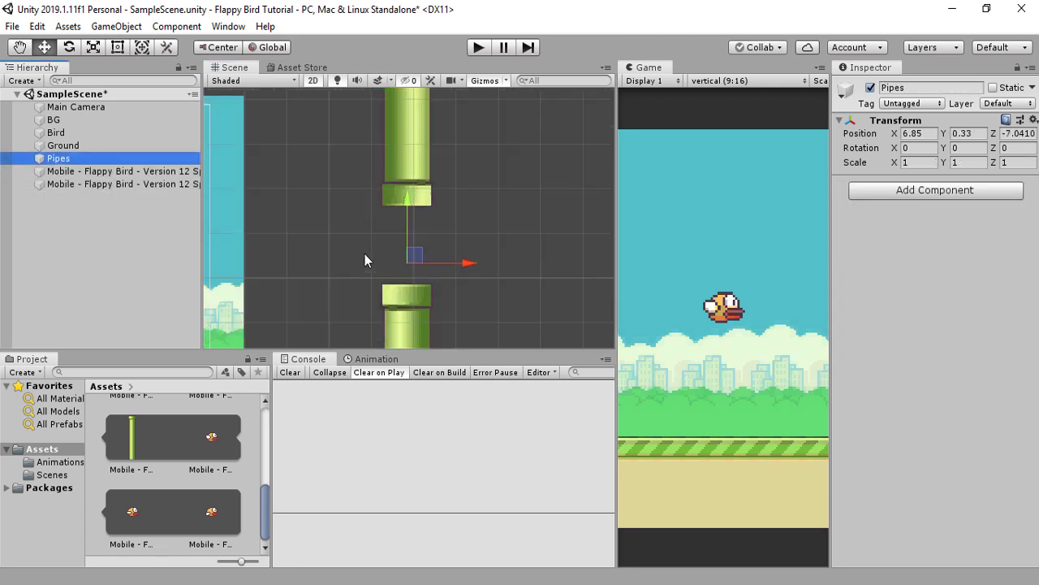
drag(412, 213, 416, 189)
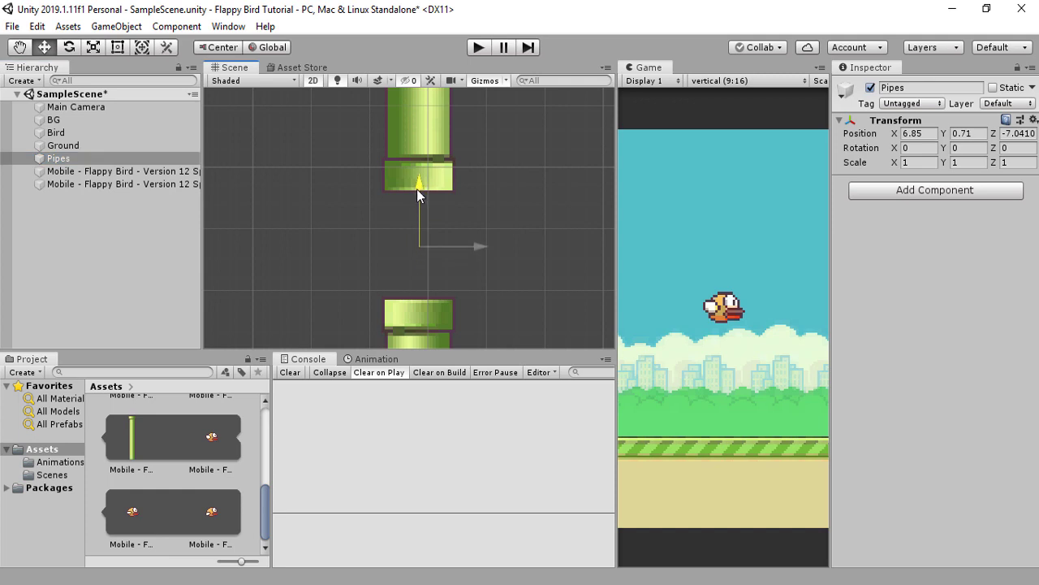
scroll(393, 259, down, 2)
scroll(393, 259, down, 1)
- Make both pipe sprites children of the Pipes object
click(134, 181)
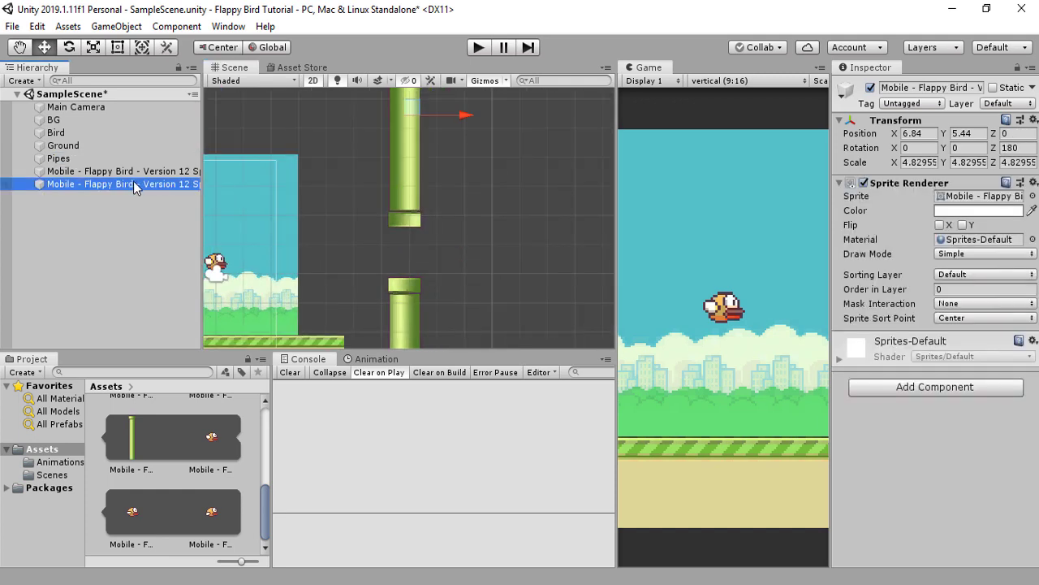
shift+click(133, 174)
drag(134, 180, 111, 165)
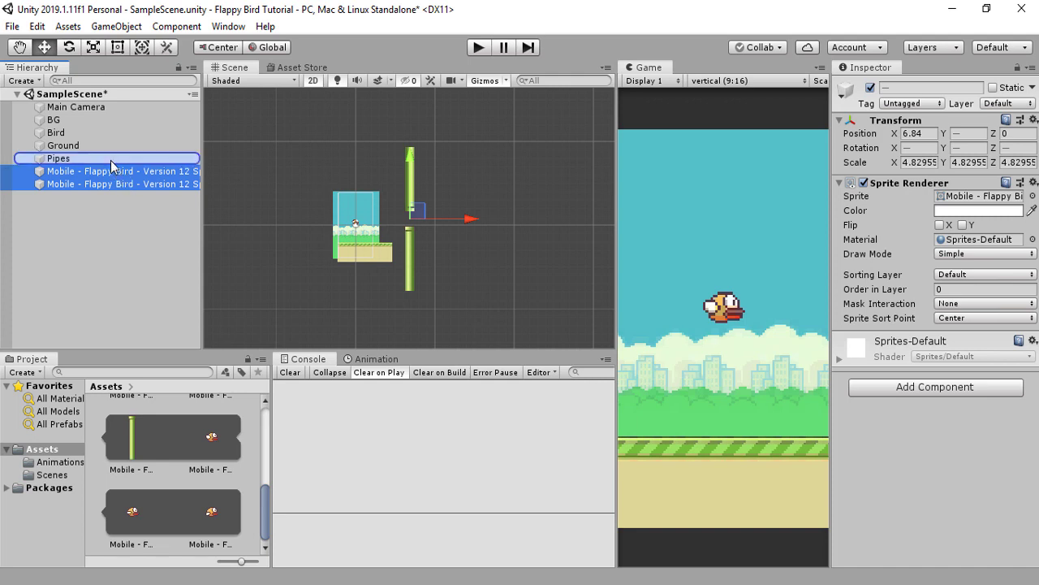
drag(110, 160, 110, 160)
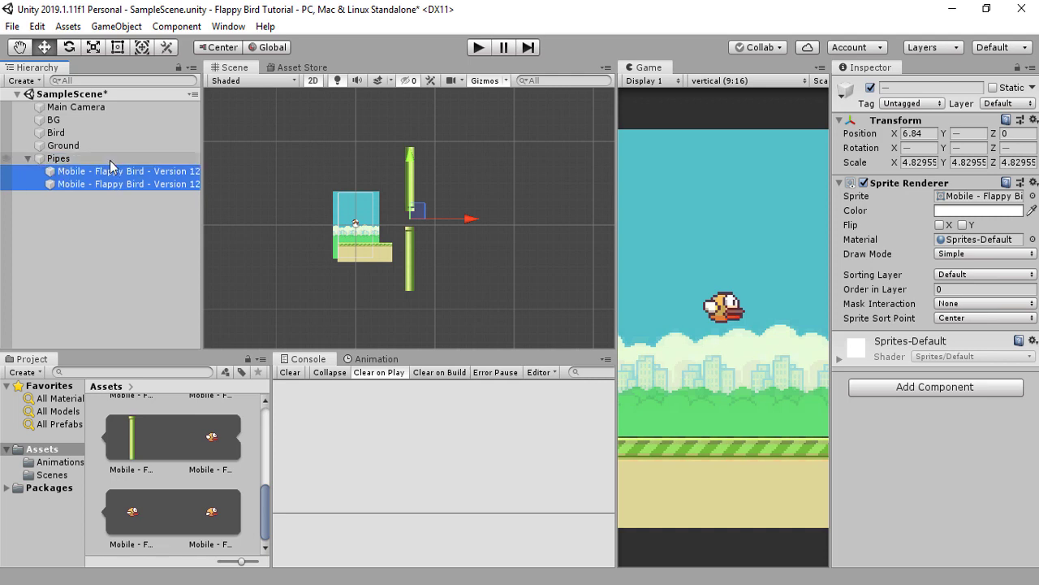
- Try moving the whole Pipes group left into the camera view, to about X 1.55, and undo the move
click(109, 159)
scroll(446, 219, up, 4)
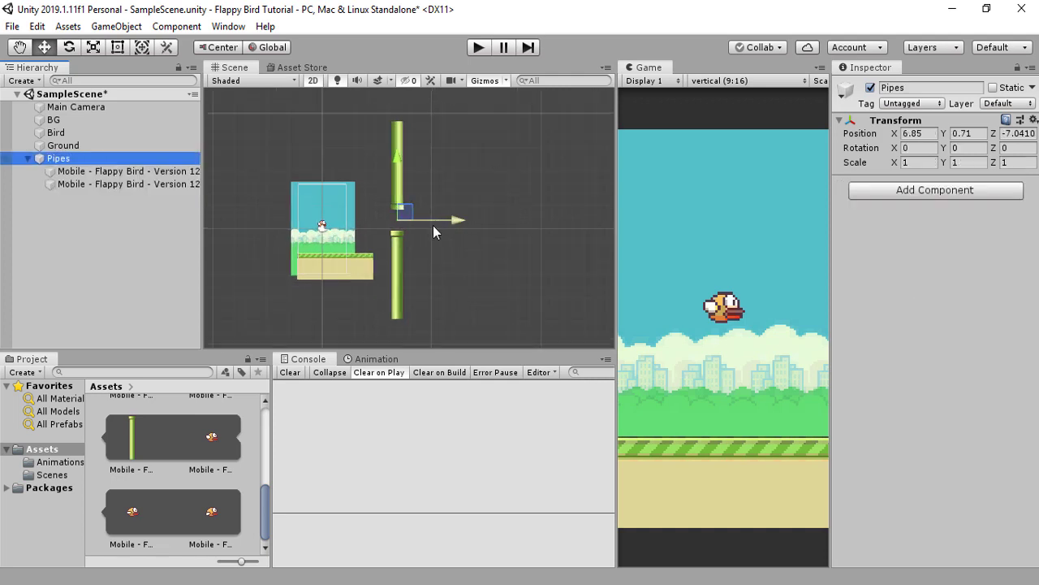
drag(443, 218, 397, 217)
key(ctrl+z)
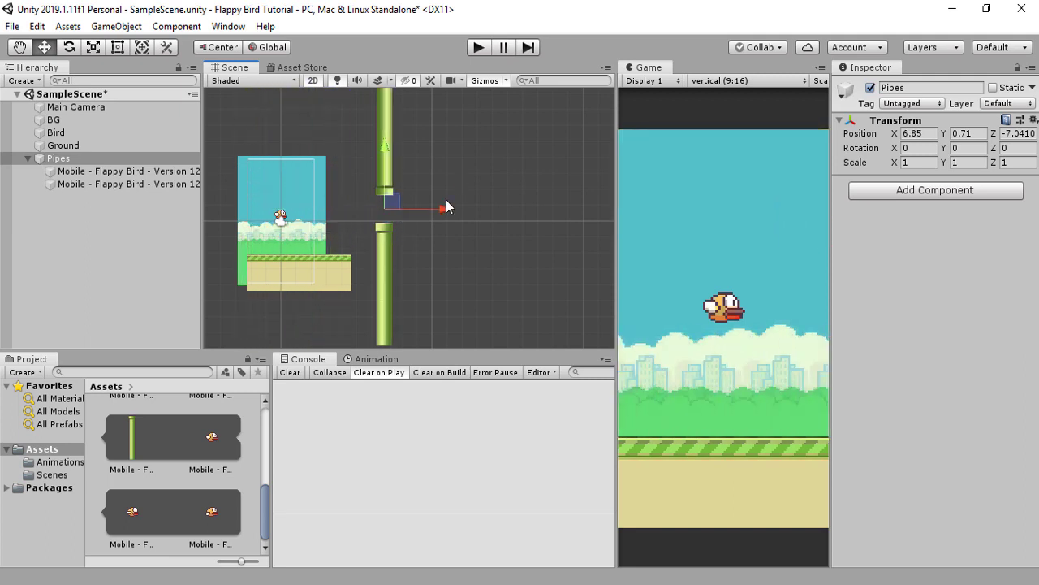
scroll(458, 211, up, 3)
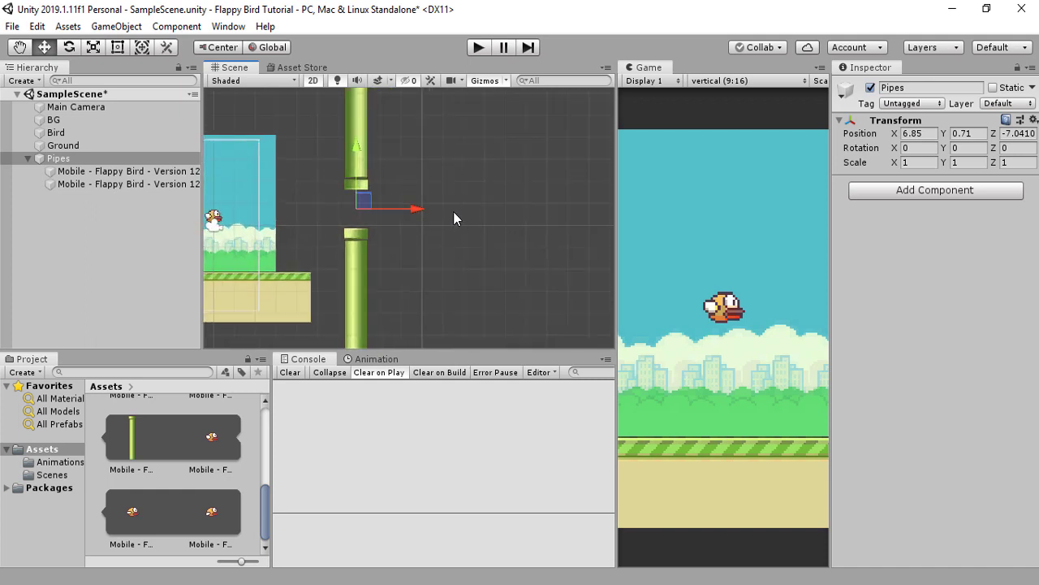
click(86, 160)
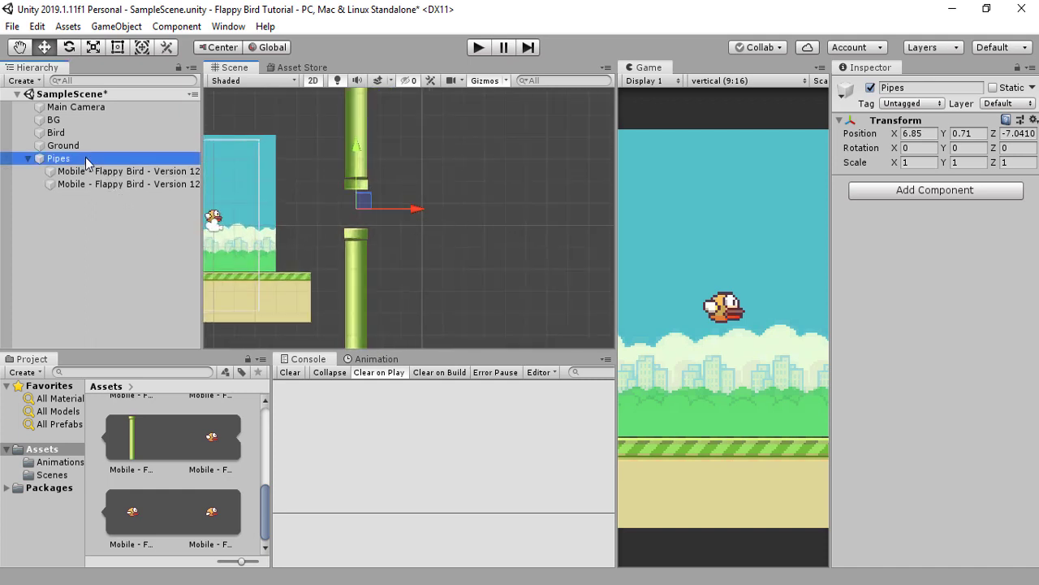
drag(413, 216, 302, 229)
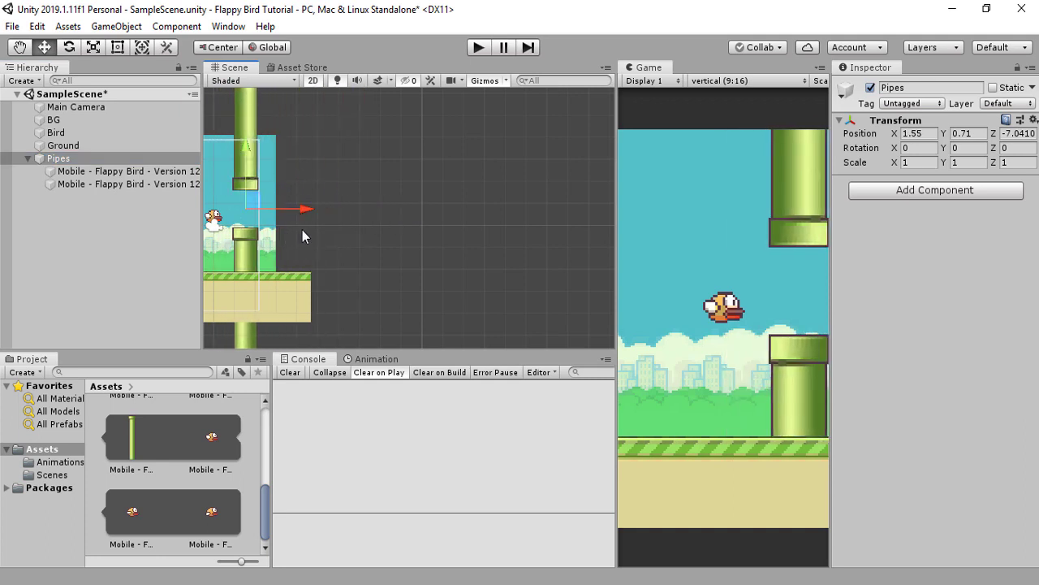
key(ctrl+z)
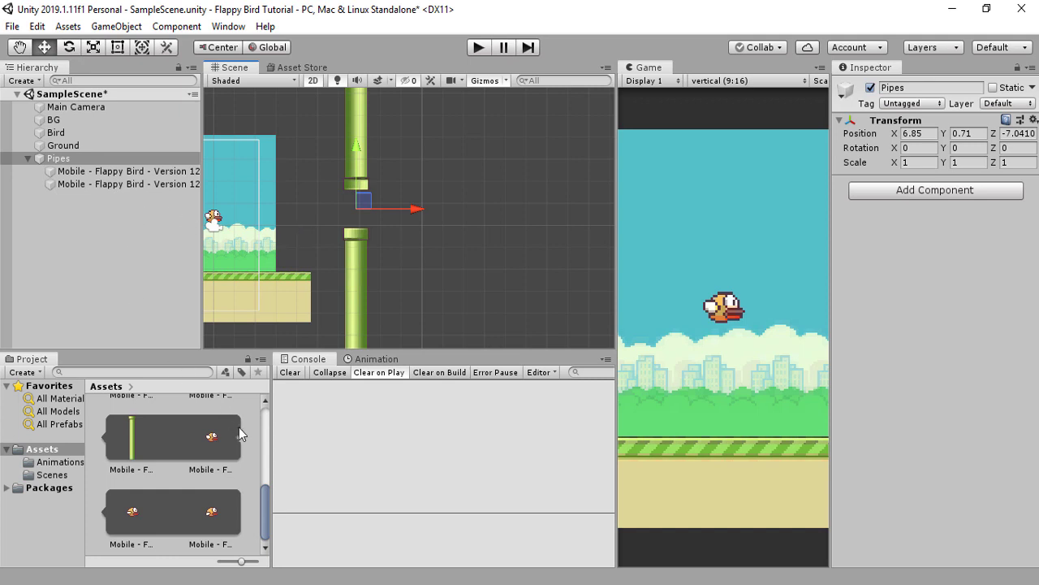
scroll(239, 427, up, 5)
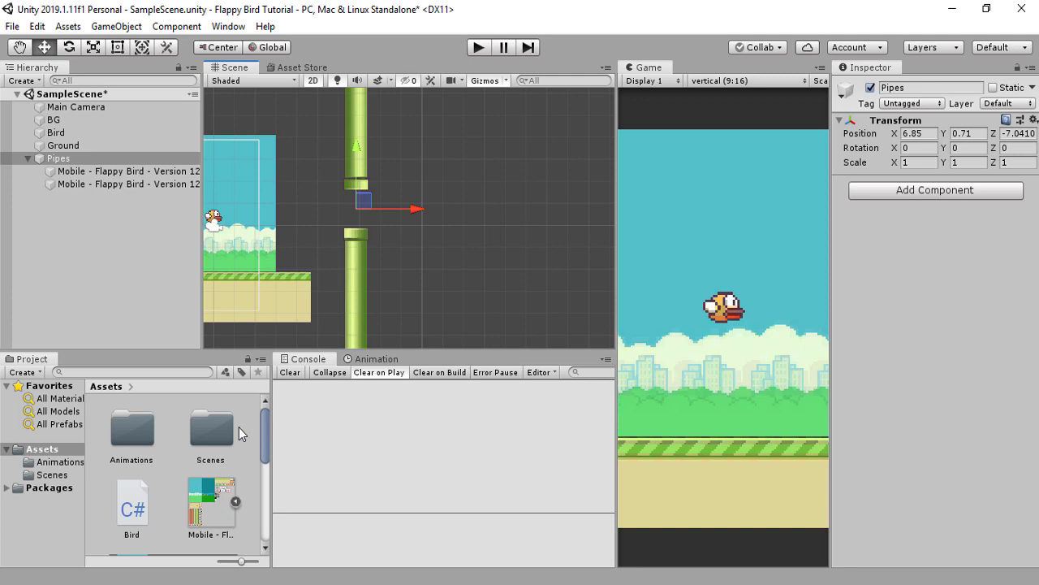
right_click(170, 489)
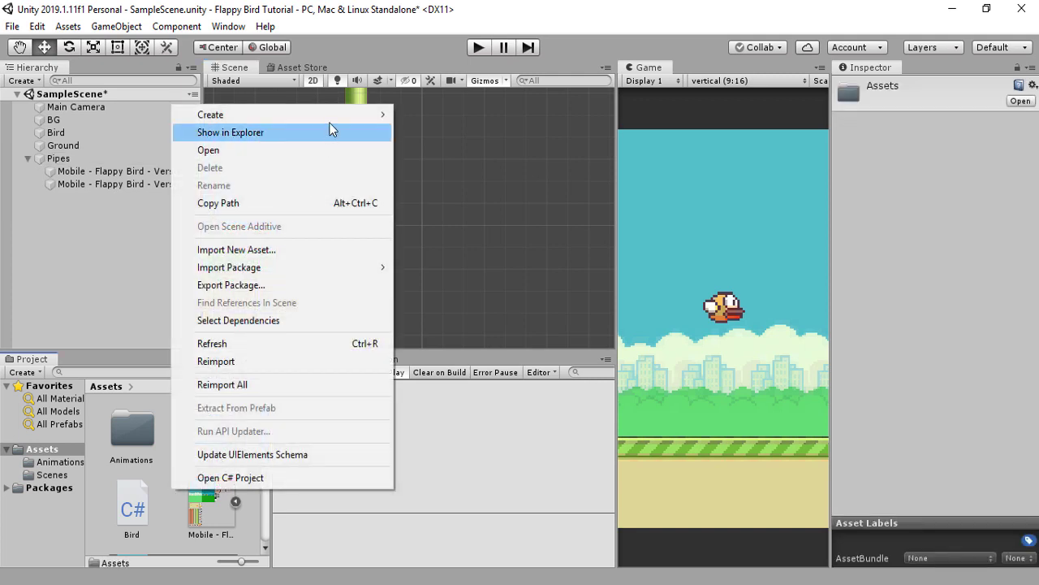
mouse_move(331, 122)
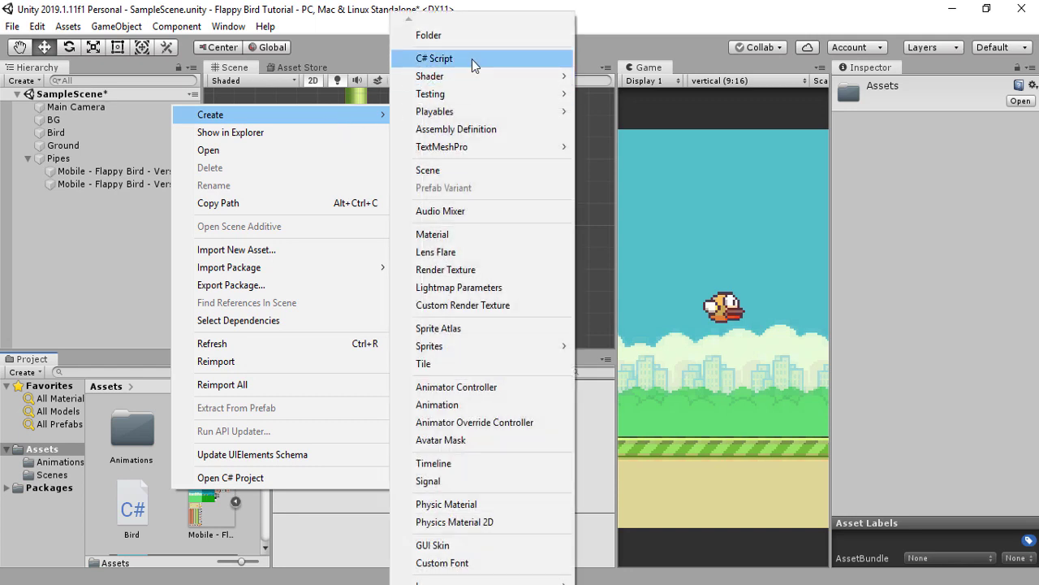
click(532, 167)
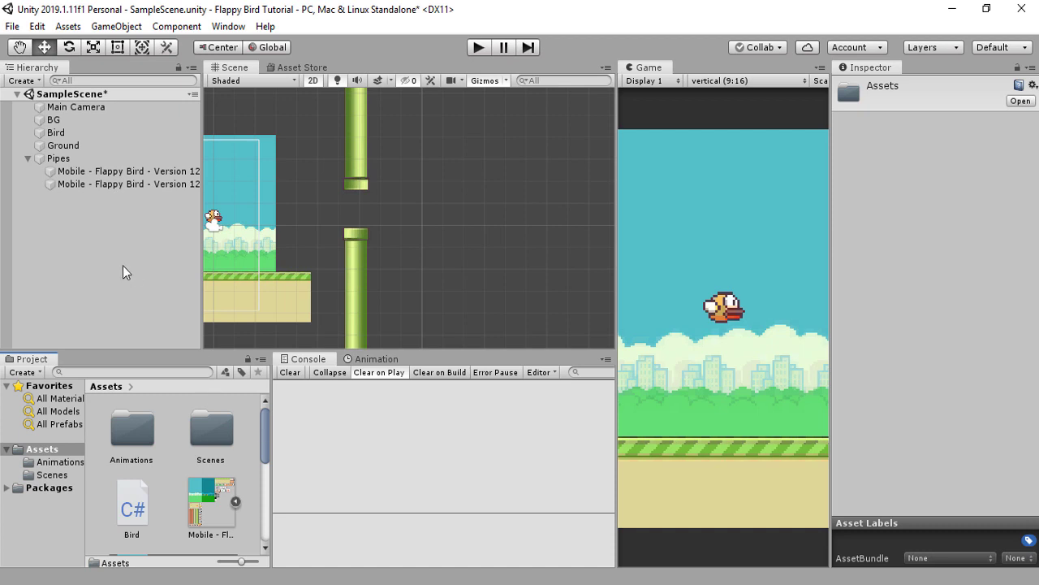
- Add a new script named Pipes to the Pipes object and open it in Visual Studio Code
click(67, 160)
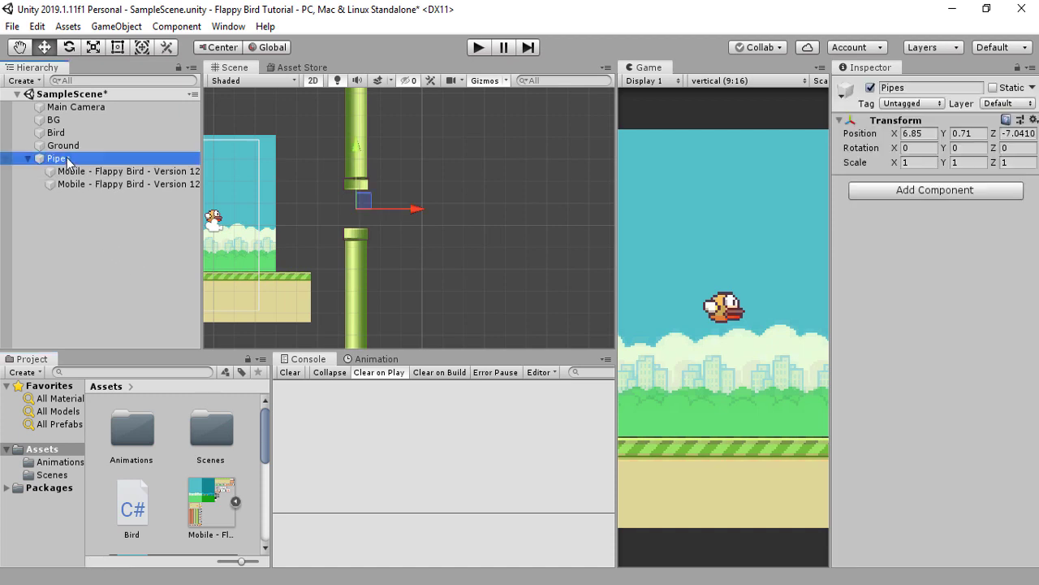
click(936, 190)
scroll(905, 389, down, 3)
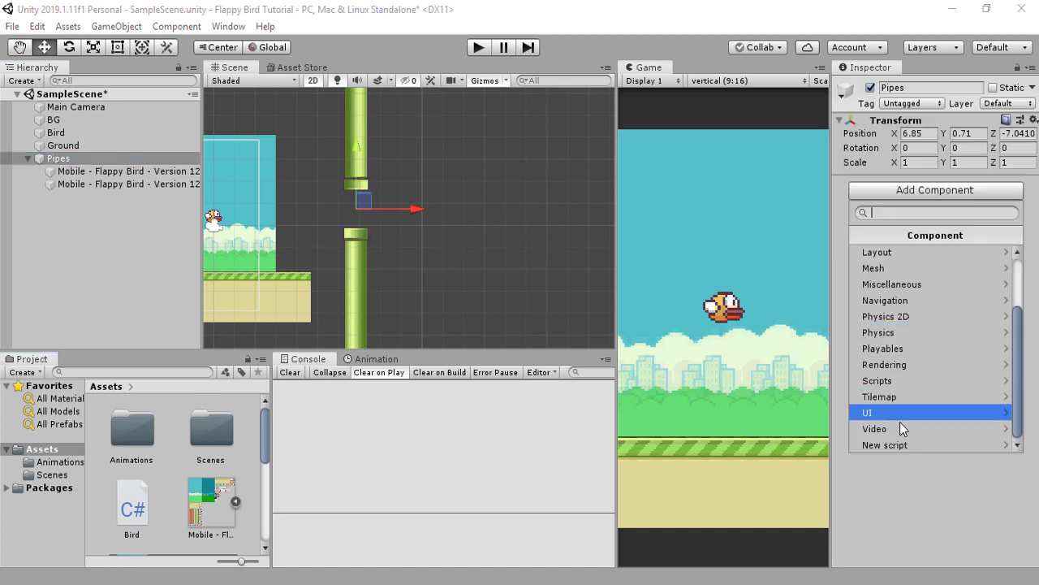
click(900, 447)
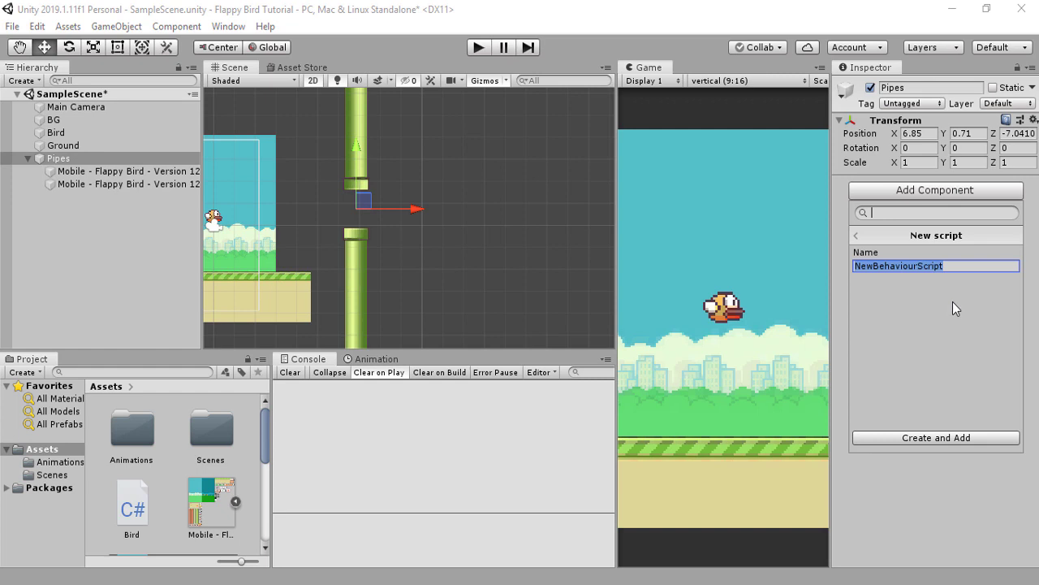
key(Return)
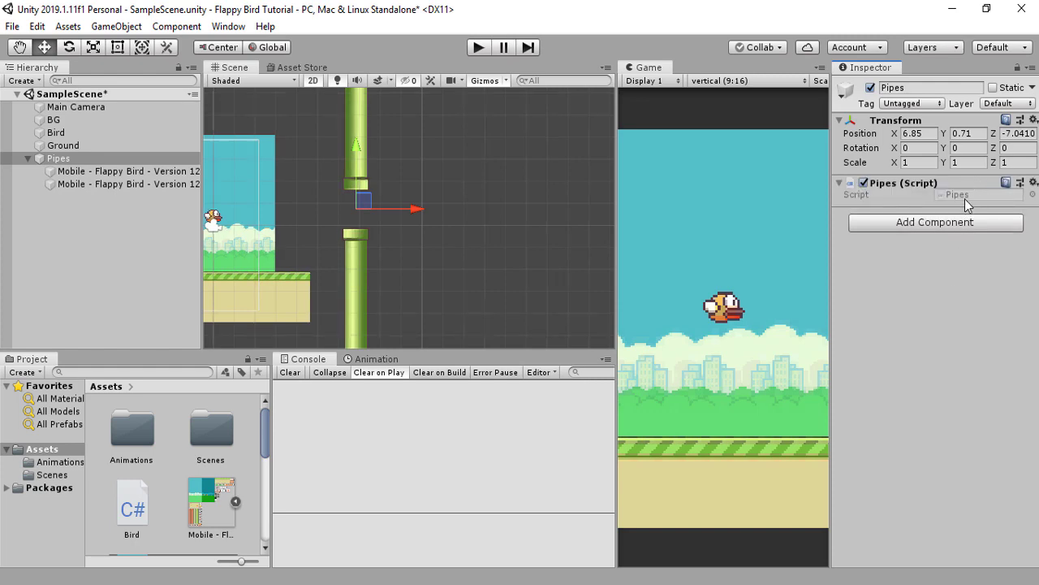
click(965, 199)
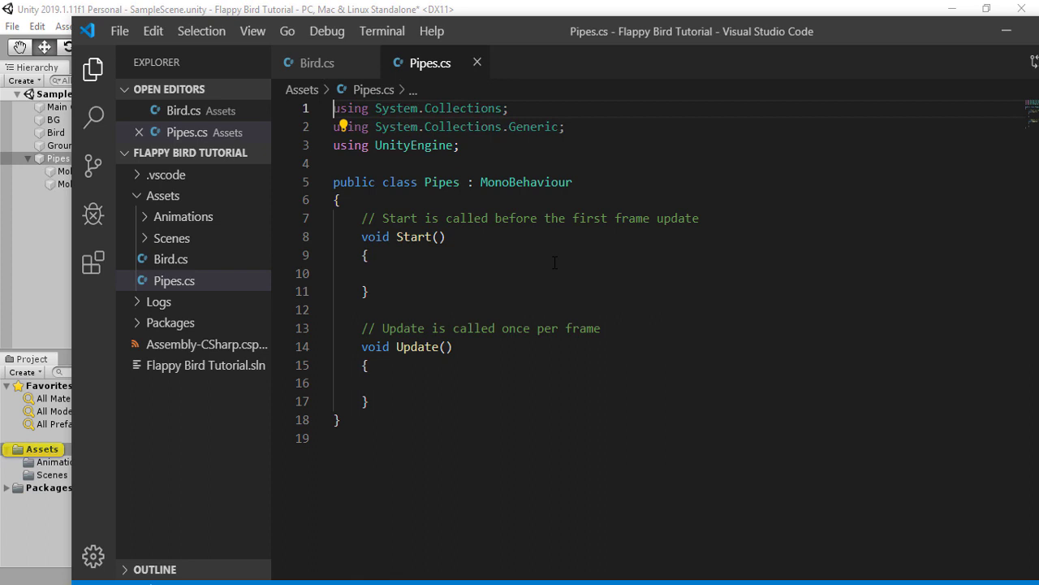
- Replace the Start method and its comment in the Pipes class with a public float field named speed
click(520, 273)
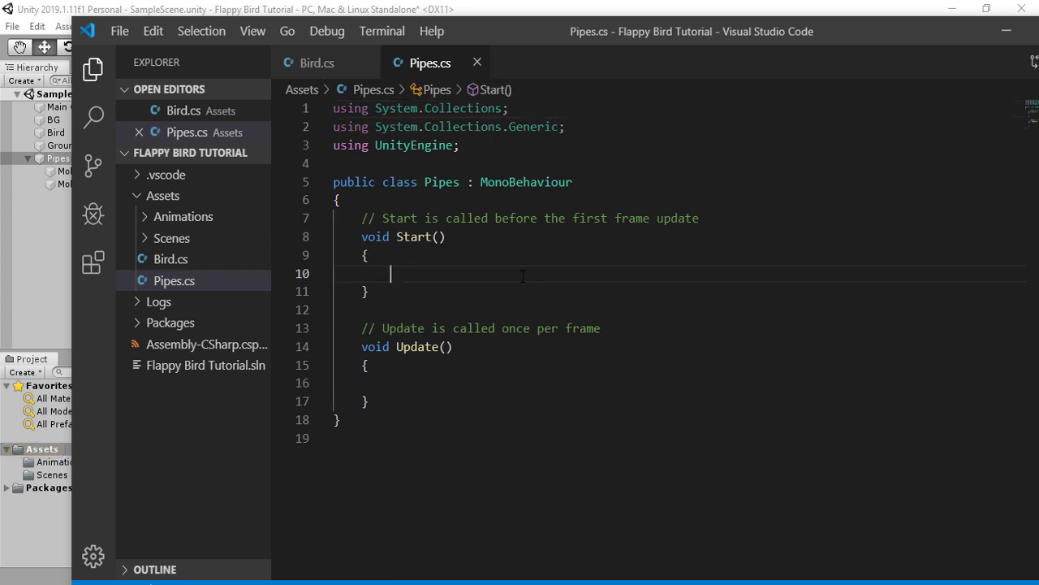
drag(369, 292, 363, 217)
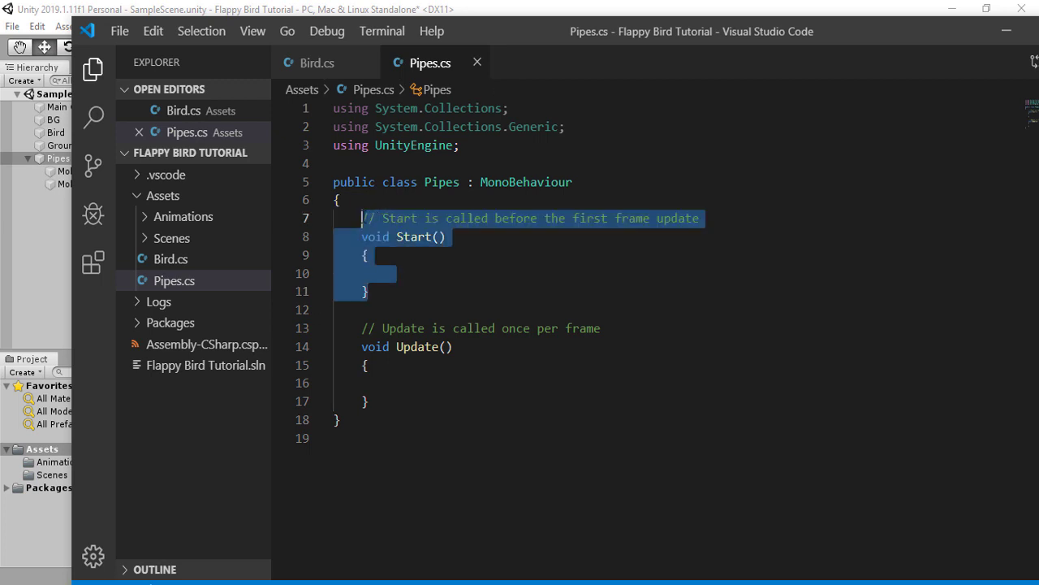
key(BackSpace)
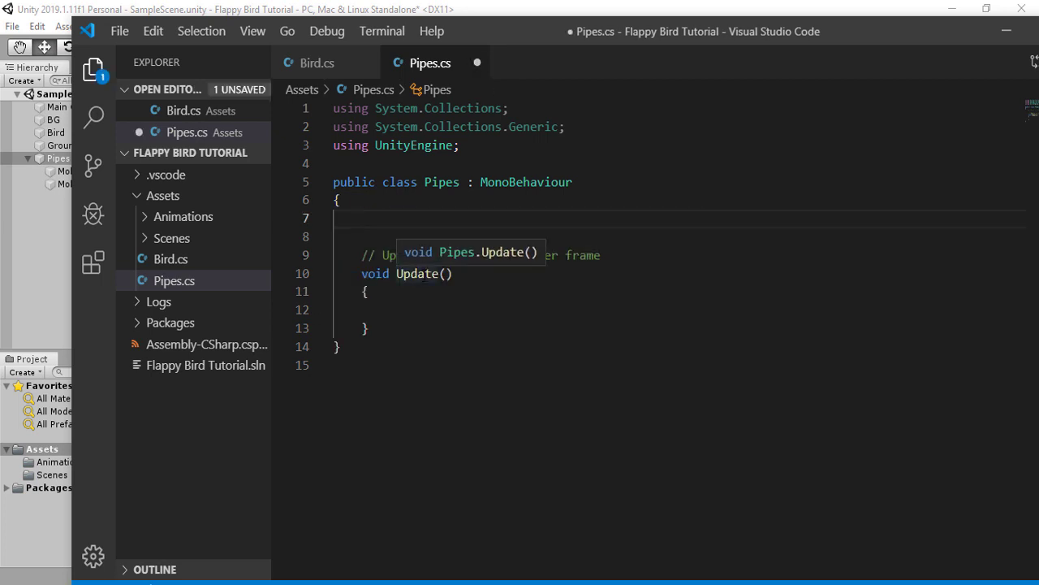
key(Tab)
text(public float )
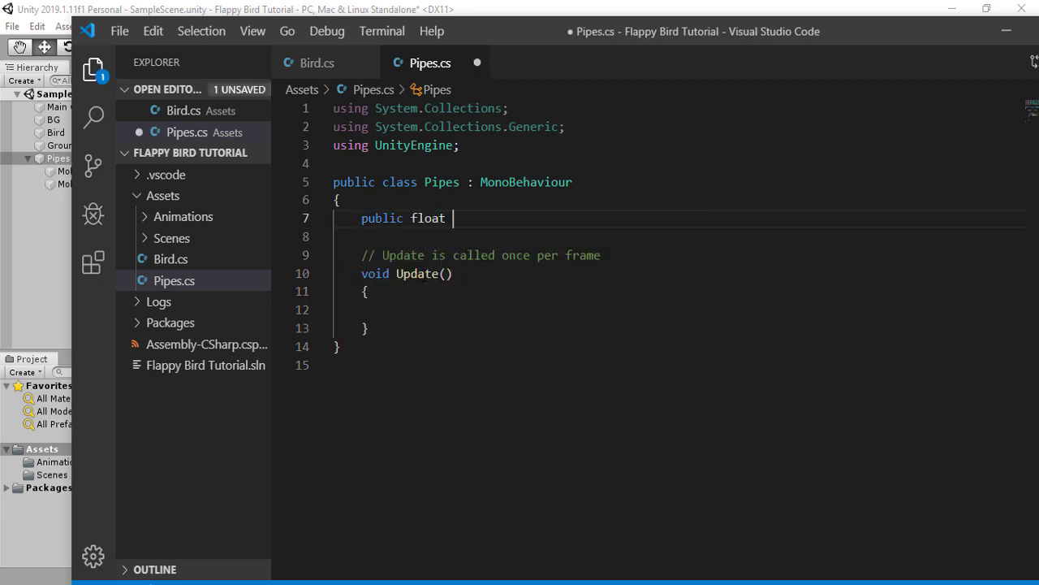
text(speed;)
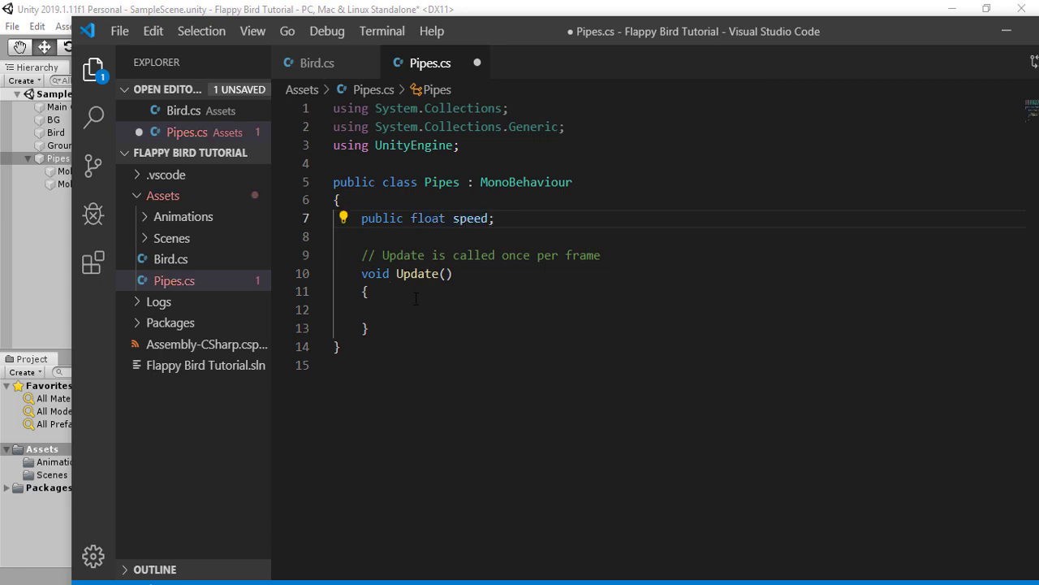
- In Update, write the movement statement transform.position += Vector3.left * speed * Time.deltaTime;
click(418, 302)
key(Return)
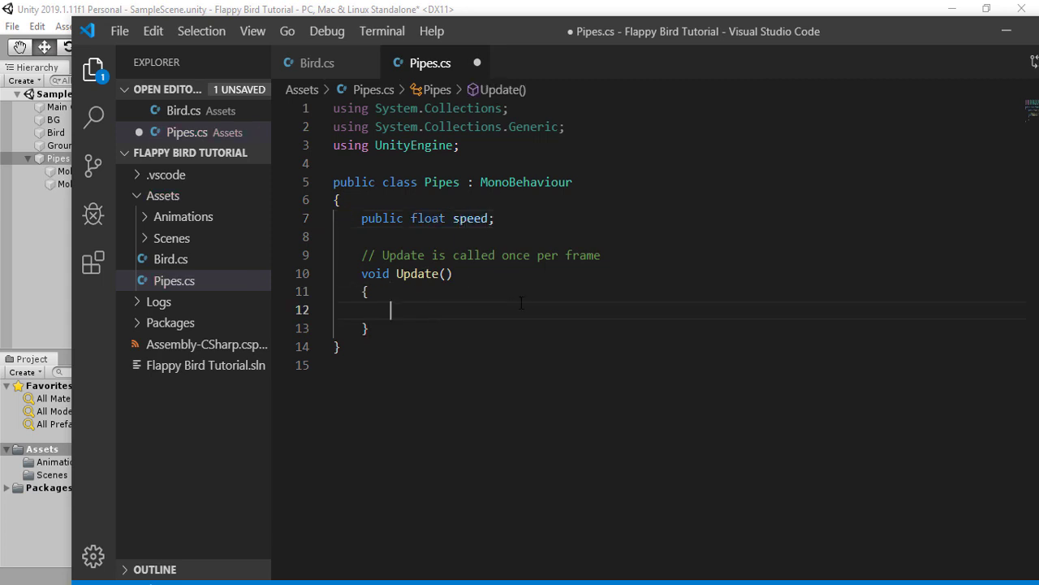
text(transform.)
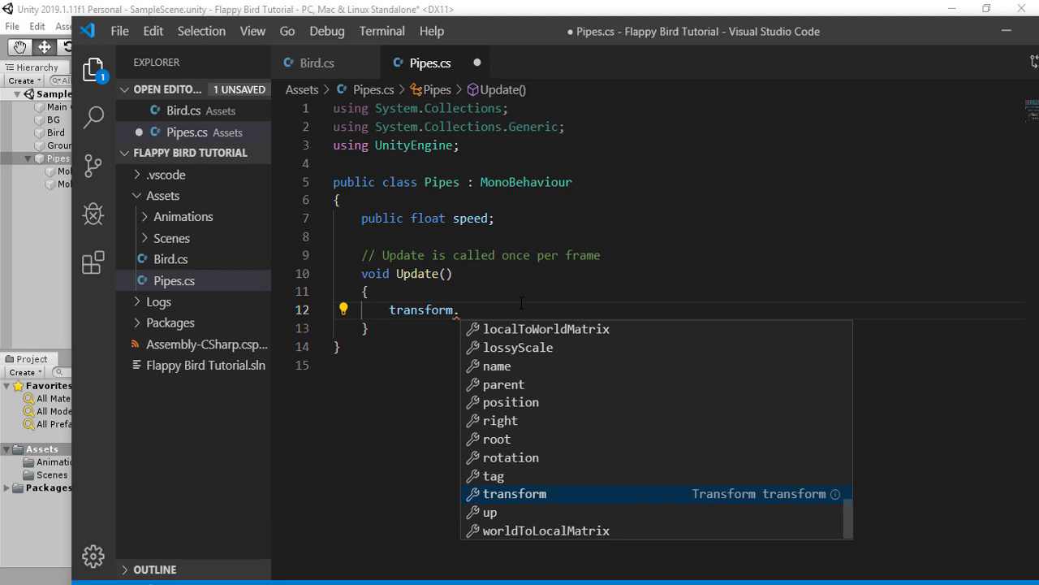
text(po)
key(Tab)
text(+=)
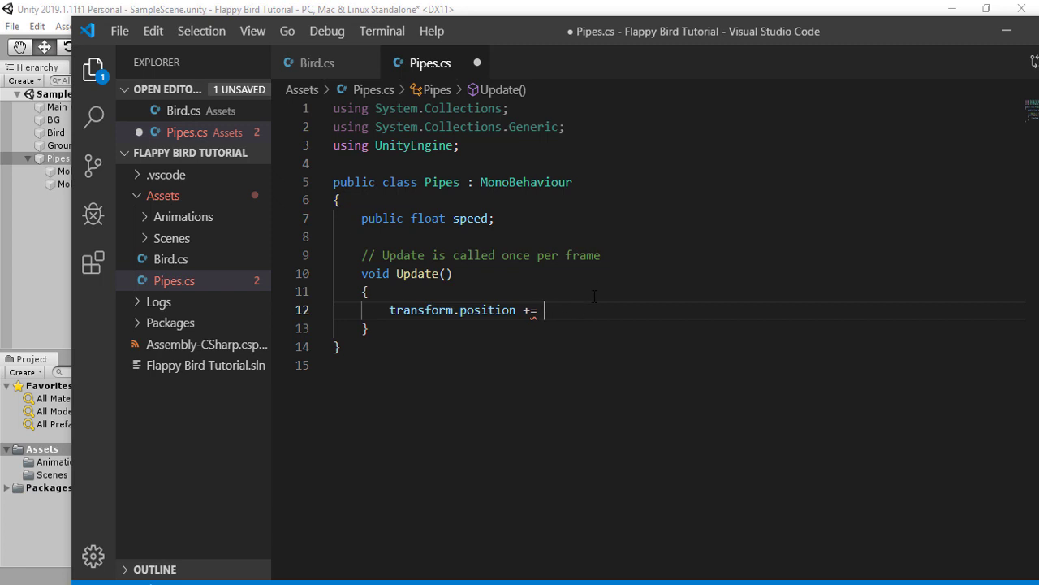
text(vec)
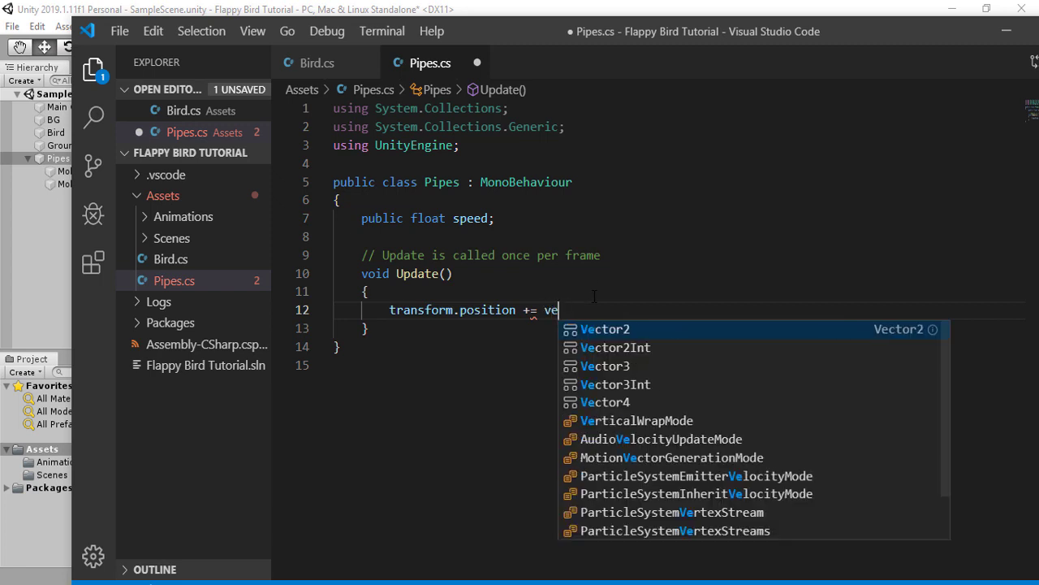
key(Down)
key(Down)
key(Tab)
text(.)
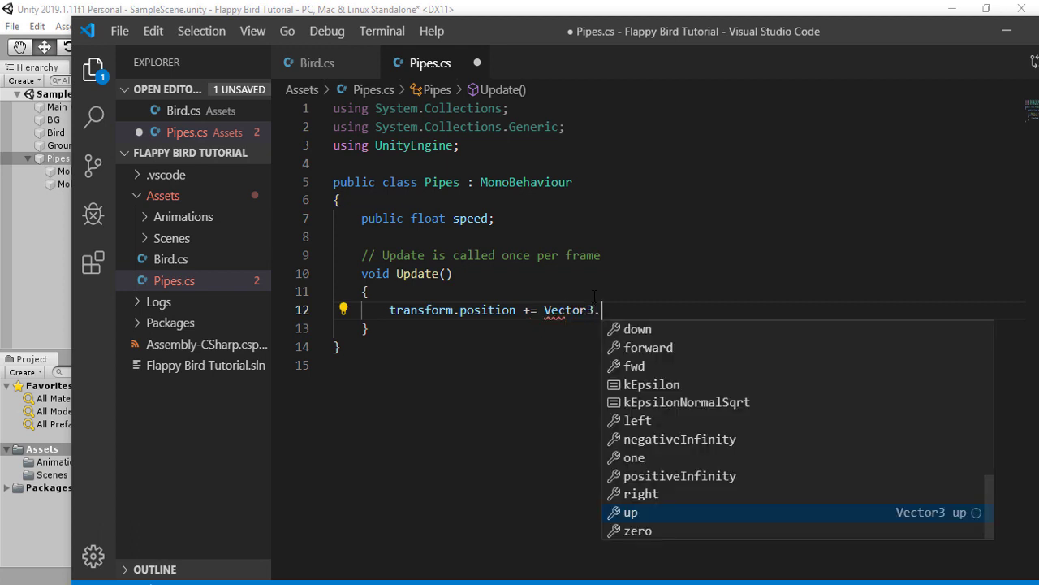
text(left * s)
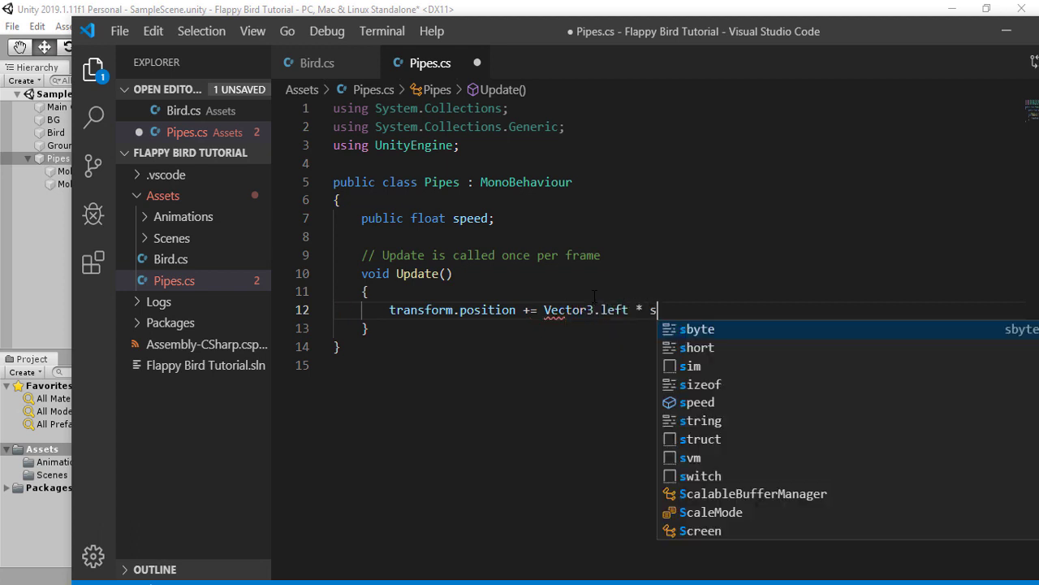
text(peed * Time.deltaTim)
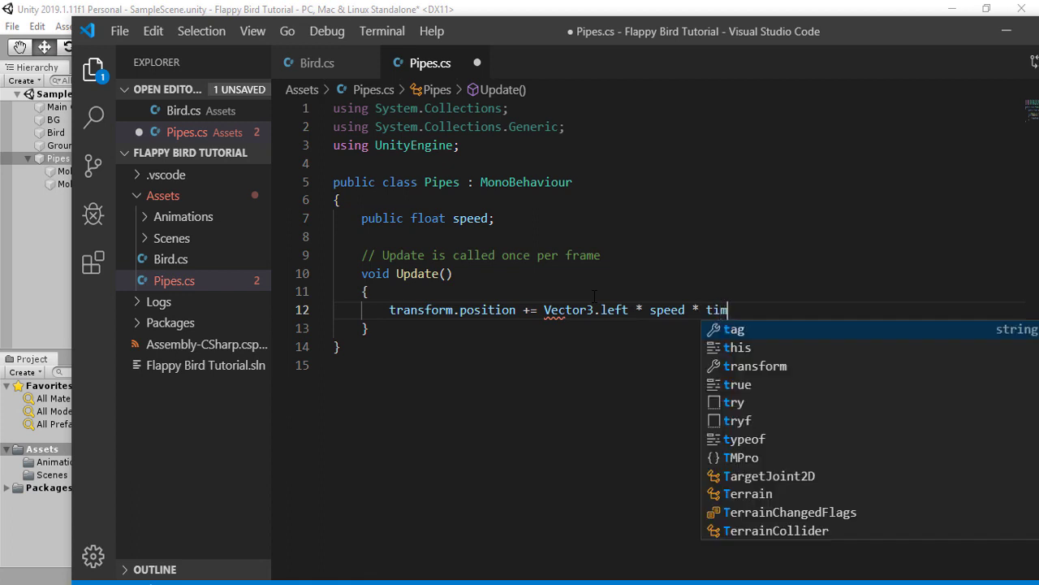
key(Tab)
text(.del)
key(Tab)
text(;)
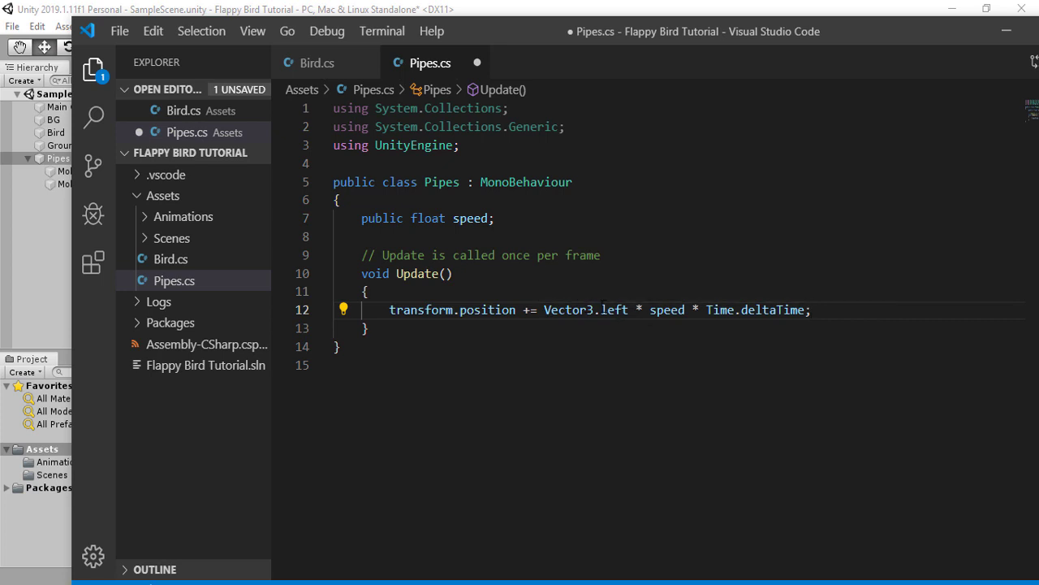
mouse_move(614, 315)
click(674, 310)
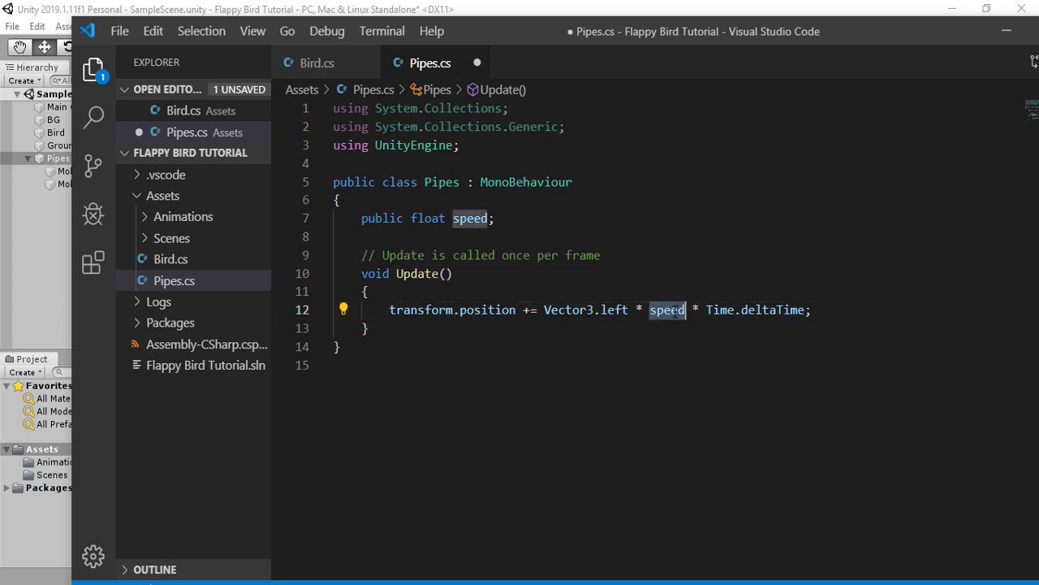
drag(706, 309, 806, 309)
click(823, 314)
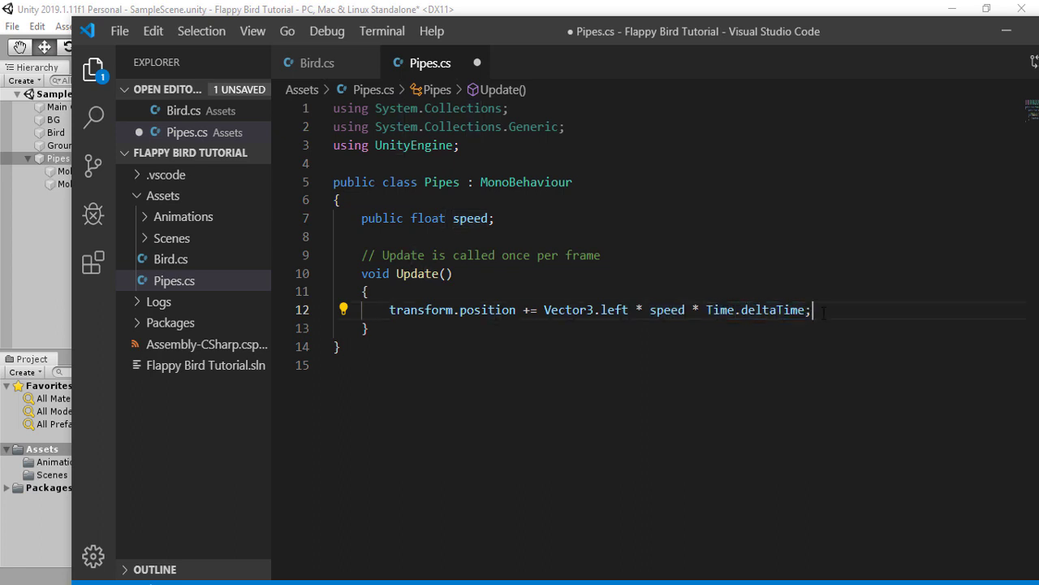
click(483, 330)
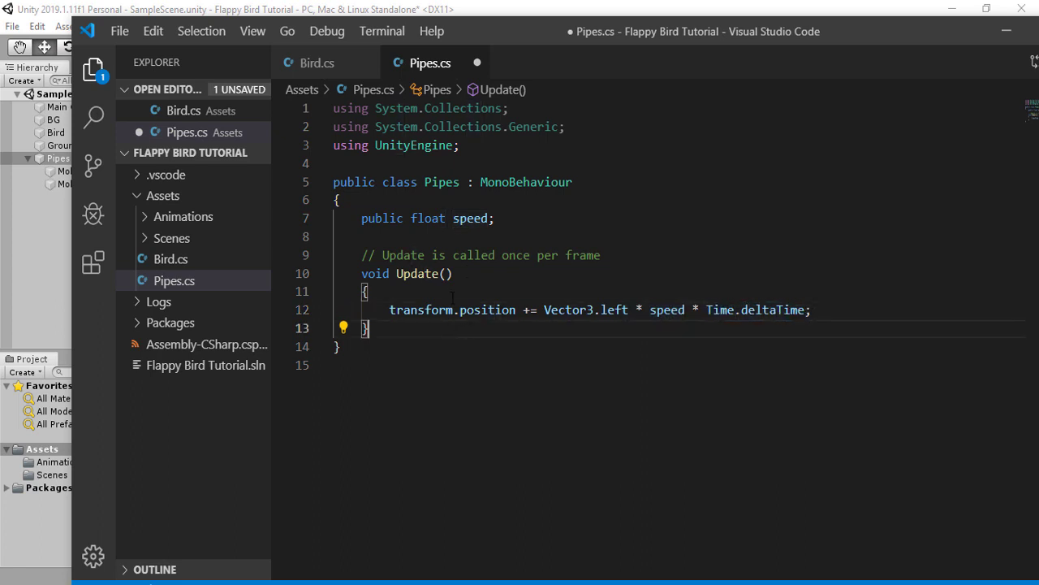
click(718, 280)
click(865, 317)
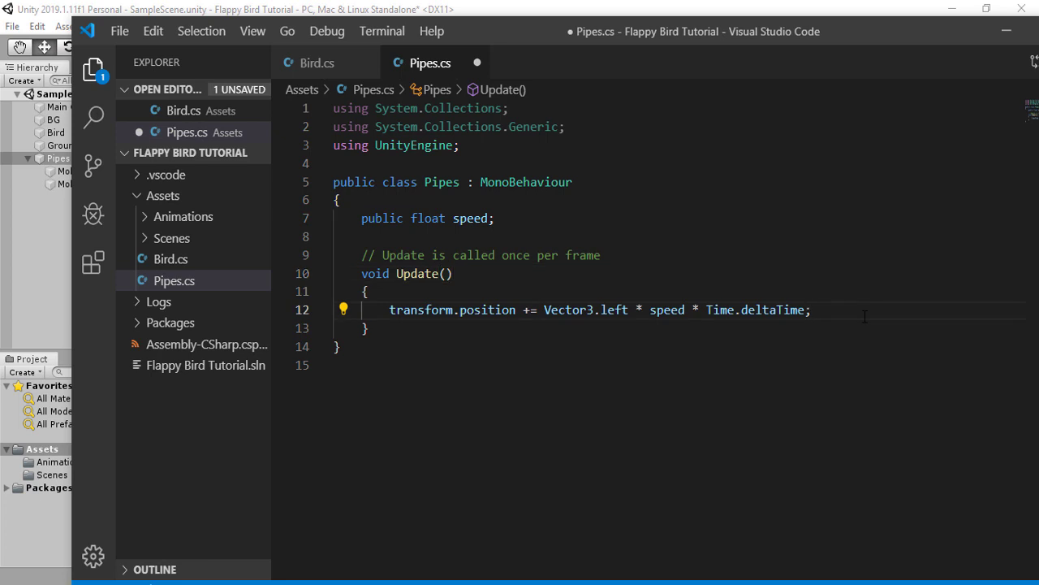
- Save the Pipes script, switch back to Unity and set the Pipes object's Speed to 2
key(ctrl+s)
key(alt+Tab)
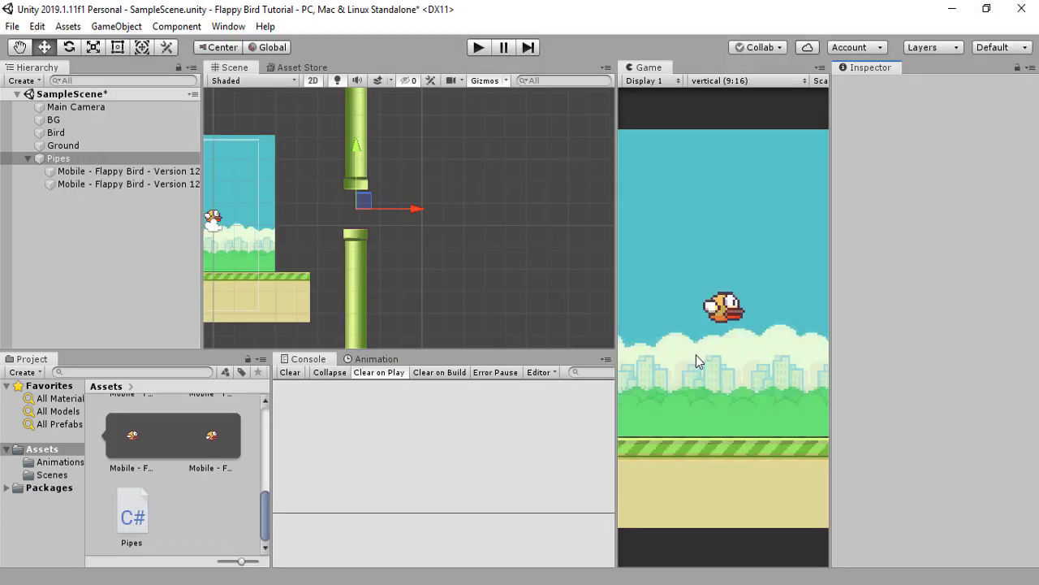
click(978, 208)
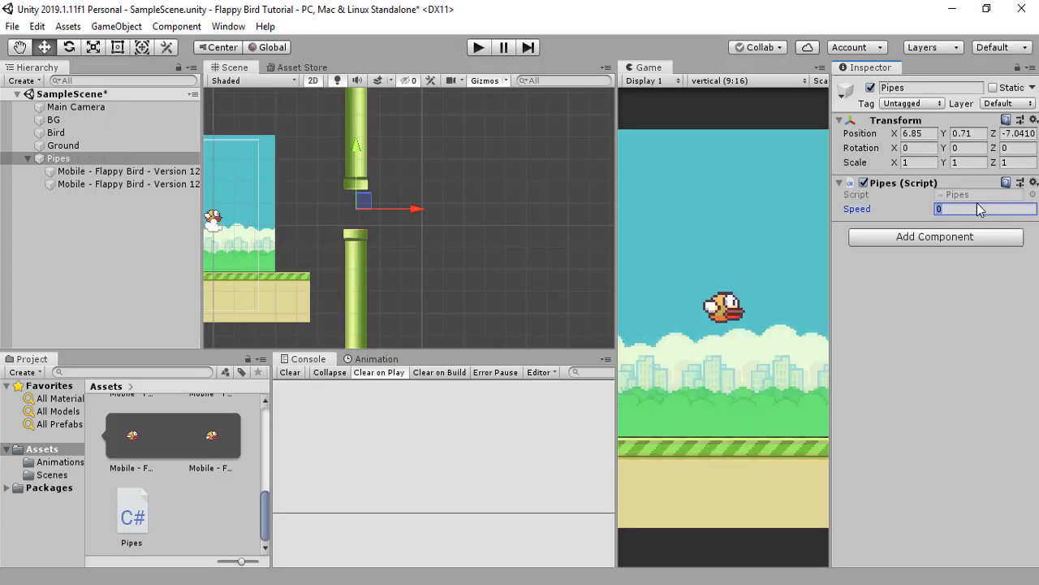
text(2)
click(754, 129)
- Play-test the scene to check the pipes' leftward movement, making the bird flap, and stop the game
click(479, 47)
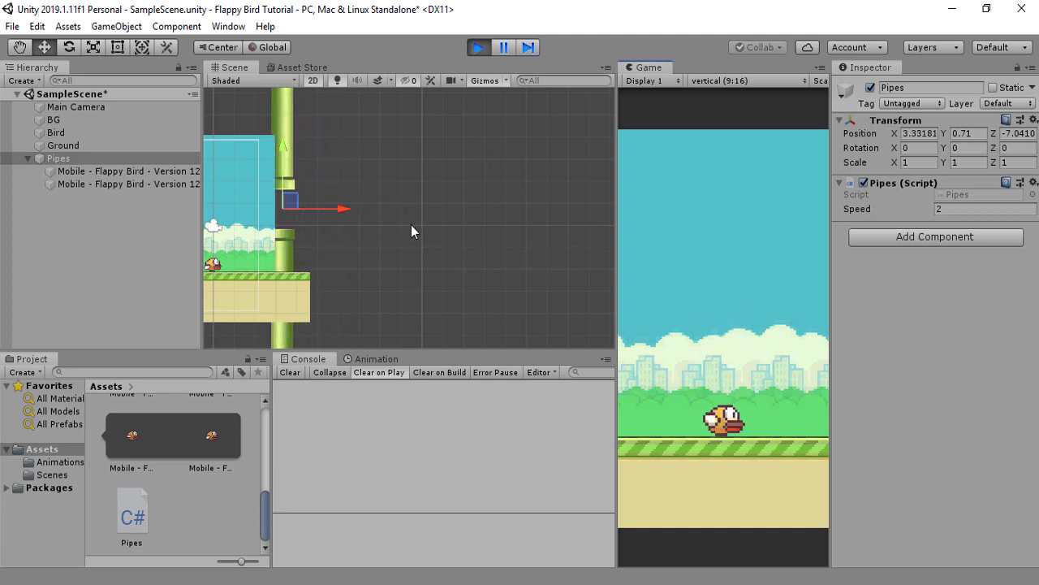
click(734, 264)
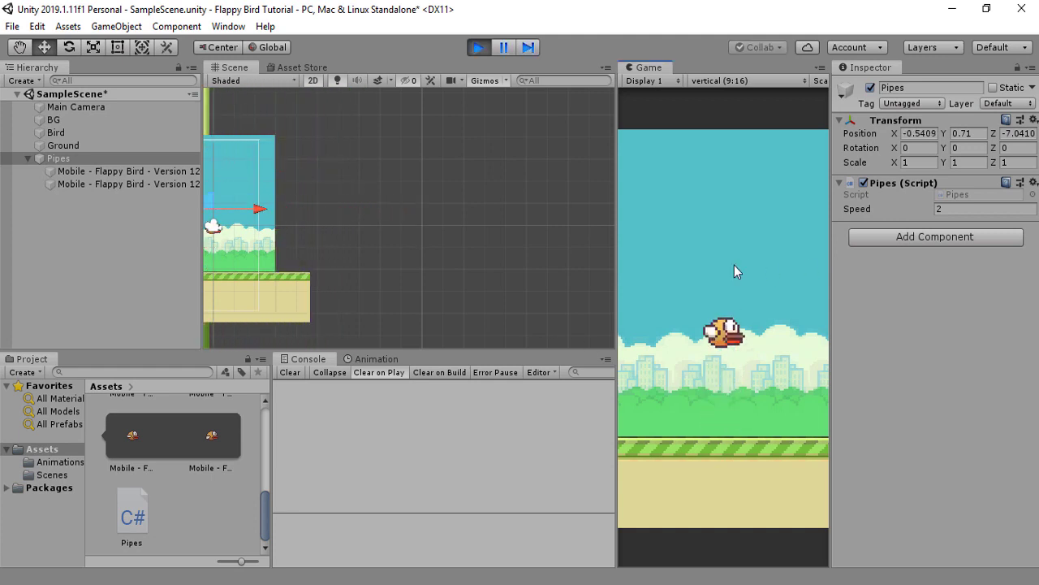
click(478, 47)
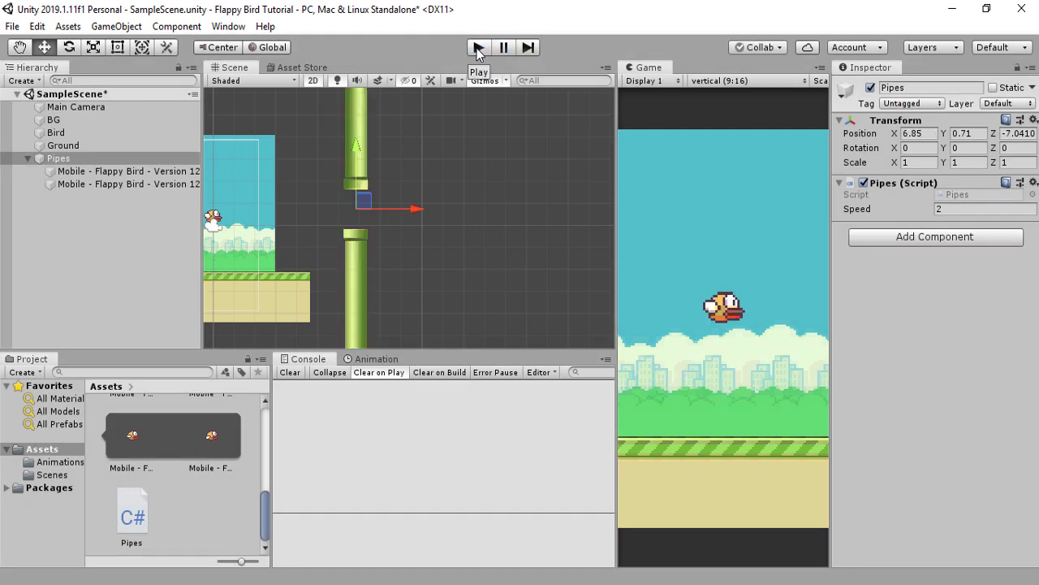
- Set Order in Layer to 2 for both pipe sprites and play-test how they draw over the background
click(122, 171)
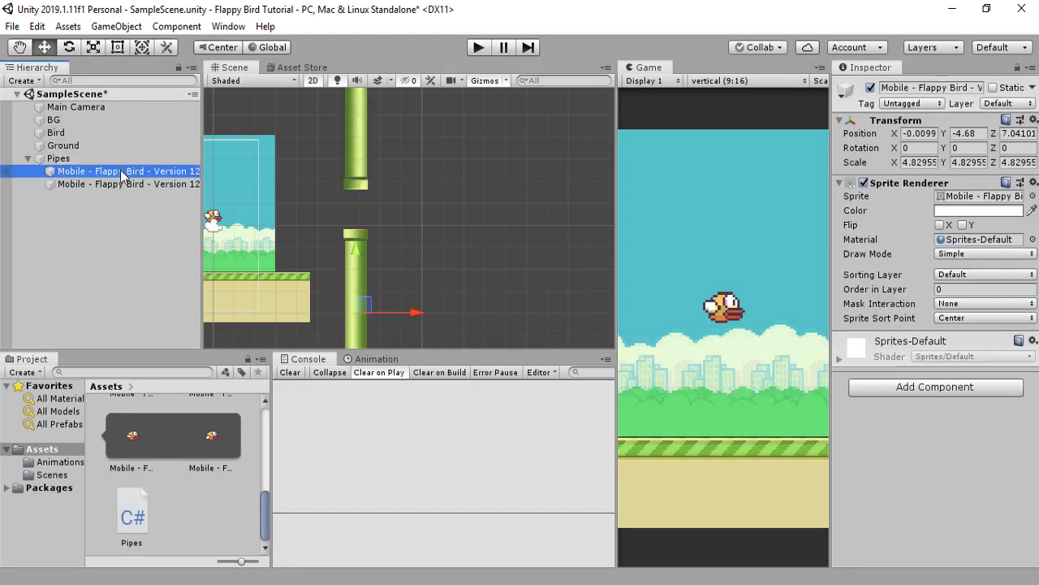
shift+click(133, 185)
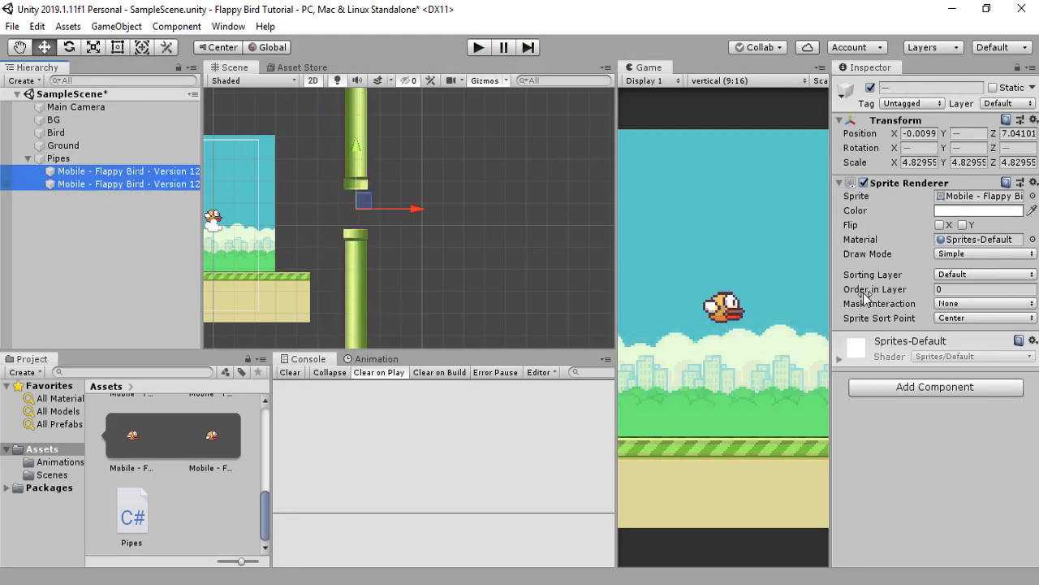
click(957, 290)
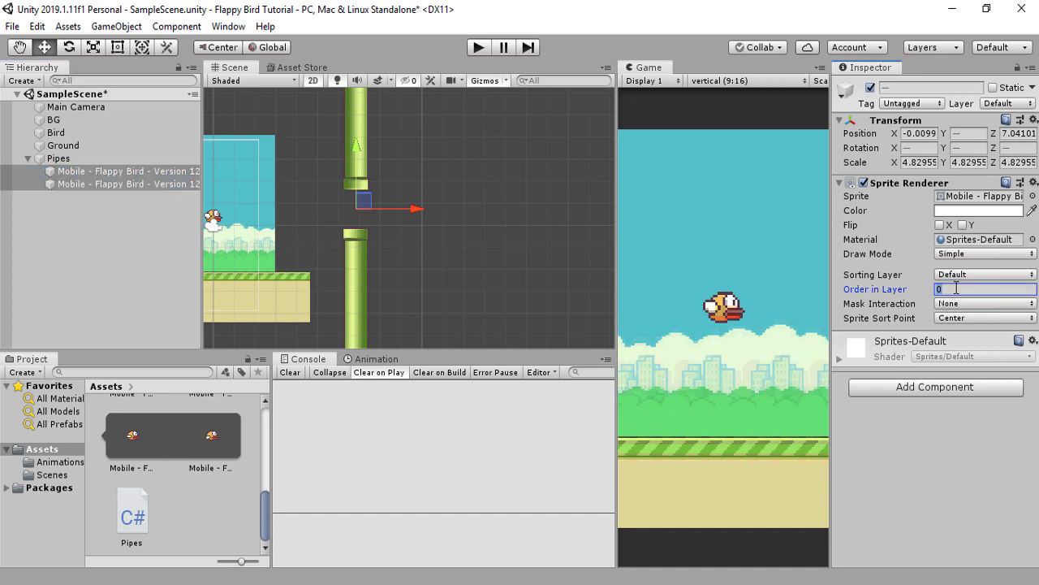
text(2)
key(Return)
key(ctrl+p)
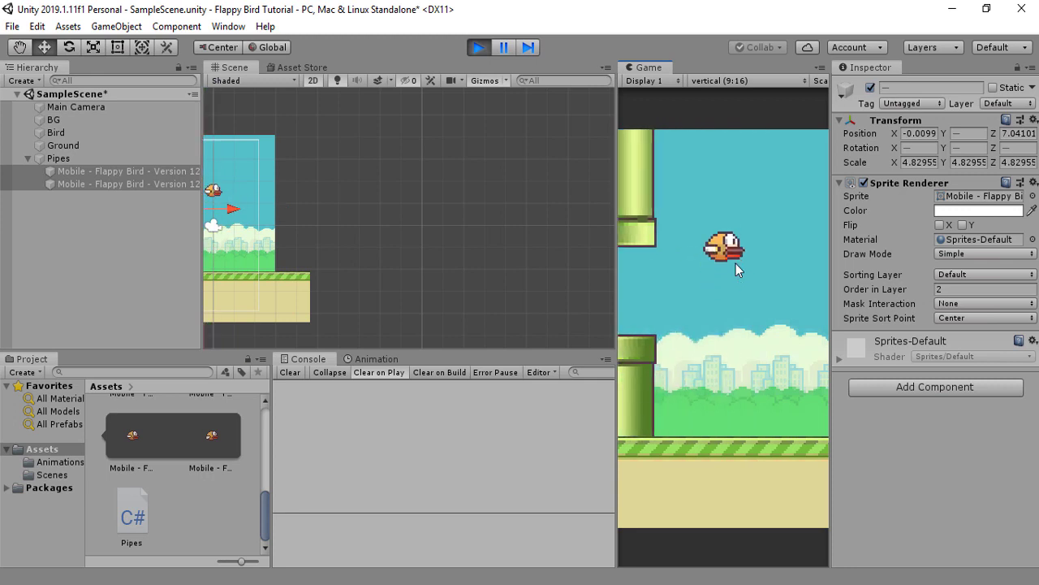
click(478, 47)
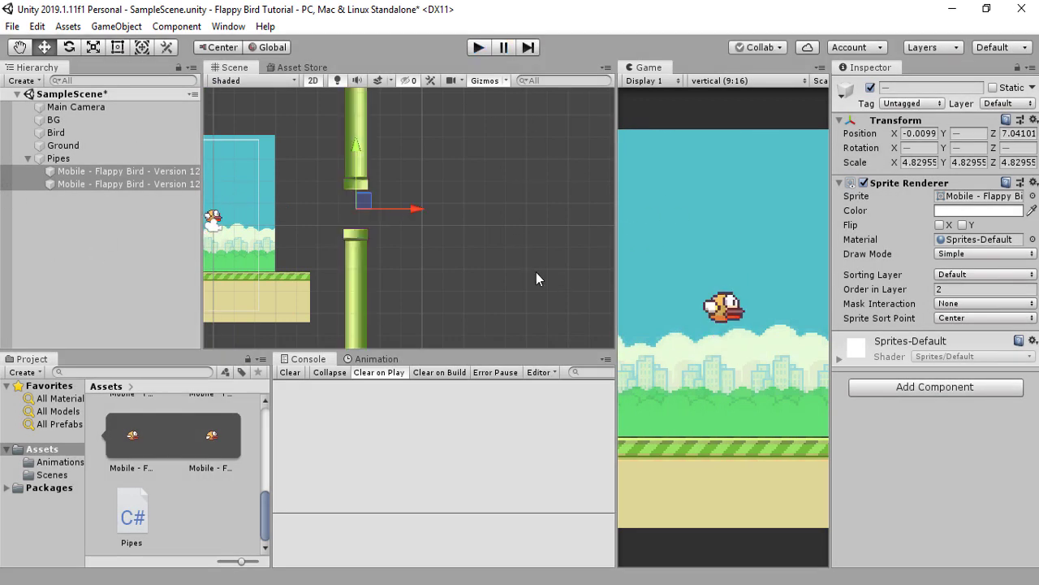
- Add a Box Collider 2D to both pipe sprites and check the collider outlines around the gap
click(950, 391)
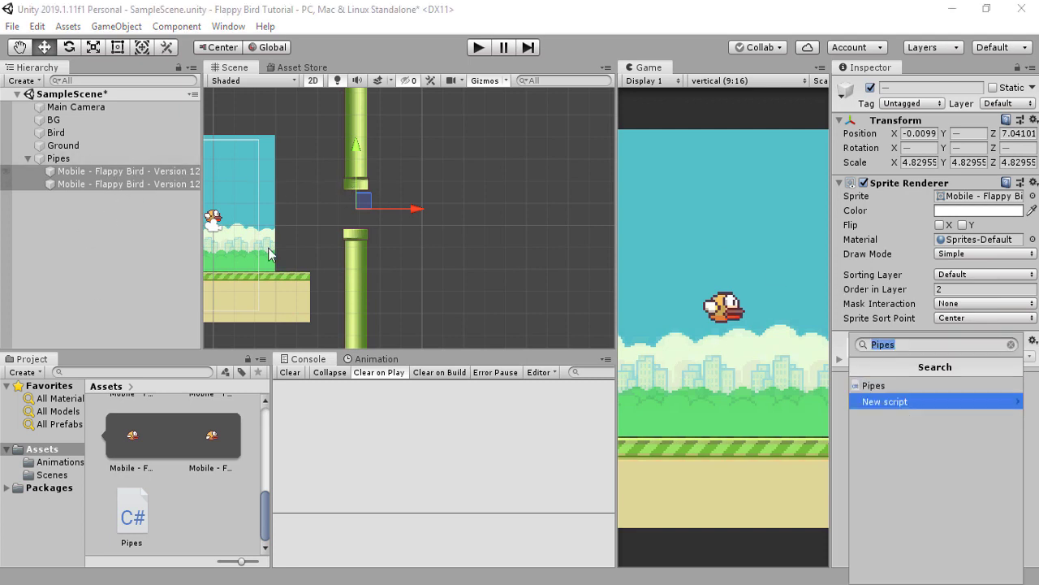
text(box)
key(Return)
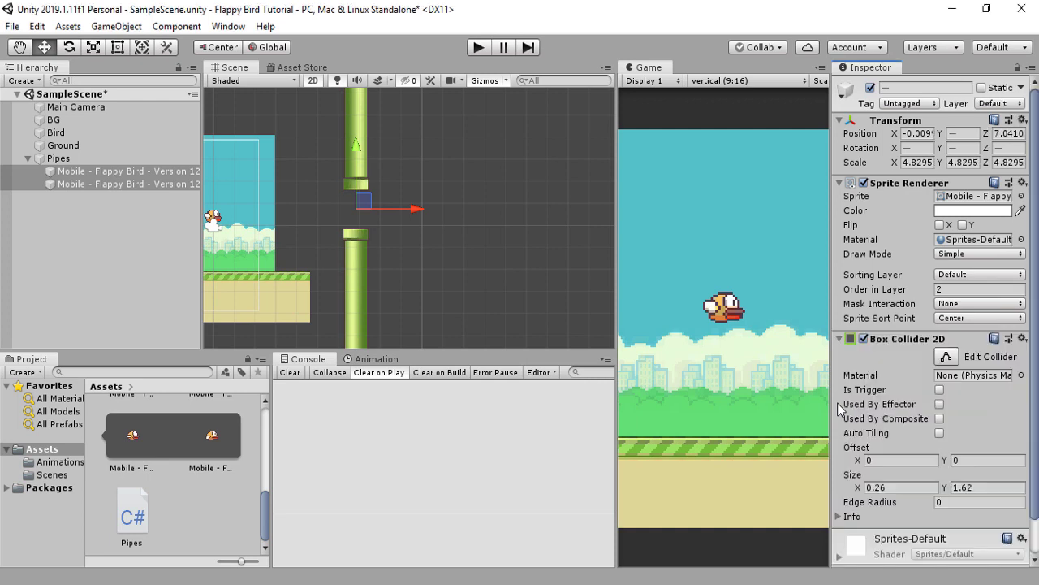
scroll(297, 195, up, 3)
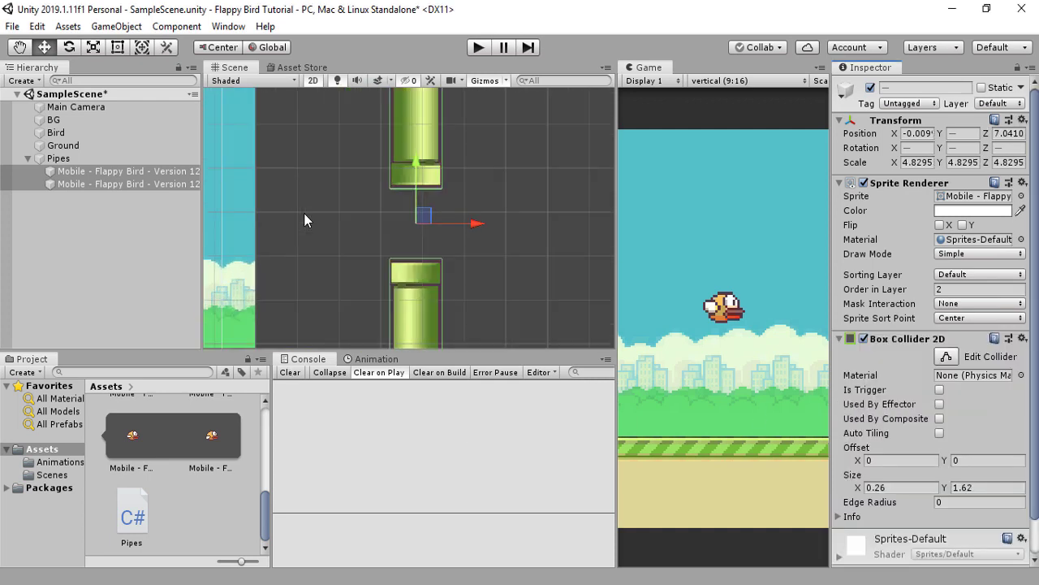
- Play-test the scene to check how the bird collides with the moving pipes, making it flap, and stop the game
scroll(520, 289, down, 2)
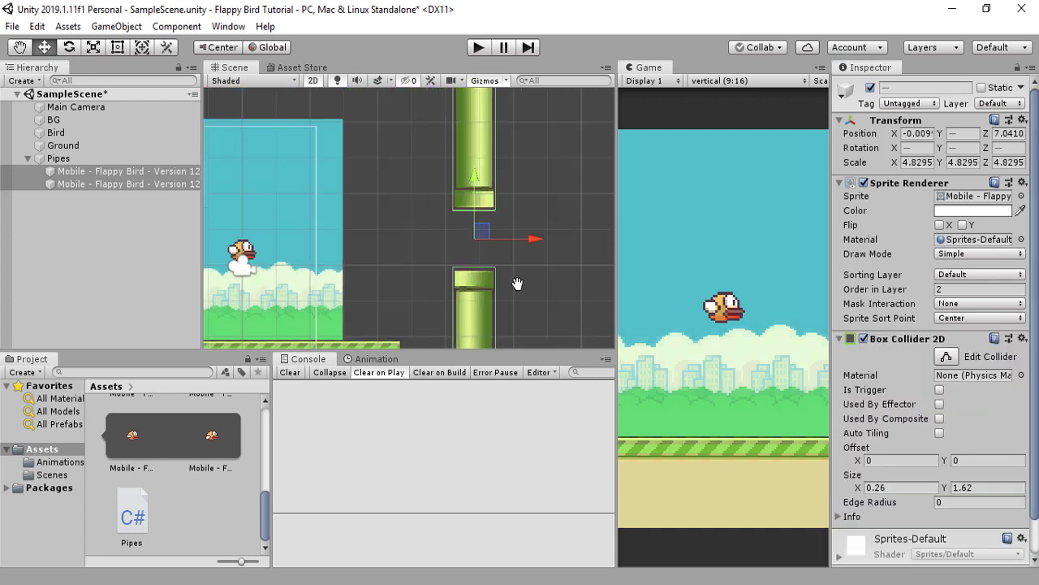
middle_drag(519, 285, 430, 274)
scroll(395, 286, down, 1)
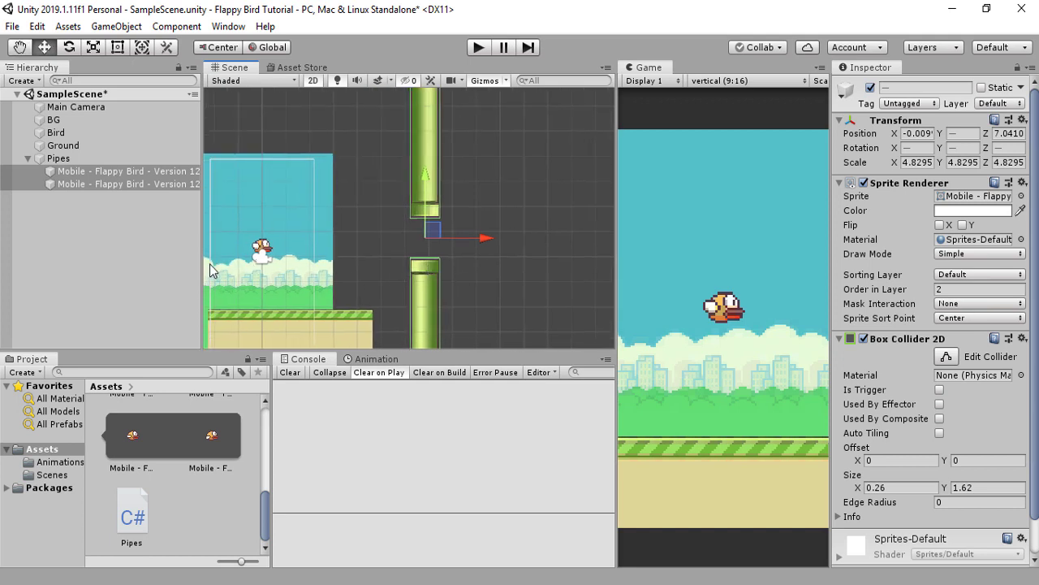
click(478, 47)
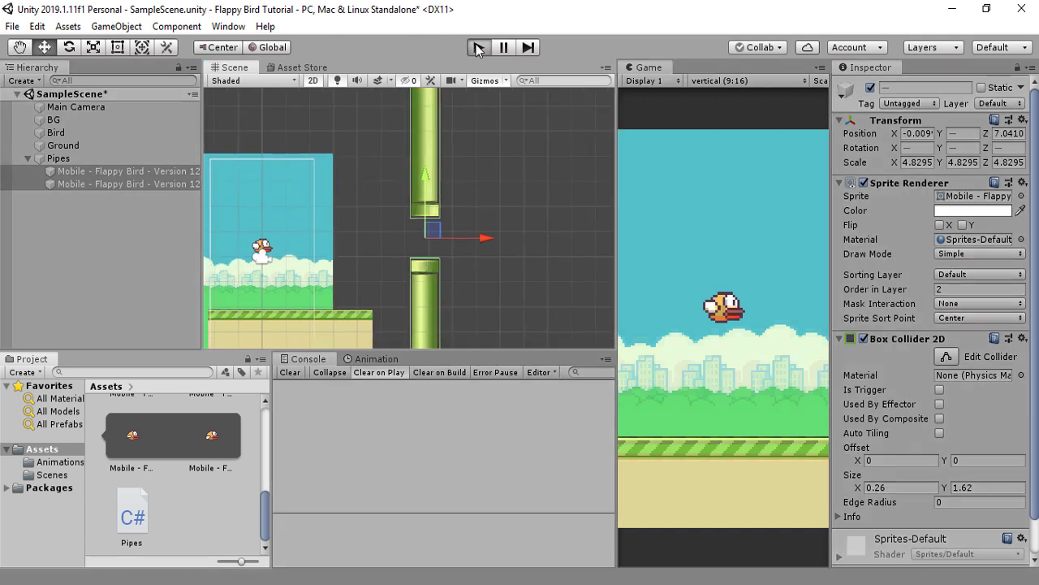
click(691, 239)
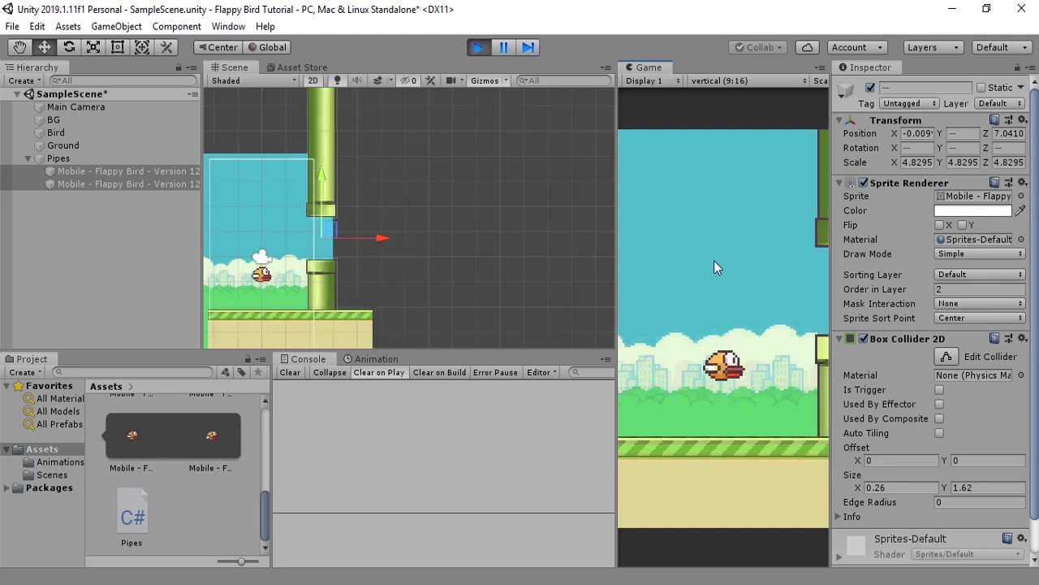
click(715, 261)
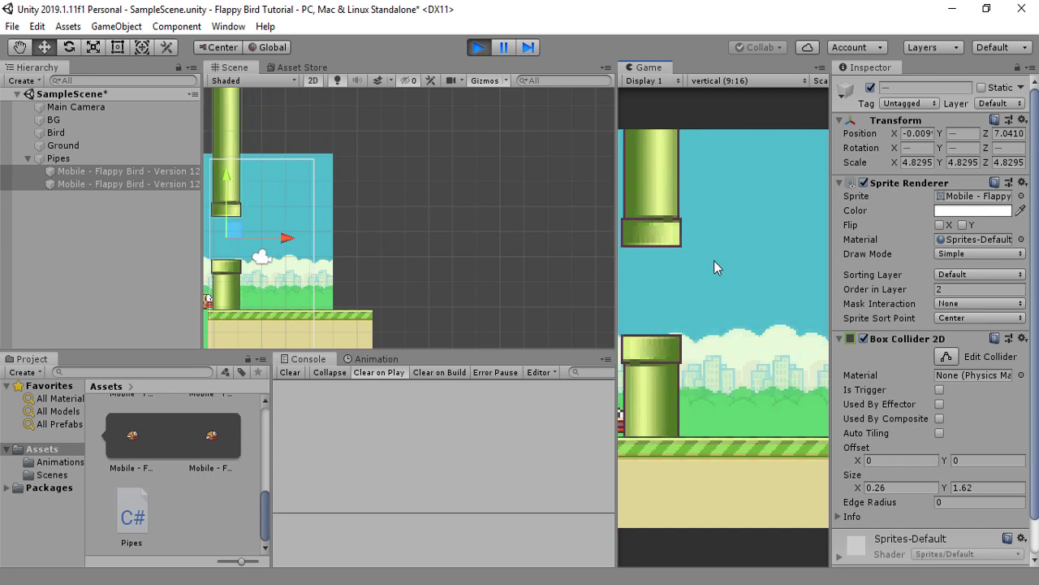
click(478, 48)
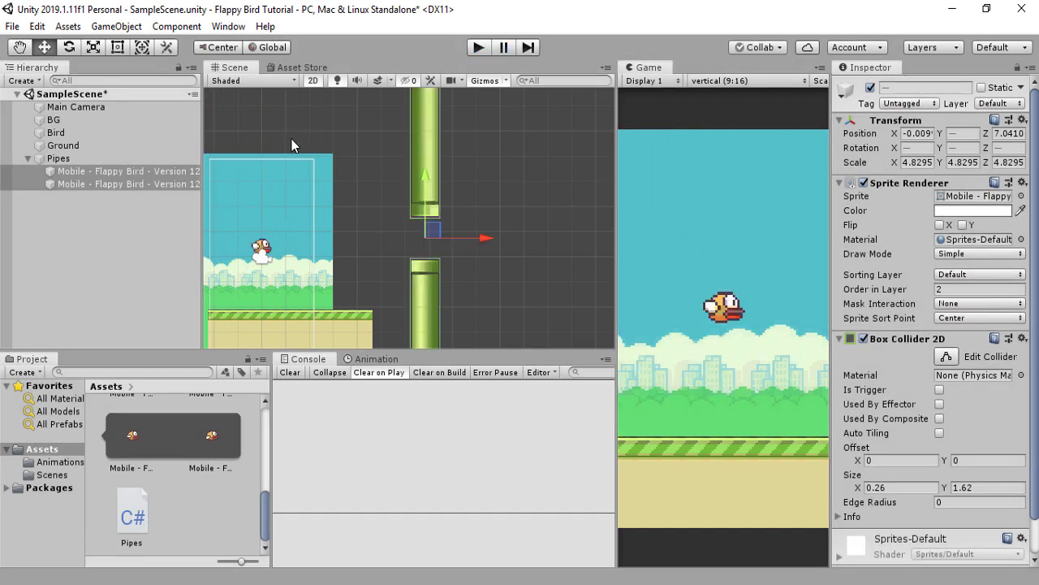
- Deselect the two pipe sprites and collapse the Pipes object's children in the scene hierarchy
scroll(367, 250, up, 7)
scroll(275, 250, down, 1)
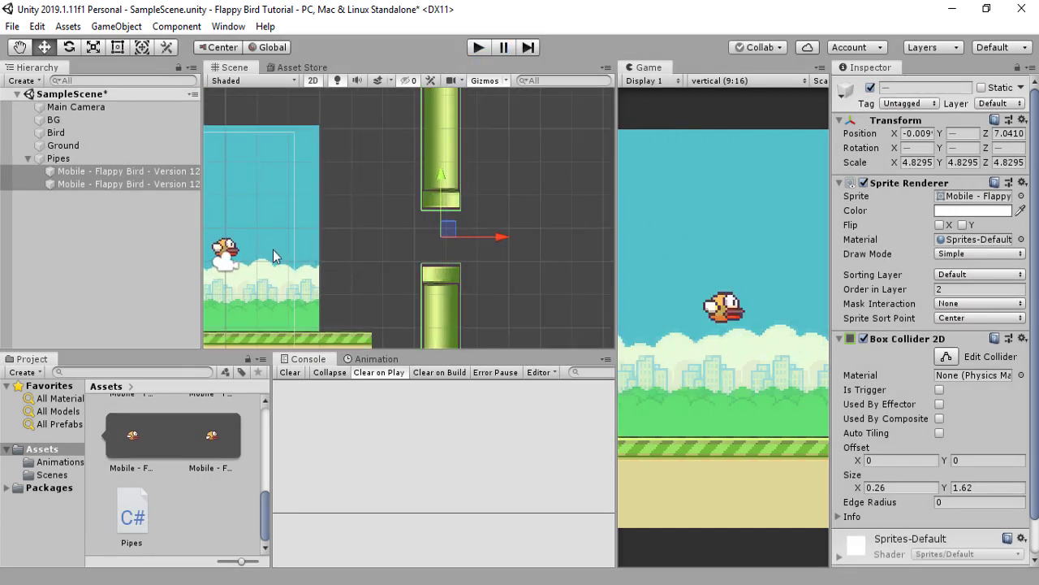
middle_drag(357, 226, 416, 223)
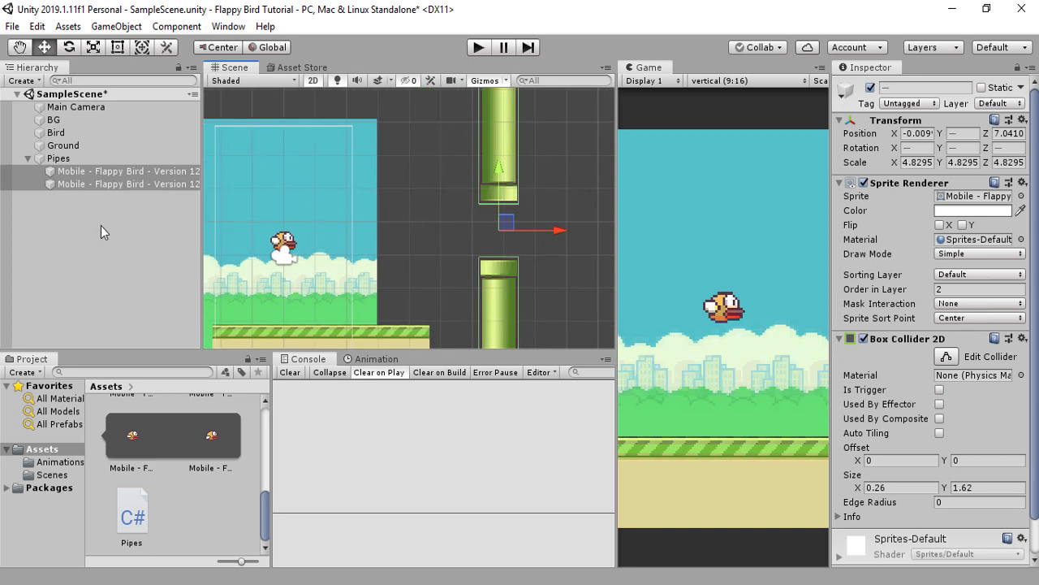
click(101, 226)
click(27, 161)
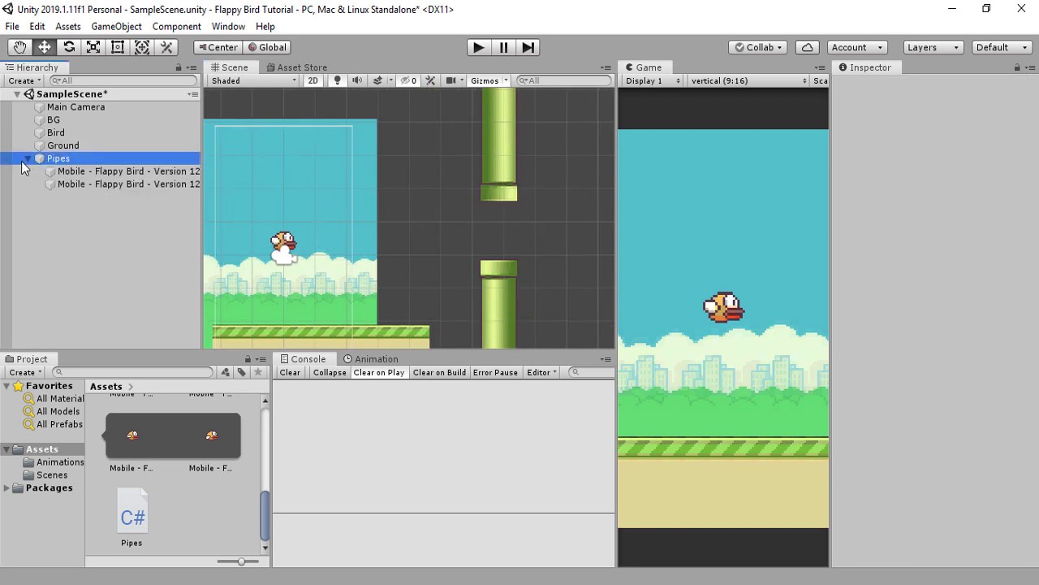
click(27, 158)
click(83, 207)
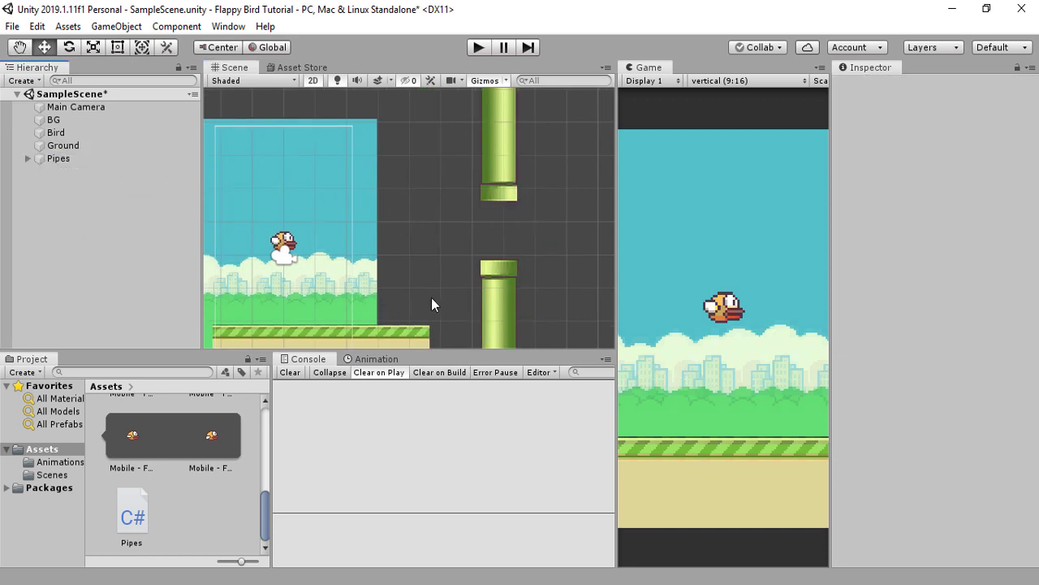
- Try moving the Pipes object horizontally toward the background, and undo the move
scroll(431, 297, down, 2)
middle_drag(475, 243, 451, 234)
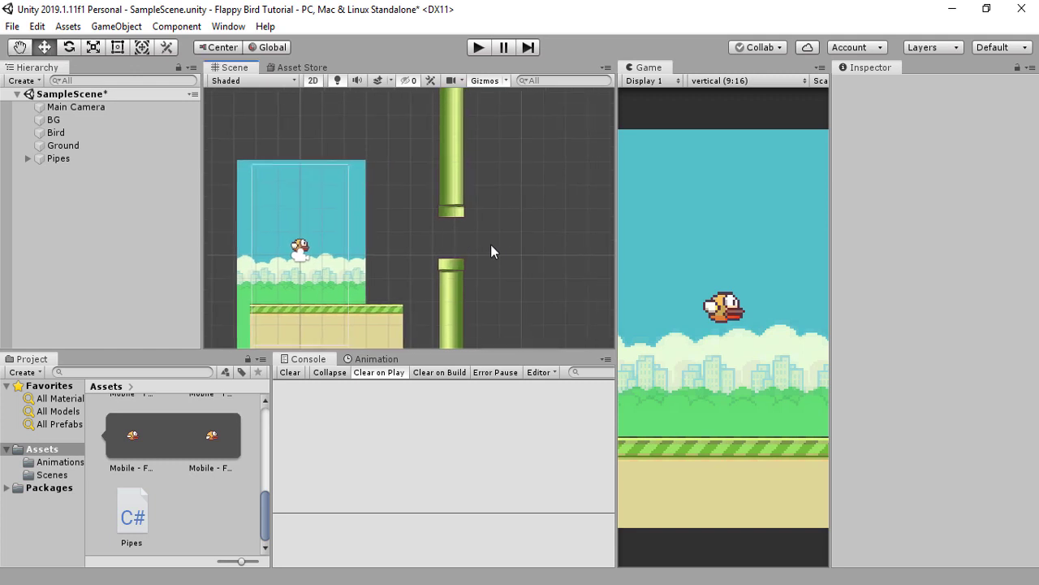
click(71, 157)
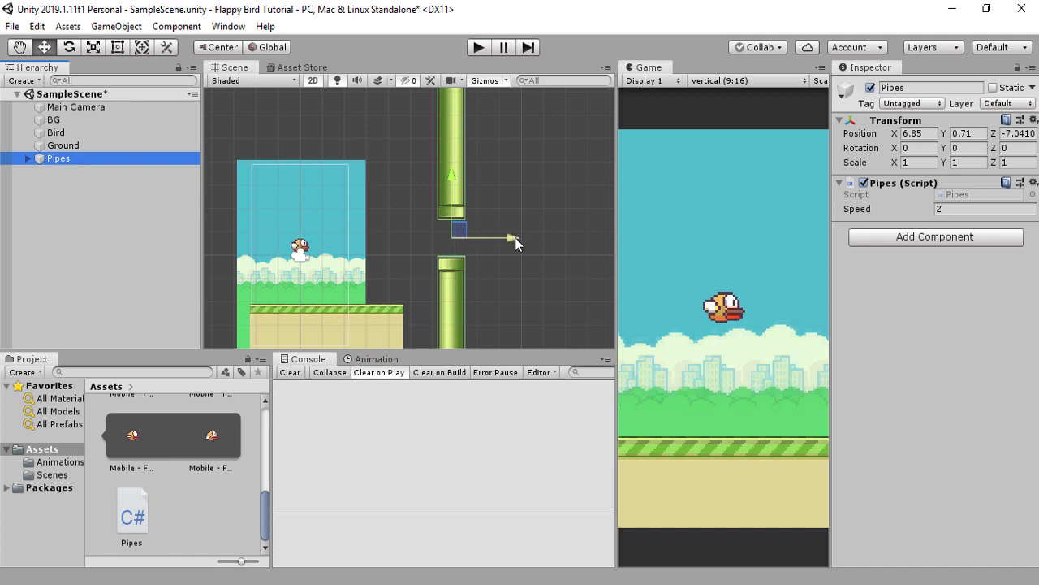
drag(514, 237, 459, 252)
key(ctrl+z)
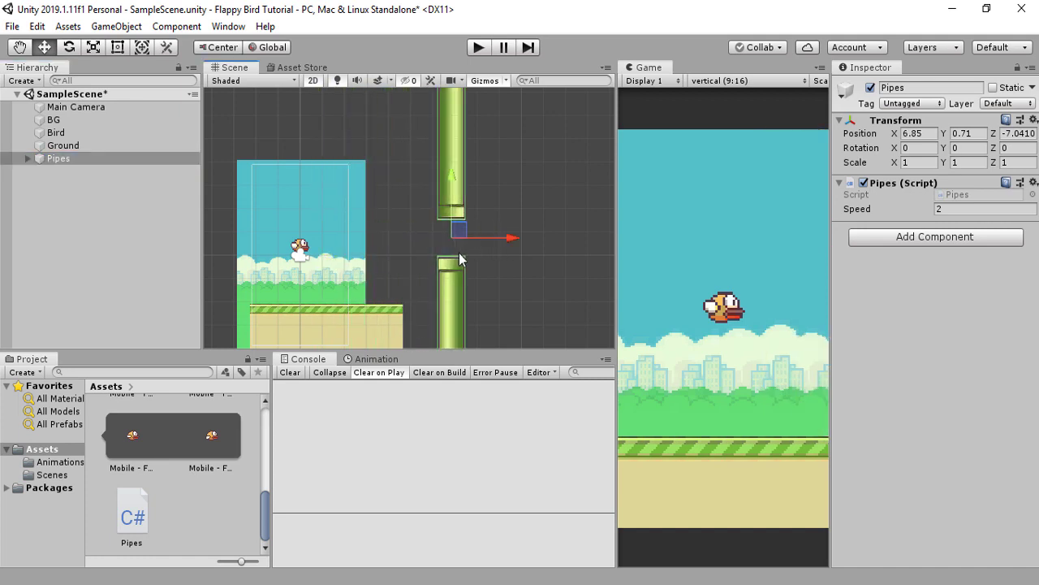